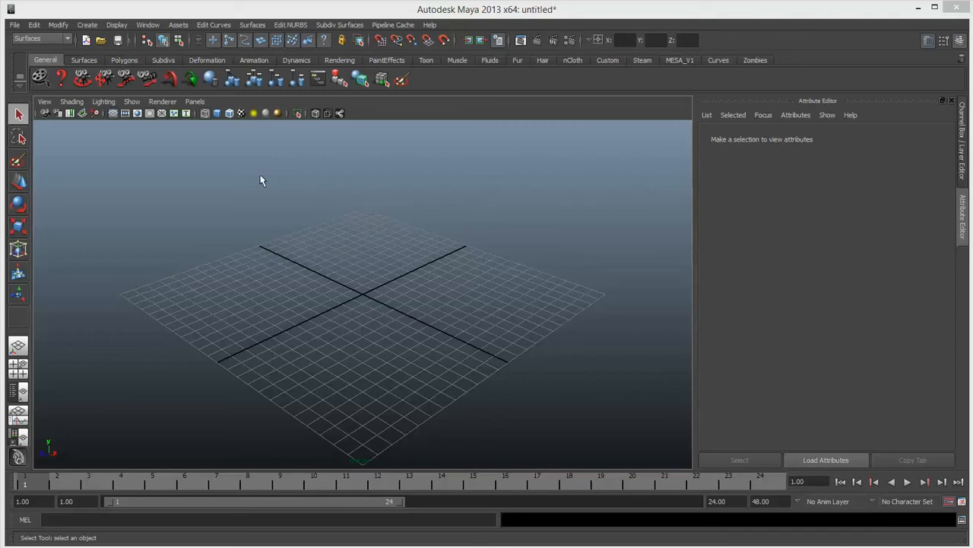
Create a polygon cube and a polygon cylinder at the origin
click(86, 25)
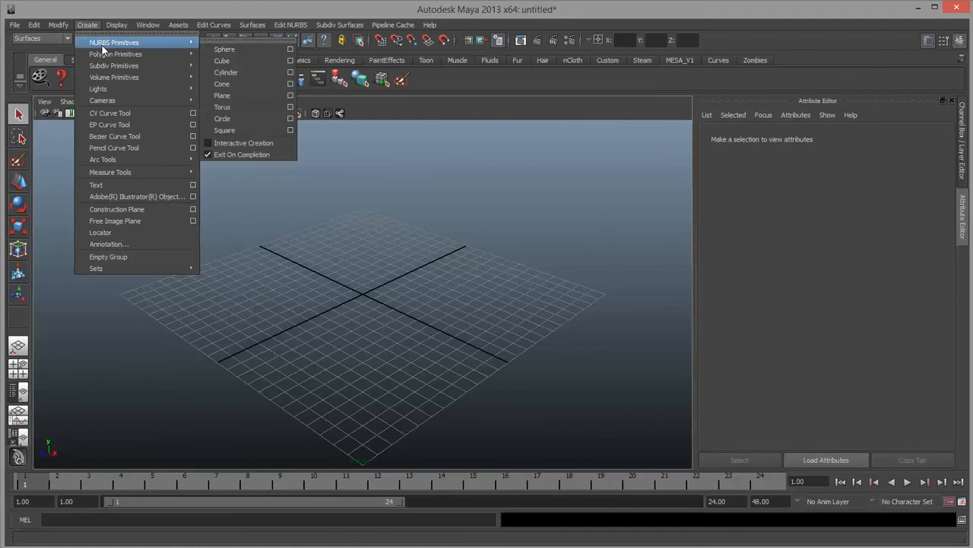
mouse_move(109, 55)
click(251, 73)
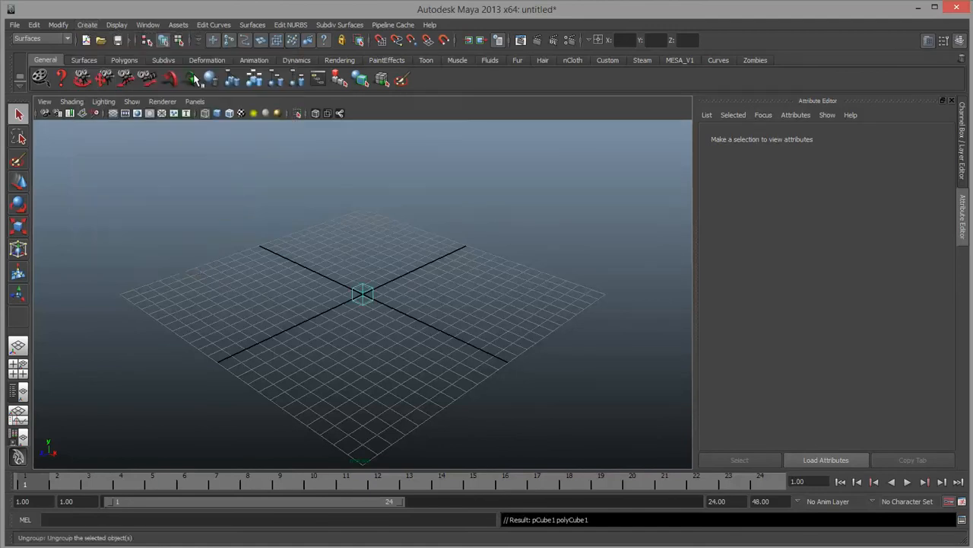
click(95, 27)
mouse_move(114, 54)
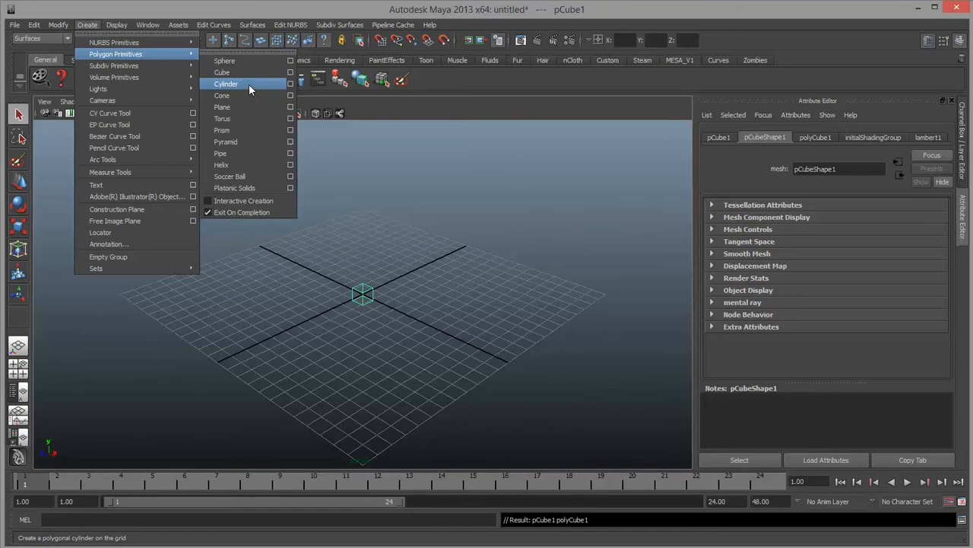
click(249, 84)
scroll(274, 359, up, 4)
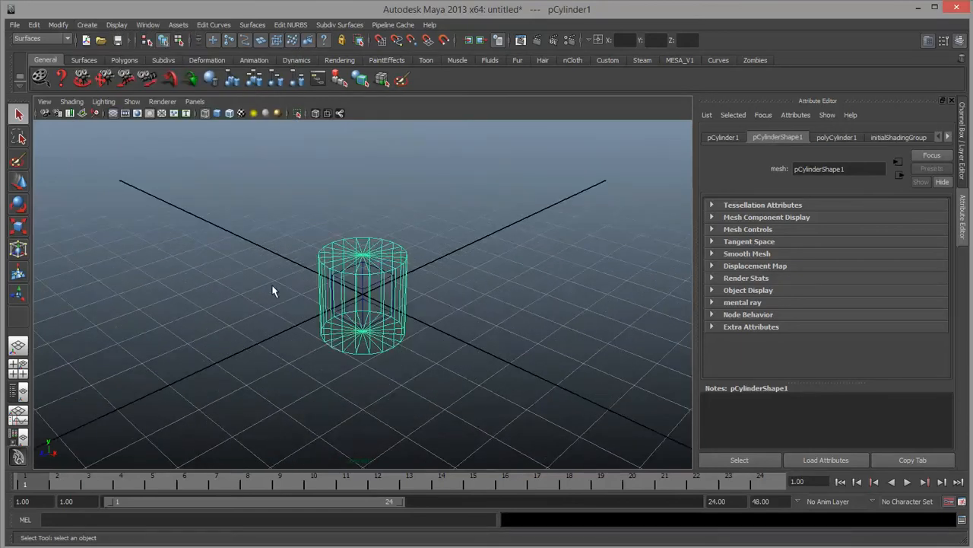
Scale the cube uniformly to about 2.915 so it encloses the cylinder, and switch the viewport to shaded display
click(358, 289)
key(r)
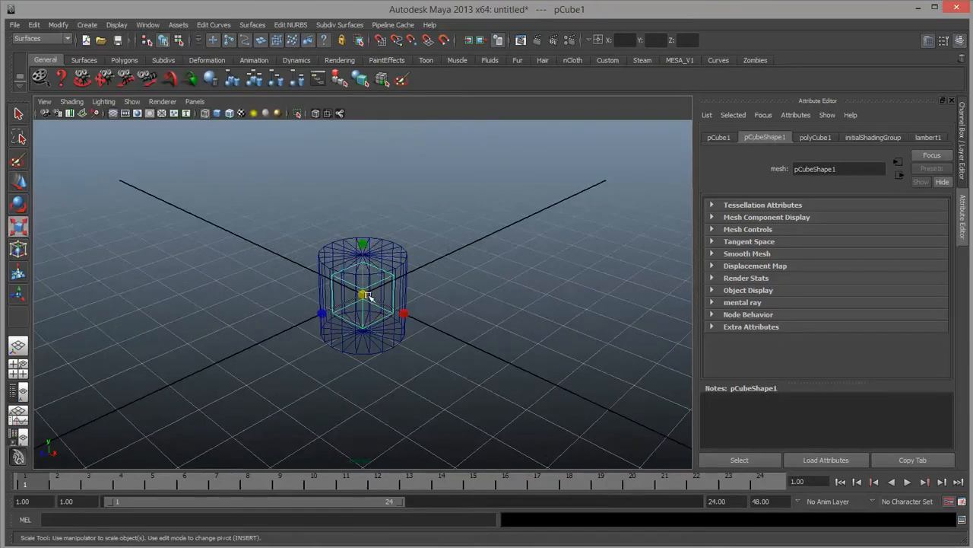
drag(364, 294, 436, 300)
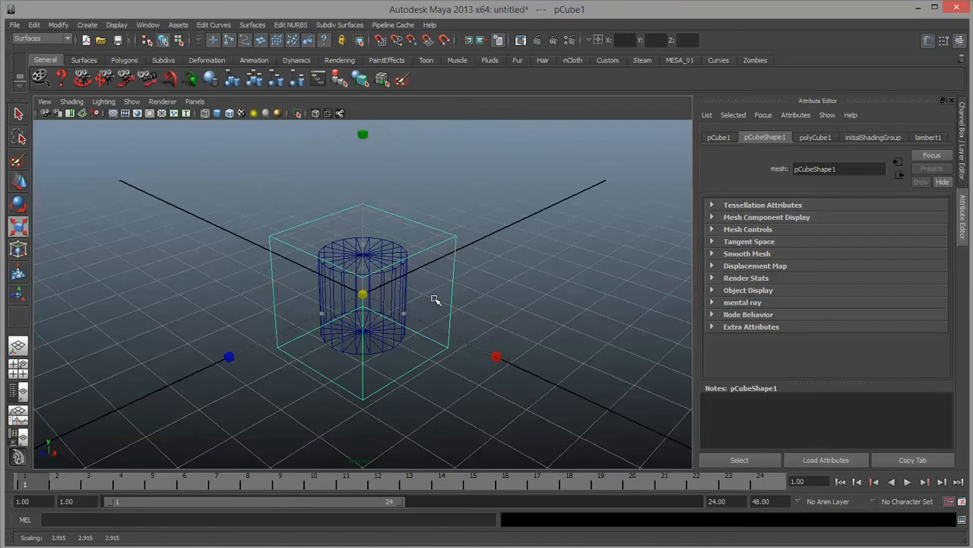
click(486, 295)
key(5)
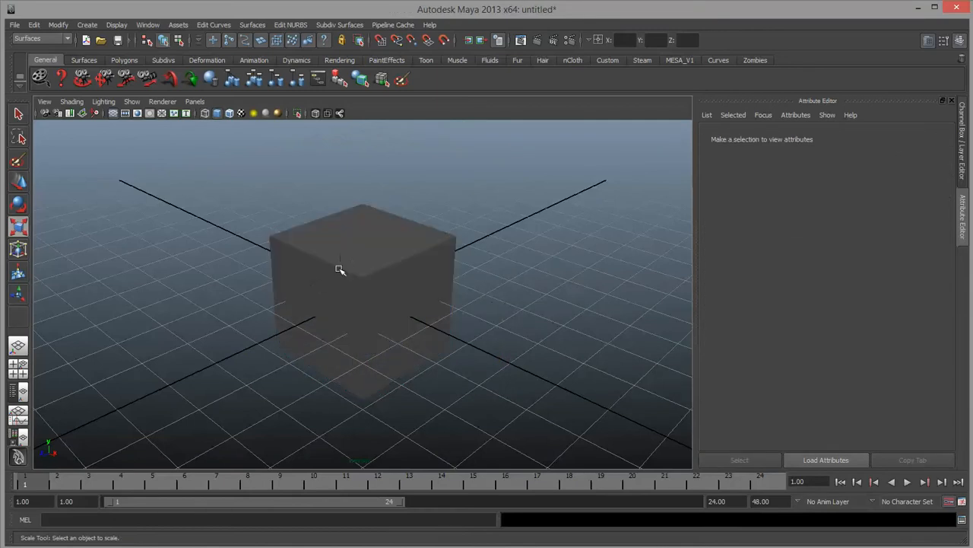
Stretch the cylinder along Y to a scale of about 1.889 so it protrudes from the cube's top
click(380, 233)
shift+click(397, 224)
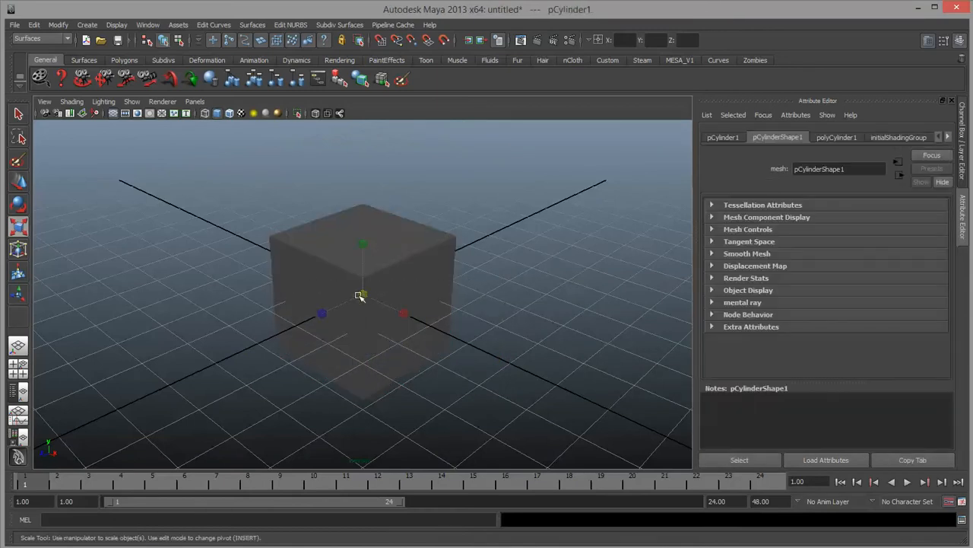
drag(362, 242, 358, 196)
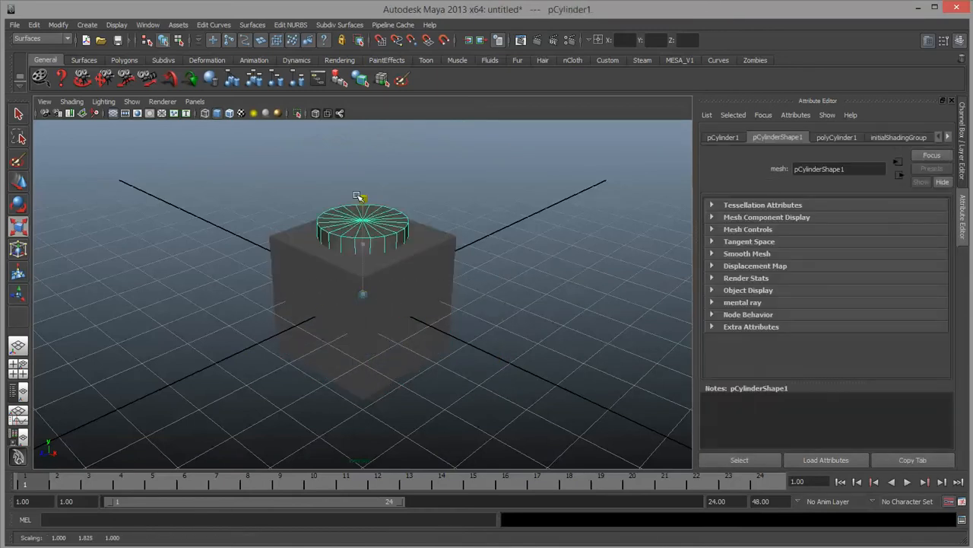
Rotate the cylinder about the X axis and set its Rotate X to exactly 90
key(e)
drag(337, 256, 313, 339)
click(928, 39)
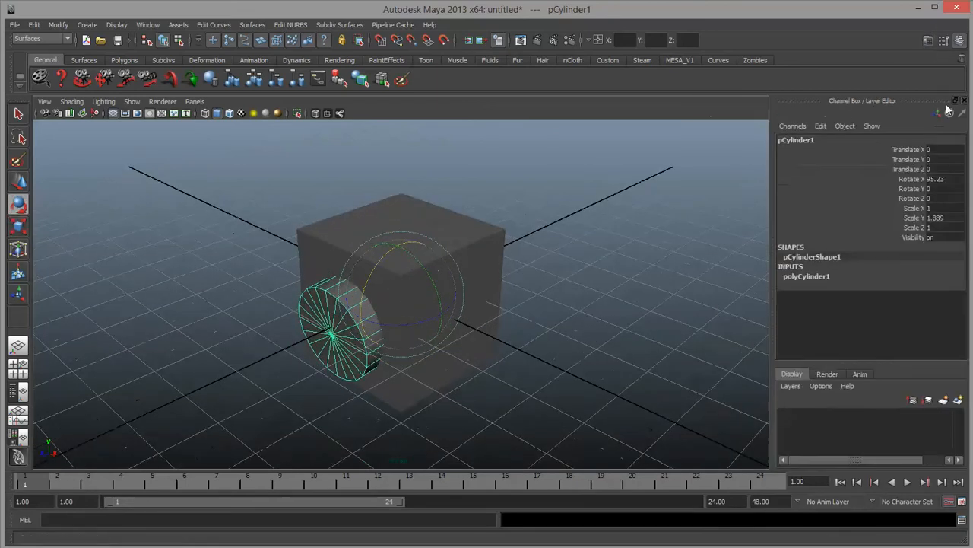
click(943, 179)
text(90)
key(Return)
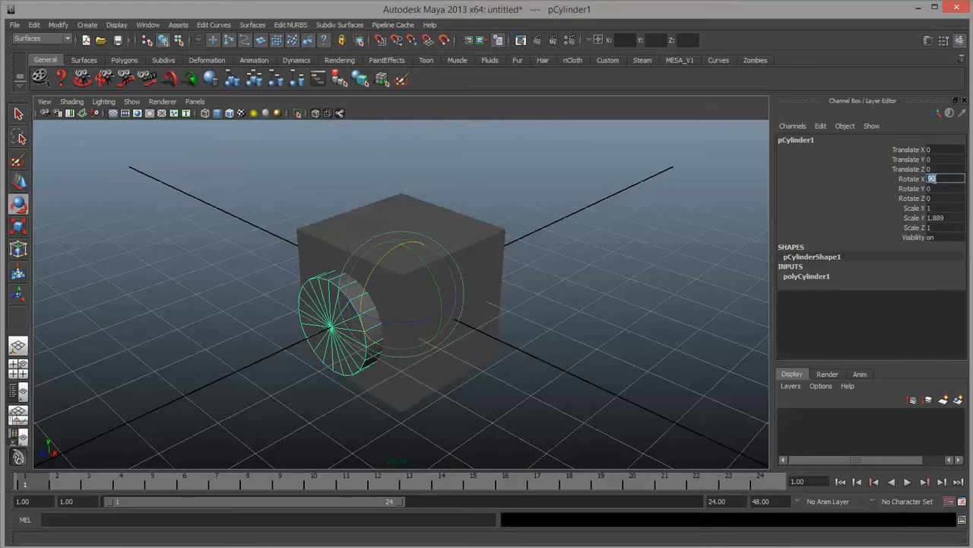
Lengthen the cylinder along its own axis to a Scale Y of about 2.911, then deselect it
mouse_move(441, 300)
alt+mouse_down()
mouse_move(690, 295)
mouse_move(418, 293)
mouse_move(430, 295)
alt+mouse_up()
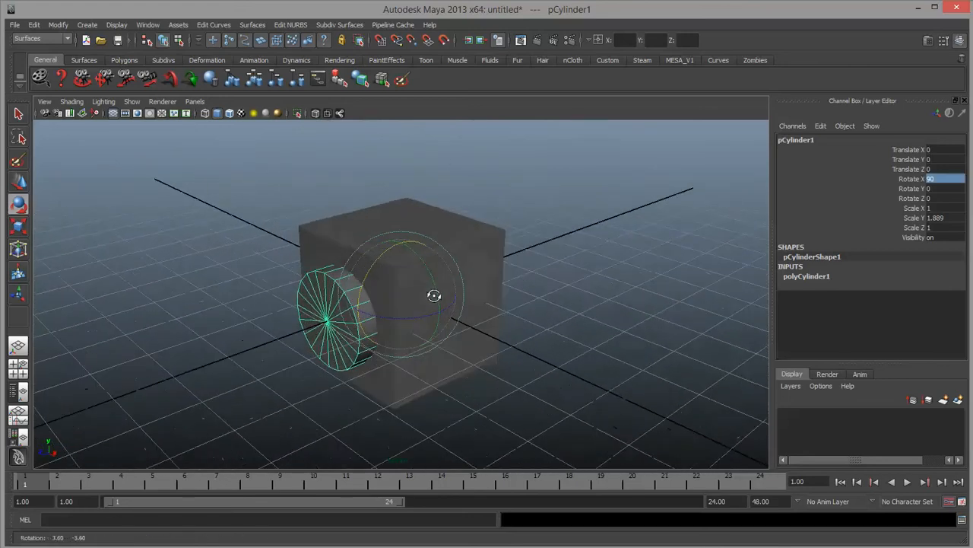
key(r)
drag(366, 306, 329, 316)
alt+drag(472, 351, 498, 337)
click(569, 351)
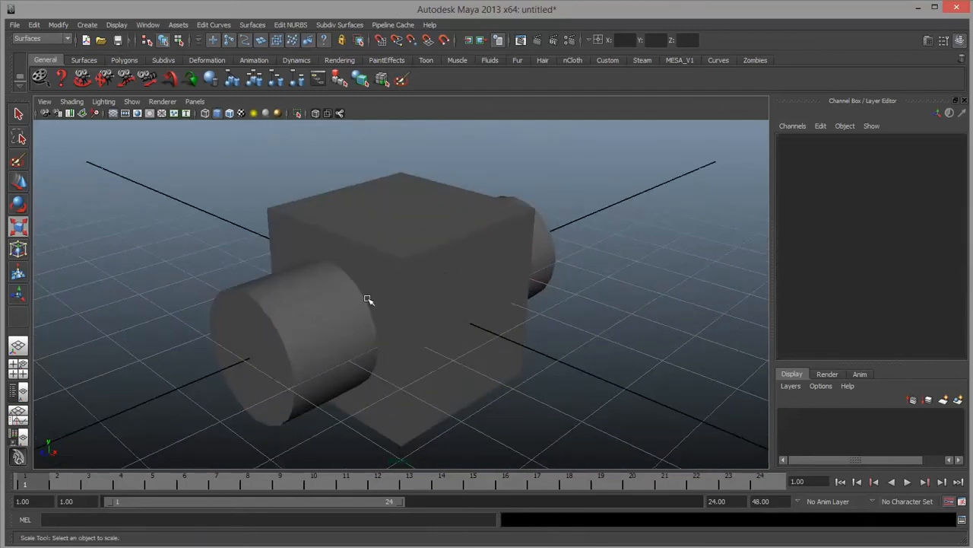
Select the cube and the cylinder, switch to the Polygons menu set, and merge them with a Boolean Union
click(484, 254)
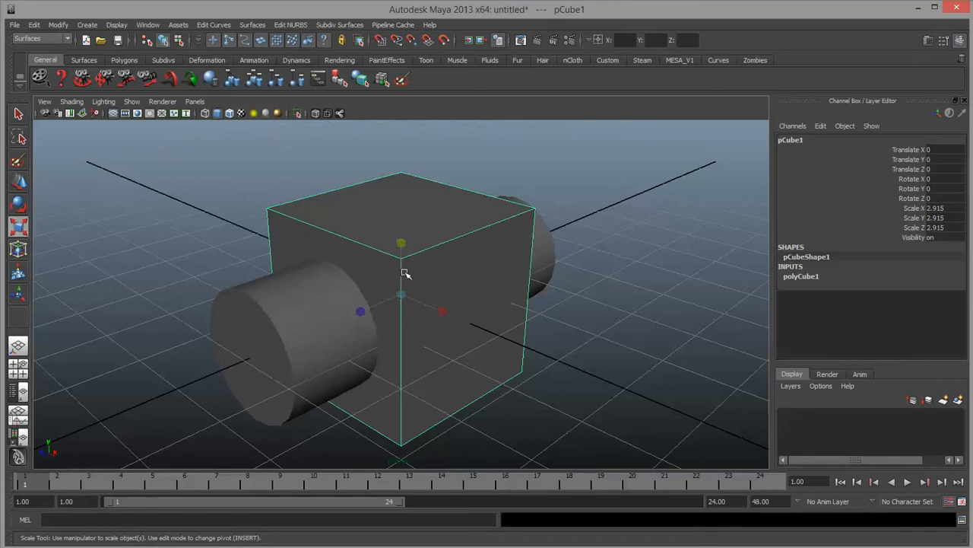
click(247, 198)
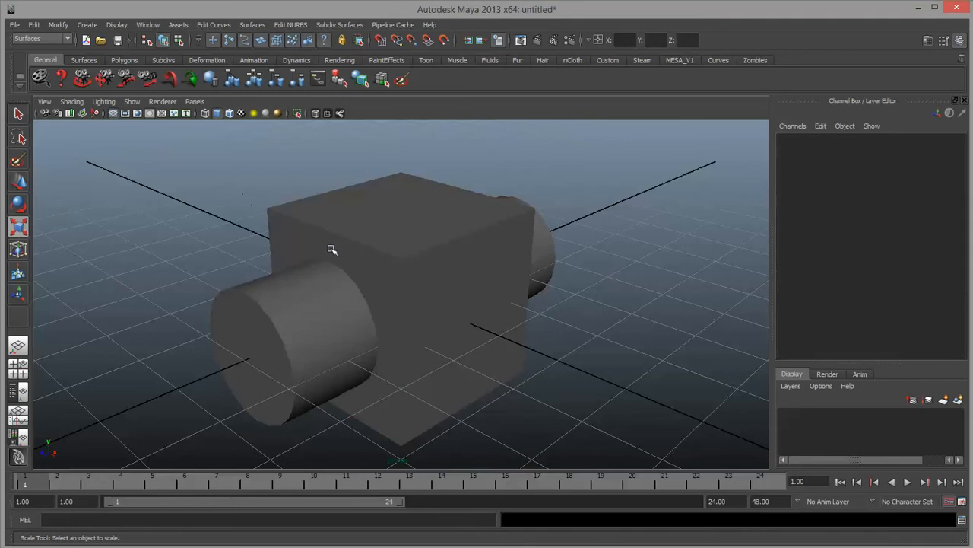
click(283, 225)
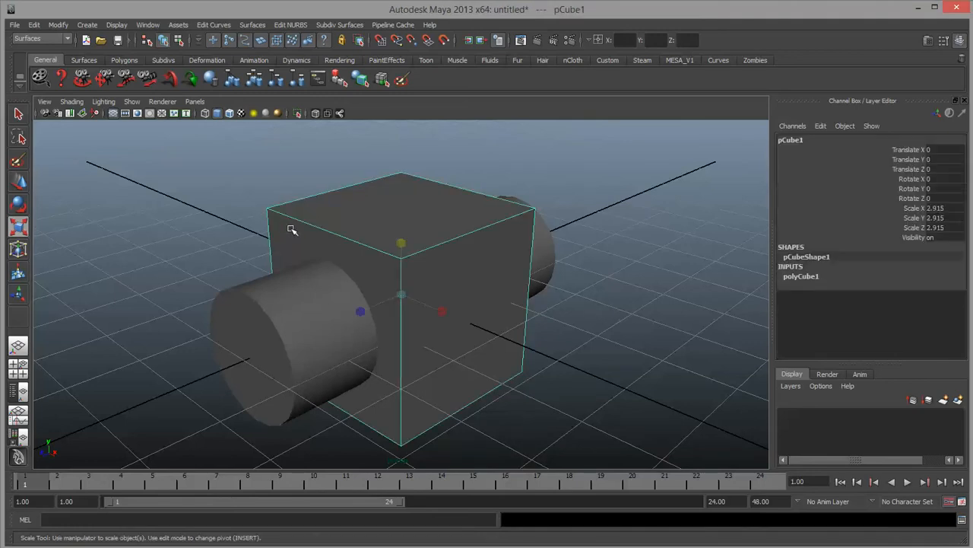
click(267, 312)
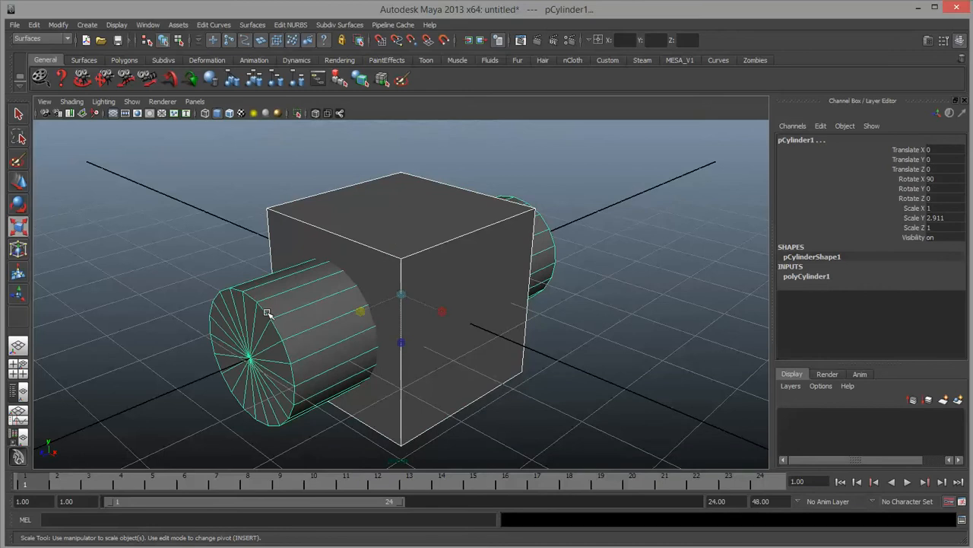
click(61, 38)
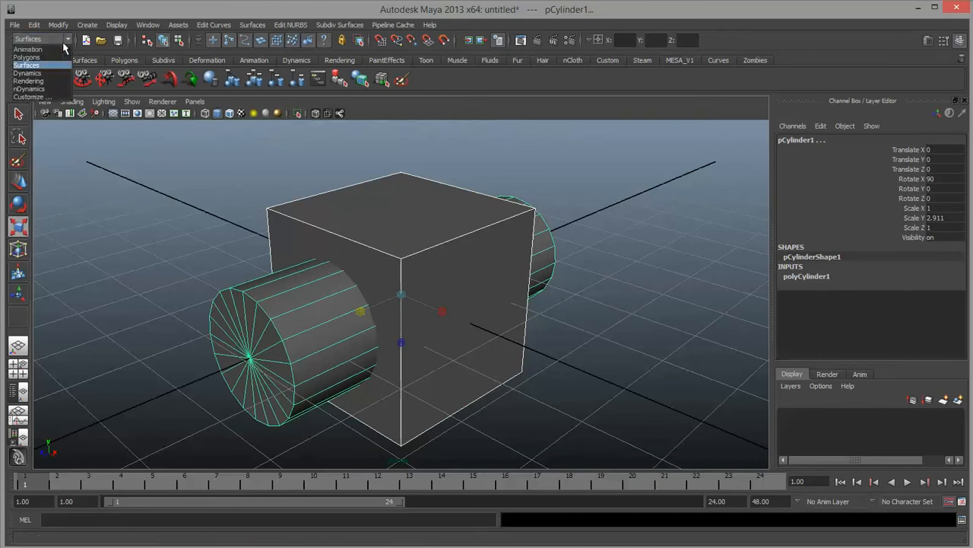
click(57, 55)
click(232, 25)
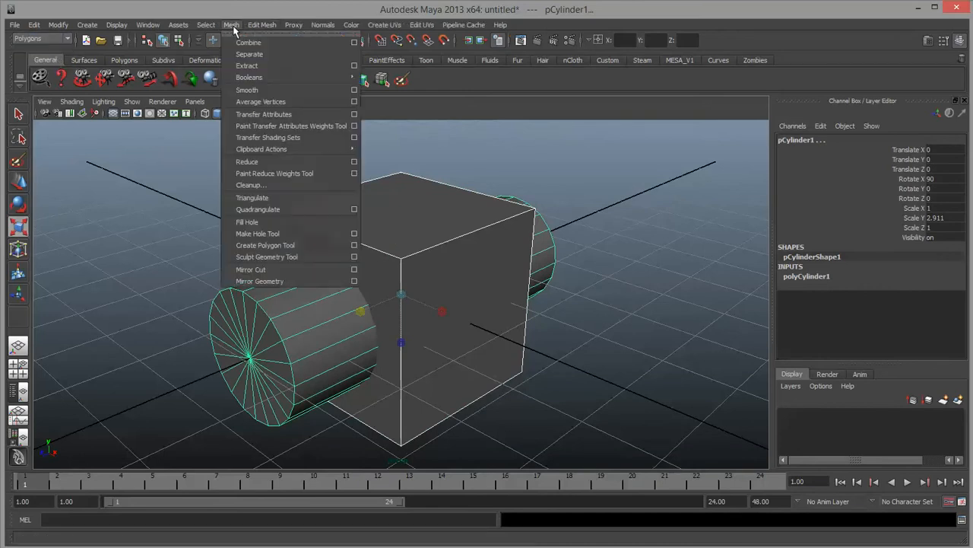
mouse_move(277, 77)
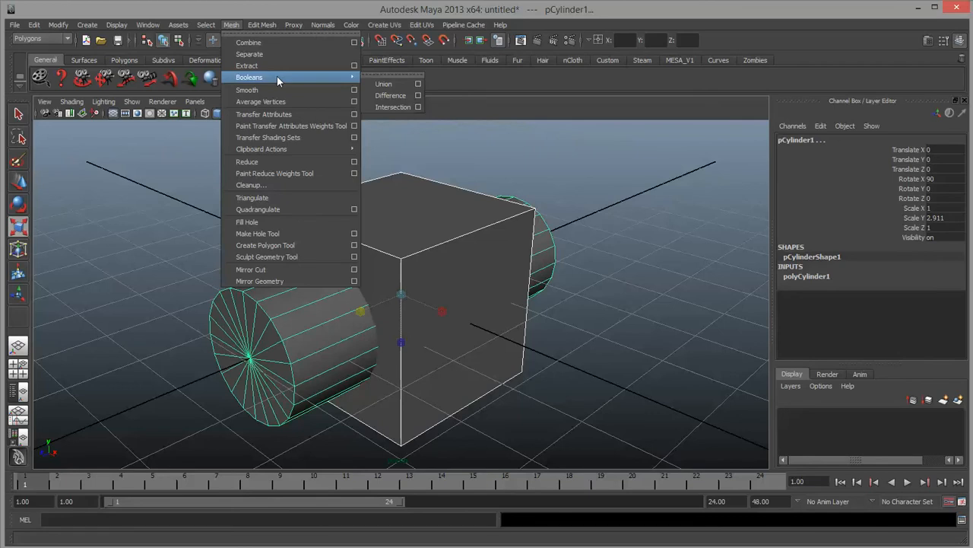
click(383, 84)
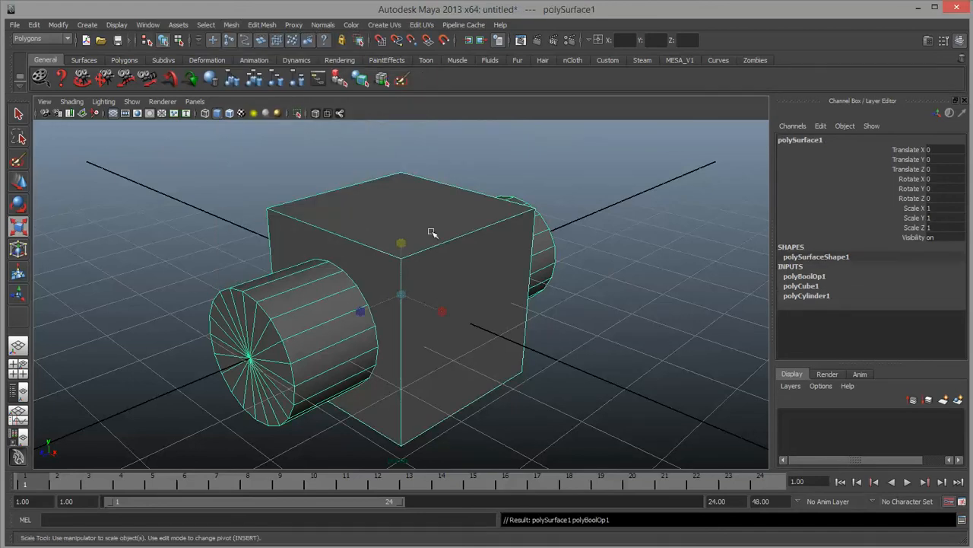
Examine the interior of the merged mesh in wireframe, then restore shaded display
alt+drag(613, 321, 555, 320)
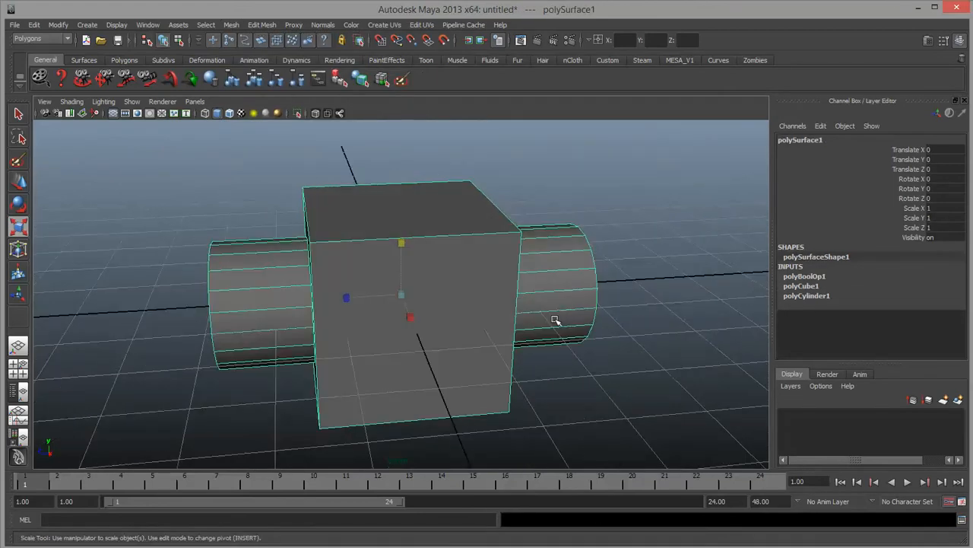
key(4)
alt+drag(318, 271, 375, 271)
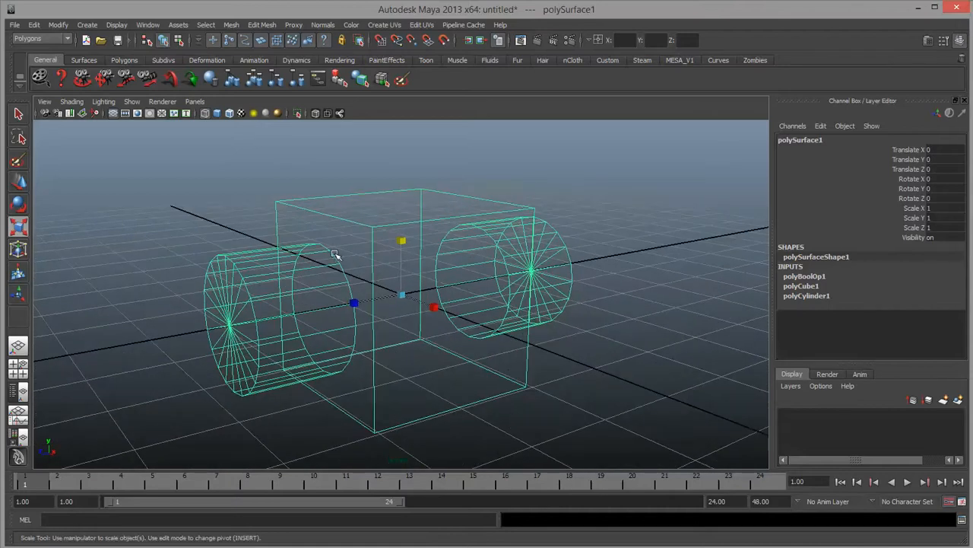
key(5)
Try moving a single vertex on the seam between the cylinder and the cube, then undo the move
scroll(303, 262, up, 3)
right_drag(302, 251, 258, 249)
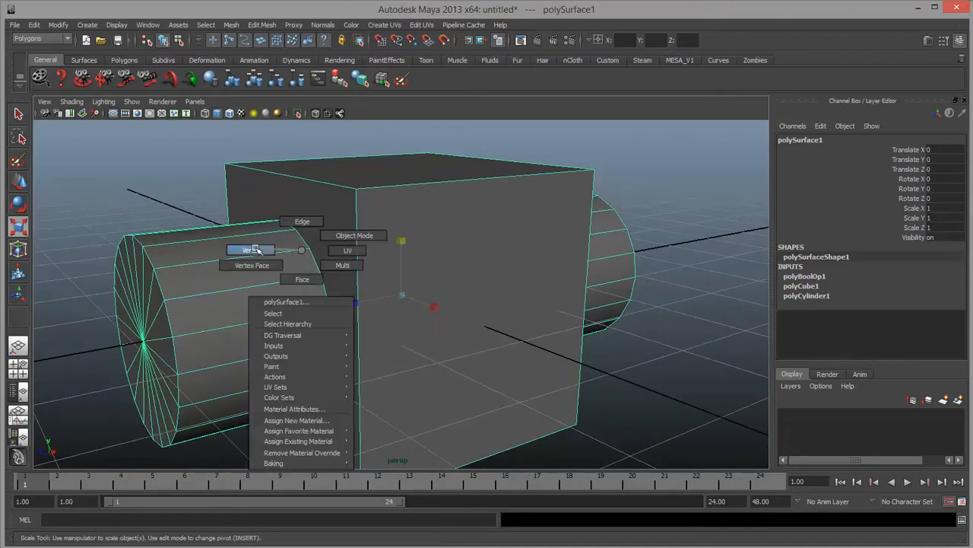
click(308, 251)
key(w)
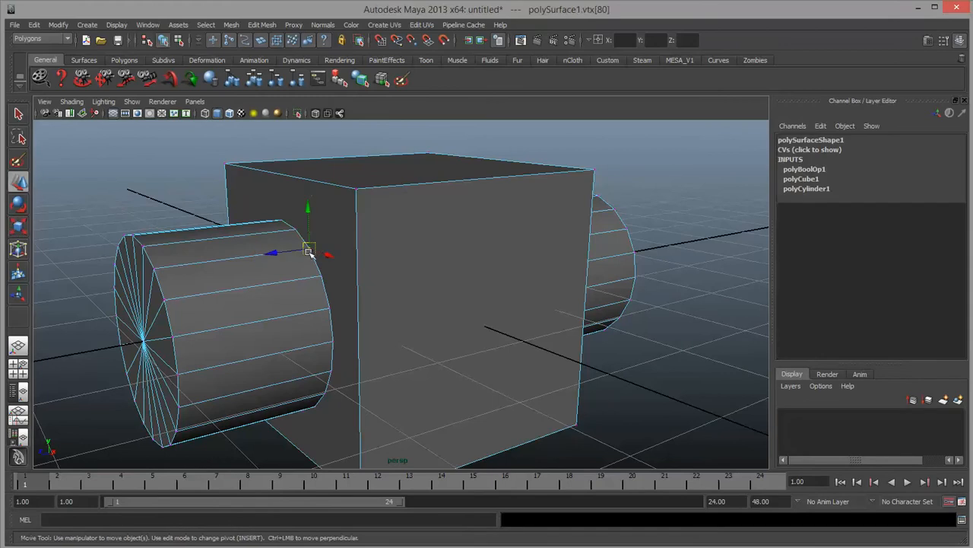
drag(309, 251, 270, 247)
alt+drag(270, 247, 347, 255)
key(ctrl+z)
Inspect the seam vertex and the joined geometry from several angles in both shaded and wireframe display
alt+drag(420, 281, 357, 275)
alt+right_drag(357, 275, 420, 281)
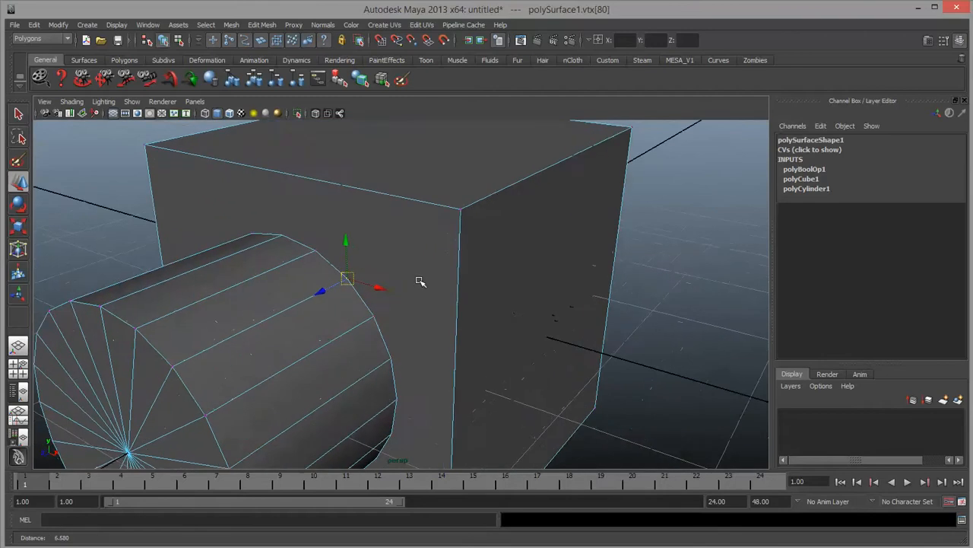
alt+drag(419, 280, 316, 291)
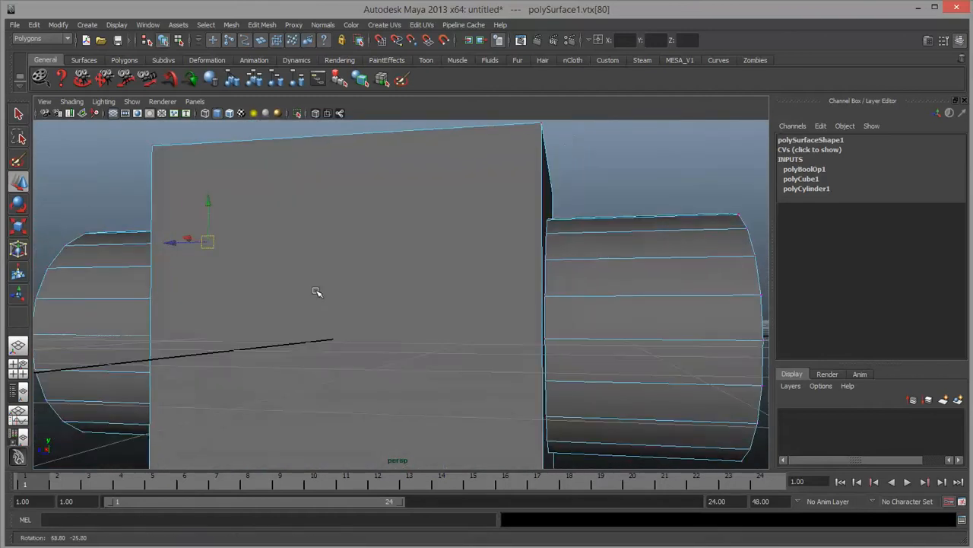
key(4)
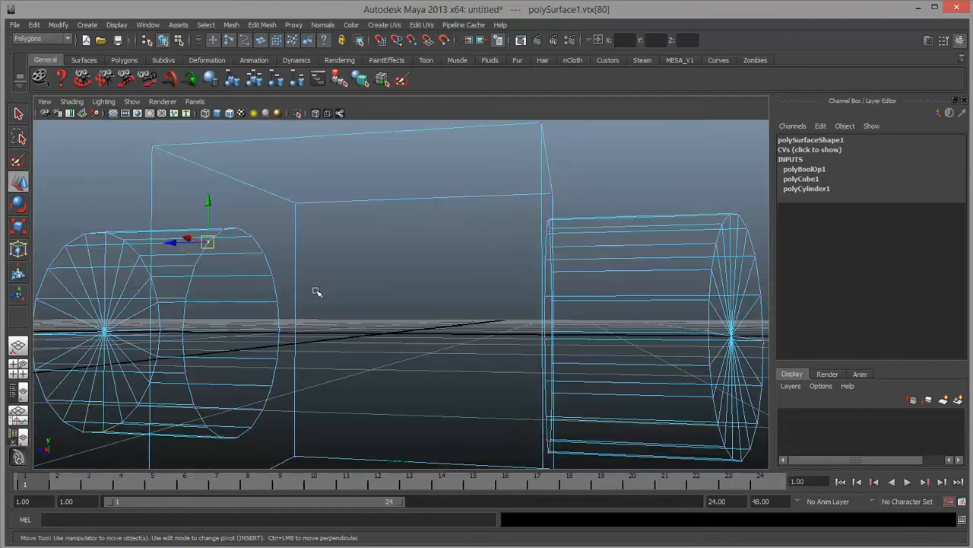
key(5)
mouse_move(322, 293)
alt+mouse_down()
mouse_move(426, 327)
mouse_move(454, 302)
alt+mouse_up()
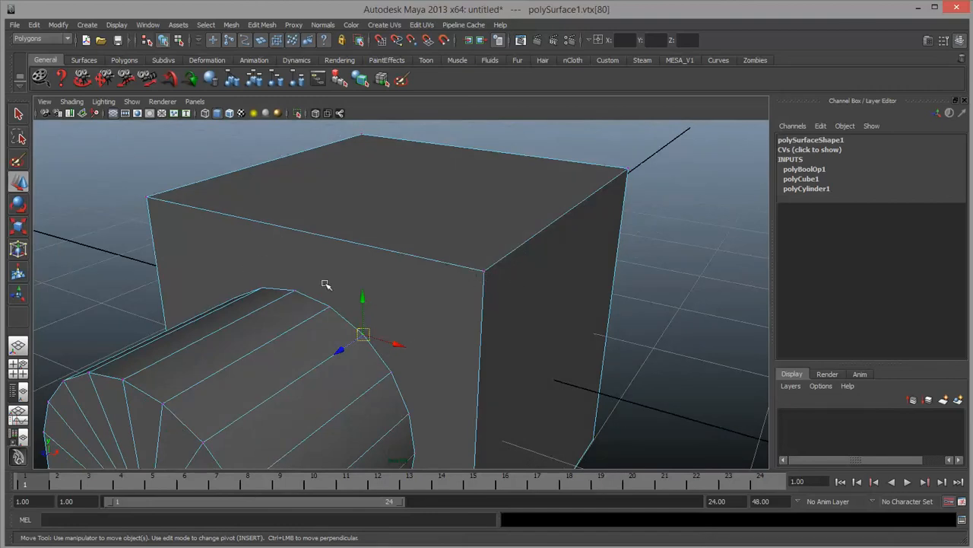
Select the cube face surrounding the cylinder's base and examine its outline from several angles
alt+drag(363, 337, 451, 289)
right_drag(451, 291, 452, 317)
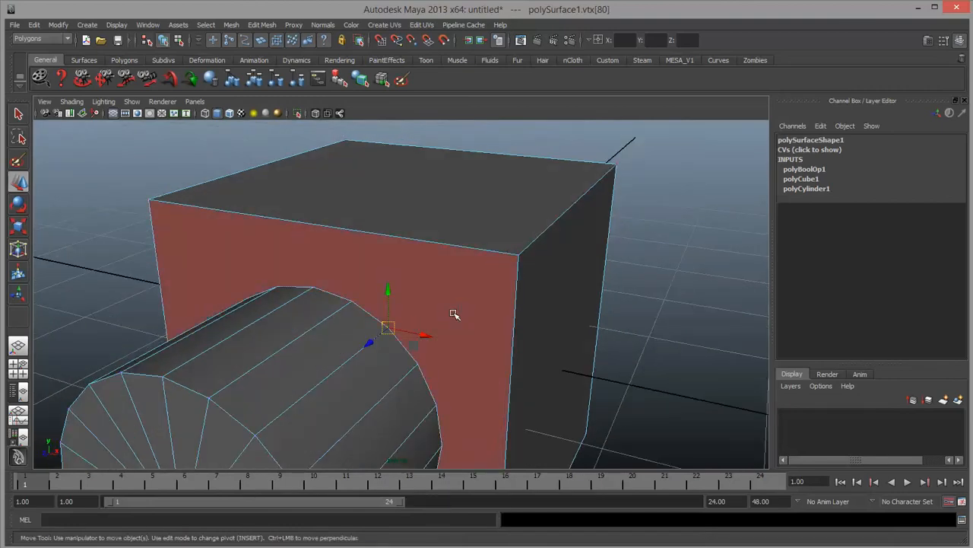
click(456, 315)
alt+drag(457, 315, 493, 291)
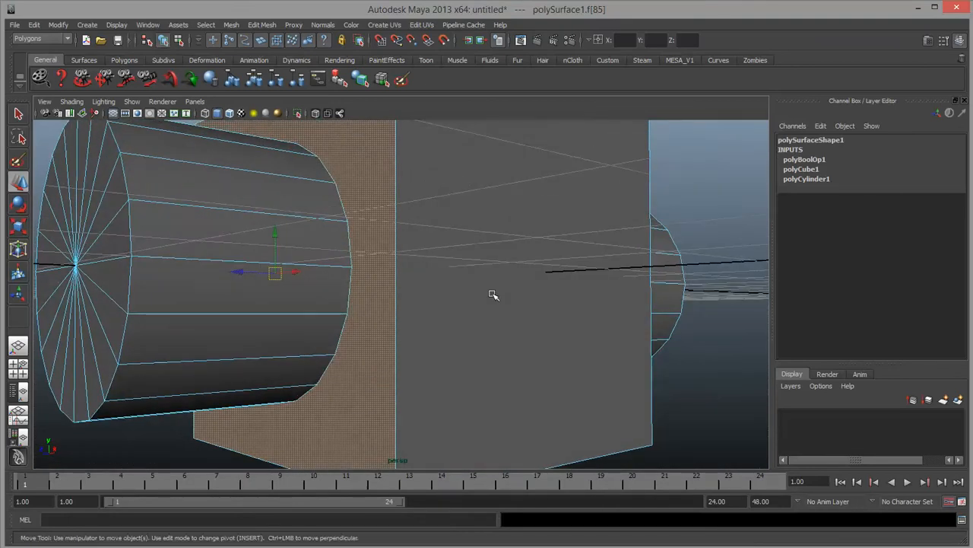
alt+drag(478, 287, 482, 300)
mouse_move(404, 287)
alt+right_down()
mouse_move(473, 286)
mouse_move(409, 284)
alt+right_up()
alt+drag(408, 284, 443, 282)
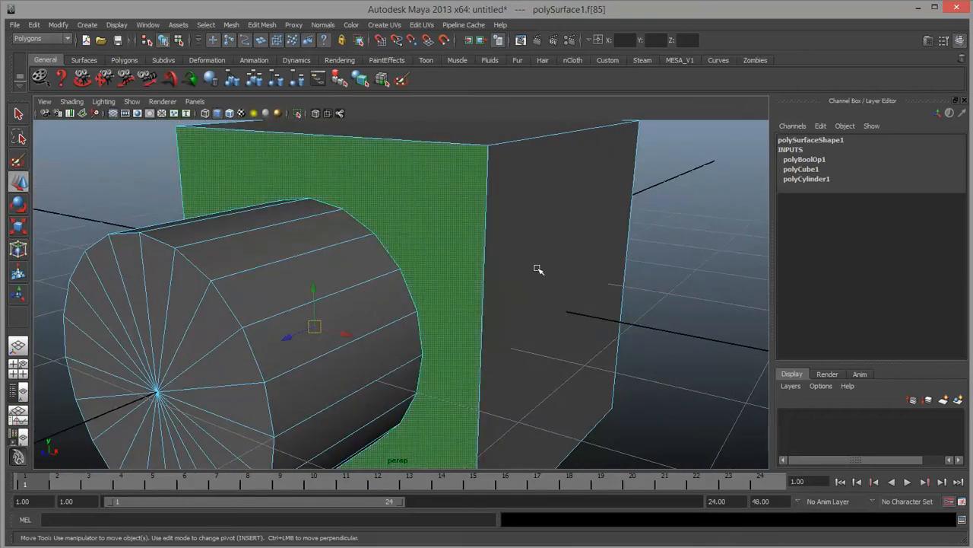
alt+drag(538, 270, 452, 277)
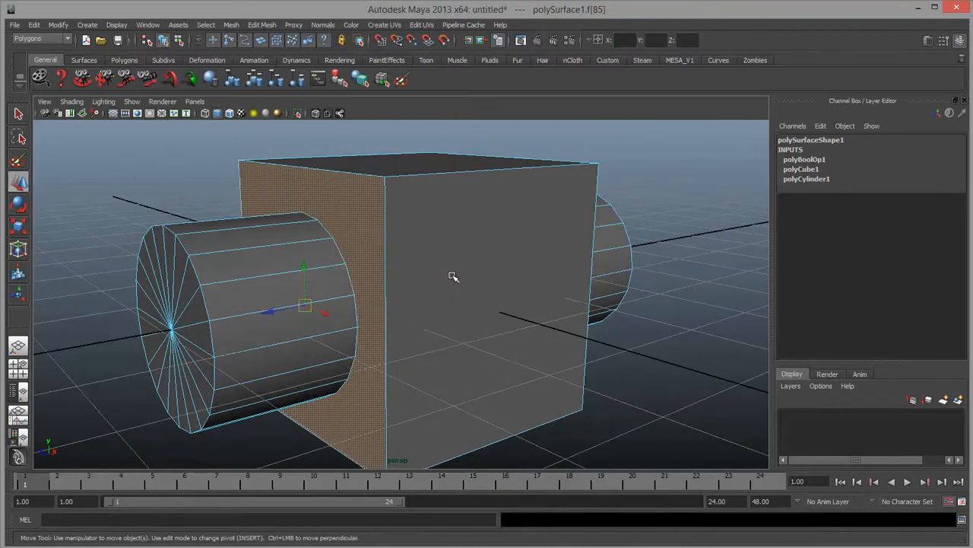
alt+drag(419, 269, 407, 269)
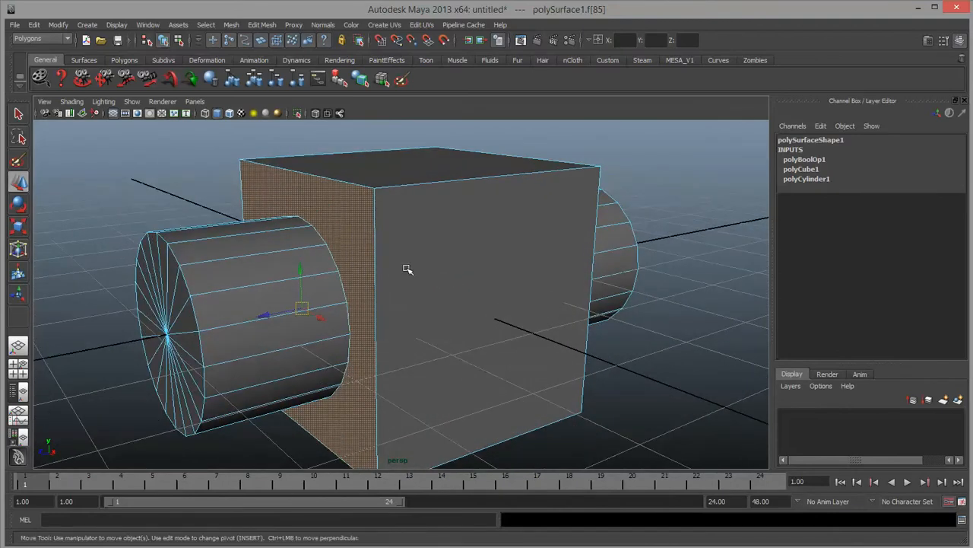
Undo the face and vertex selections to return the merged mesh to object selection
key(ctrl+z)
key(ctrl+z)
key(ctrl+z)
key(ctrl+z)
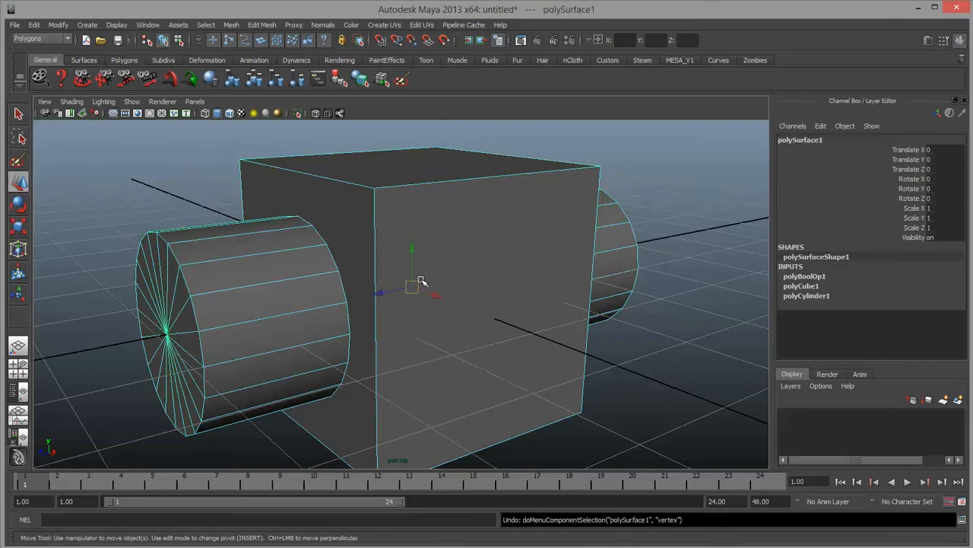
Undo the Boolean Union and check the separate cube and cylinder in wireframe before returning to shaded display
key(ctrl+z)
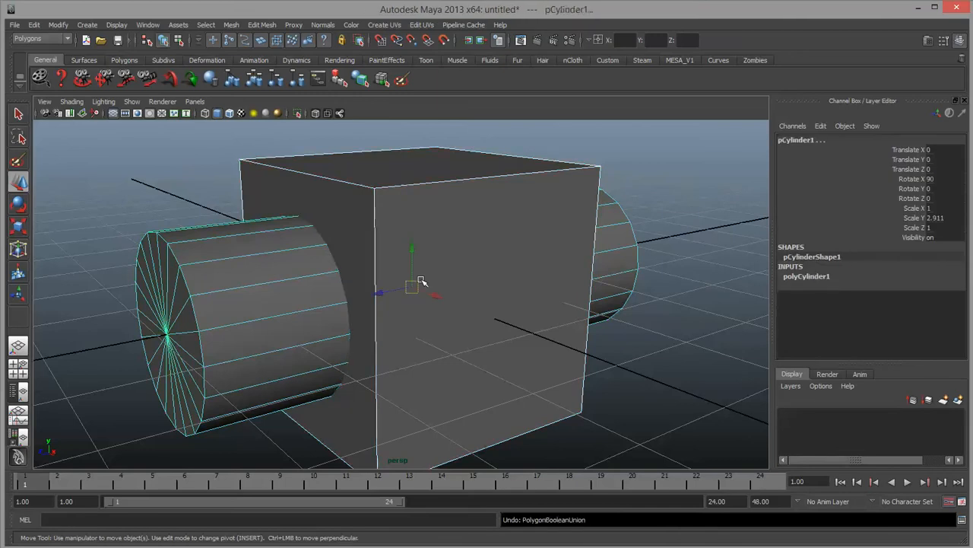
right_click(387, 228)
key(4)
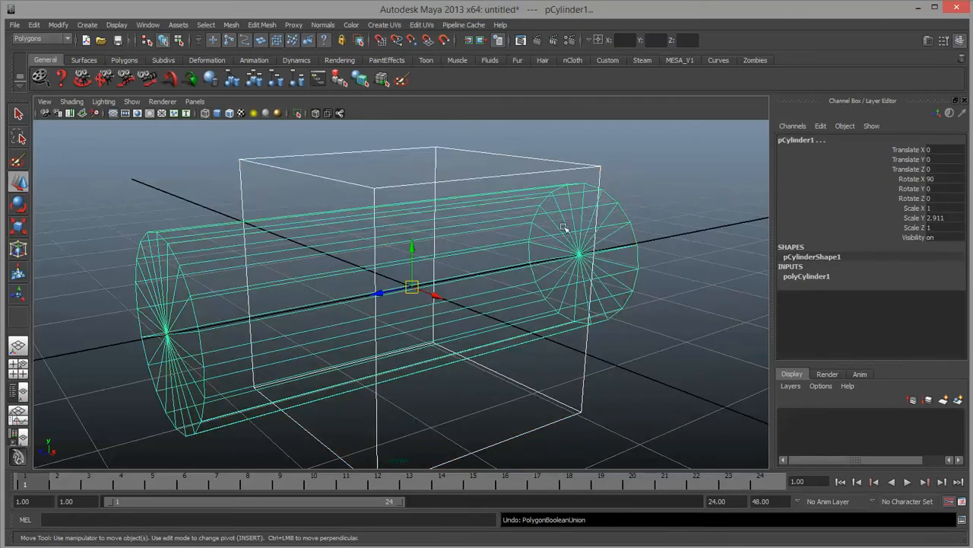
key(5)
Select the cube followed by the cylinder and subtract the cylinder from the cube with a Boolean Difference
right_click(266, 173)
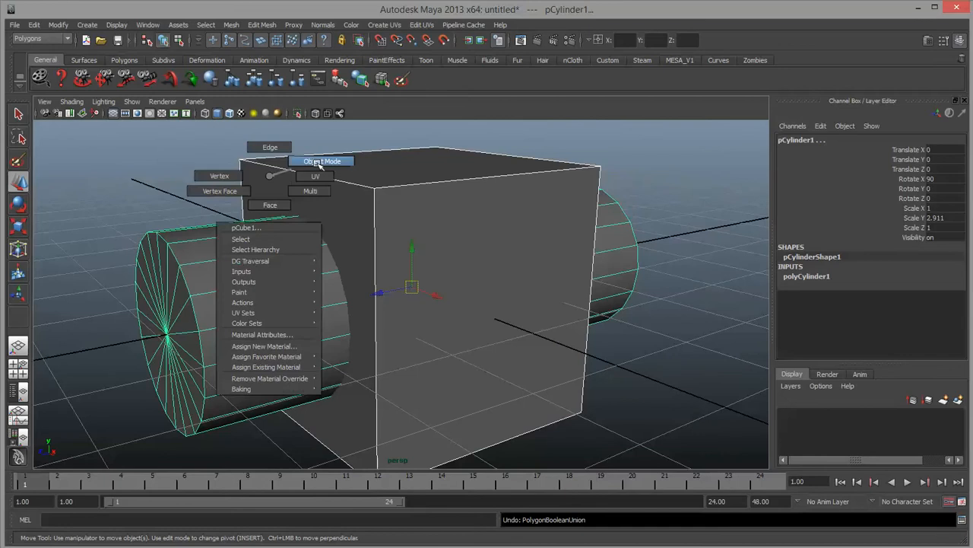
click(219, 151)
click(270, 163)
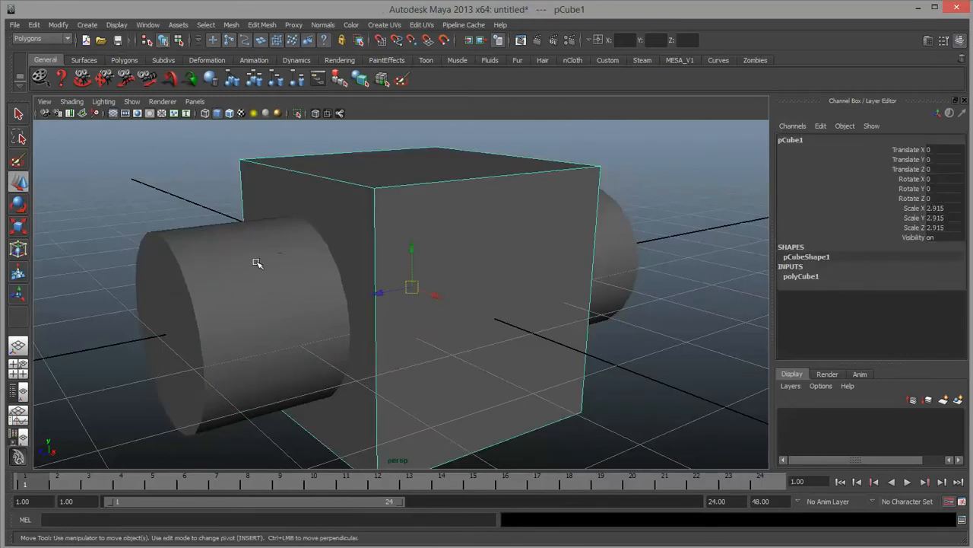
click(208, 259)
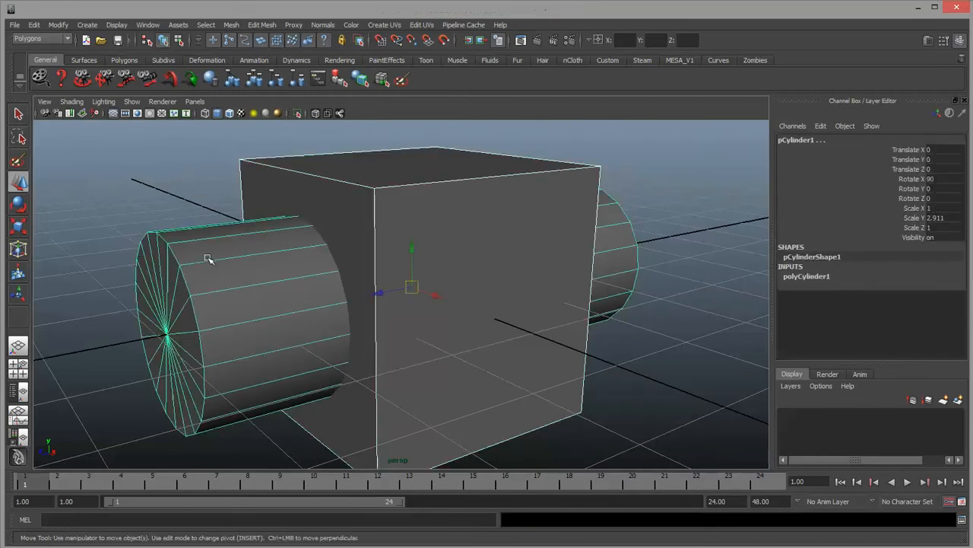
click(231, 24)
mouse_move(267, 76)
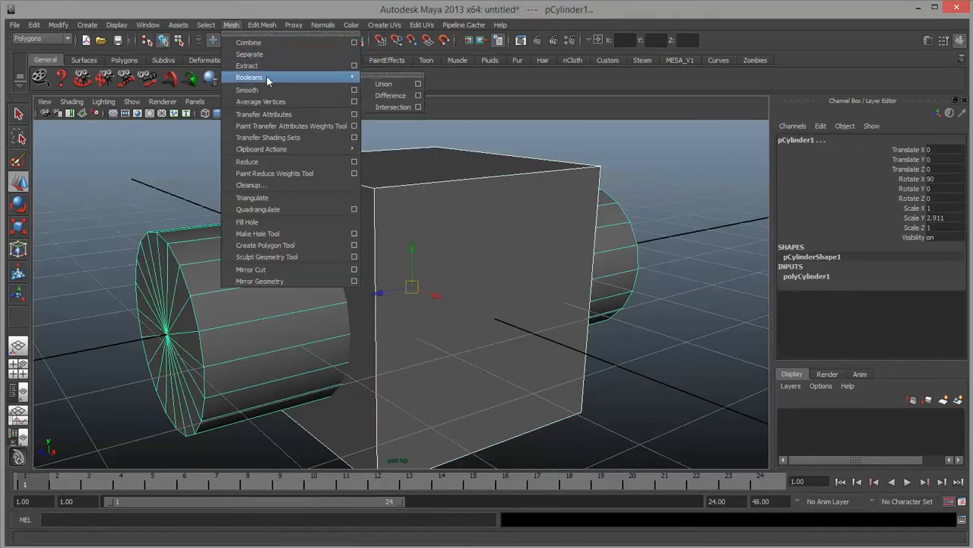
click(378, 97)
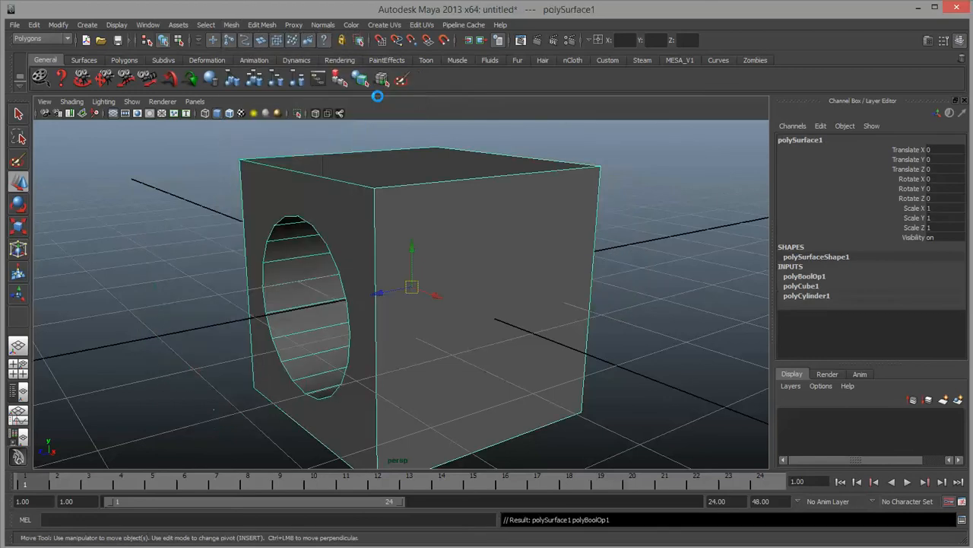
Inspect the round hole through the cube and the face surrounding it from several angles
alt+drag(324, 256, 343, 211)
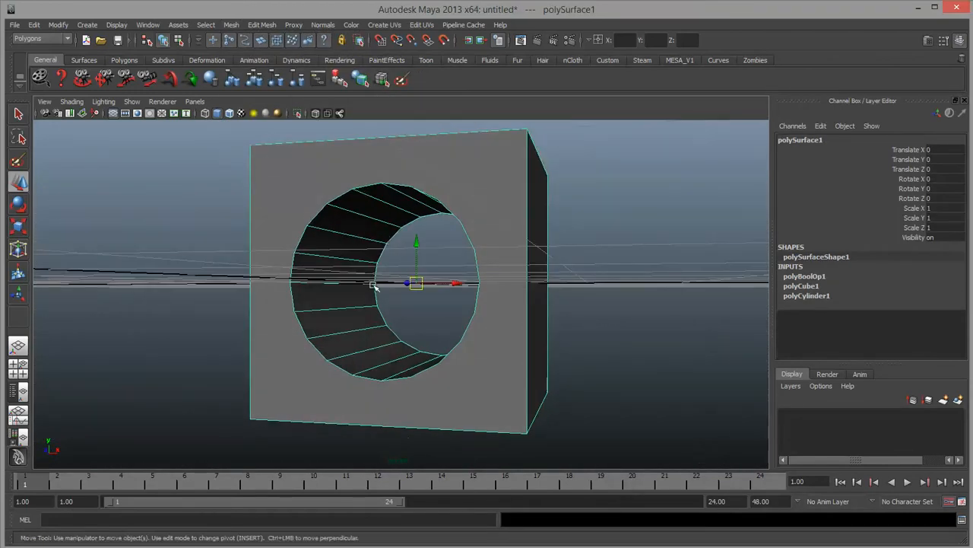
alt+drag(411, 188, 349, 209)
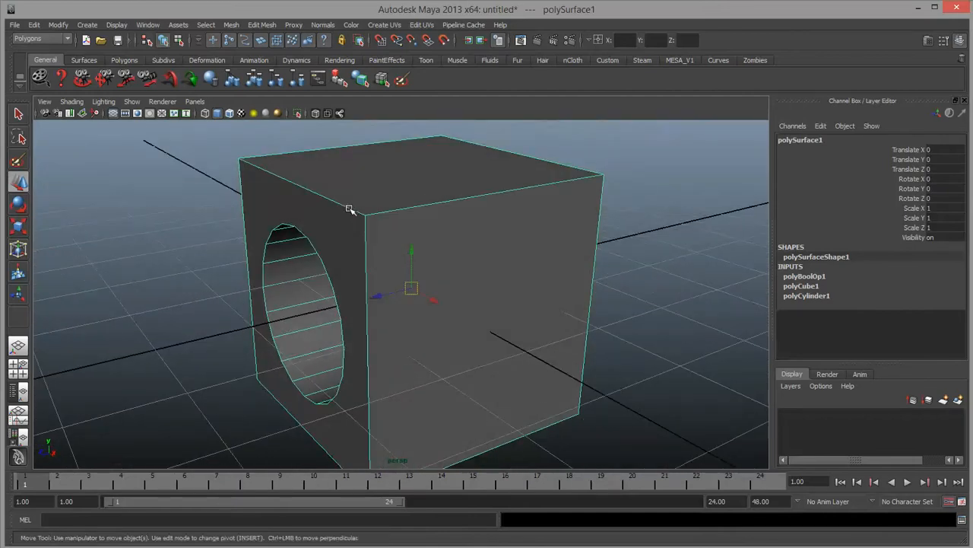
alt+drag(330, 218, 373, 192)
alt+middle_drag(304, 224, 247, 262)
alt+drag(255, 261, 329, 251)
alt+right_drag(328, 251, 360, 259)
alt+middle_drag(380, 228, 448, 267)
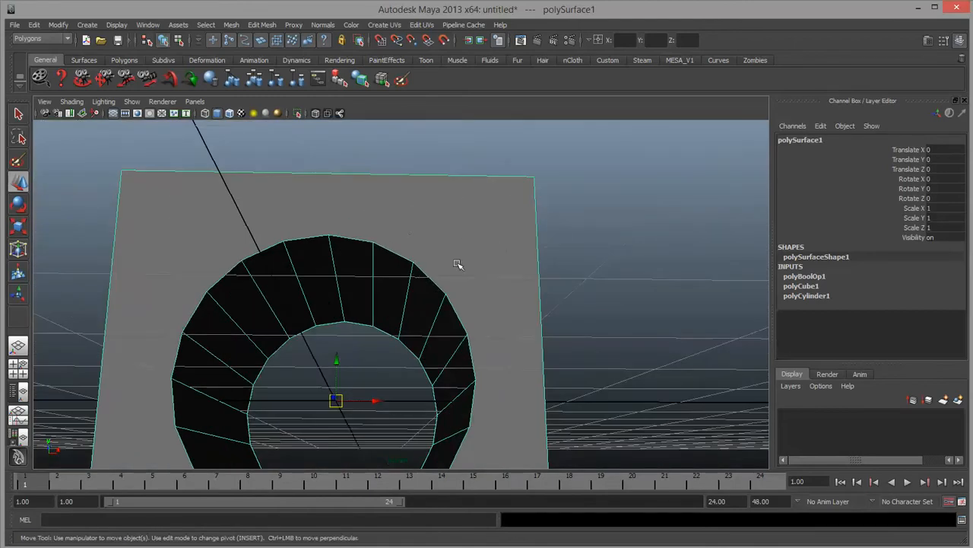
Split the cube face around the hole from a rim vertex to the nearest cube corner and back to the adjacent rim vertex
right_drag(423, 262, 426, 231)
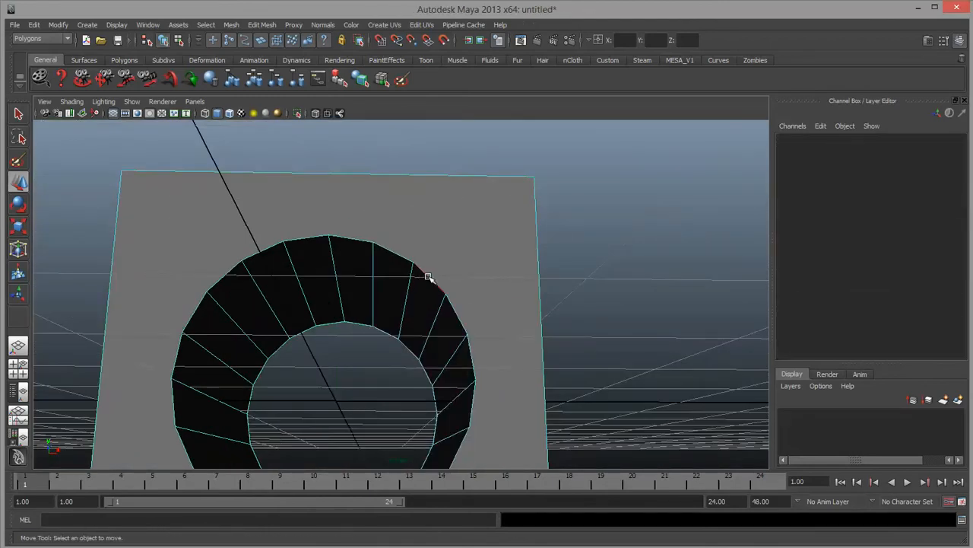
click(428, 277)
shift+right_drag(428, 278, 357, 277)
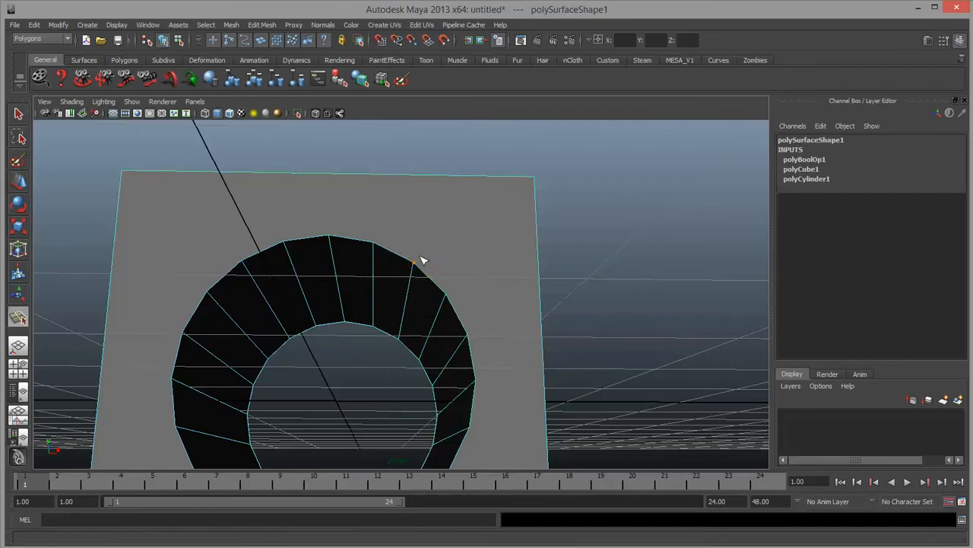
click(535, 178)
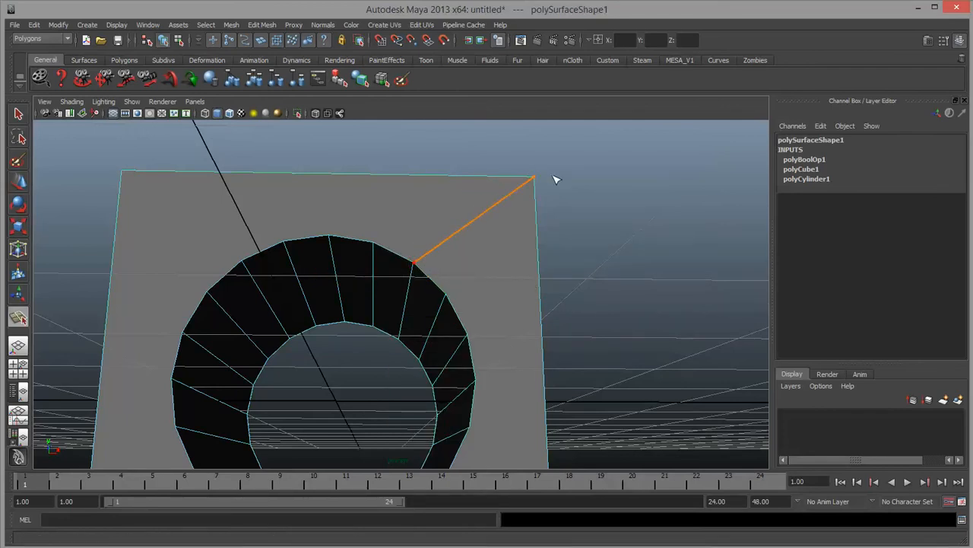
click(448, 295)
key(Return)
alt+drag(343, 247, 458, 289)
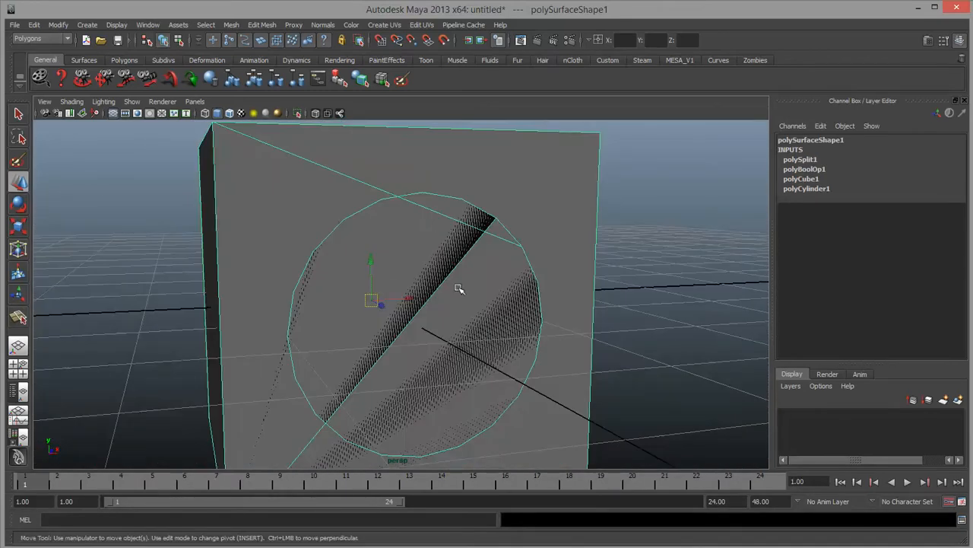
Delete the distorted faces left on the split side of the cube, opening it around the tube
right_drag(459, 286, 461, 317)
click(480, 305)
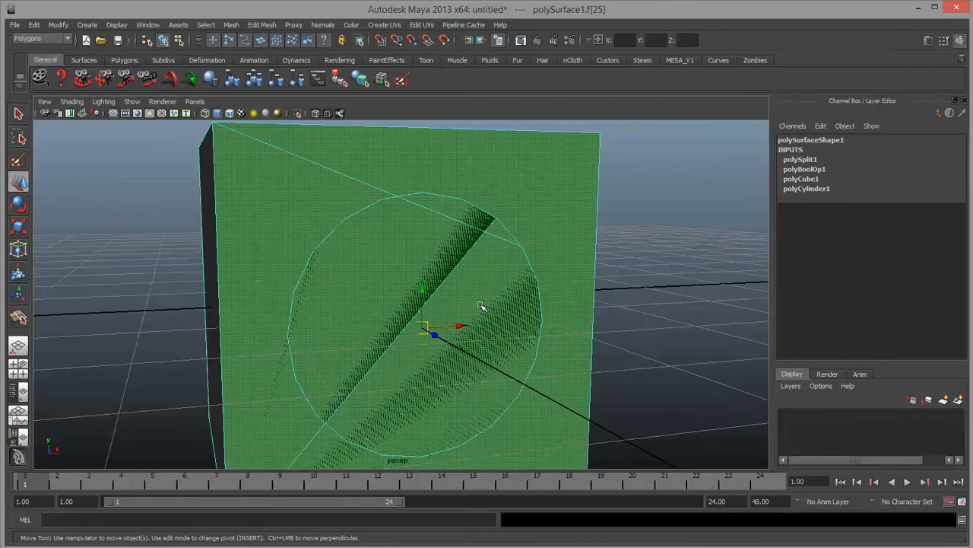
key(Delete)
alt+drag(464, 228, 388, 239)
click(442, 174)
key(Delete)
Extrude the tube's rim edges nearest the upper cube corner outward by about 0.43 units
right_drag(389, 239, 386, 209)
click(388, 247)
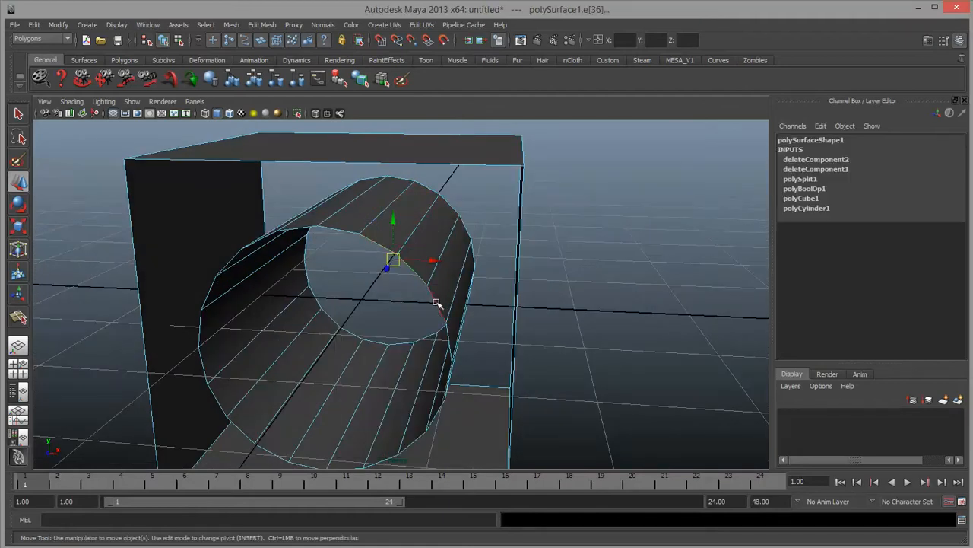
click(437, 304)
shift+right_drag(436, 305, 420, 335)
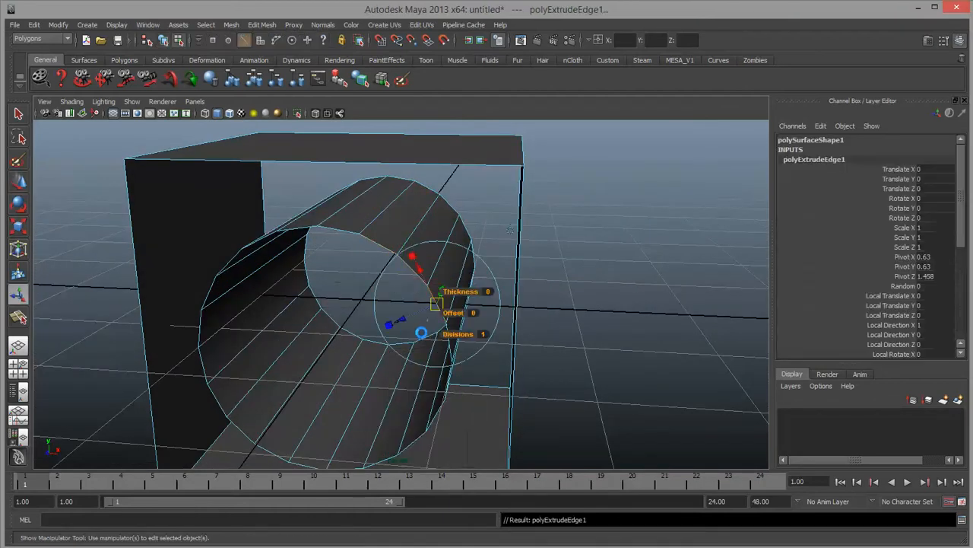
drag(418, 320, 433, 215)
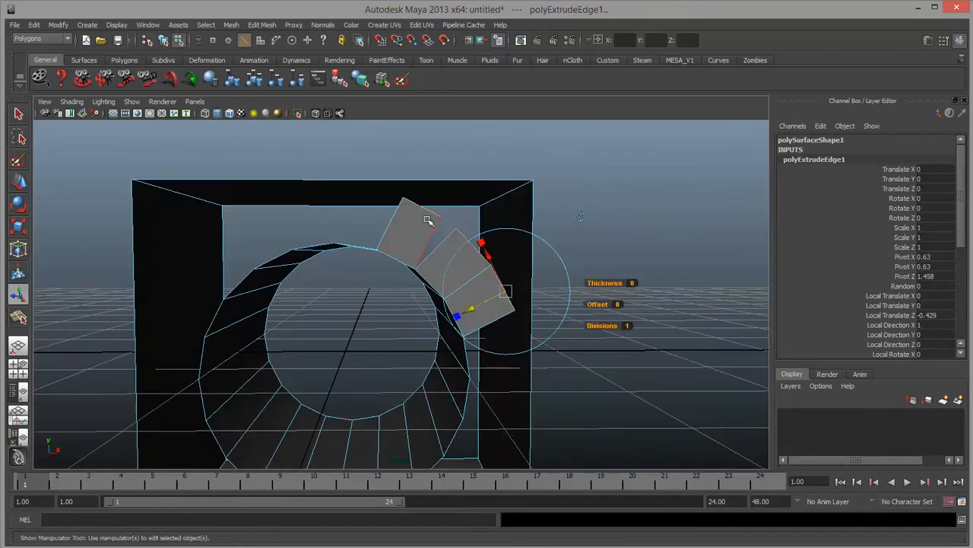
Merge the outer vertices of the extruded faces into the cube's upper corner with the Merge Vertex Tool
right_drag(433, 216, 402, 188)
click(406, 196)
drag(403, 200, 533, 181)
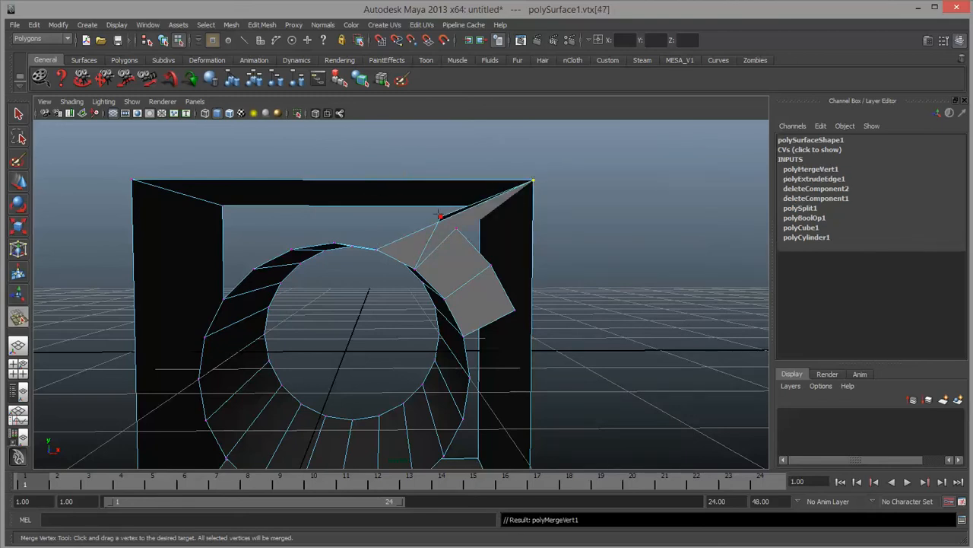
drag(441, 215, 457, 228)
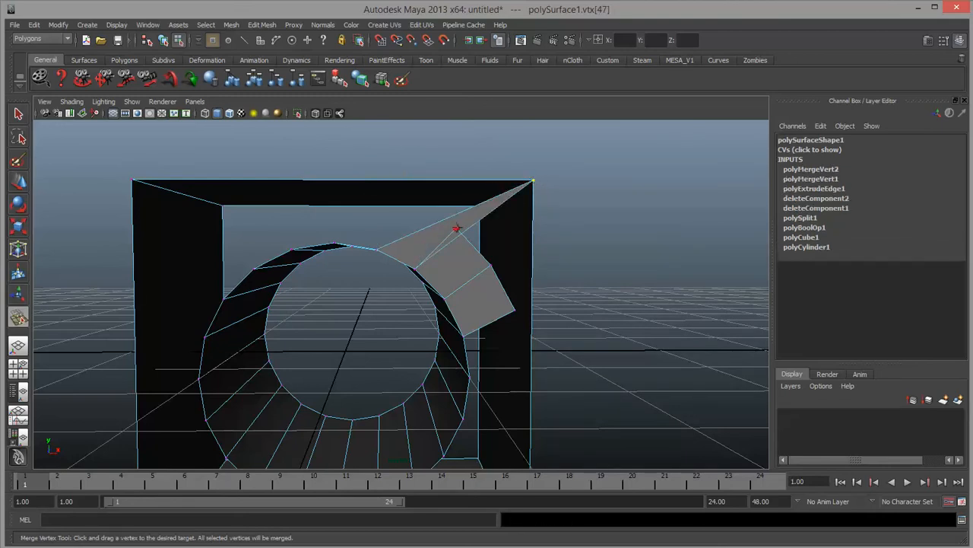
drag(538, 177, 534, 181)
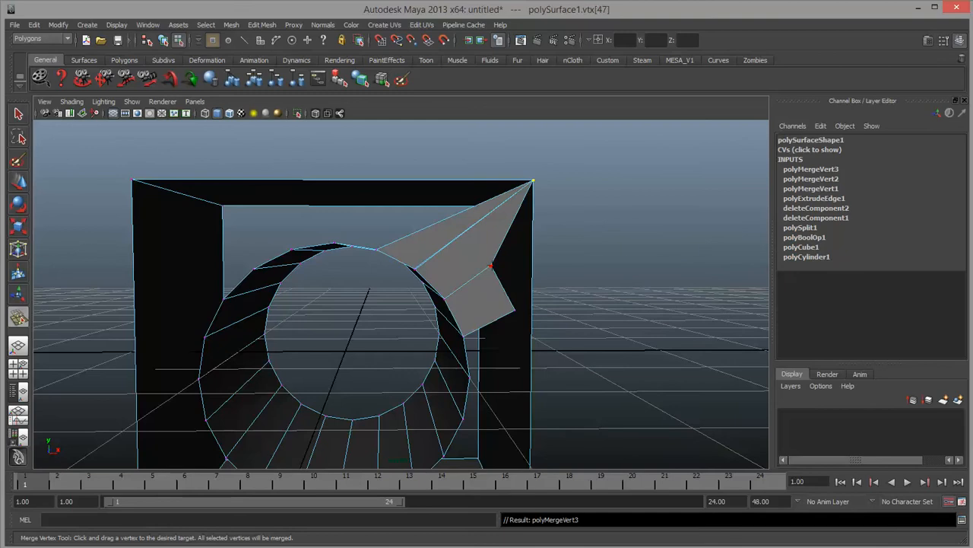
drag(490, 266, 533, 181)
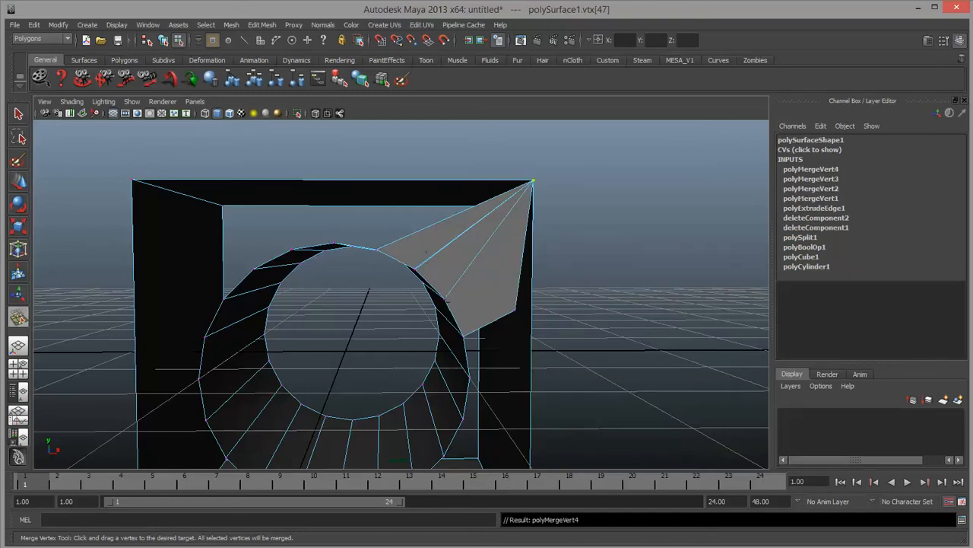
drag(515, 310, 534, 180)
Merge the duplicate rim vertices to close the narrow gap between the extruded faces
alt+drag(525, 190, 392, 305)
alt+right_drag(391, 305, 593, 312)
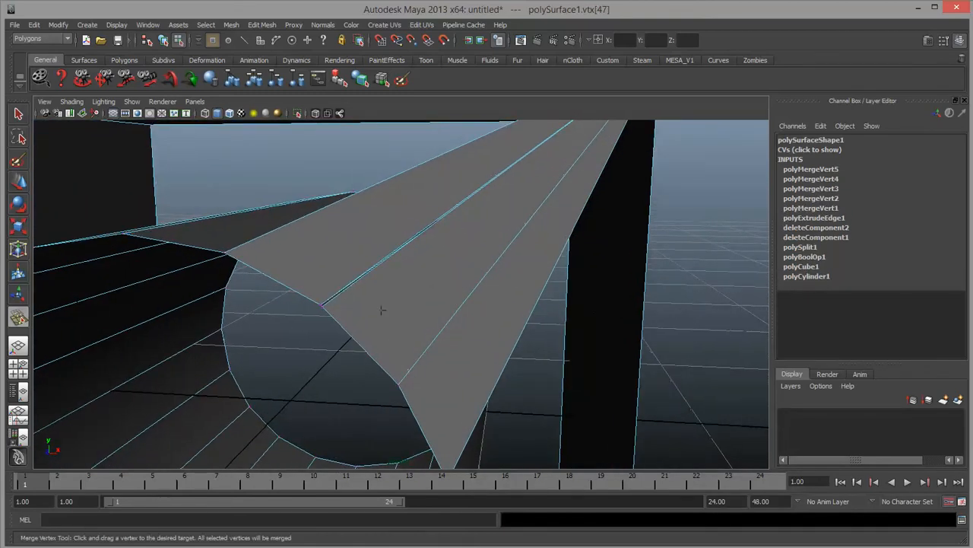
alt+drag(381, 310, 438, 279)
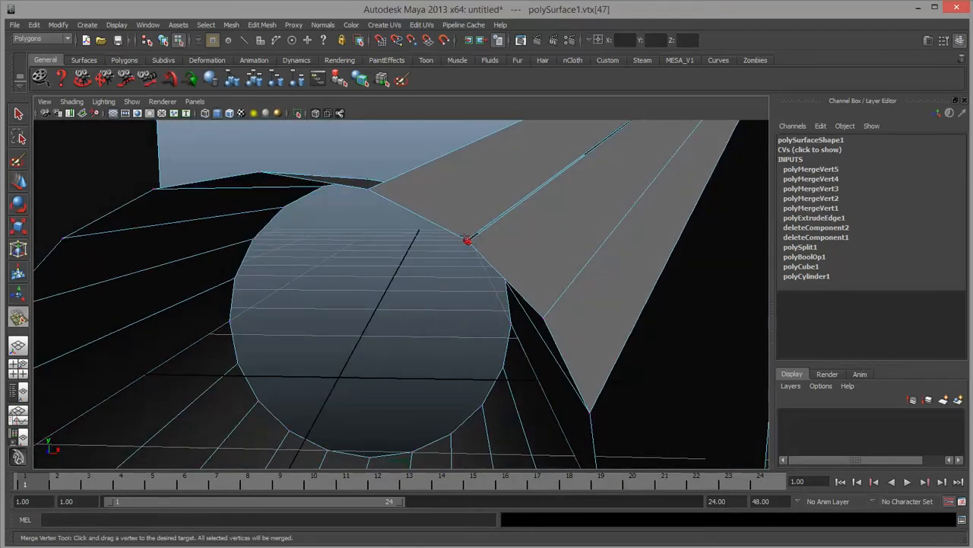
drag(467, 241, 466, 238)
Return the mesh to object selection and examine the rebuilt corner faces from several angles
alt+drag(549, 234, 305, 213)
alt+middle_drag(304, 213, 287, 245)
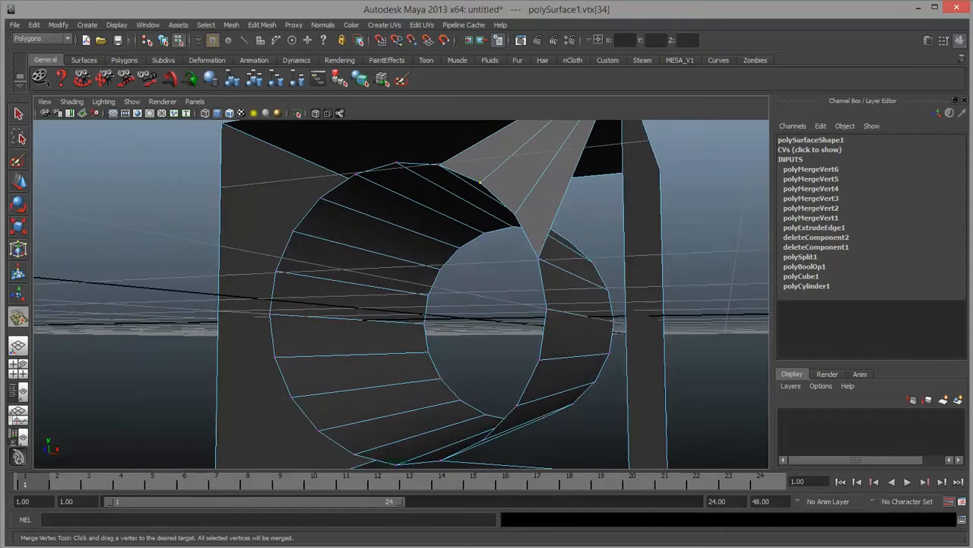
key(w)
right_drag(542, 161, 673, 193)
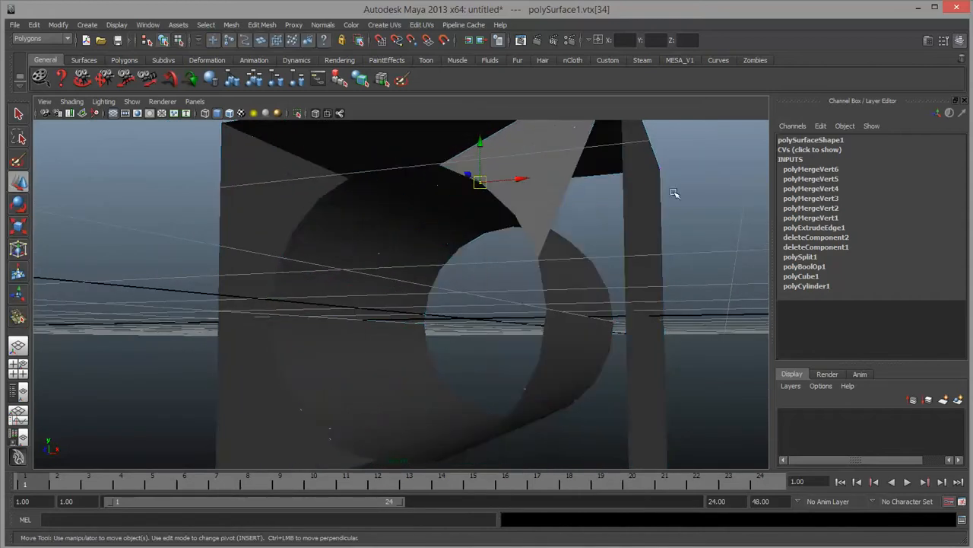
click(675, 211)
alt+drag(675, 211, 591, 287)
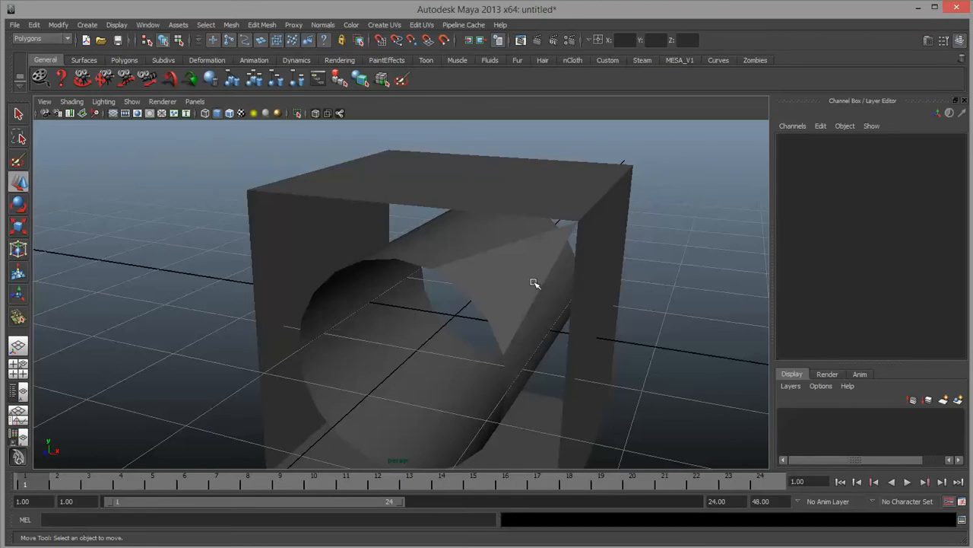
alt+drag(474, 289, 404, 269)
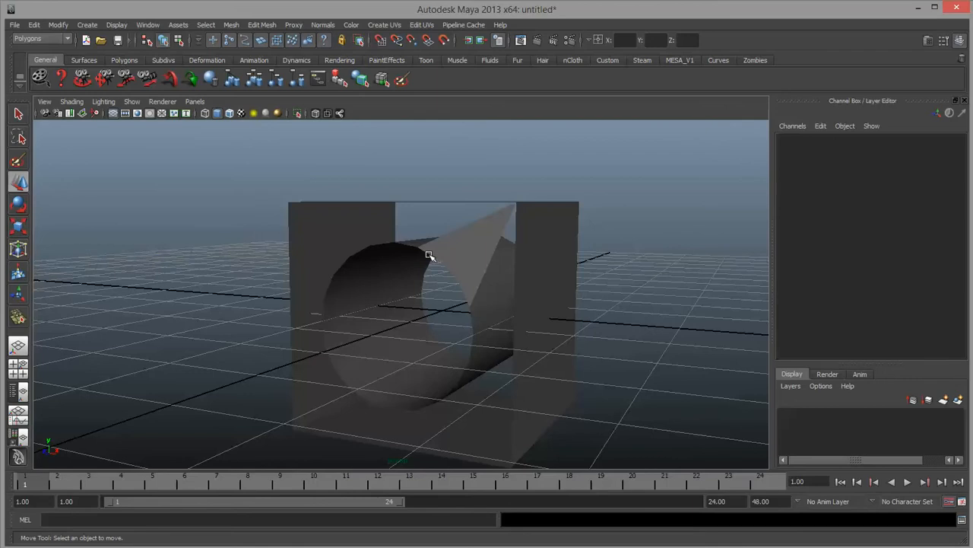
mouse_move(454, 269)
alt+mouse_down()
mouse_move(530, 276)
mouse_move(453, 278)
alt+mouse_up()
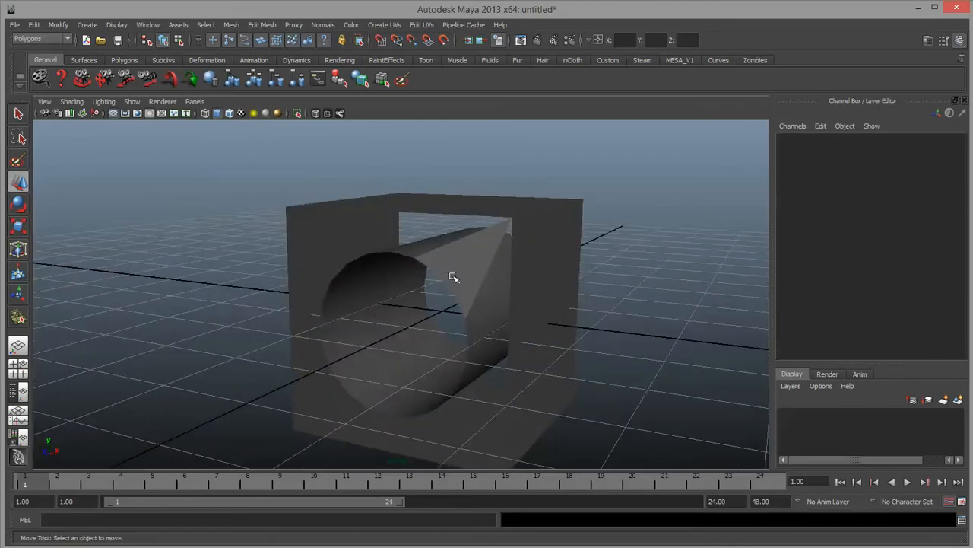
click(417, 247)
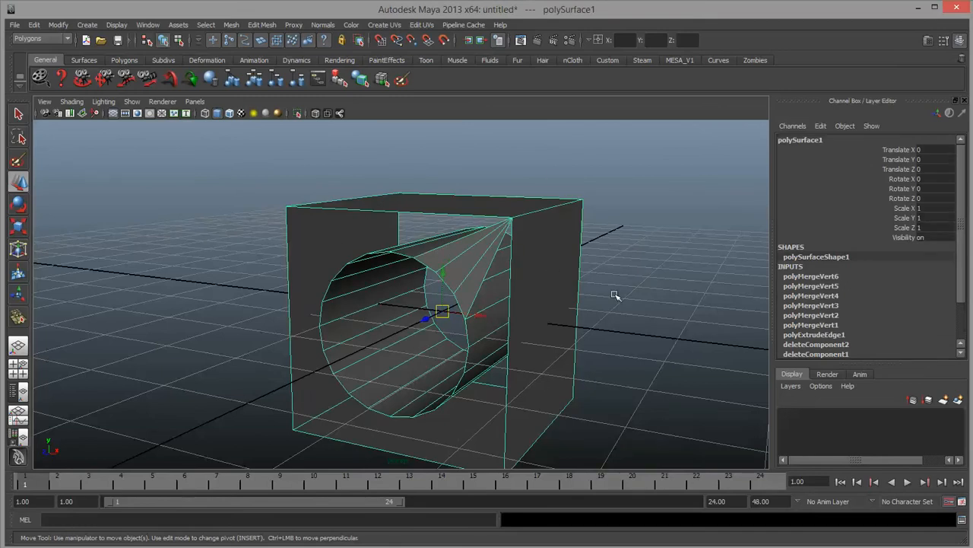
Undo the vertex merges, edge extrusion, face deletions, face split and Boolean Difference to restore the separate cube and cylinder
key(ctrl+z)
key(ctrl+z)
key(ctrl+z)
key(ctrl+z)
key(ctrl+z)
key(ctrl+z)
key(ctrl+z)
key(ctrl+z)
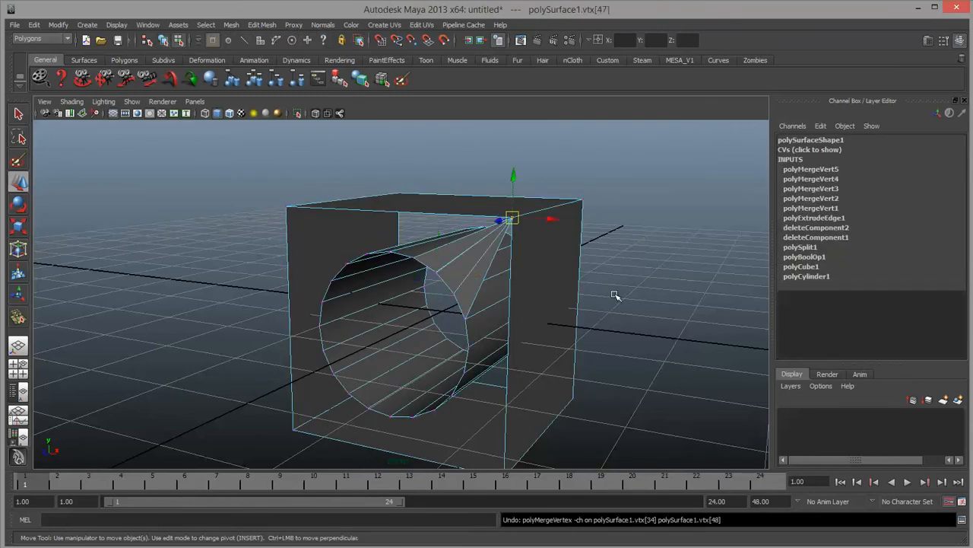
key(ctrl+z)
key(ctrl+z)
key(ctrl+z)
key(ctrl+z)
key(ctrl+z)
key(ctrl+z)
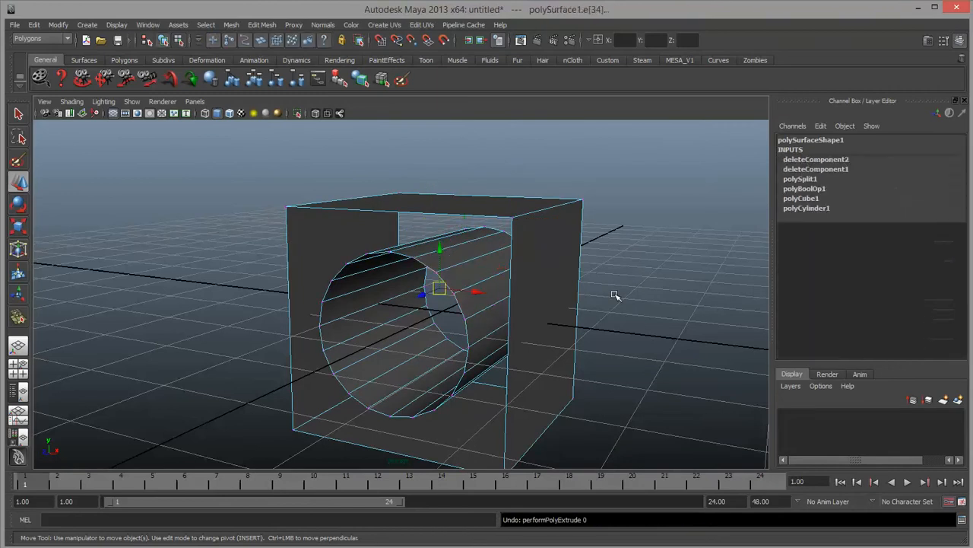
key(ctrl+z)
key(ctrl+z)
key(ctrl+z)
key(ctrl+z)
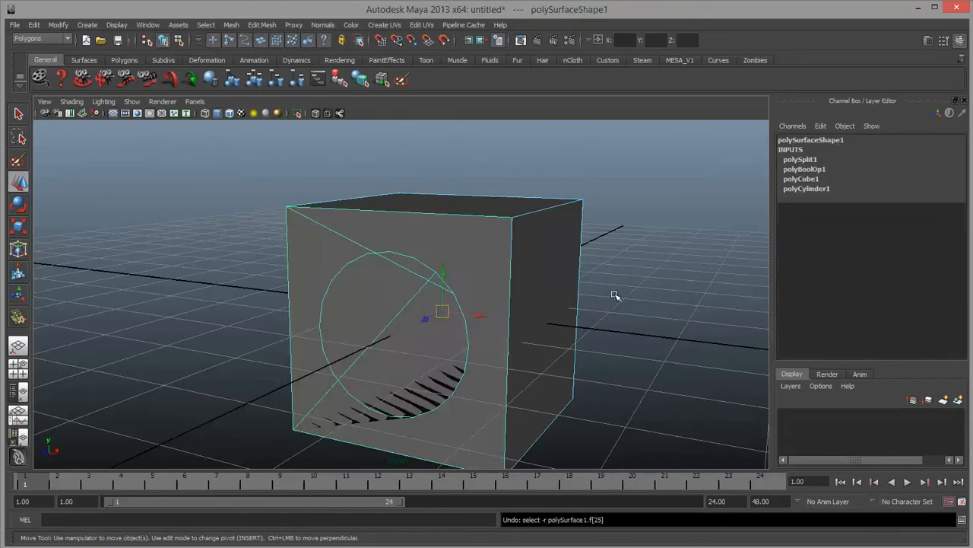
key(ctrl+z)
key(ctrl+z)
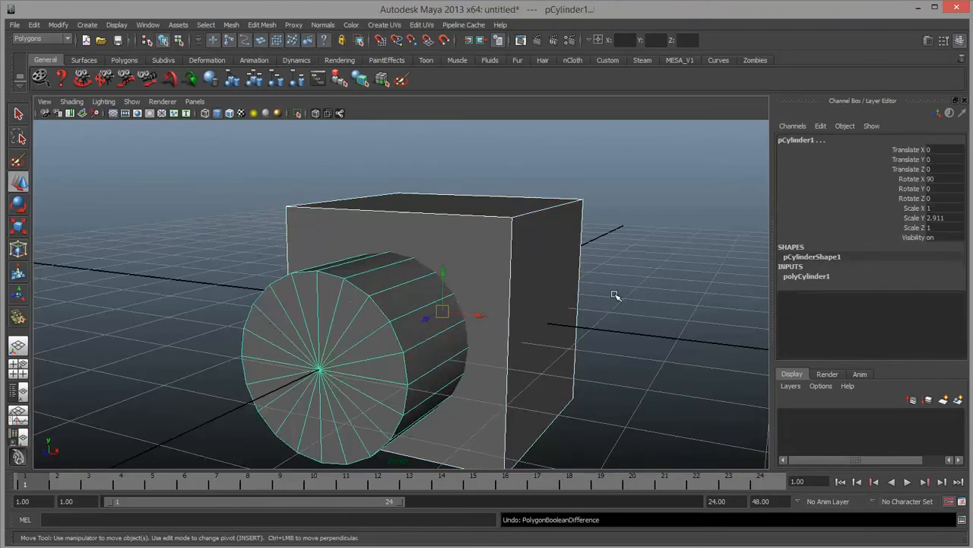
Select the cube and the intersecting cylinder in object mode and apply a Boolean Intersection to them
alt+drag(482, 282, 438, 283)
right_drag(480, 230, 534, 215)
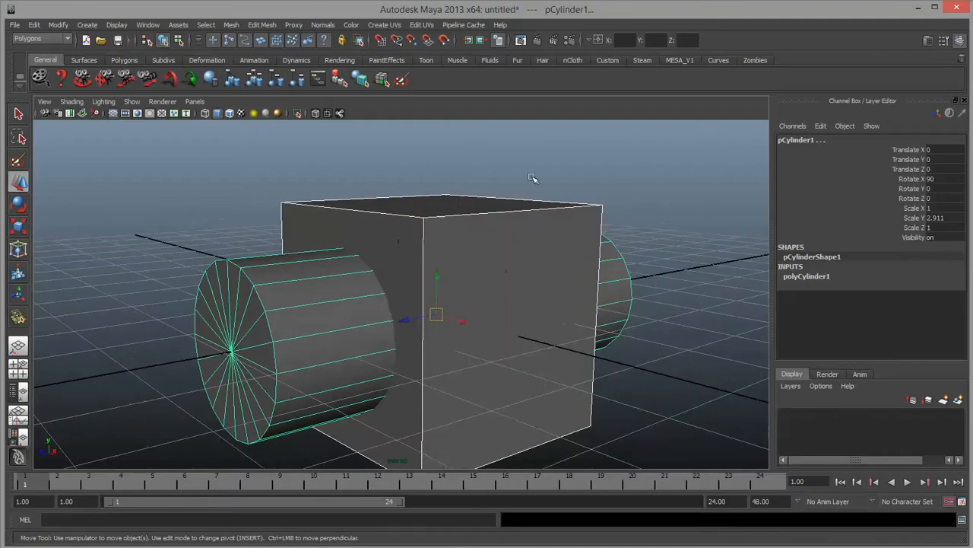
click(533, 178)
click(342, 213)
shift+click(298, 299)
click(231, 25)
mouse_move(267, 76)
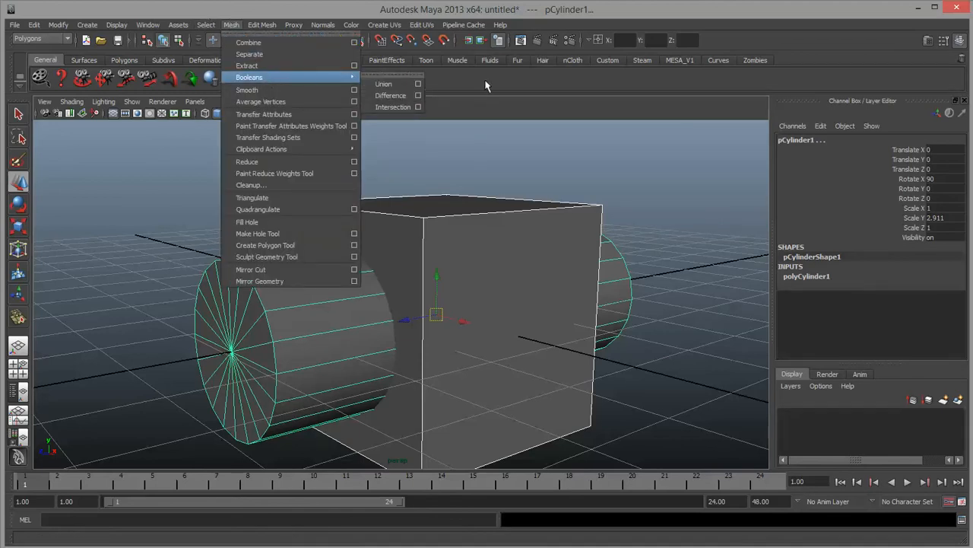
click(390, 107)
alt+drag(344, 187, 424, 198)
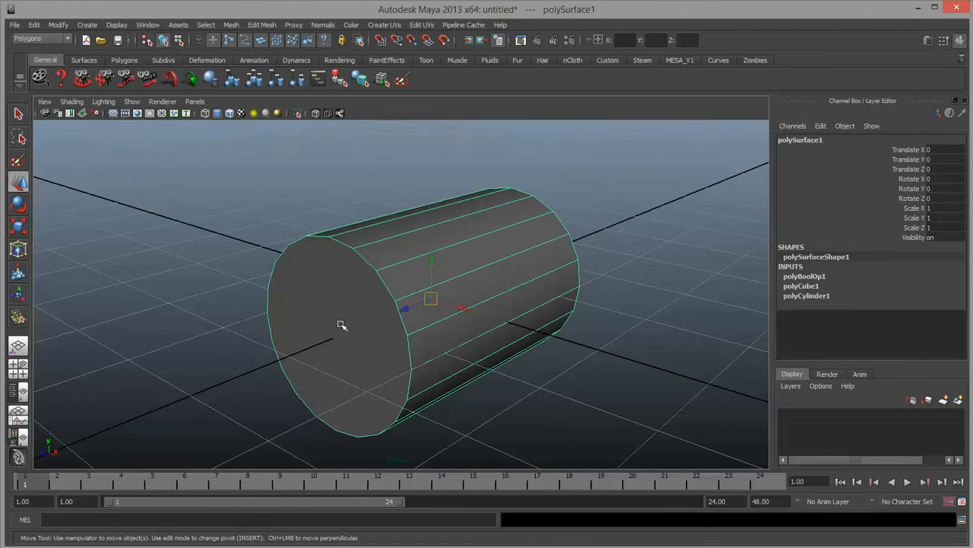
Poke the two end-cap faces of the intersected mesh, return to object selection and inspect the result
right_drag(337, 338, 348, 350)
alt+drag(347, 315, 463, 289)
shift+click(510, 312)
shift+right_drag(462, 293, 517, 293)
alt+drag(334, 303, 442, 311)
right_drag(428, 261, 500, 241)
click(612, 205)
mouse_move(484, 302)
alt+mouse_down()
mouse_move(560, 284)
mouse_move(467, 304)
alt+mouse_up()
click(560, 284)
Undo the face poke and the Boolean Intersection to restore the separate cube and cylinder
key(ctrl+z)
key(ctrl+z)
key(ctrl+z)
key(ctrl+z)
key(ctrl+z)
key(ctrl+z)
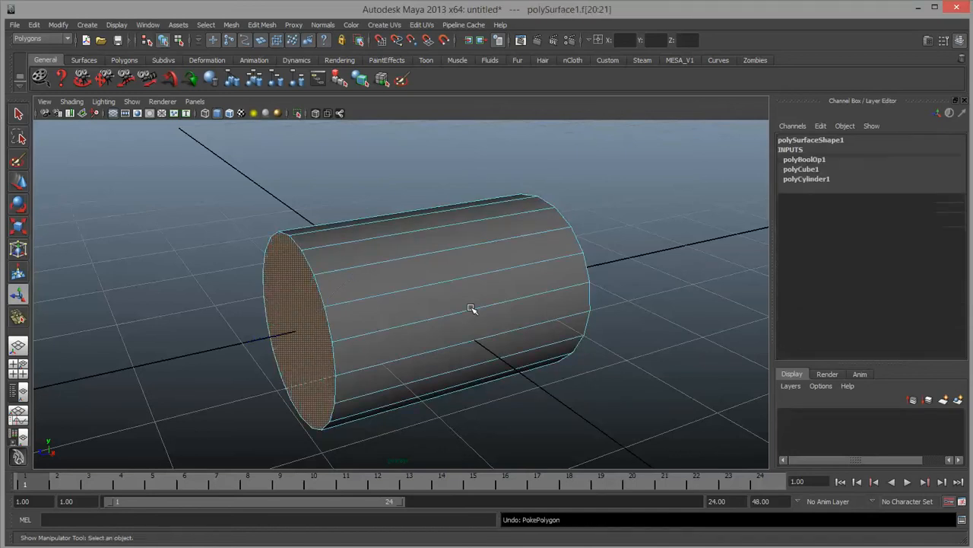
key(ctrl+z)
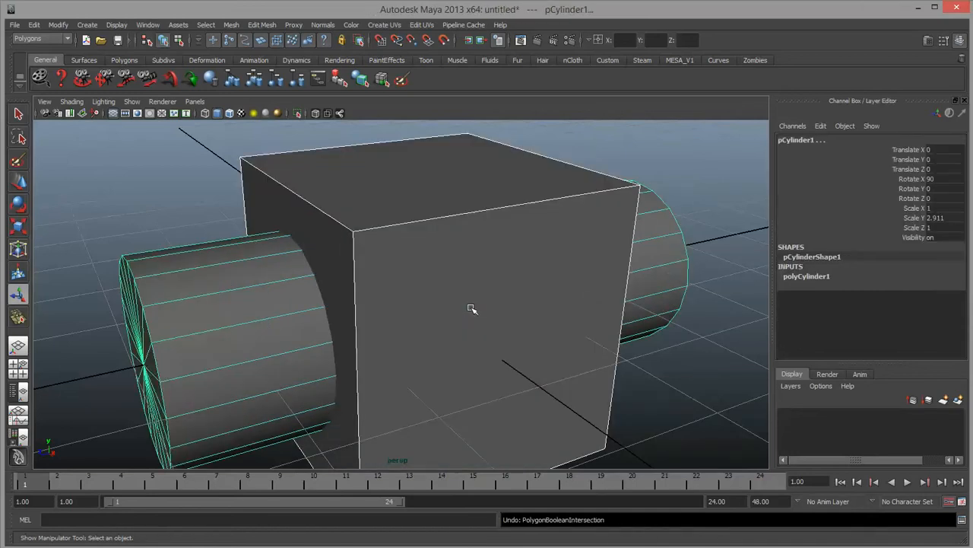
Try a Boolean Intersection with the cylinder selected first and the cube second, and undo it
alt+drag(471, 306, 380, 298)
right_drag(427, 271, 441, 263)
click(255, 212)
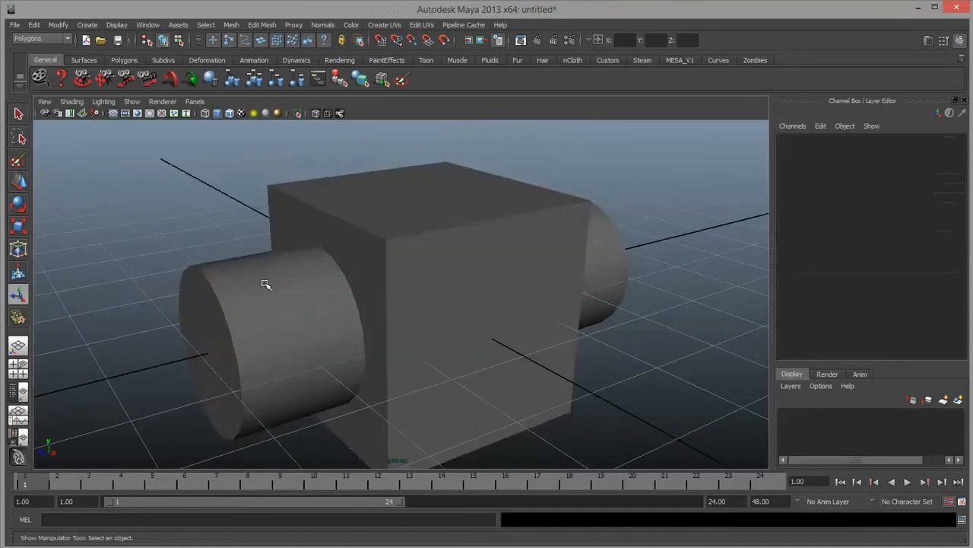
click(216, 253)
click(423, 226)
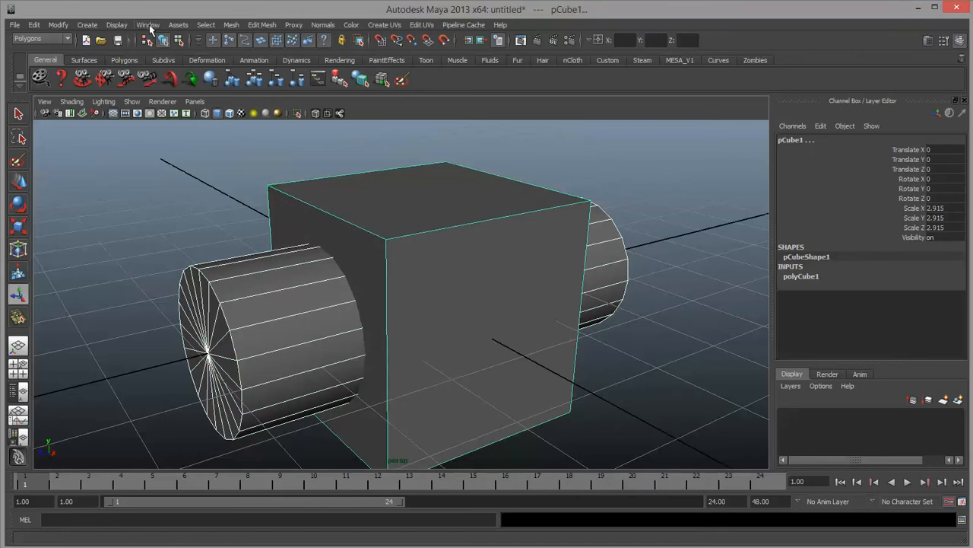
click(231, 25)
mouse_move(320, 77)
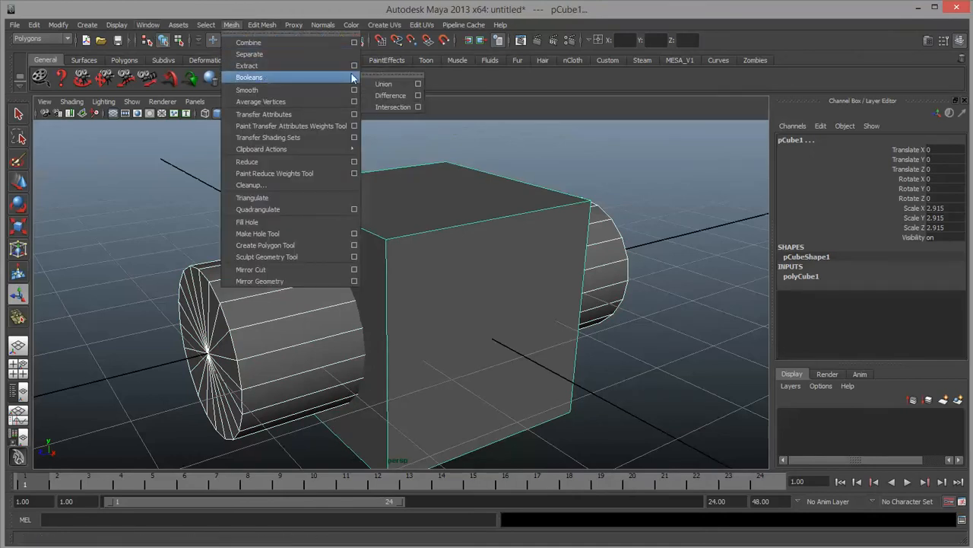
click(391, 107)
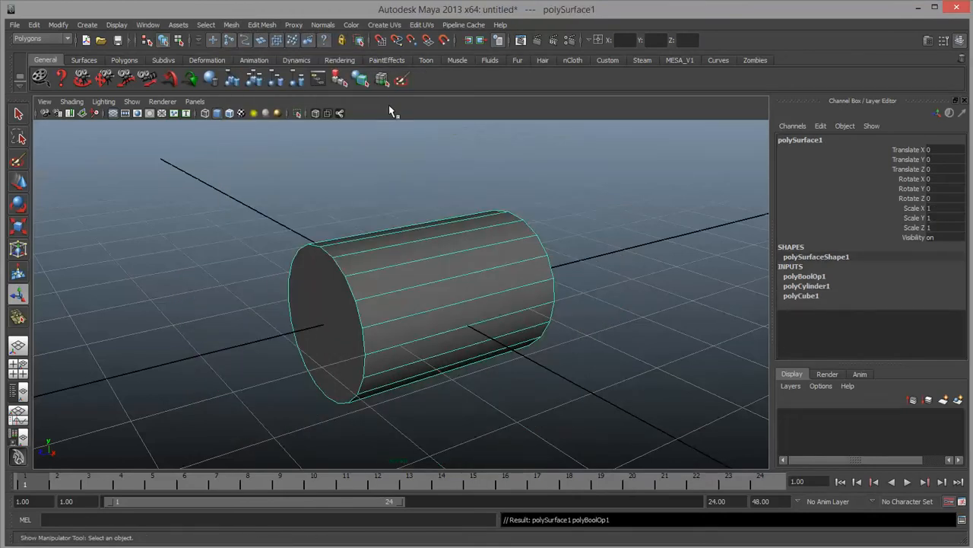
key(ctrl+z)
Try a Boolean Difference that subtracts the cube from the cylinder, inspect the remaining pieces and undo it
click(232, 25)
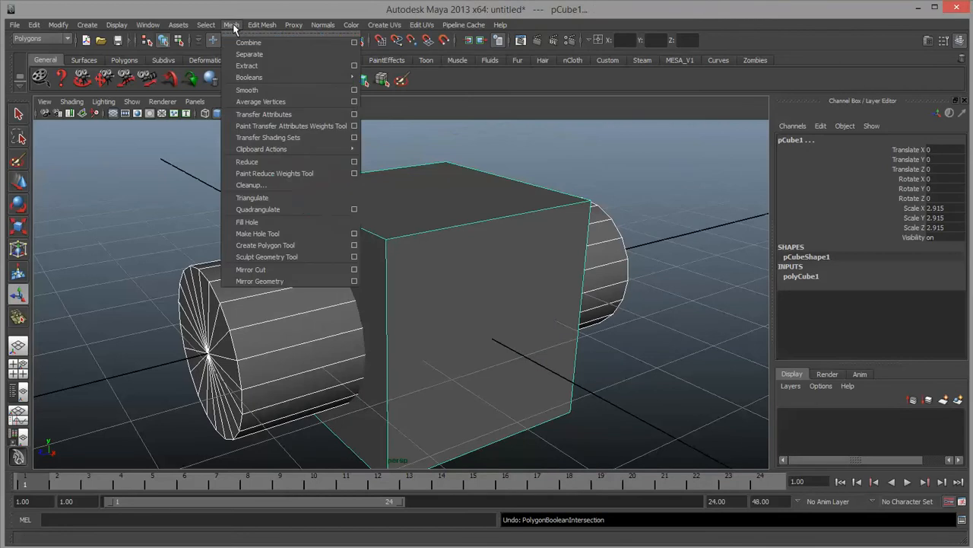
mouse_move(320, 77)
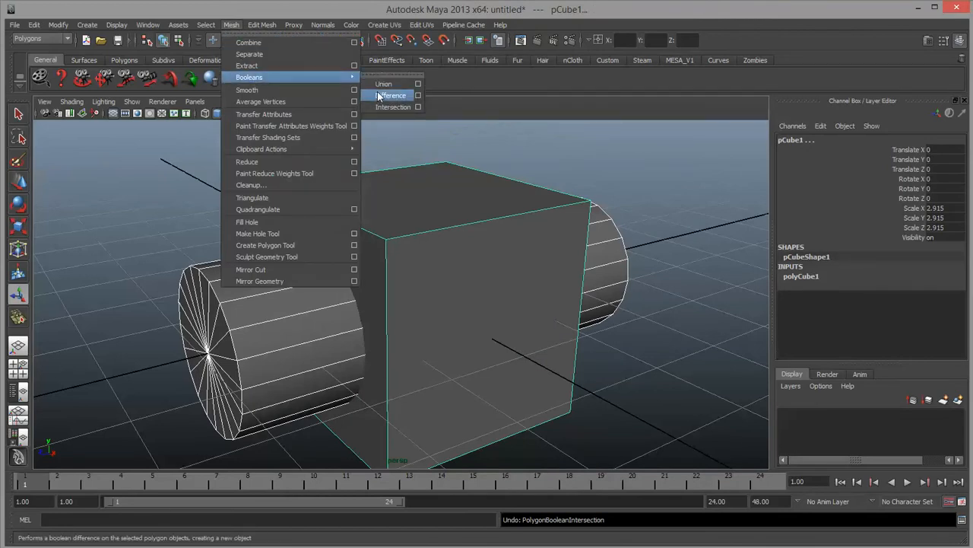
click(379, 95)
alt+drag(493, 219, 461, 218)
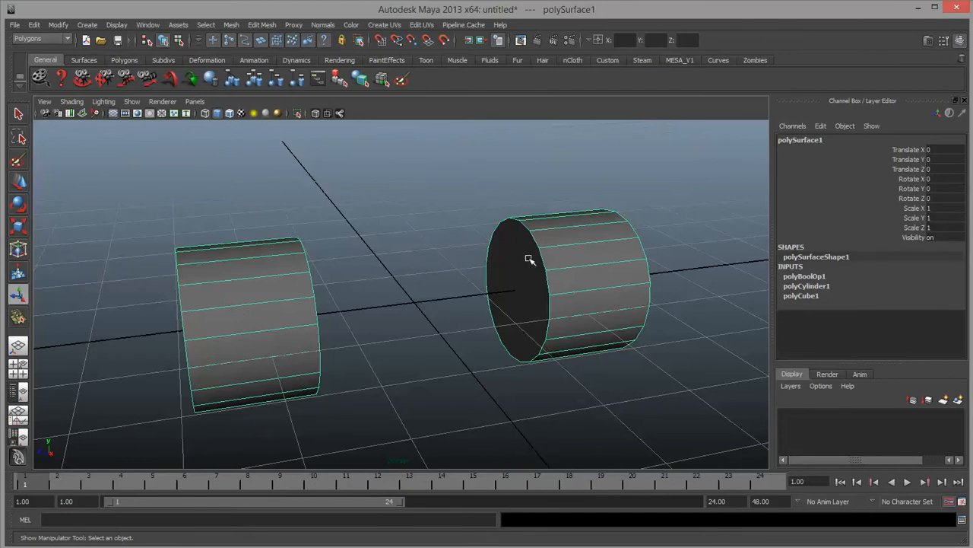
key(ctrl+z)
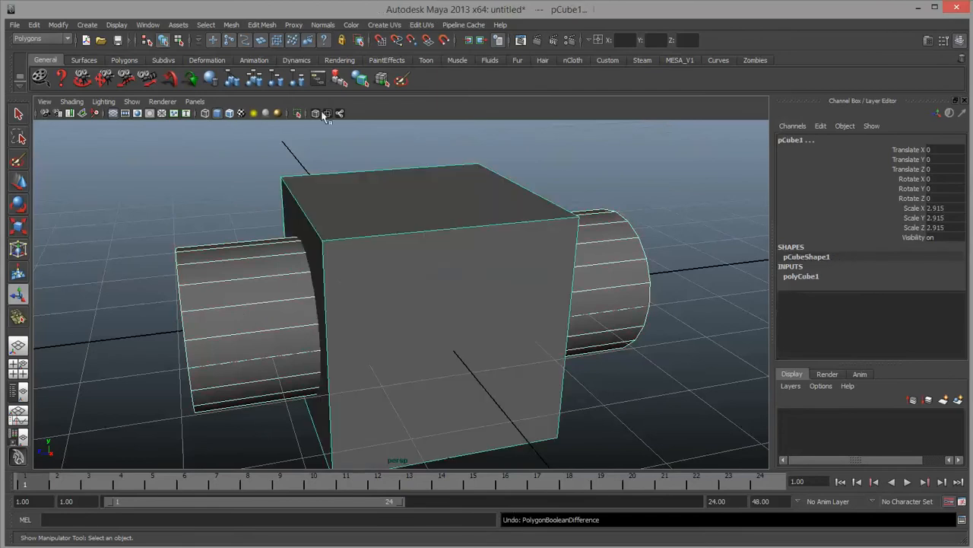
Try a Boolean Union of the cylinder and the cube, inspect it from another angle and undo it
click(232, 24)
mouse_move(272, 79)
click(380, 84)
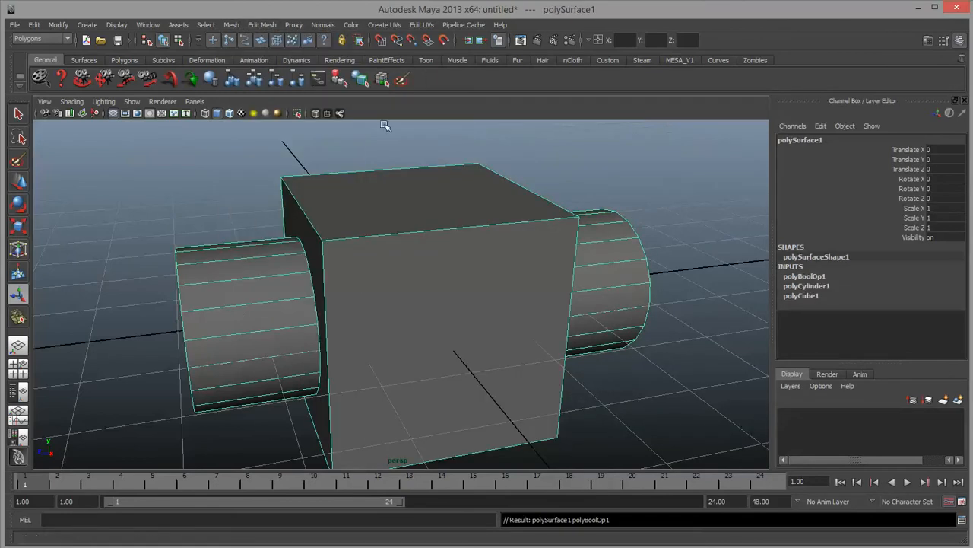
alt+drag(532, 258, 368, 252)
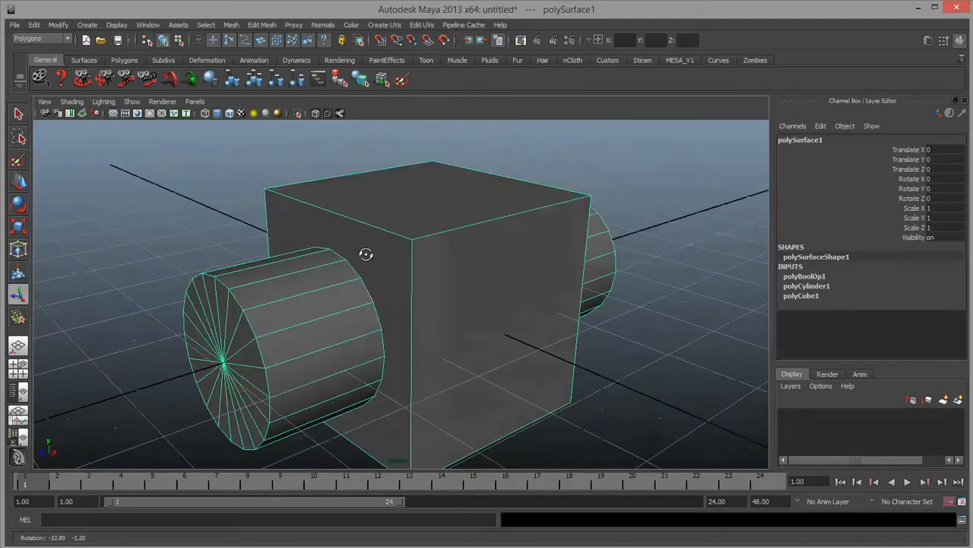
key(ctrl+z)
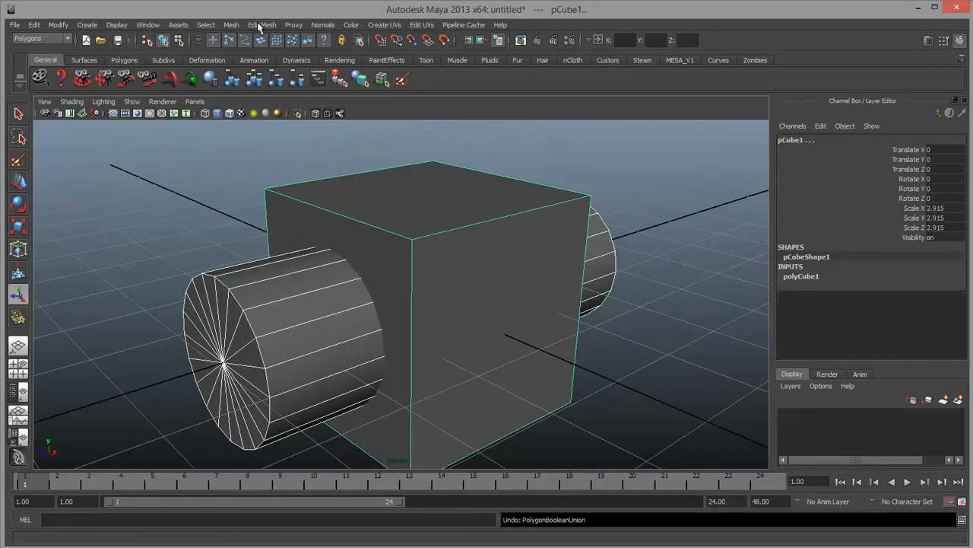
click(260, 25)
mouse_move(232, 24)
mouse_move(258, 79)
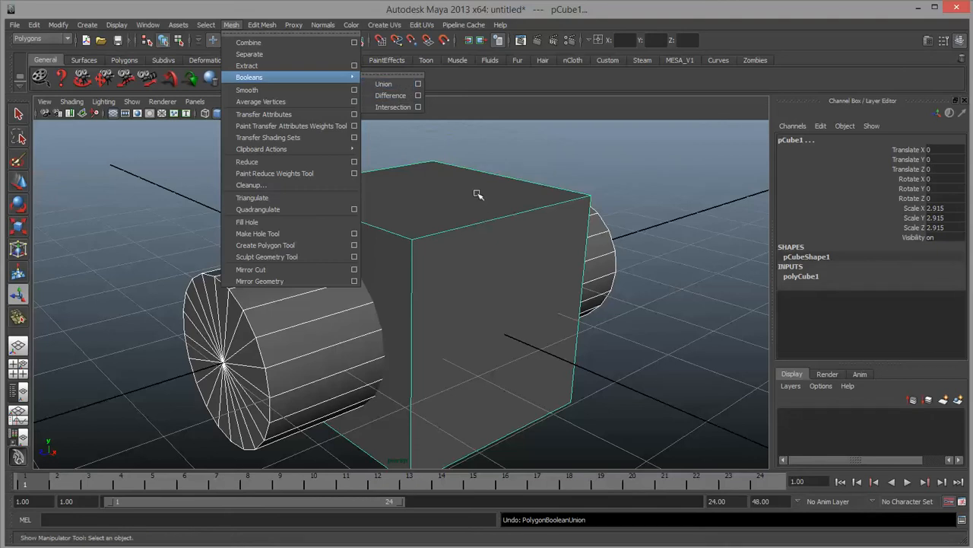
Select both the cube and the cylinder and delete them from the scene
right_drag(477, 192, 519, 169)
click(527, 155)
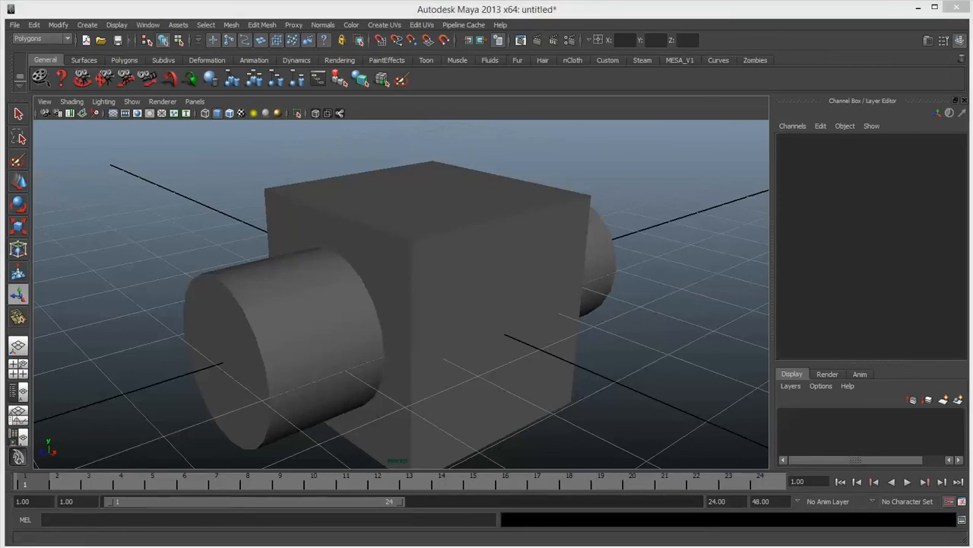
alt+right_drag(637, 343, 590, 342)
drag(237, 159, 568, 388)
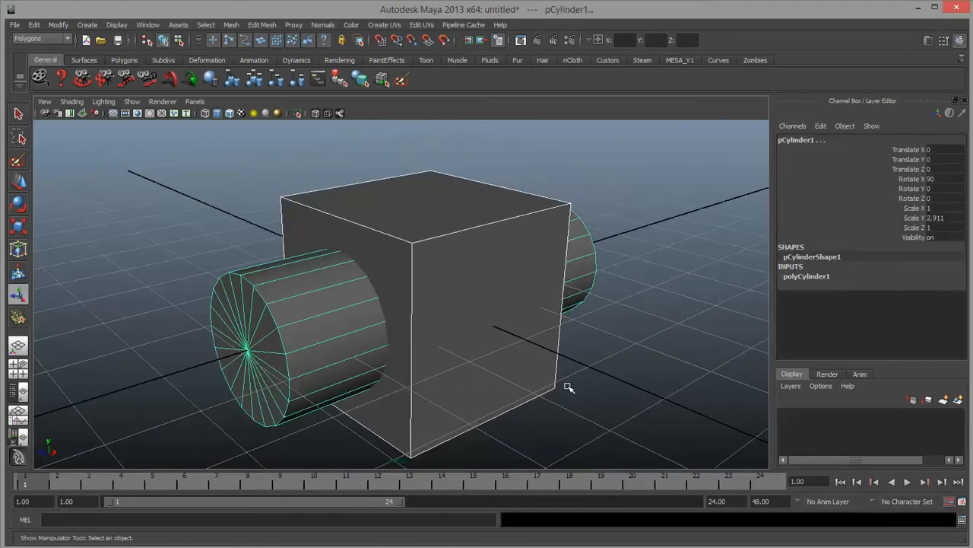
key(Delete)
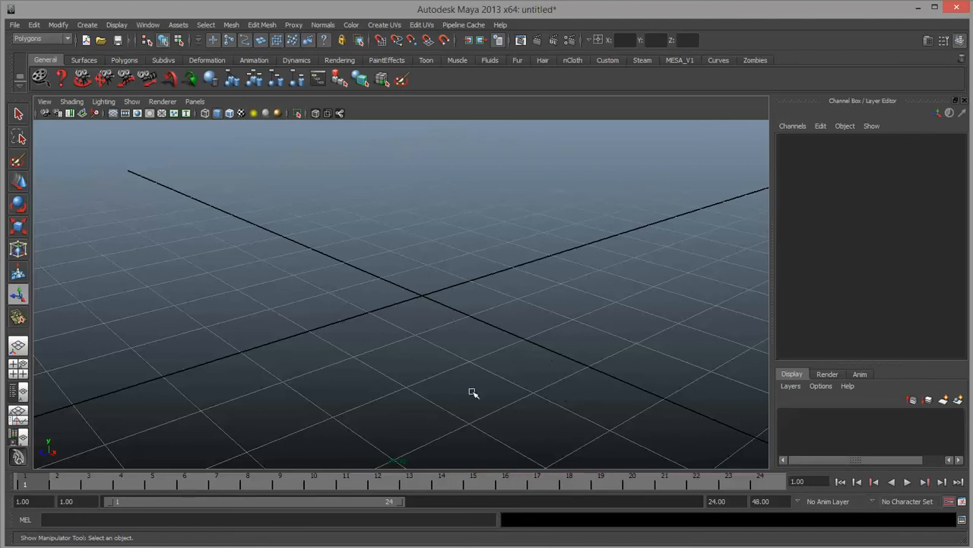
Create a NURBS sphere at the origin and frame it closely in the perspective view
alt+drag(424, 289, 414, 304)
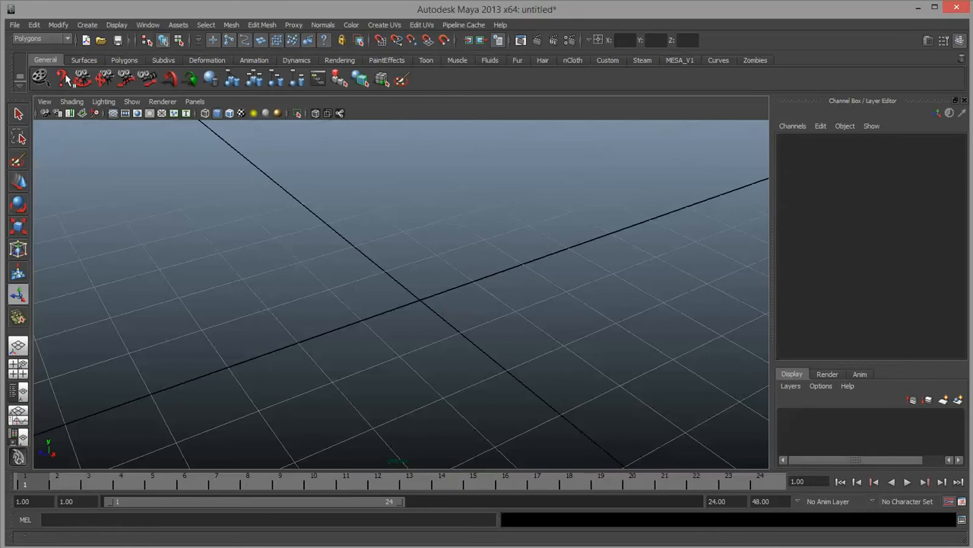
click(86, 26)
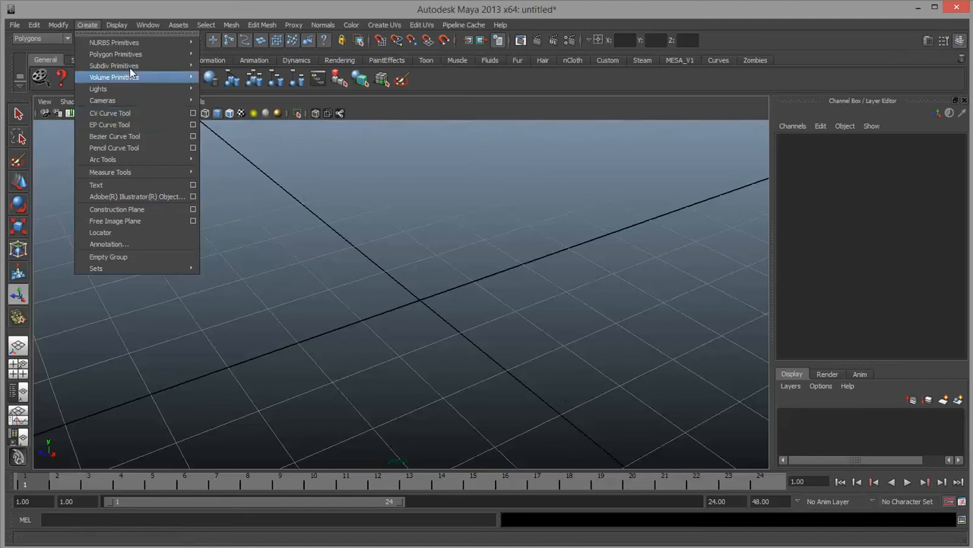
mouse_move(125, 42)
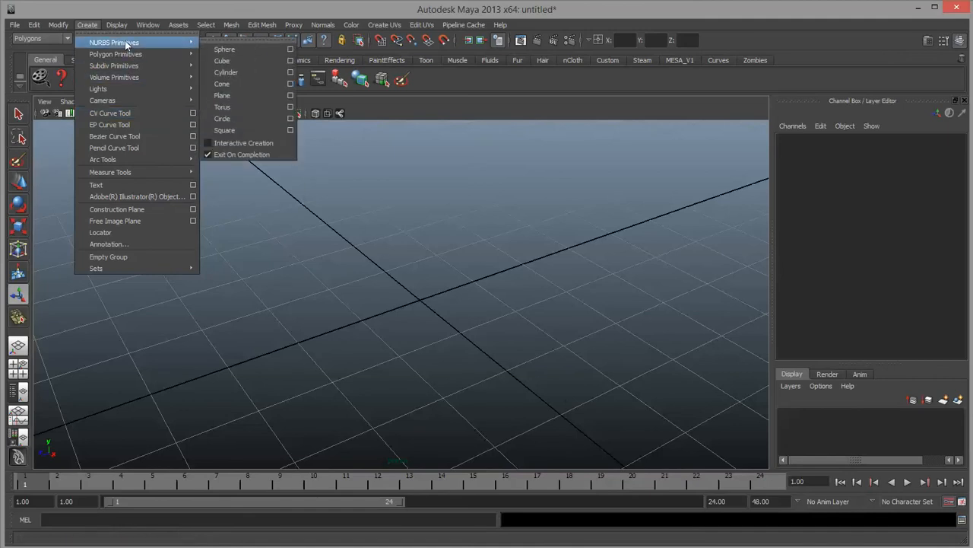
click(236, 49)
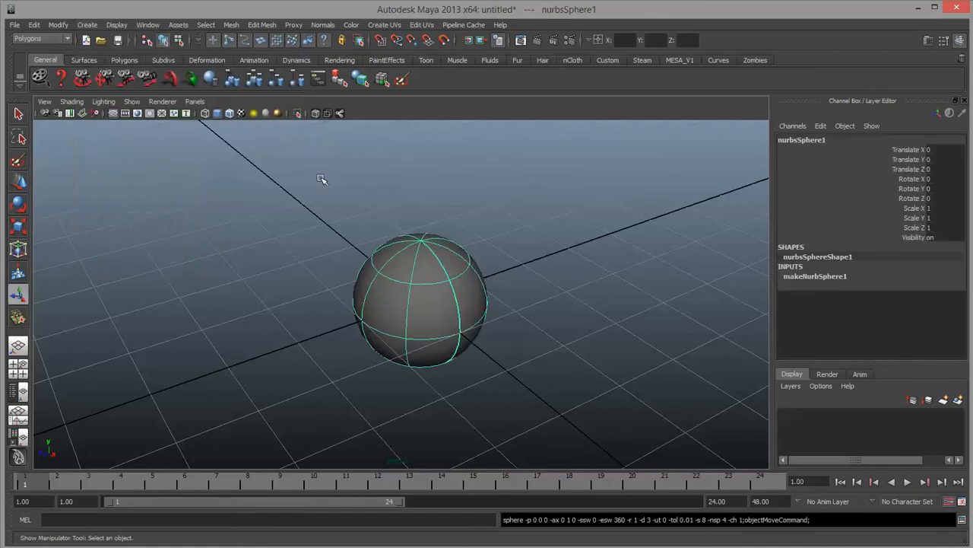
alt+drag(339, 295, 407, 267)
alt+right_drag(330, 278, 411, 282)
mouse_move(410, 283)
alt+mouse_down()
mouse_move(478, 285)
mouse_move(414, 299)
alt+mouse_up()
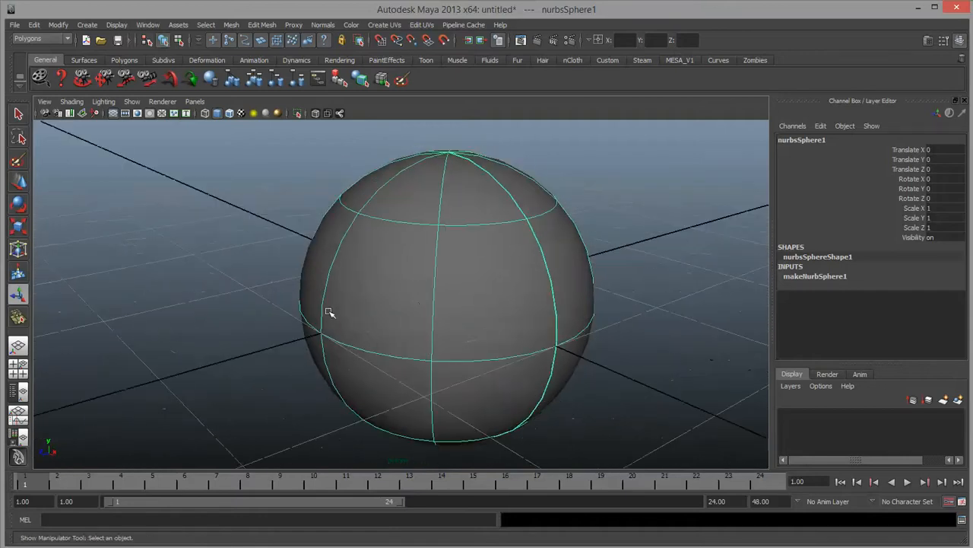
Display the sphere's control vertices, try moving one near the top with the Move Tool, and undo the move
right_click(358, 233)
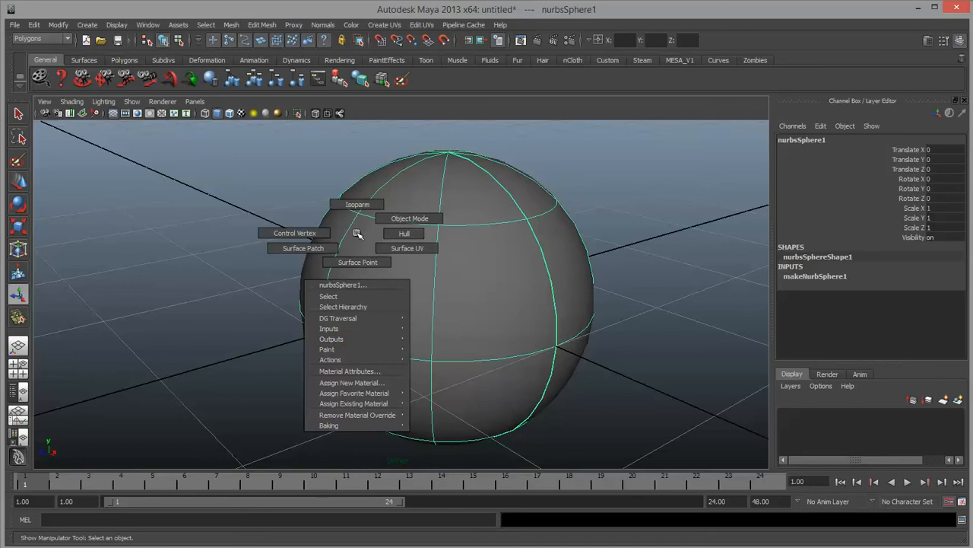
right_drag(357, 234, 305, 237)
alt+drag(304, 237, 315, 189)
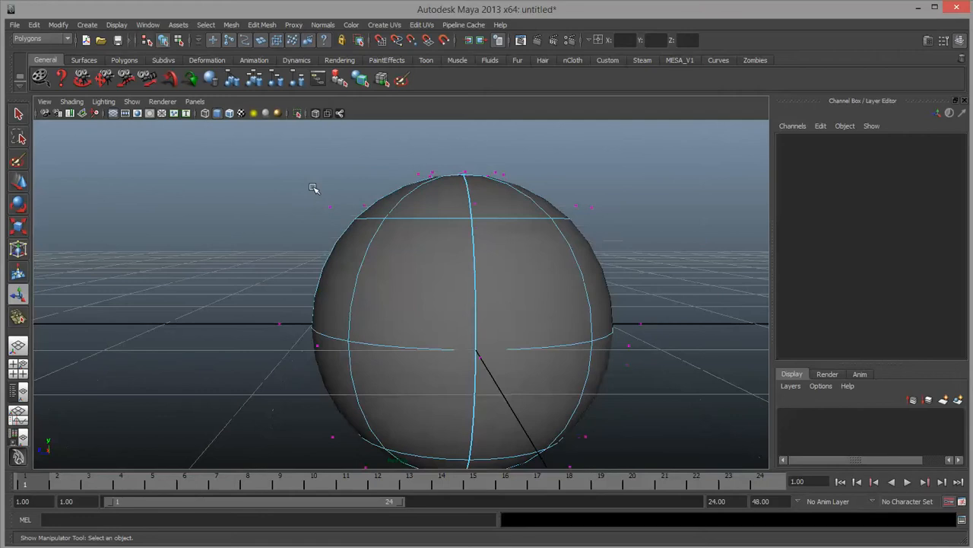
click(338, 216)
key(w)
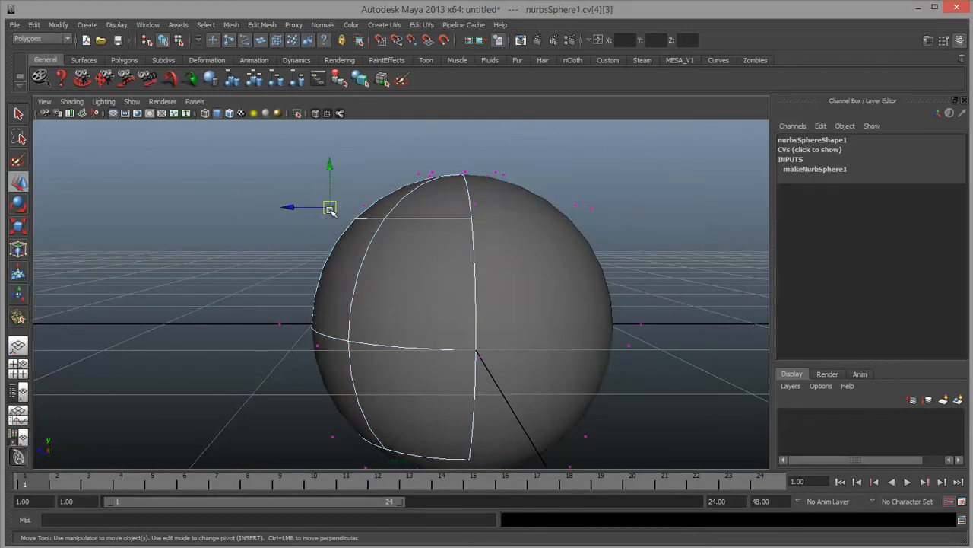
drag(330, 208, 286, 246)
key(ctrl+z)
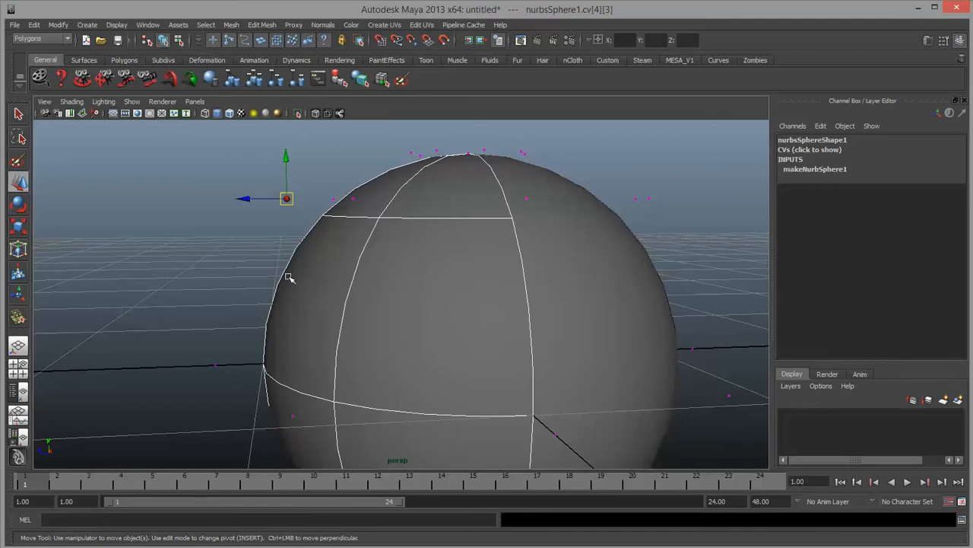
Try pulling the upper control vertex outward and neighbouring ones down into the sphere, check the wireframe, and undo both moves
drag(286, 199, 162, 159)
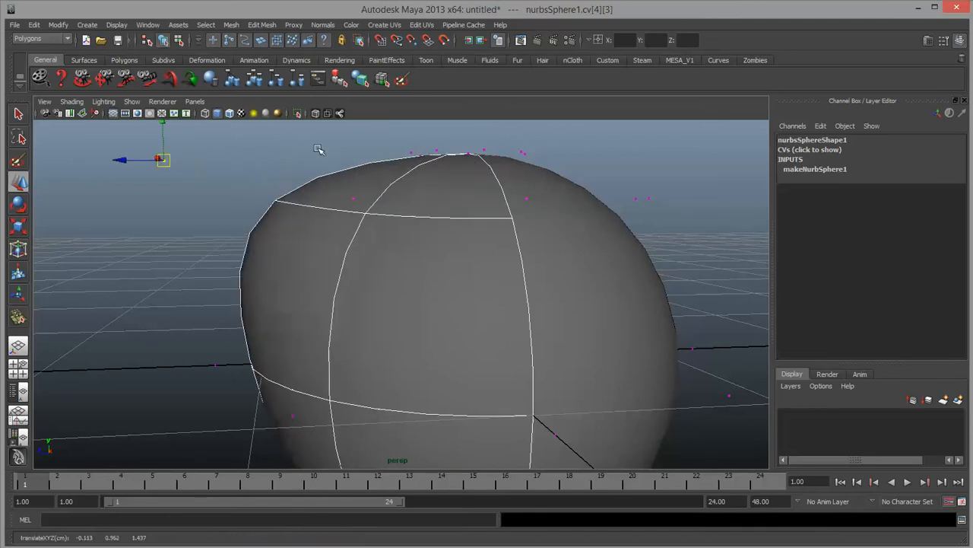
drag(388, 141, 424, 302)
key(4)
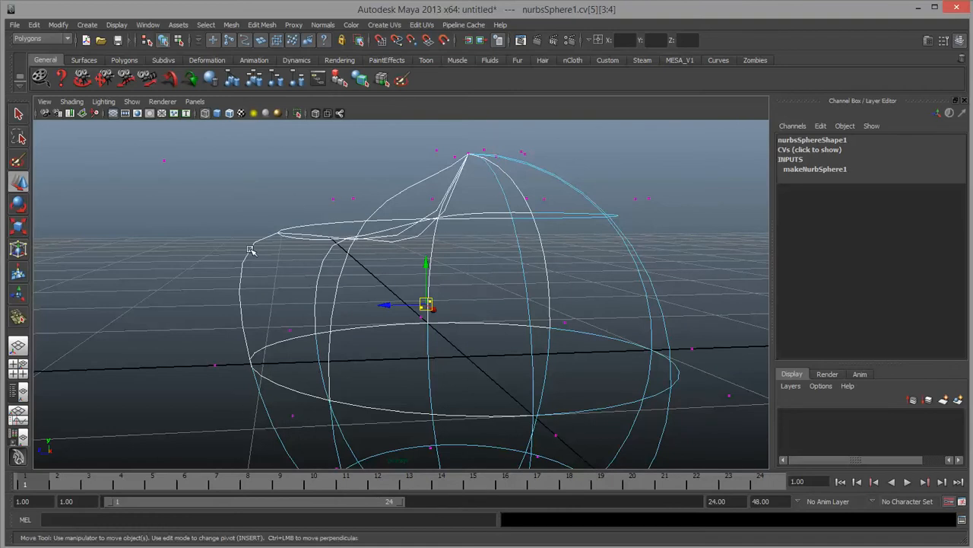
key(ctrl+z)
key(ctrl+z)
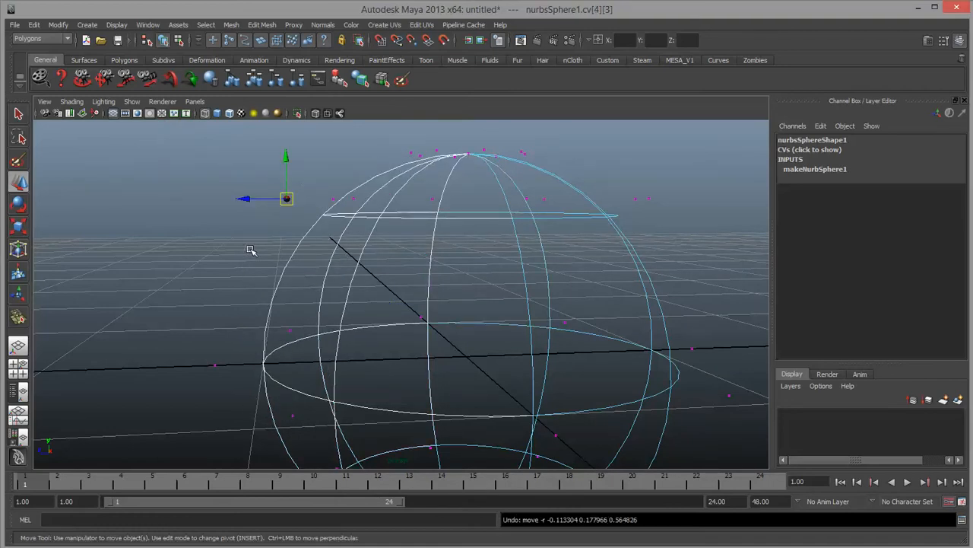
Restore shaded display, return the NURBS sphere to object mode and clear the selection
key(5)
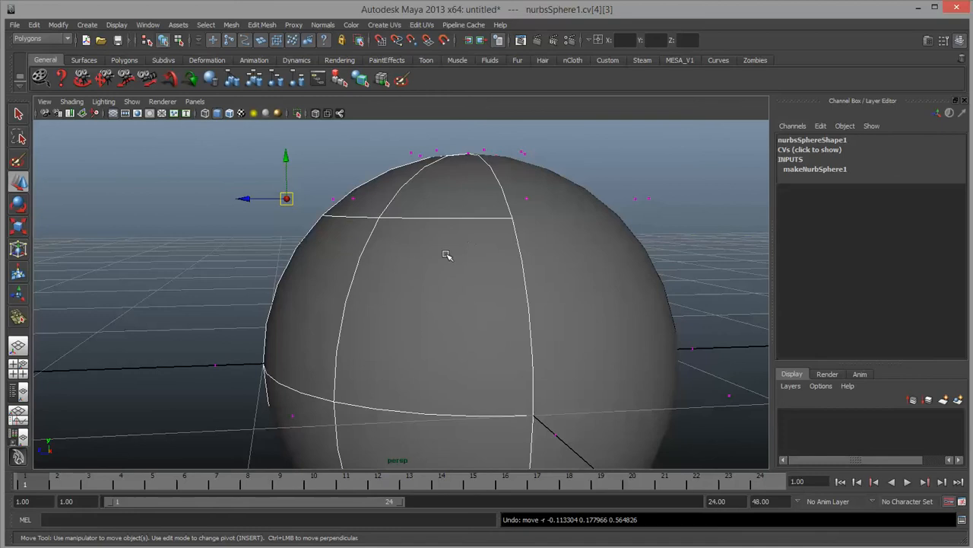
right_drag(447, 255, 495, 239)
alt+drag(432, 268, 554, 263)
right_drag(561, 242, 620, 216)
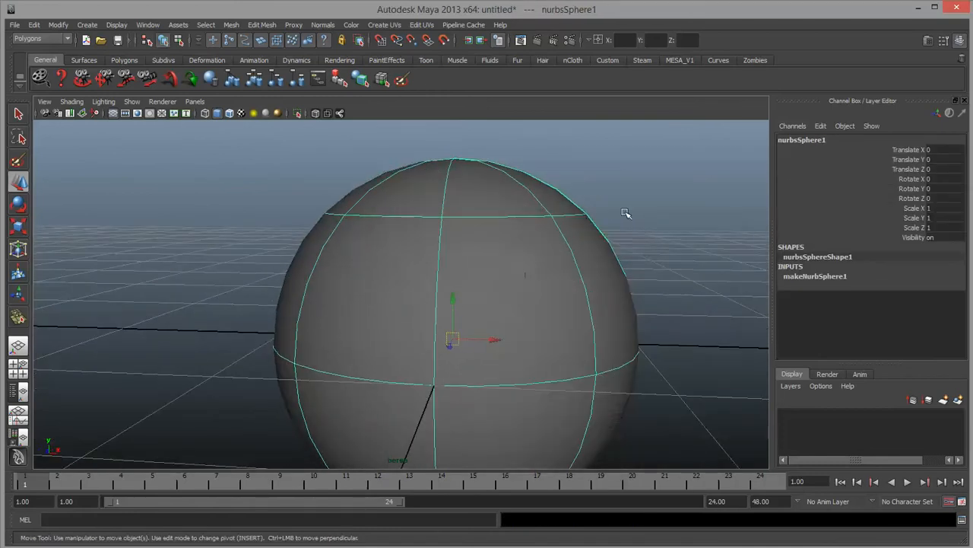
click(625, 213)
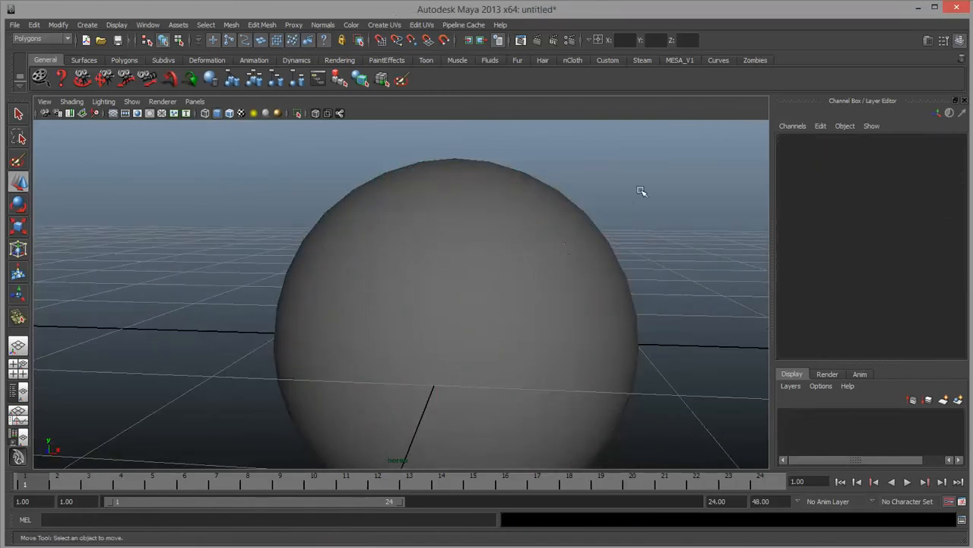
Delete the NURBS sphere from the scene
scroll(477, 292, down, 5)
drag(292, 228, 645, 462)
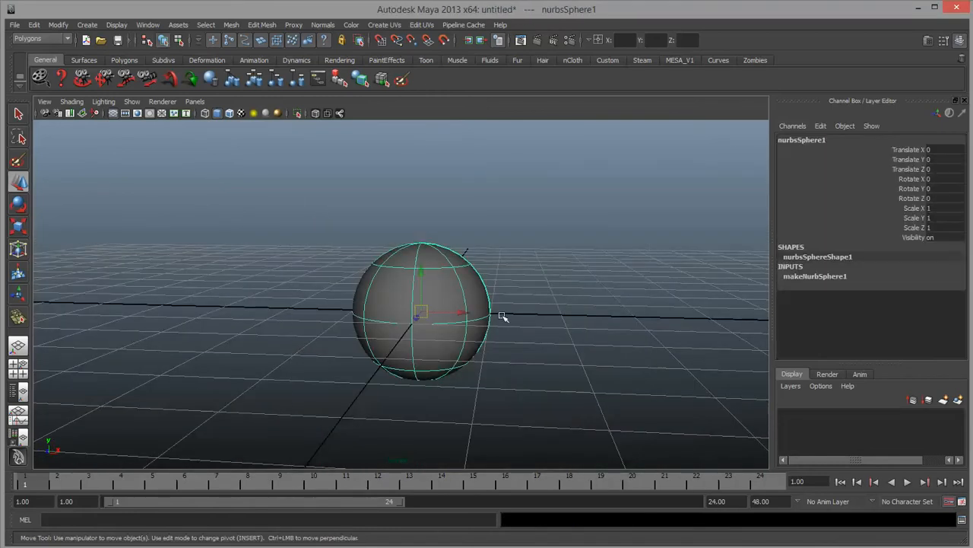
key(Delete)
scroll(489, 309, up, 5)
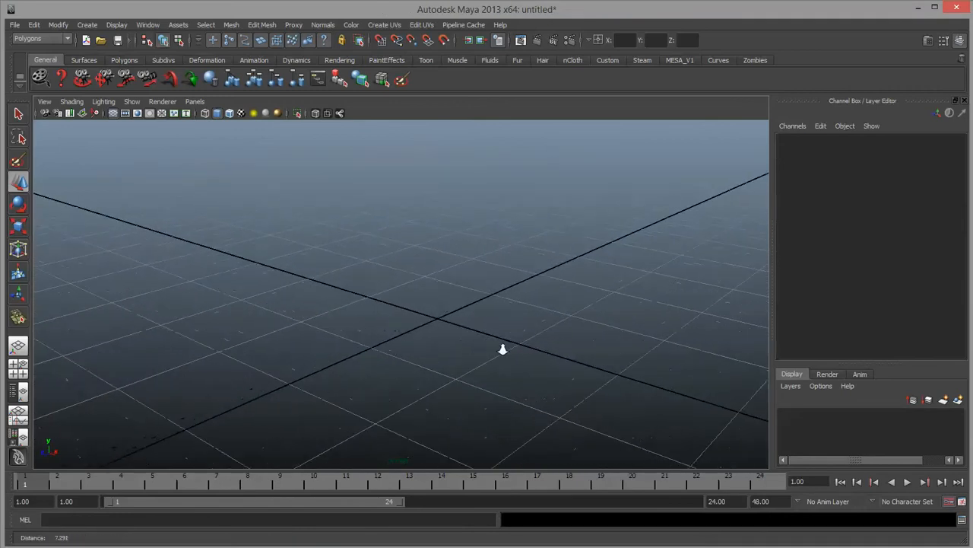
scroll(503, 349, down, 3)
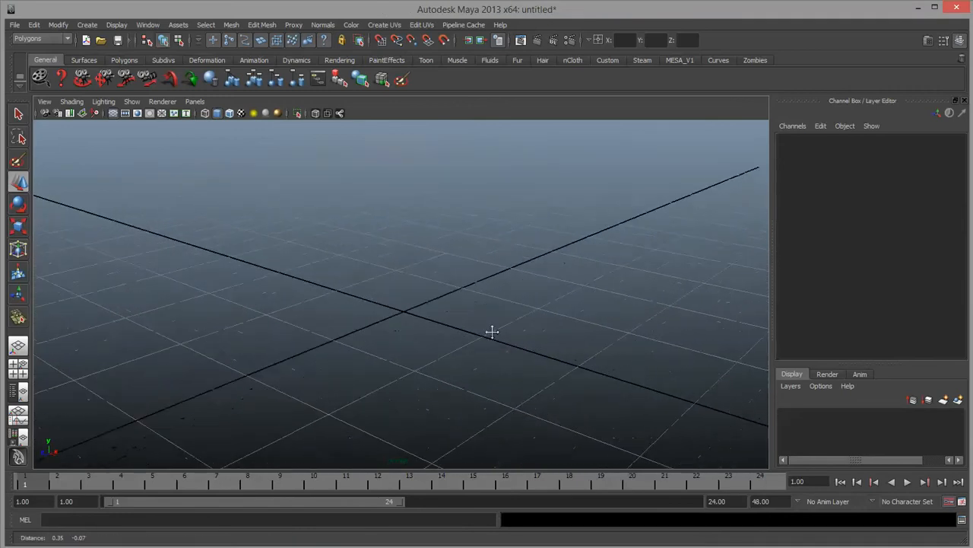
Activate the CV Curve Tool and switch the viewport from perspective to the front orthographic view
click(87, 26)
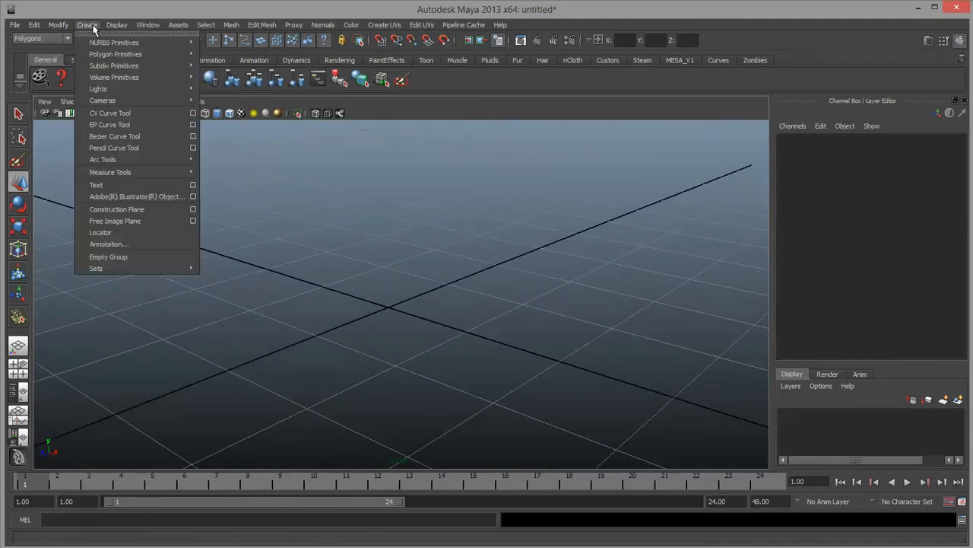
click(111, 114)
alt+drag(391, 300, 57, 312)
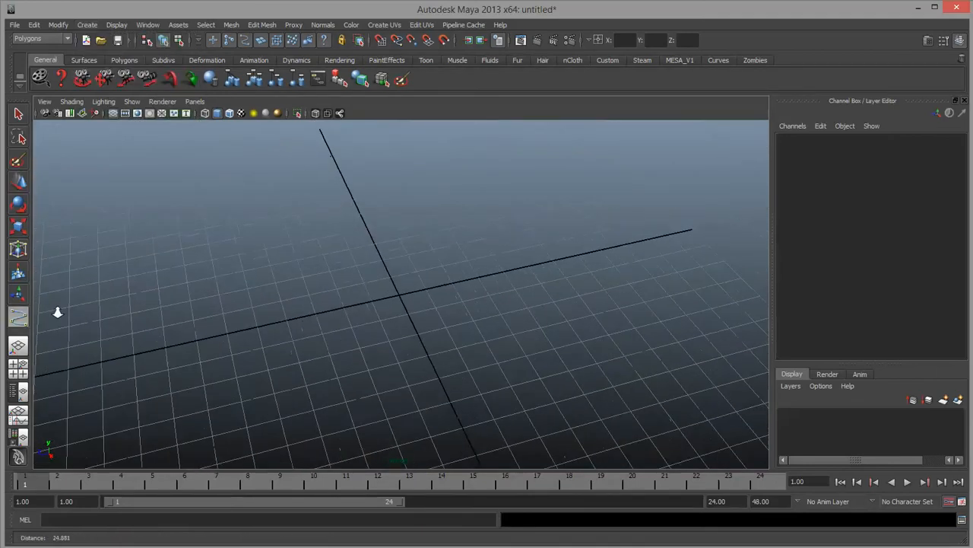
alt+right_drag(58, 312, 384, 263)
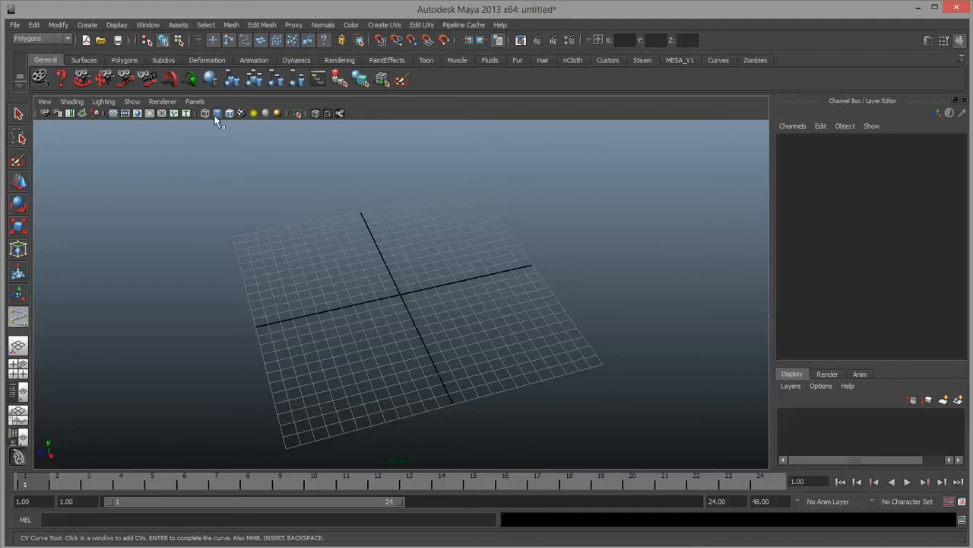
click(195, 101)
mouse_move(218, 138)
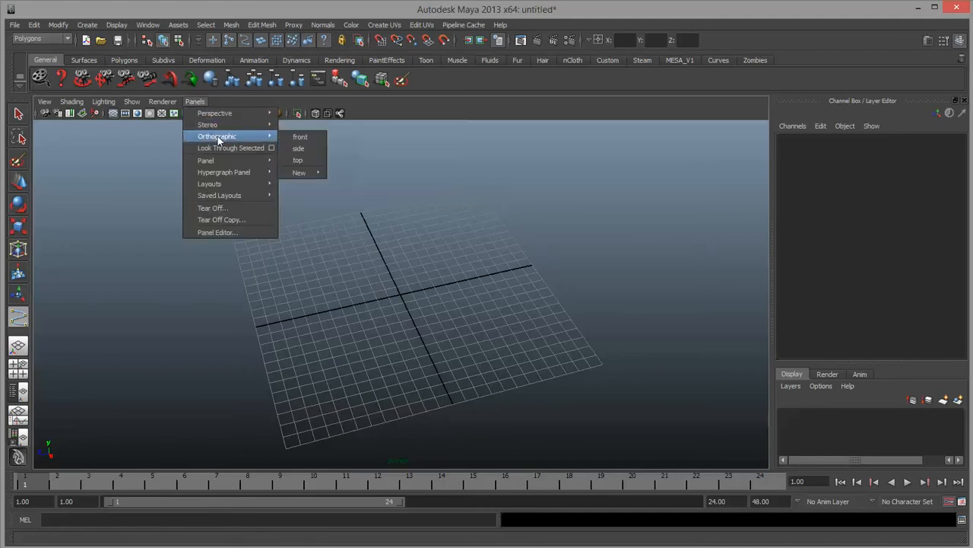
click(313, 138)
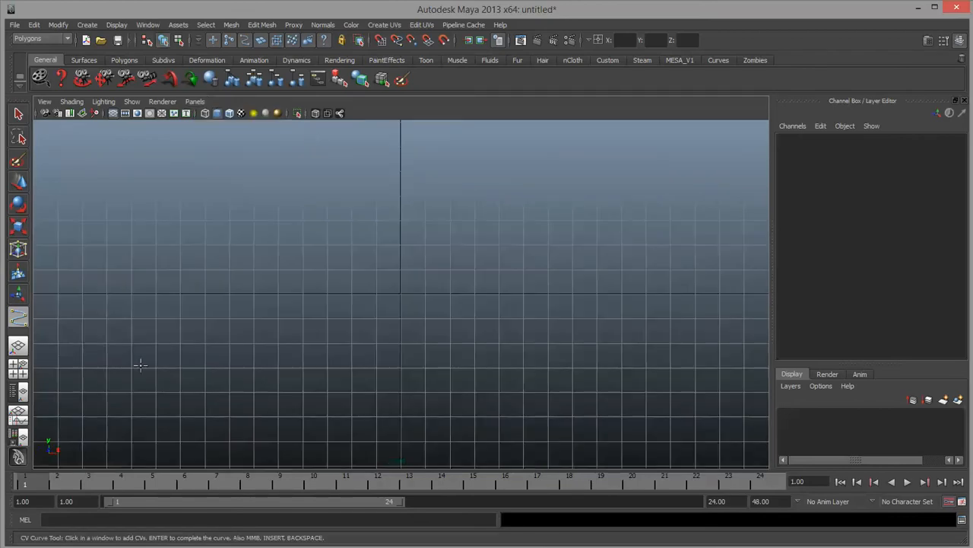
scroll(459, 276, down, 5)
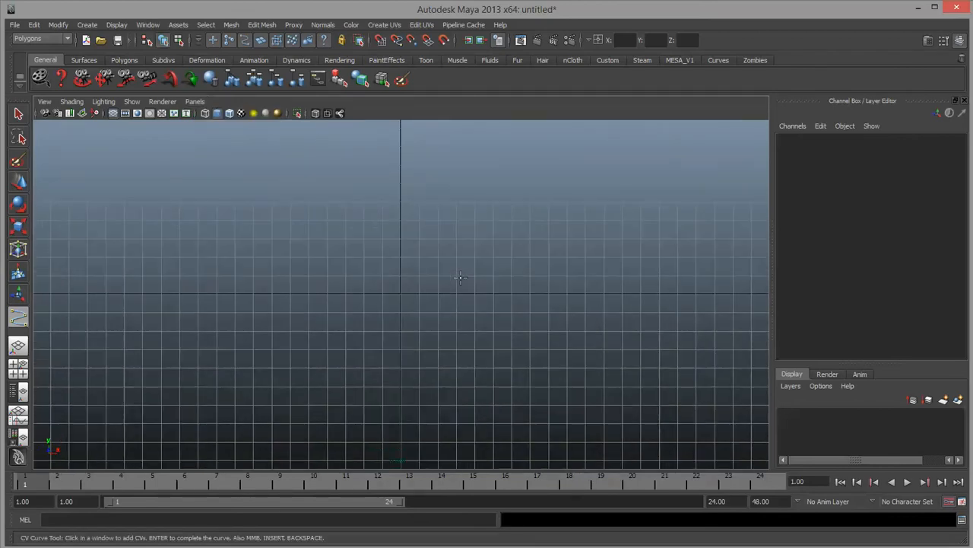
alt+middle_drag(458, 276, 443, 303)
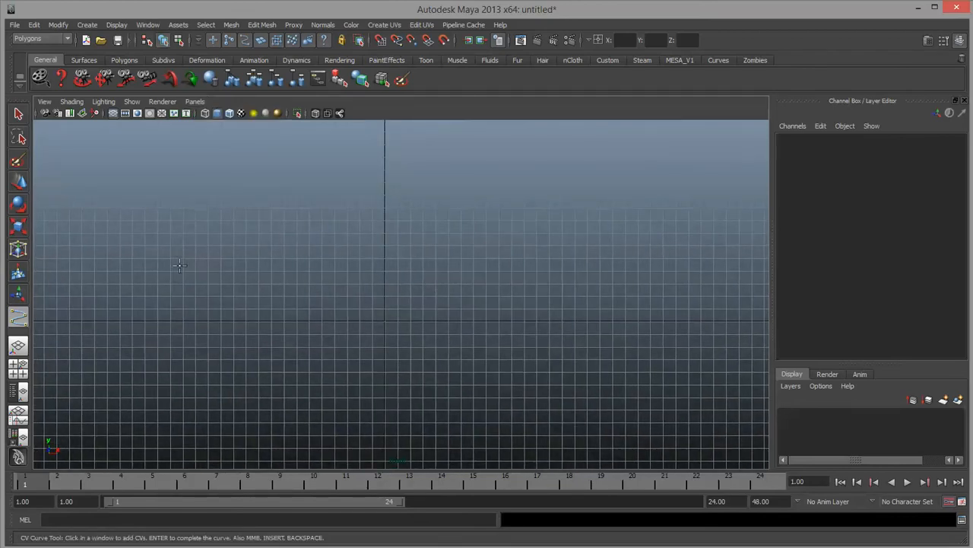
Draw a ten-point CV curve that waves across the grid, loops around on the +X side and returns beneath itself, and finish it
click(87, 26)
click(110, 112)
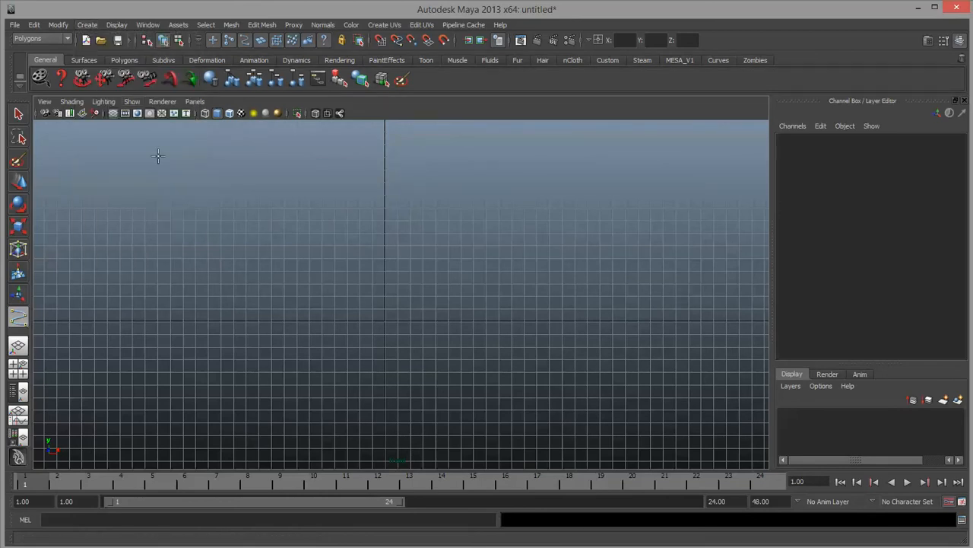
click(184, 290)
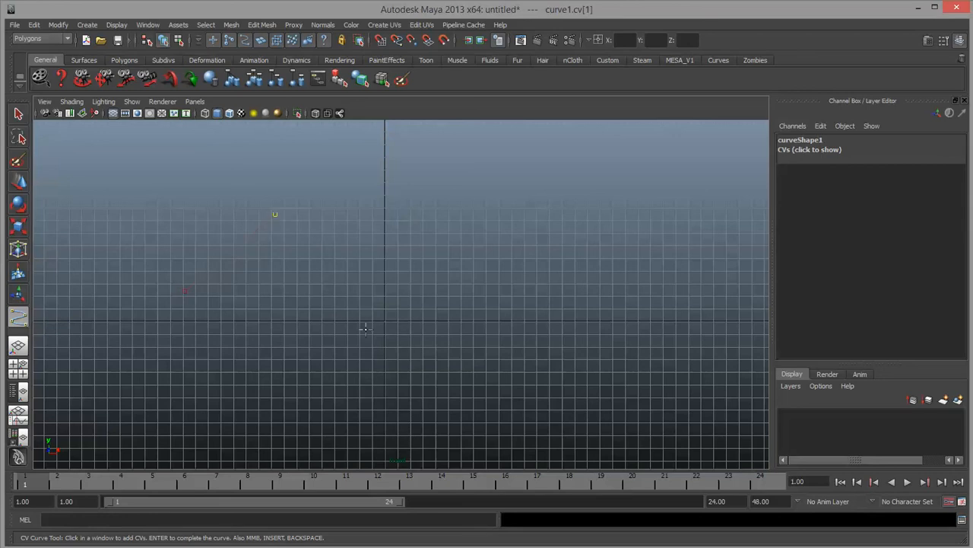
click(372, 353)
click(494, 248)
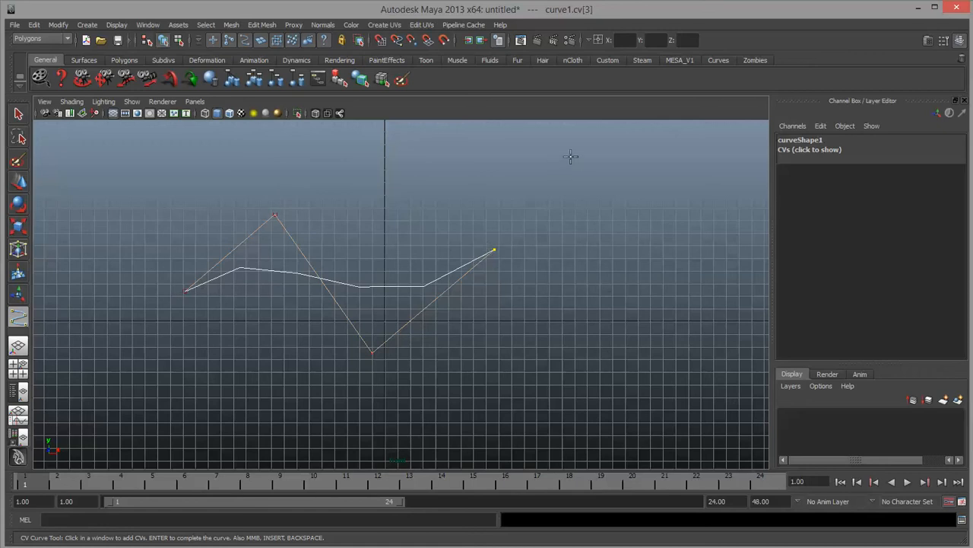
click(570, 158)
click(686, 349)
click(530, 405)
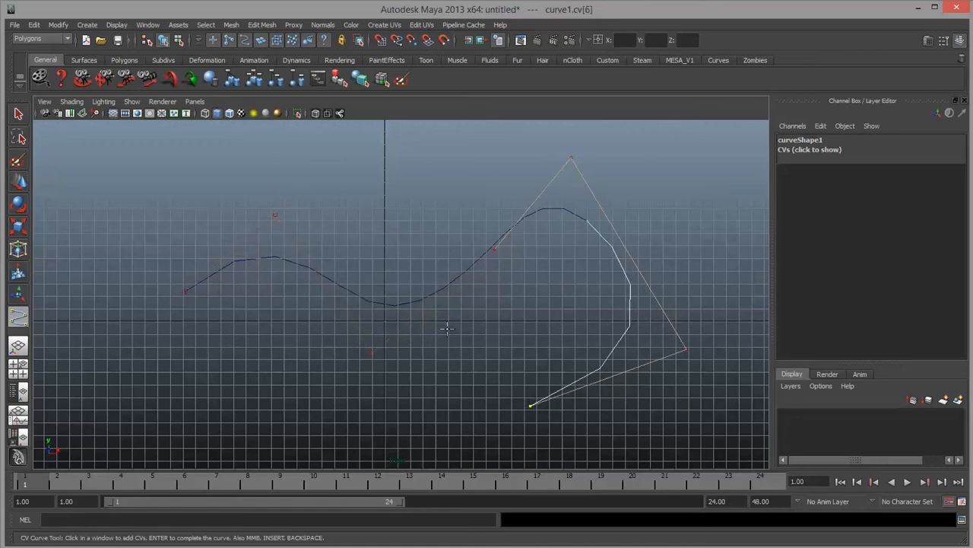
click(447, 330)
click(369, 386)
click(275, 335)
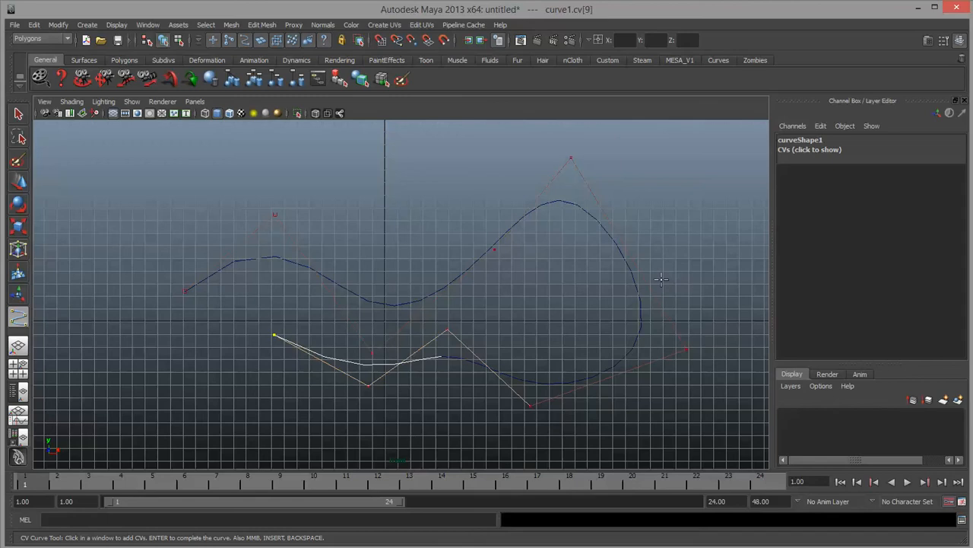
key(w)
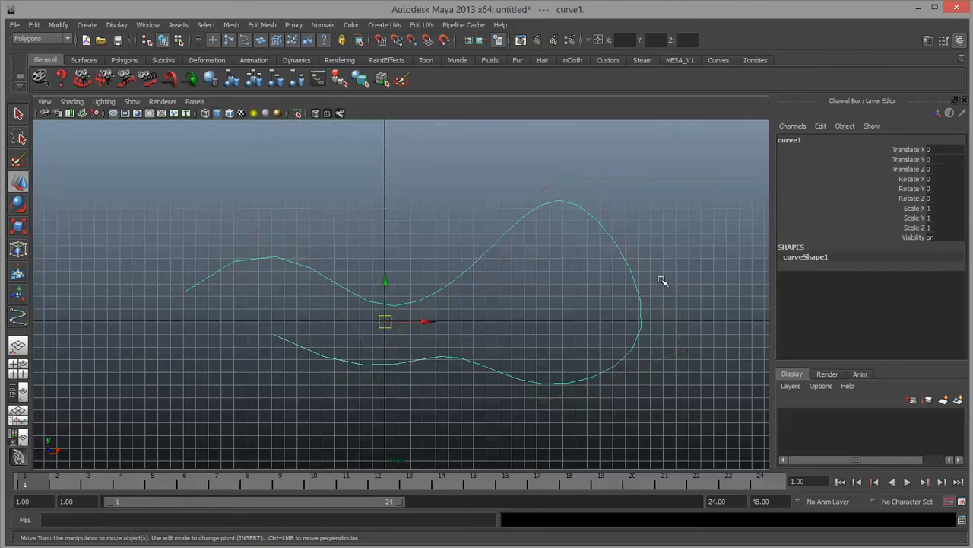
Display the curve's control vertices and move the second one slightly upward to raise the first hump
click(482, 228)
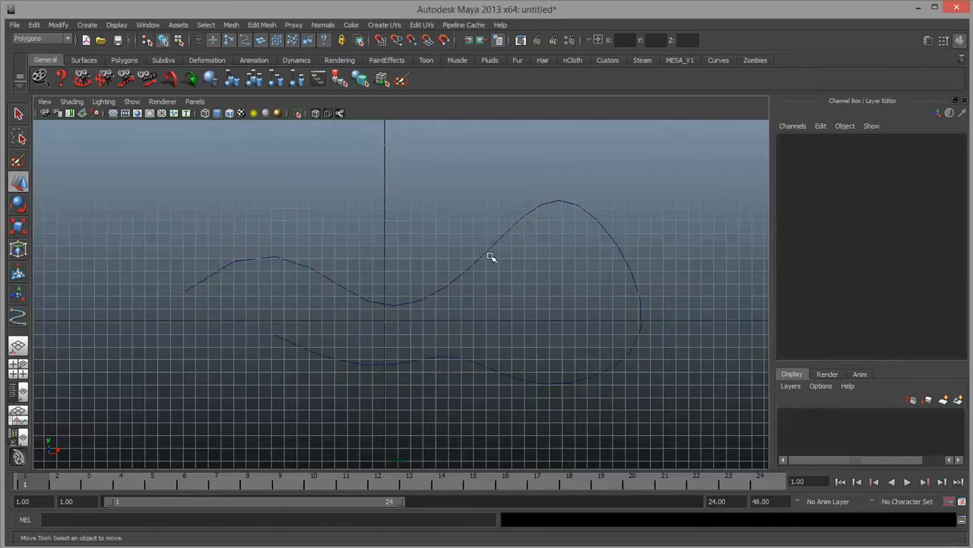
click(488, 252)
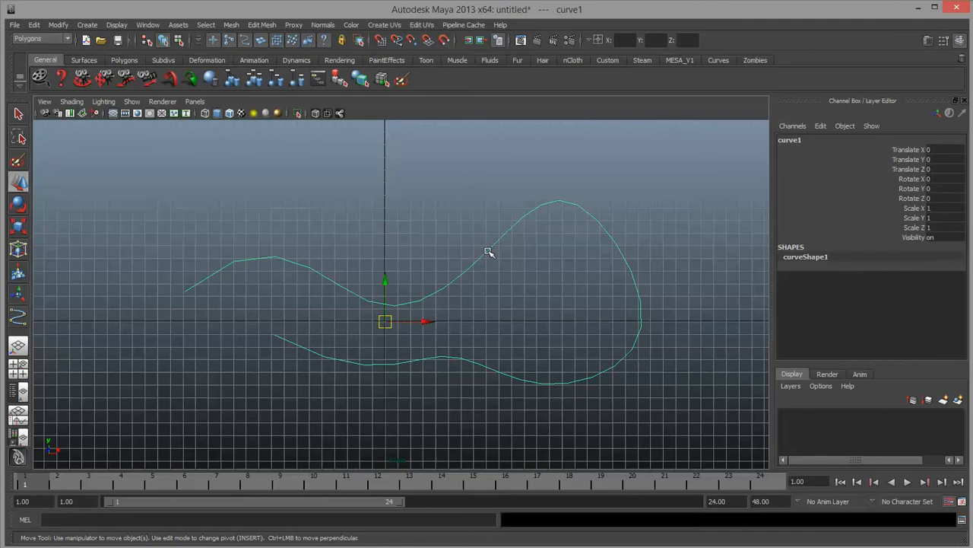
right_click(489, 252)
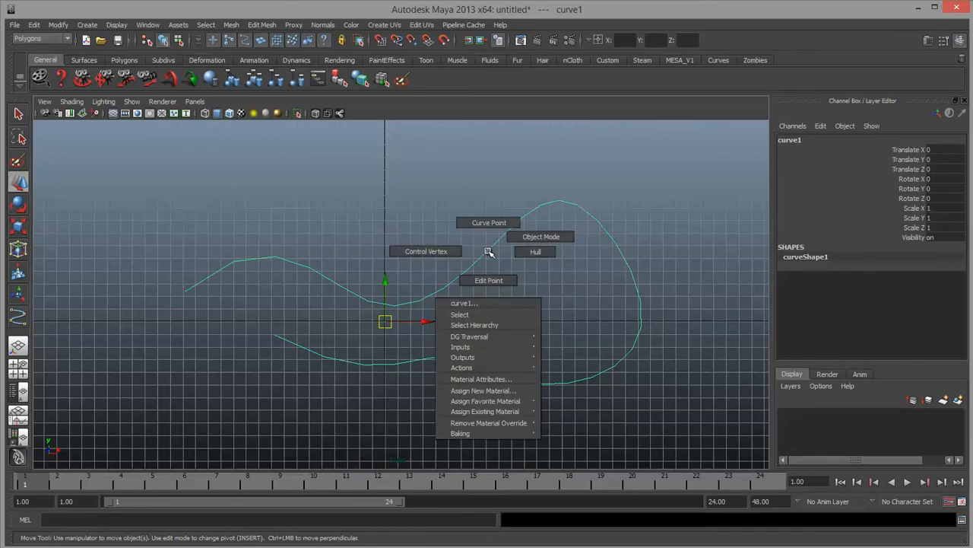
click(414, 257)
click(275, 215)
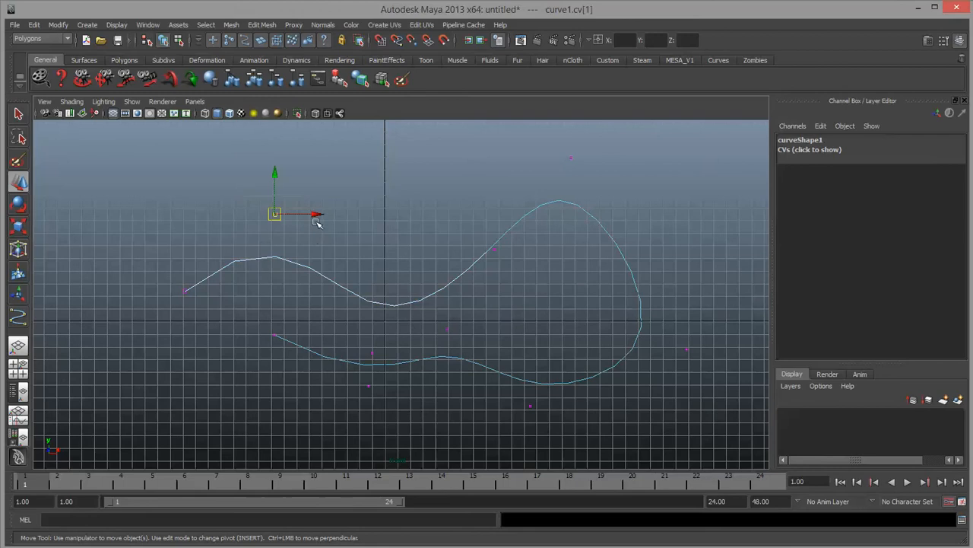
drag(279, 217, 280, 191)
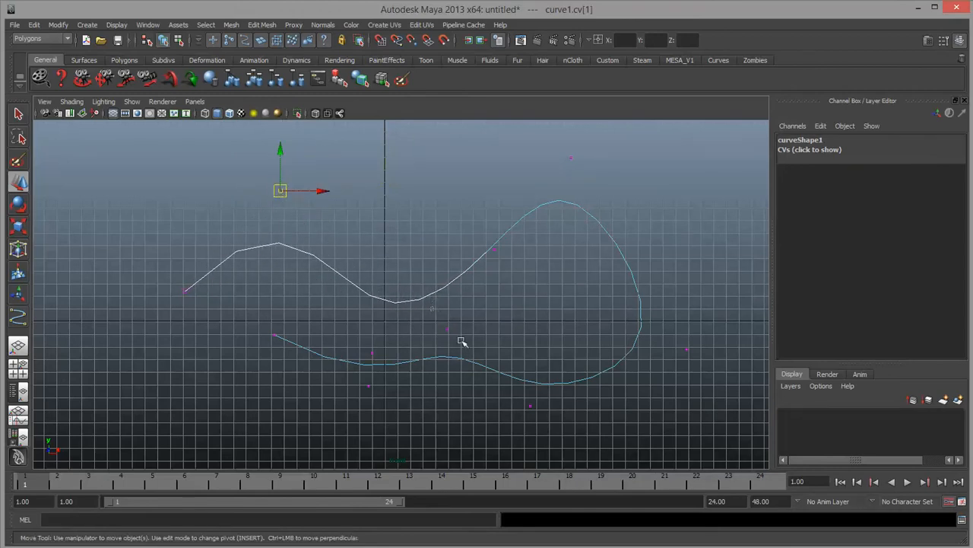
Try moving a control vertex on the curve's lower stretch and one on its upper rise, undoing each move
click(447, 329)
mouse_move(450, 333)
mouse_down()
mouse_move(408, 233)
mouse_move(452, 362)
mouse_move(441, 322)
mouse_up()
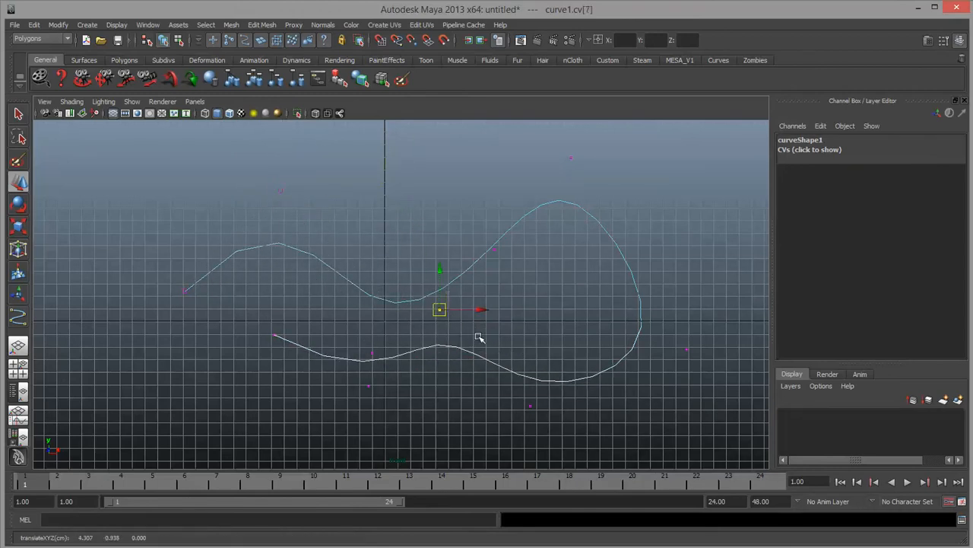
key(ctrl+z)
click(494, 249)
mouse_move(496, 250)
mouse_down()
mouse_move(471, 241)
mouse_move(506, 251)
mouse_up()
key(ctrl+z)
Move the curve's third control vertex down to deepen the dip, and raise it back close to its starting position
drag(356, 347, 382, 390)
click(372, 349)
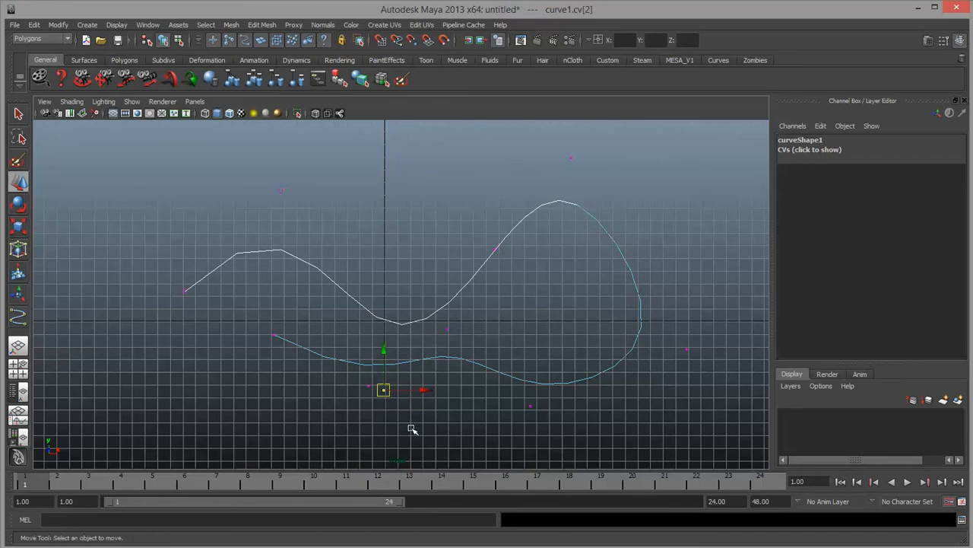
click(380, 385)
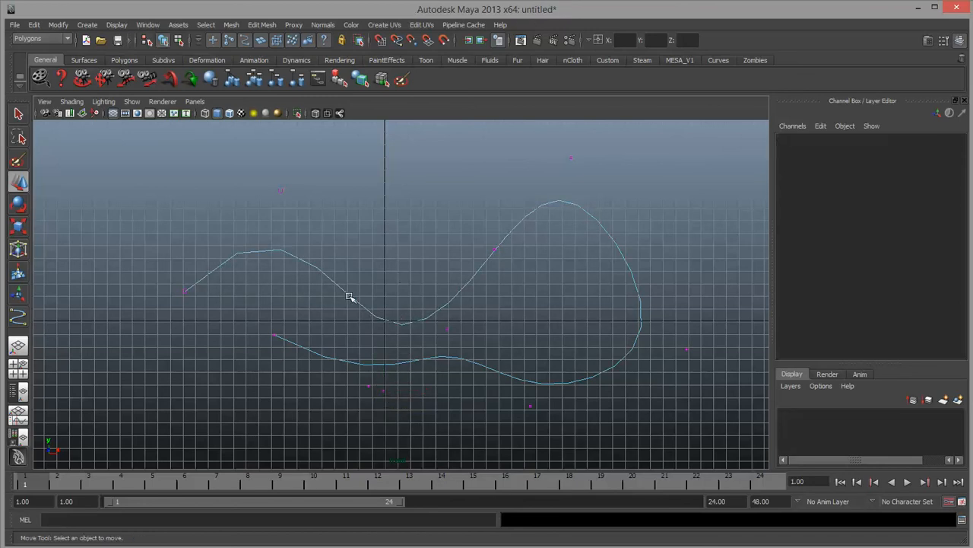
click(370, 385)
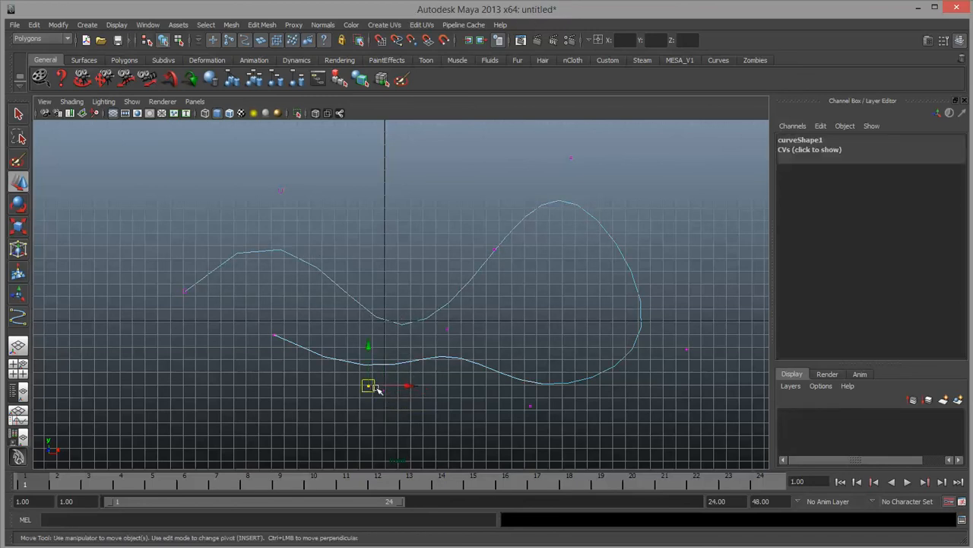
drag(371, 387, 374, 350)
click(384, 390)
Display the curve's hull, select it, try moving all its control vertices together, and undo the move
right_drag(396, 301, 439, 302)
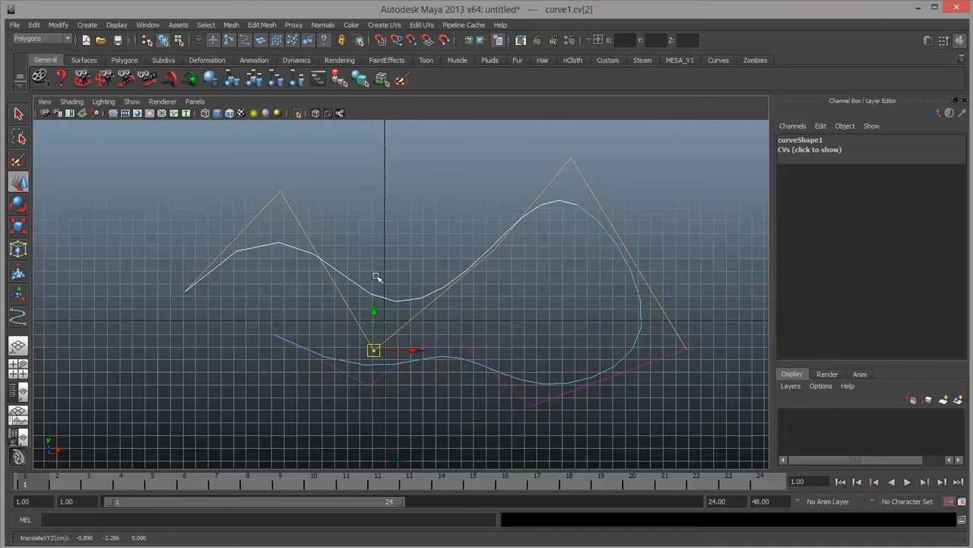
click(301, 211)
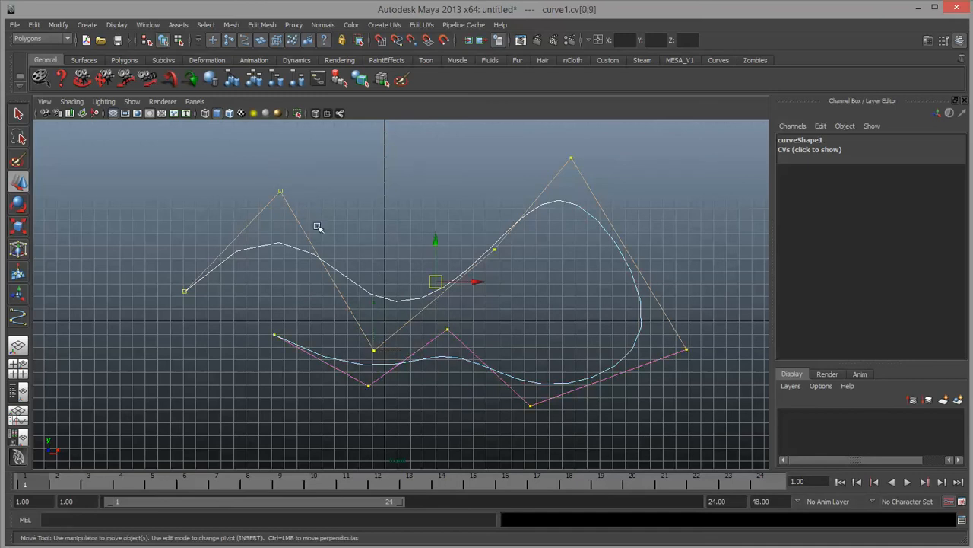
click(282, 191)
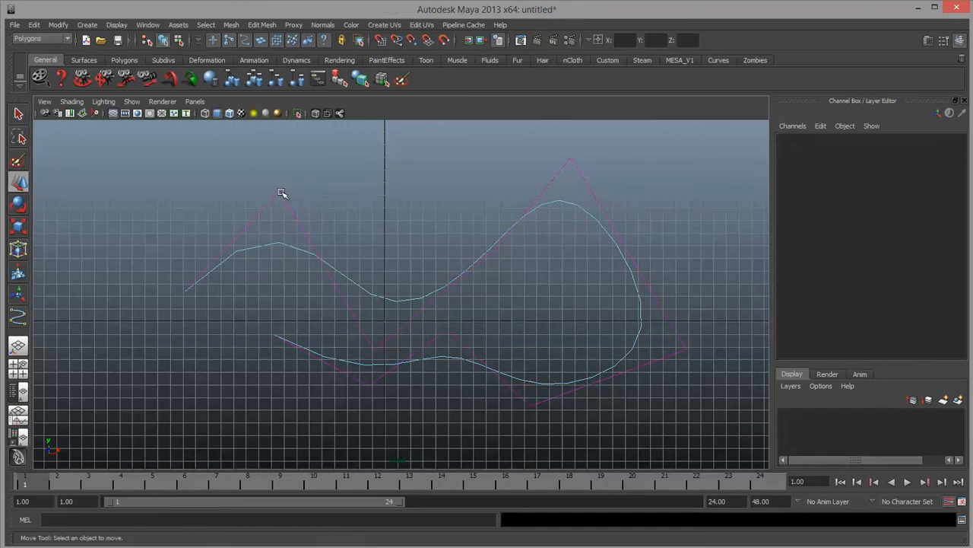
click(281, 192)
mouse_move(440, 283)
mouse_down()
mouse_move(436, 264)
mouse_move(431, 269)
mouse_up()
key(ctrl+z)
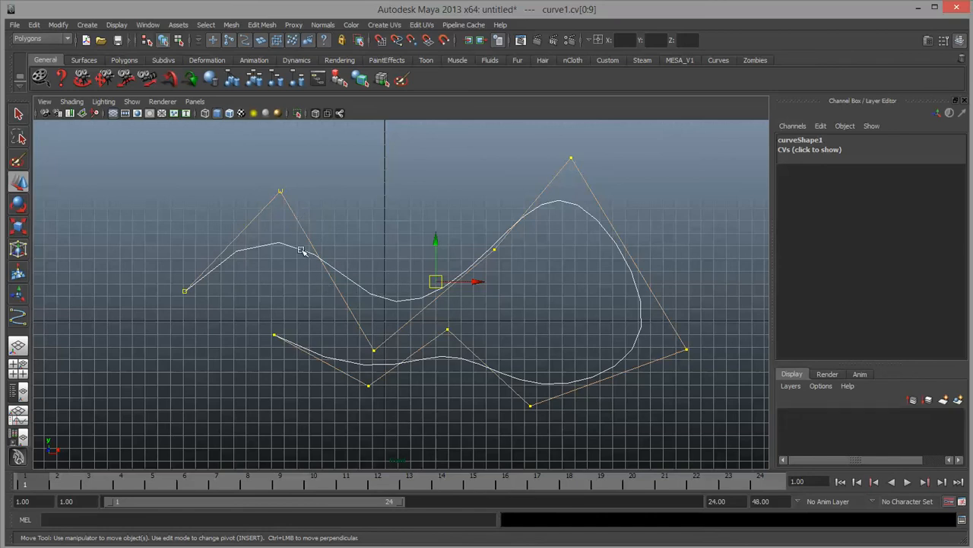
Switch the curve to Curve Point selection and pick several points along its upper stretch
right_drag(301, 251, 303, 216)
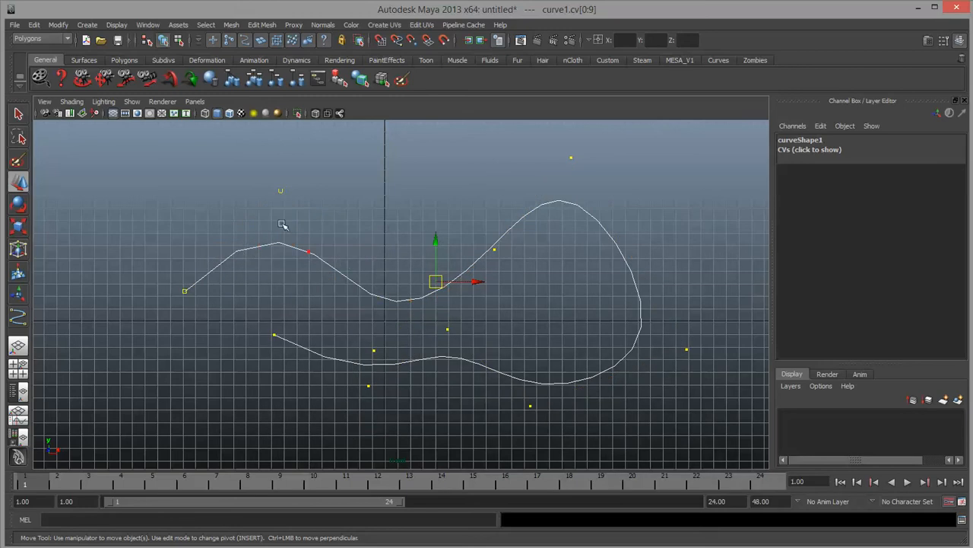
click(200, 226)
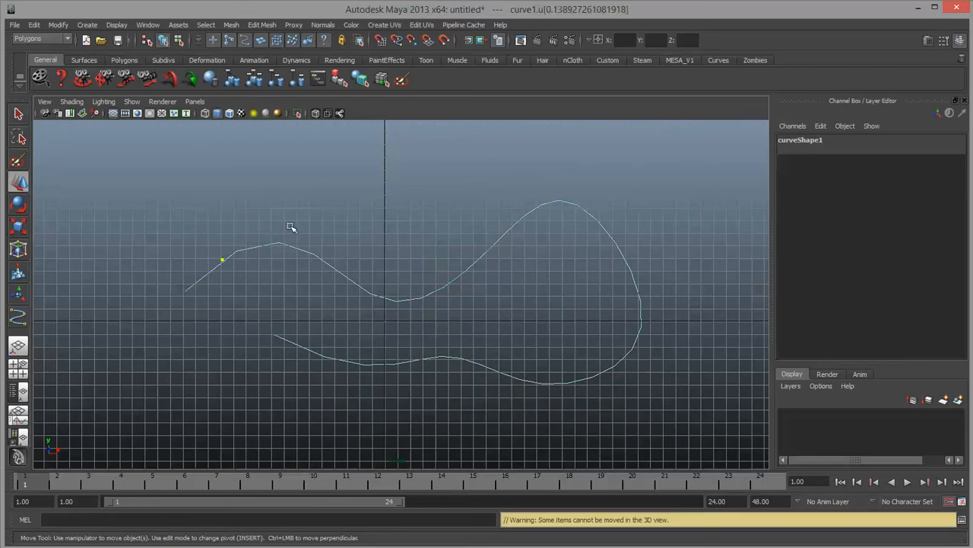
click(335, 266)
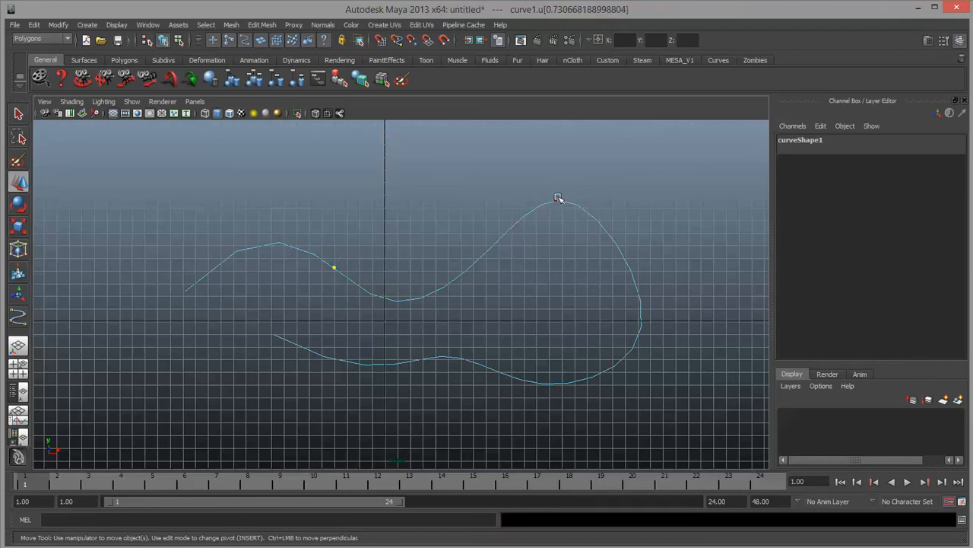
mouse_move(578, 198)
mouse_down()
mouse_move(511, 225)
mouse_move(614, 167)
mouse_move(384, 255)
mouse_move(318, 244)
mouse_move(499, 194)
mouse_move(333, 265)
mouse_move(318, 243)
mouse_up()
mouse_move(407, 242)
mouse_down()
mouse_move(413, 256)
mouse_move(449, 272)
mouse_up()
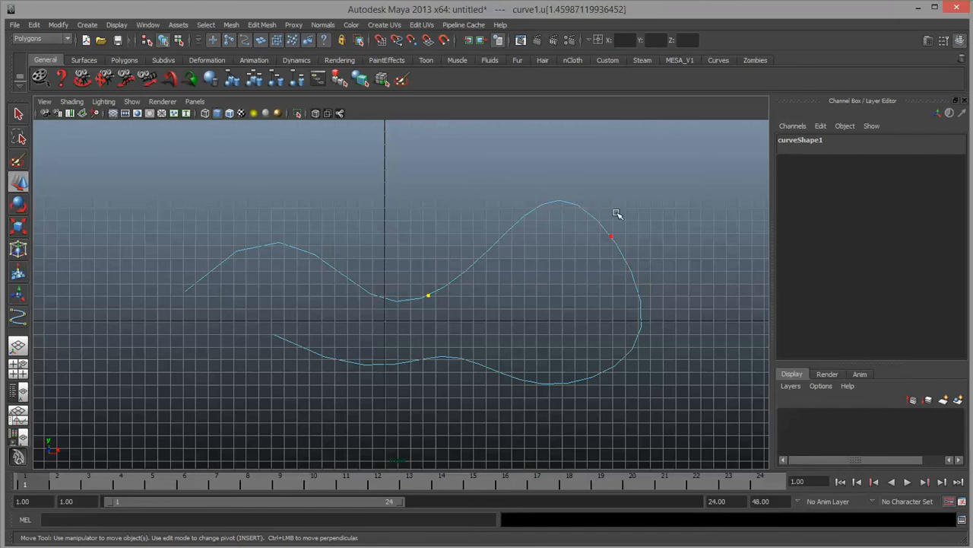
click(470, 259)
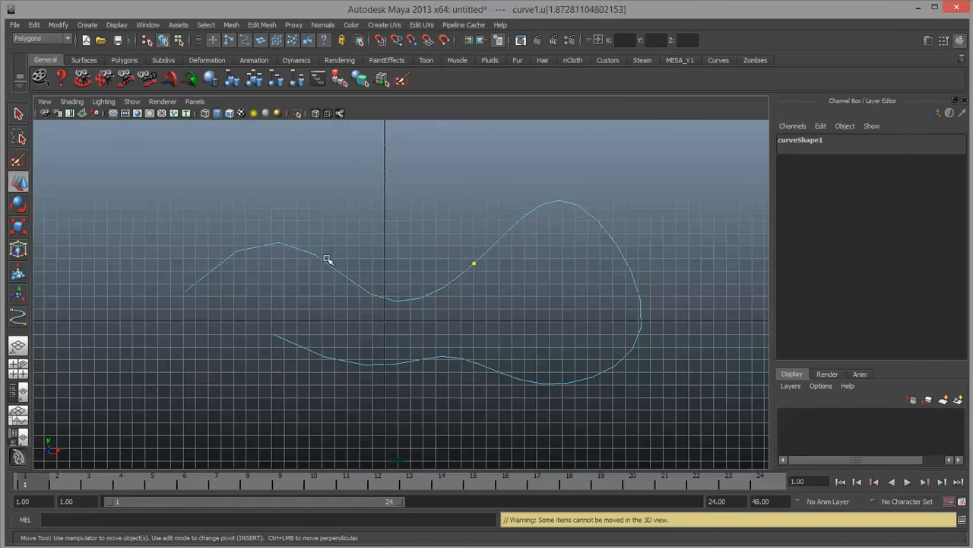
click(314, 254)
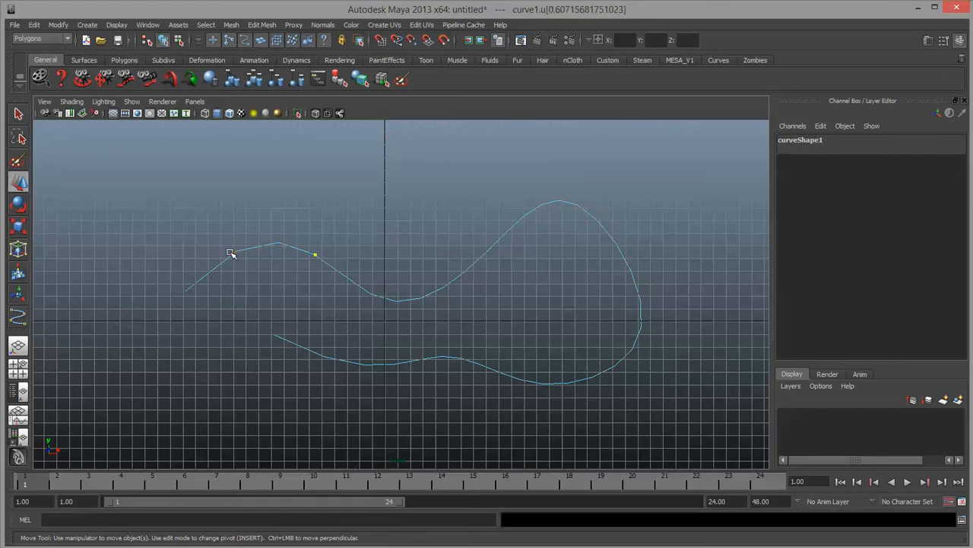
Pick a second curve point on the other side of the first hump's crest and insert knots at both selected points
shift+click(230, 254)
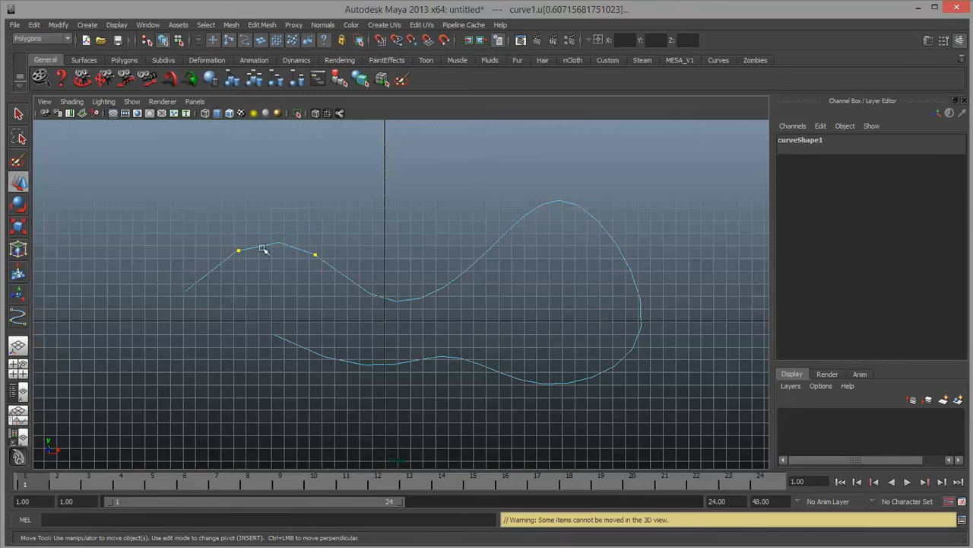
click(52, 40)
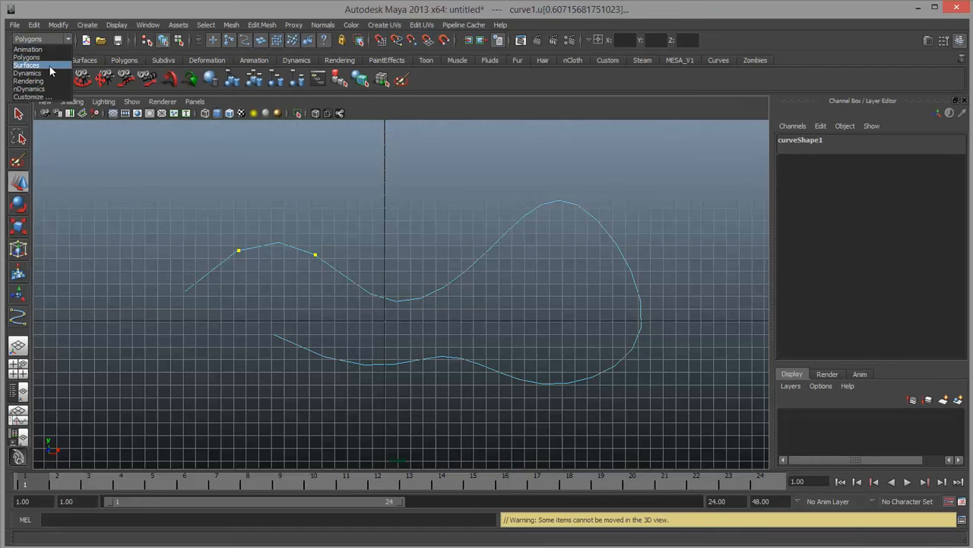
click(49, 64)
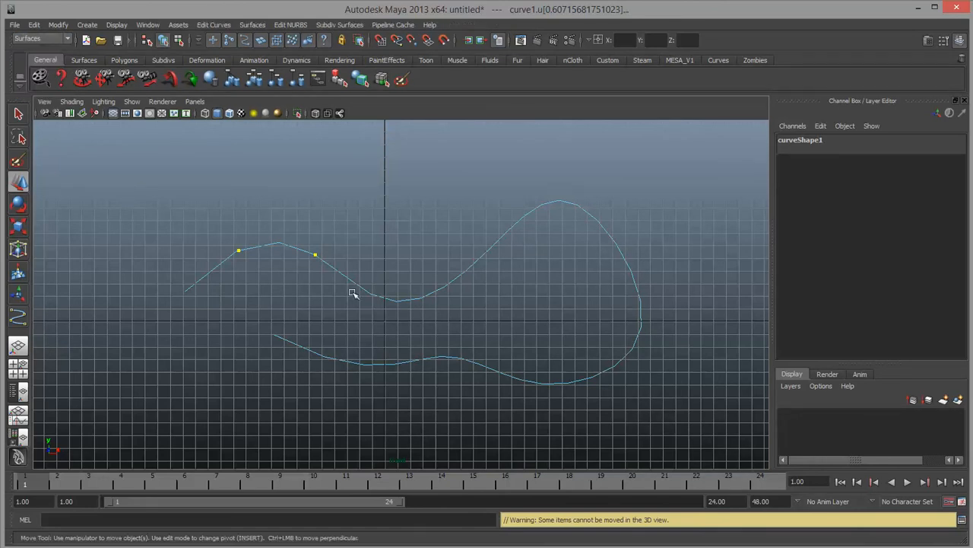
click(214, 25)
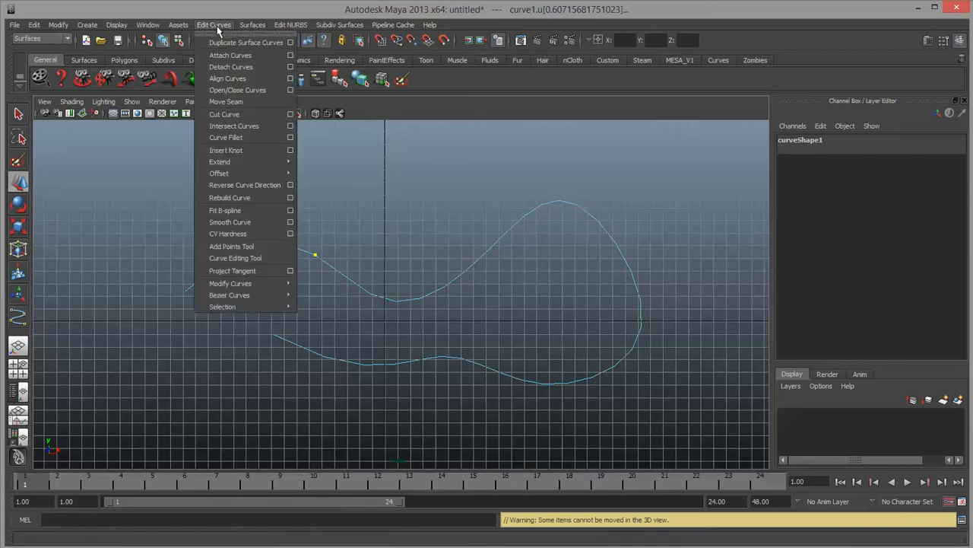
click(242, 152)
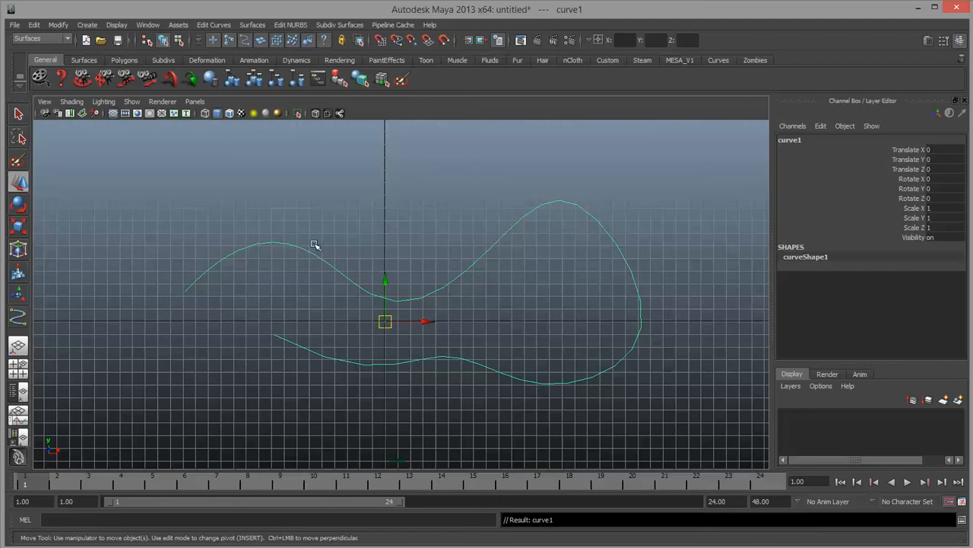
Display the curve's control vertices and select the one just past the first hump
right_drag(310, 253, 251, 256)
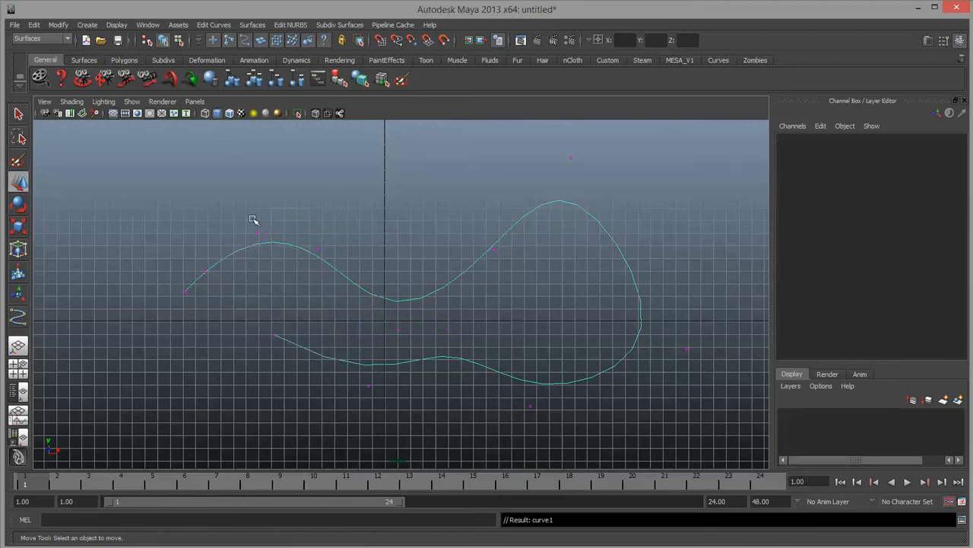
drag(252, 218, 348, 295)
key(Right)
scroll(643, 330, up, 4)
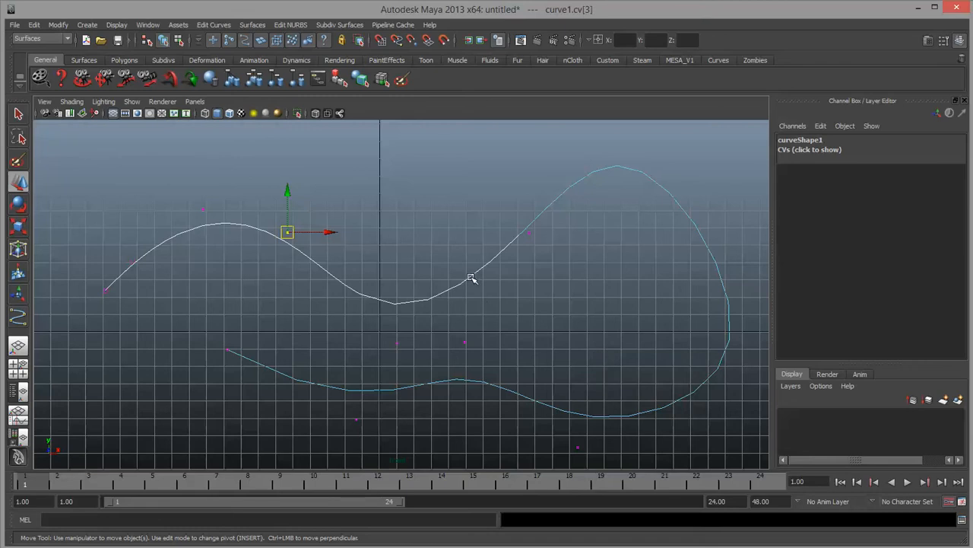
Return the curve to object mode, delete it, and undo the deletion
right_drag(471, 278, 517, 263)
click(482, 235)
drag(484, 236, 505, 293)
key(Delete)
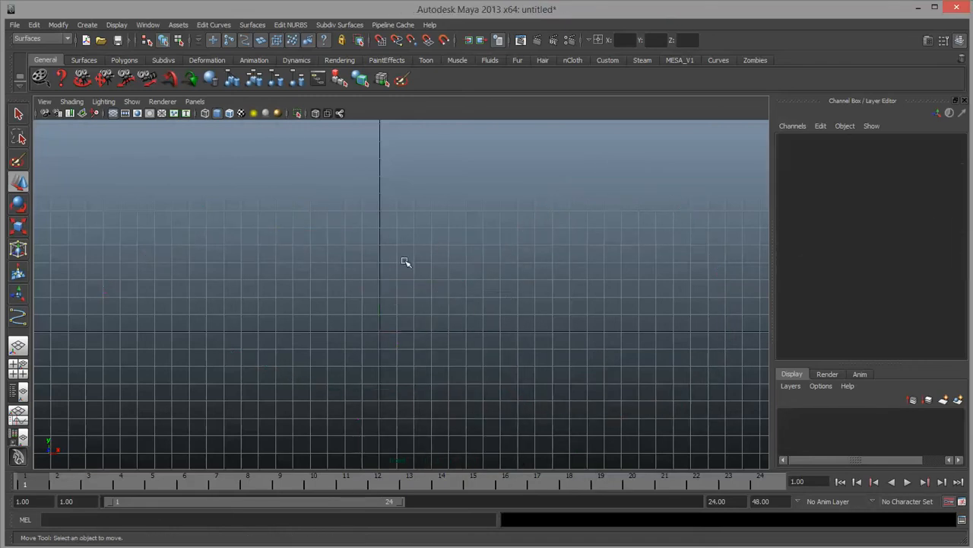
click(195, 101)
mouse_move(210, 114)
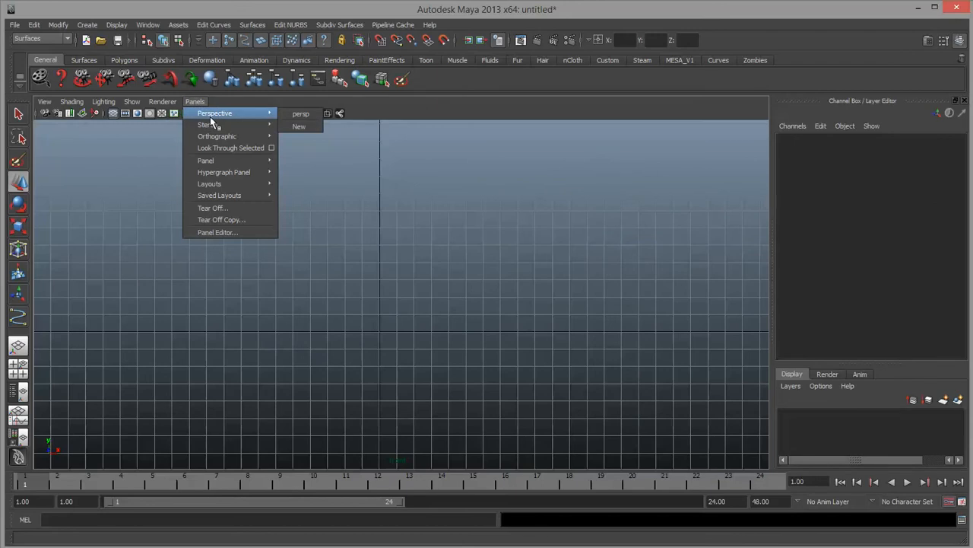
click(543, 235)
key(ctrl+z)
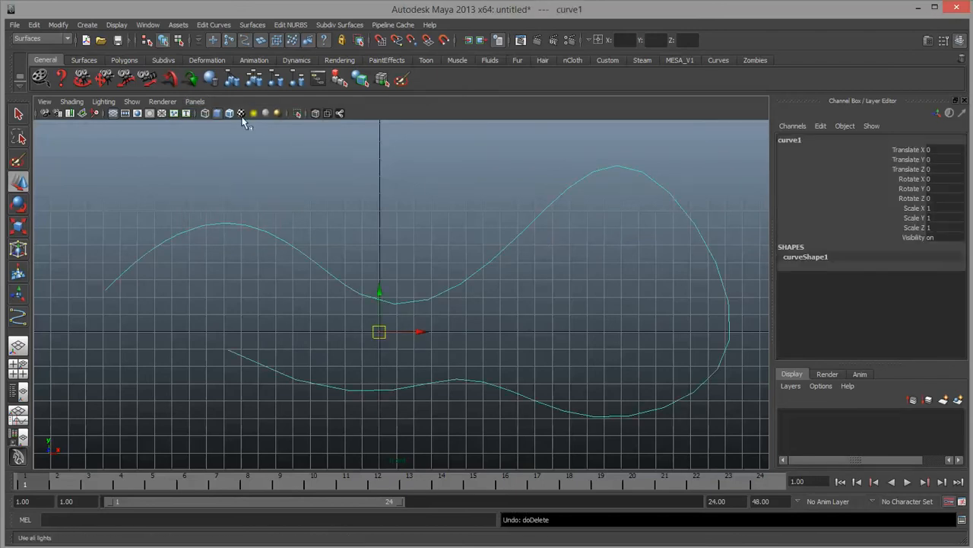
Switch to the persp camera and delete the curve from the scene
click(195, 101)
mouse_move(255, 113)
click(298, 114)
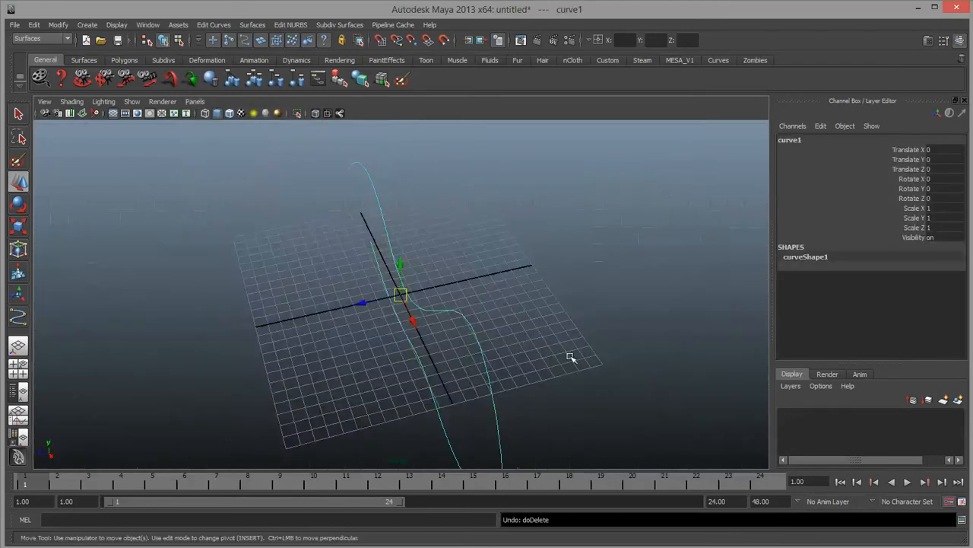
alt+drag(570, 357, 591, 314)
key(Delete)
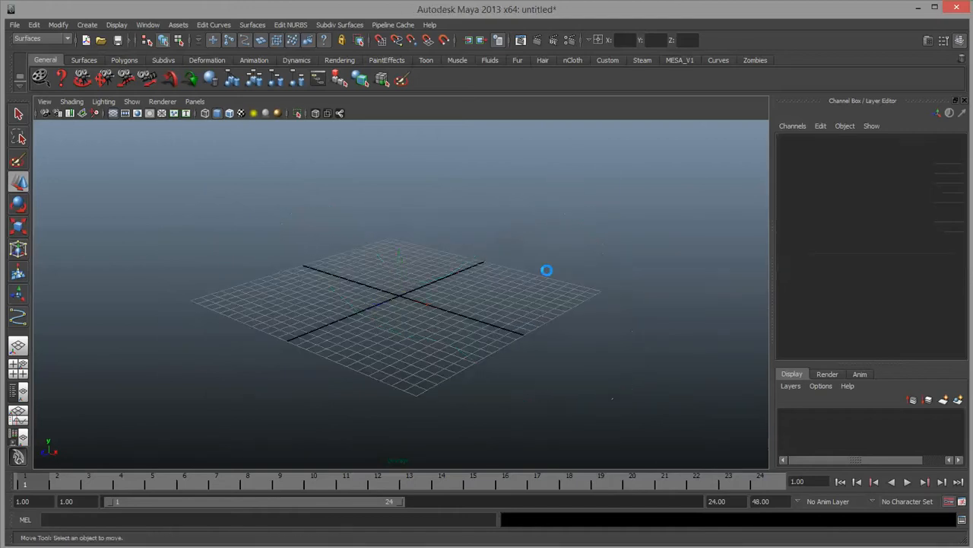
In the top orthographic view, start an EP curve with three edit points forming a hump that descends to near the origin
click(194, 101)
mouse_move(243, 114)
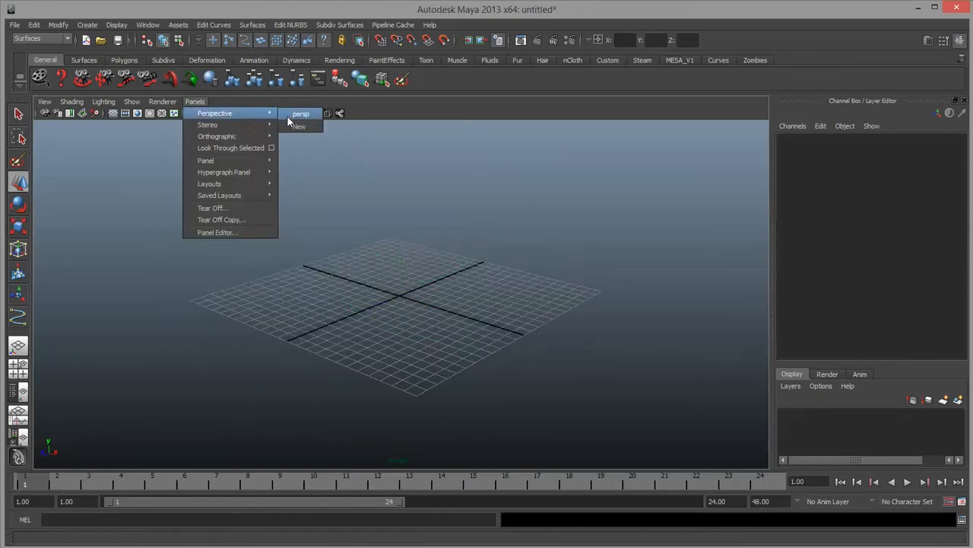
mouse_move(248, 136)
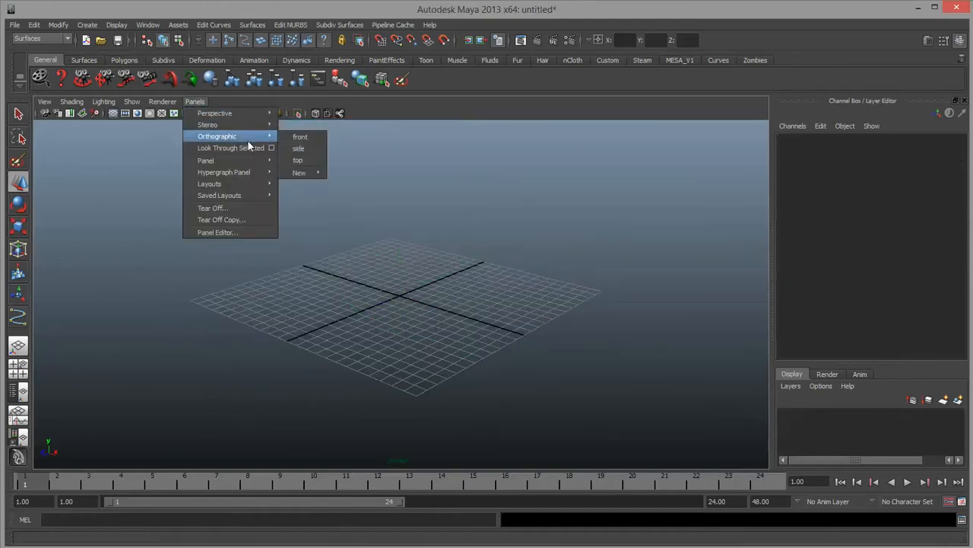
click(302, 159)
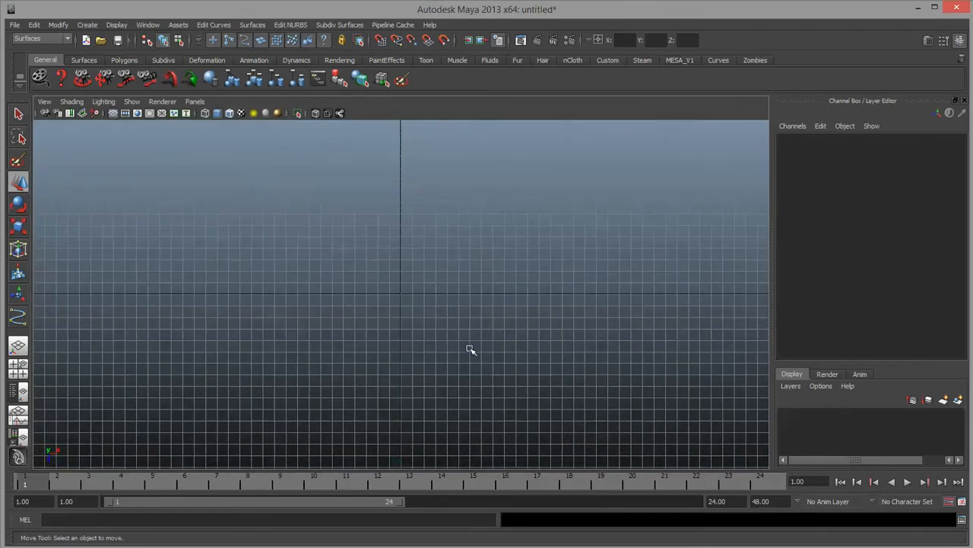
click(89, 25)
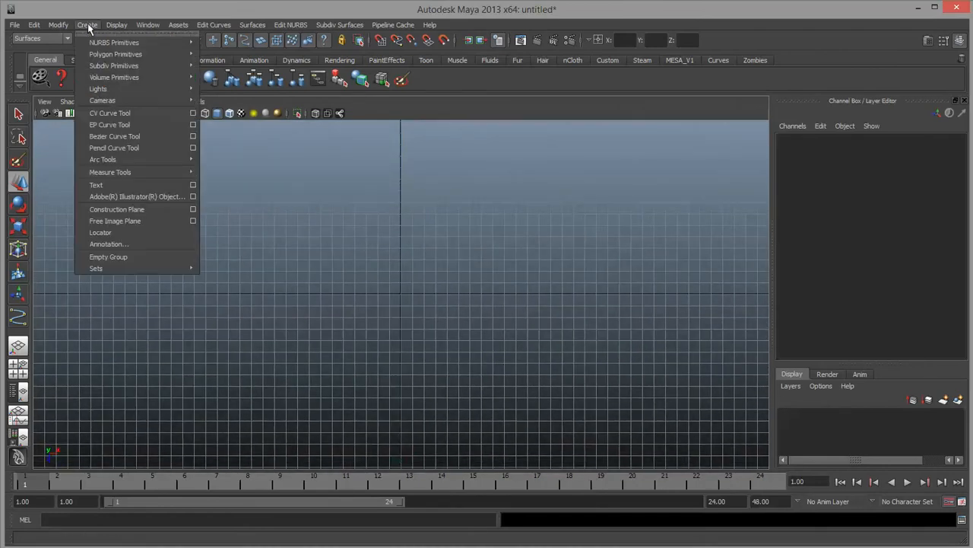
click(102, 125)
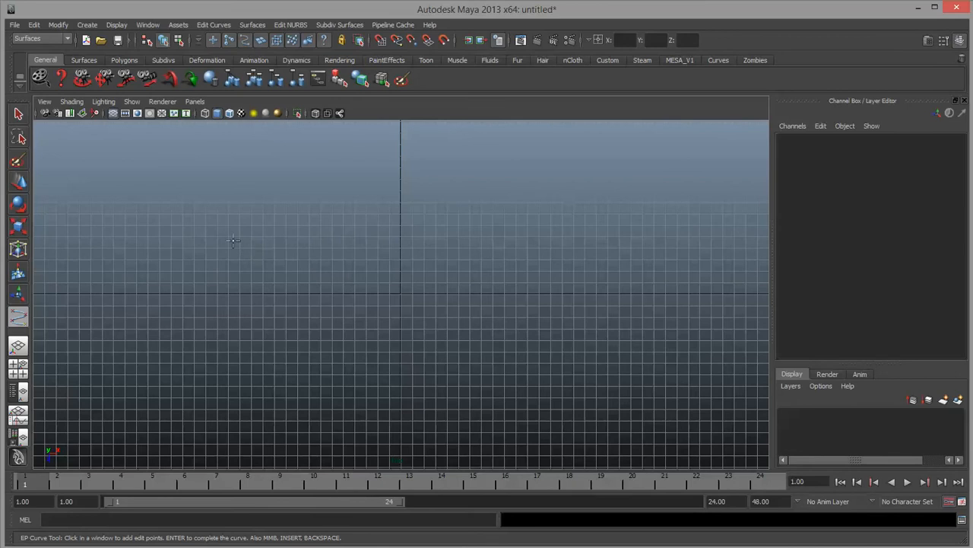
click(205, 270)
click(305, 200)
click(407, 296)
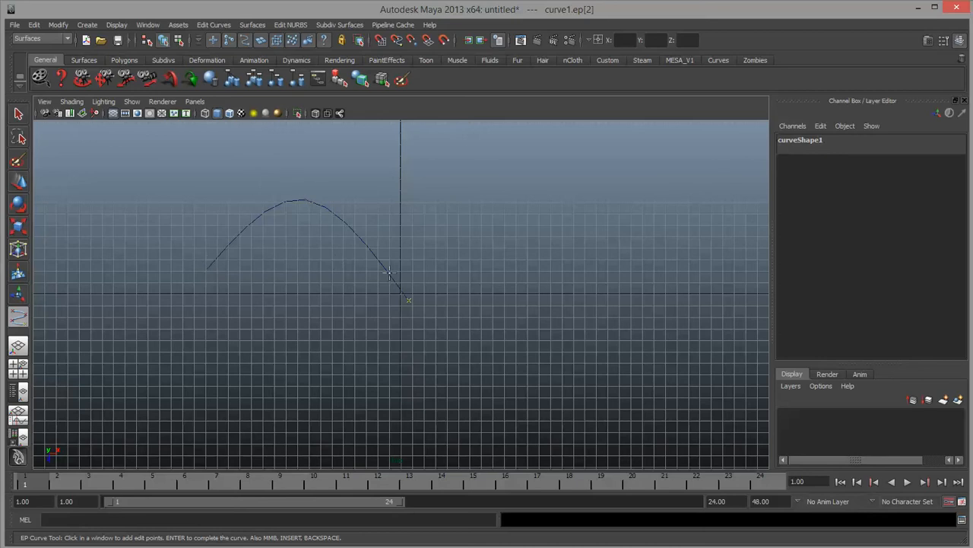
Extend the EP curve with six more edit points through a dip, a second hump and a return stretch underneath, and finish it
drag(559, 274, 509, 271)
drag(704, 277, 574, 192)
scroll(443, 311, up, 5)
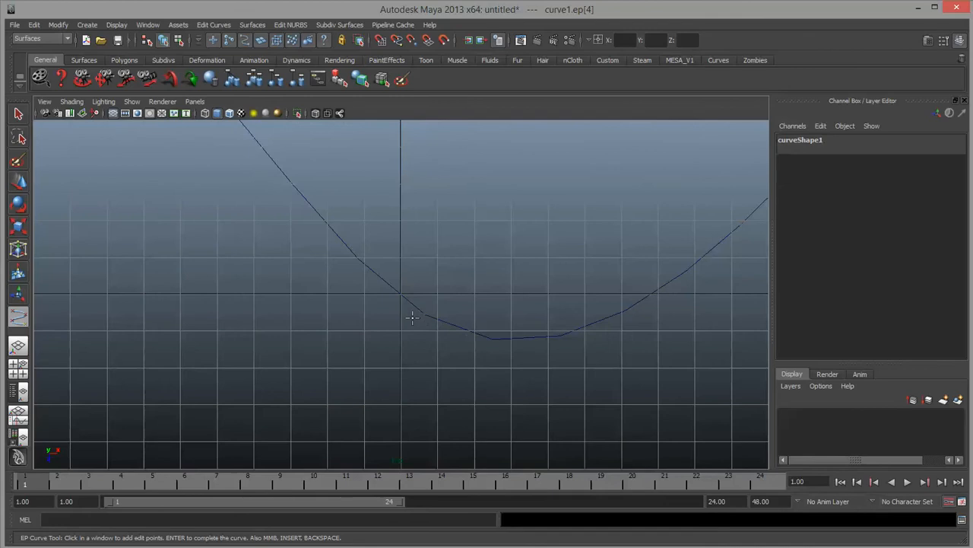
scroll(385, 306, down, 5)
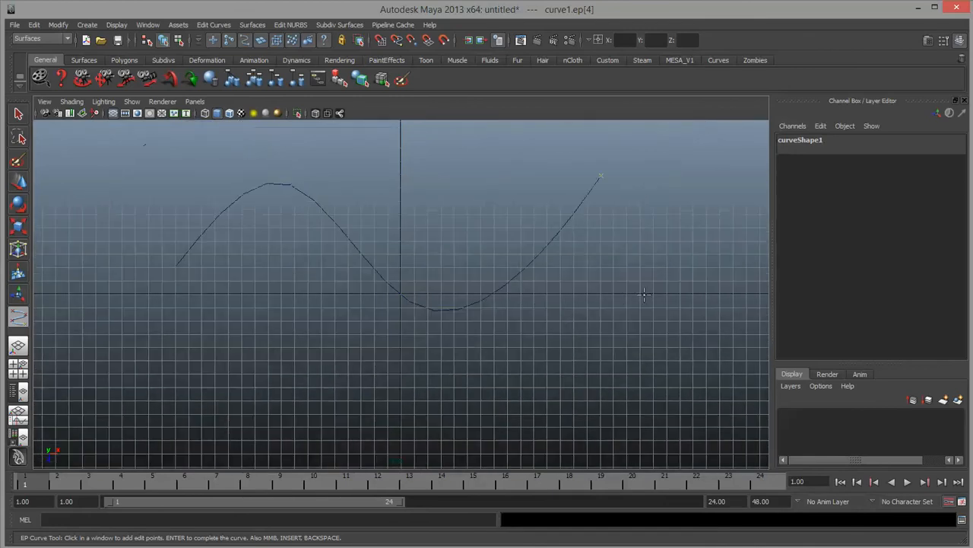
drag(676, 289, 708, 323)
drag(619, 376, 307, 434)
drag(254, 345, 219, 329)
scroll(423, 392, down, 3)
alt+middle_drag(424, 394, 427, 346)
alt+right_drag(492, 332, 524, 304)
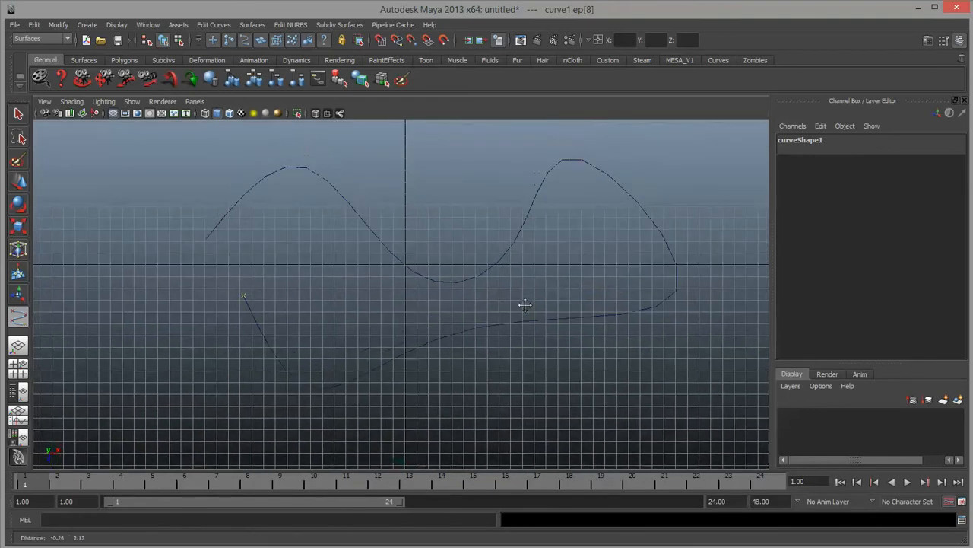
key(w)
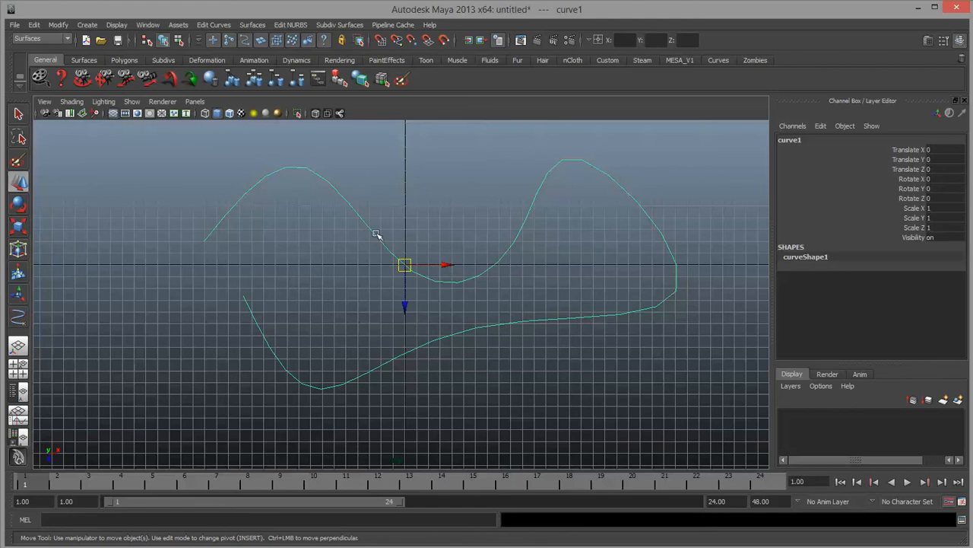
Display the EP curve's control vertices and try moving one below the origin and one near the curve's lower end, undoing each move
right_drag(376, 233, 346, 237)
click(408, 312)
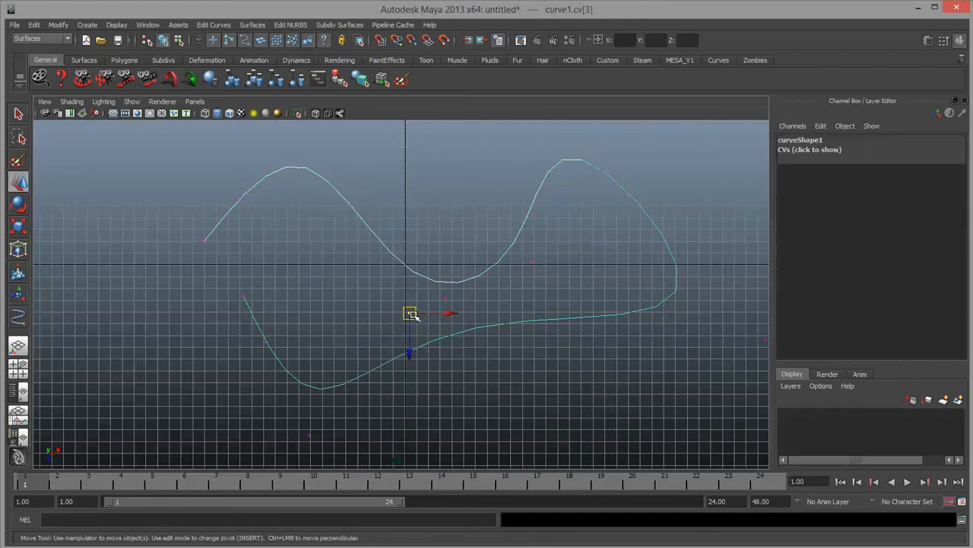
mouse_move(409, 311)
mouse_down()
mouse_move(406, 352)
mouse_move(396, 259)
mouse_move(396, 296)
mouse_up()
key(ctrl+z)
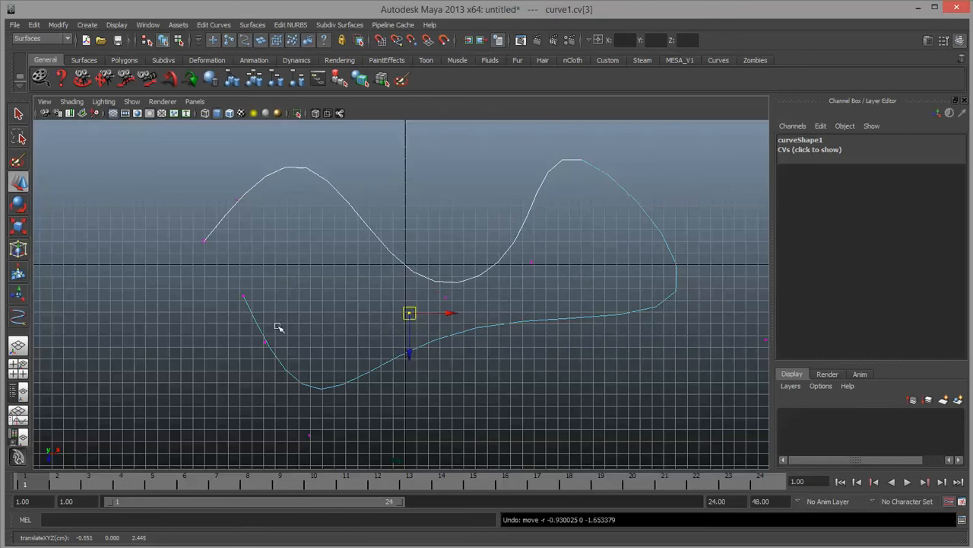
drag(278, 326, 239, 383)
drag(264, 342, 233, 361)
key(ctrl+z)
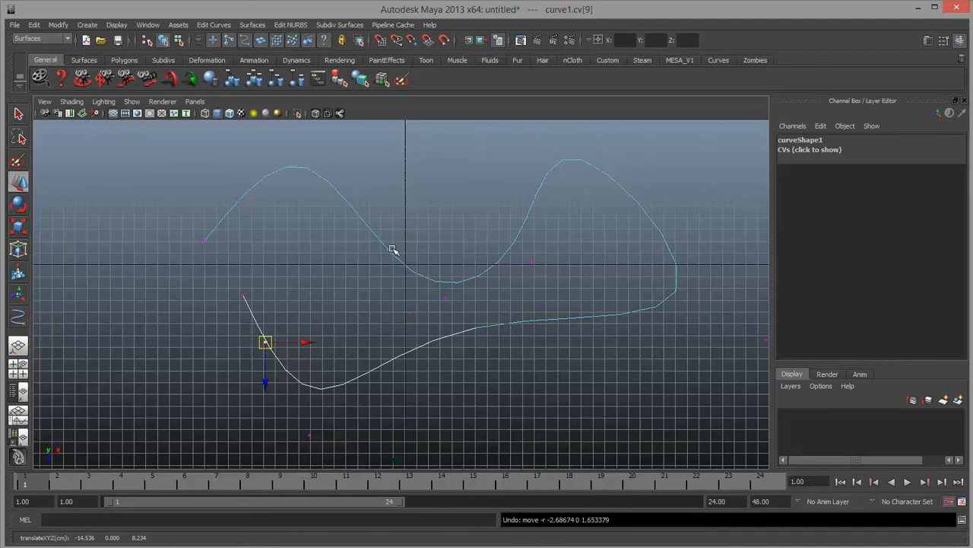
Return to object mode and examine the EP curve from several angles in the perspective view
right_drag(384, 248, 422, 233)
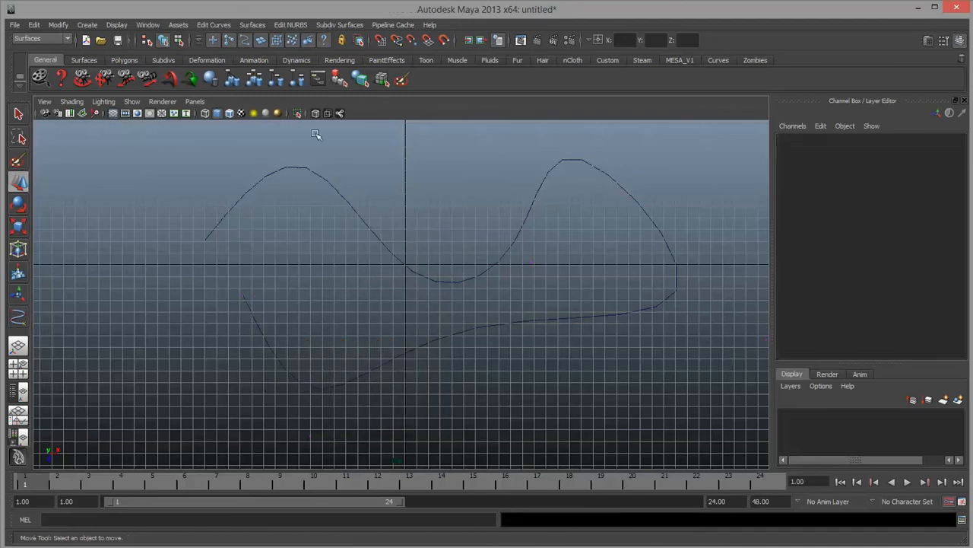
click(195, 101)
mouse_move(231, 114)
click(300, 113)
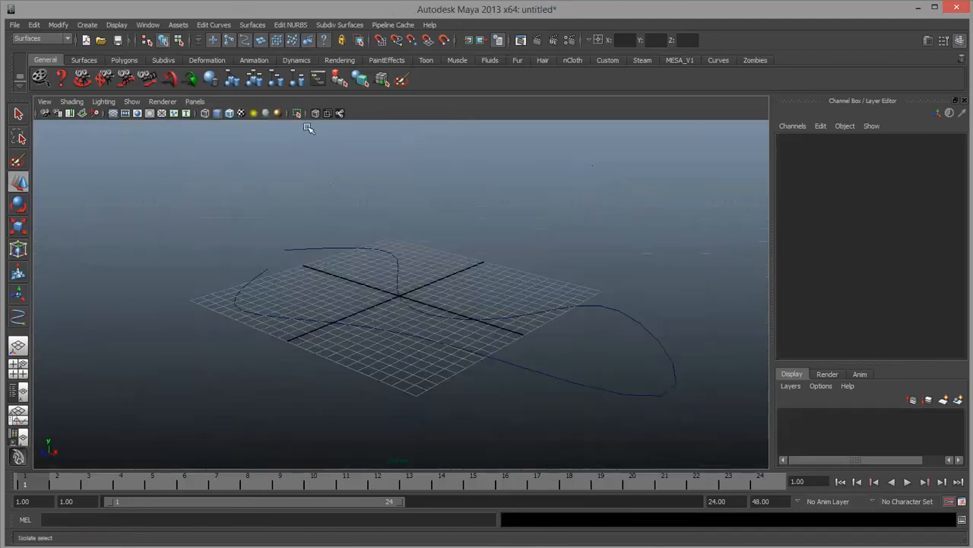
alt+drag(489, 365, 556, 338)
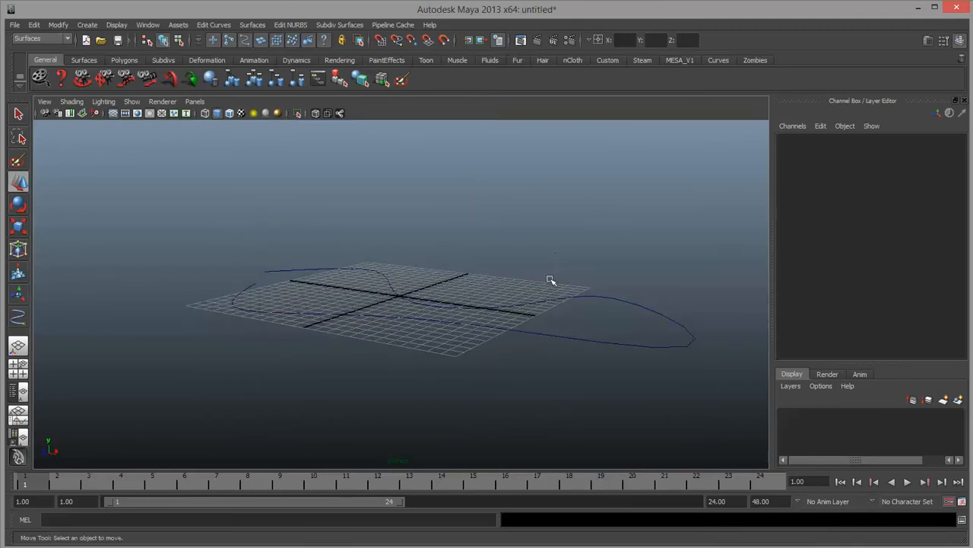
scroll(552, 291, up, 2)
scroll(551, 291, down, 1)
alt+middle_drag(499, 289, 454, 308)
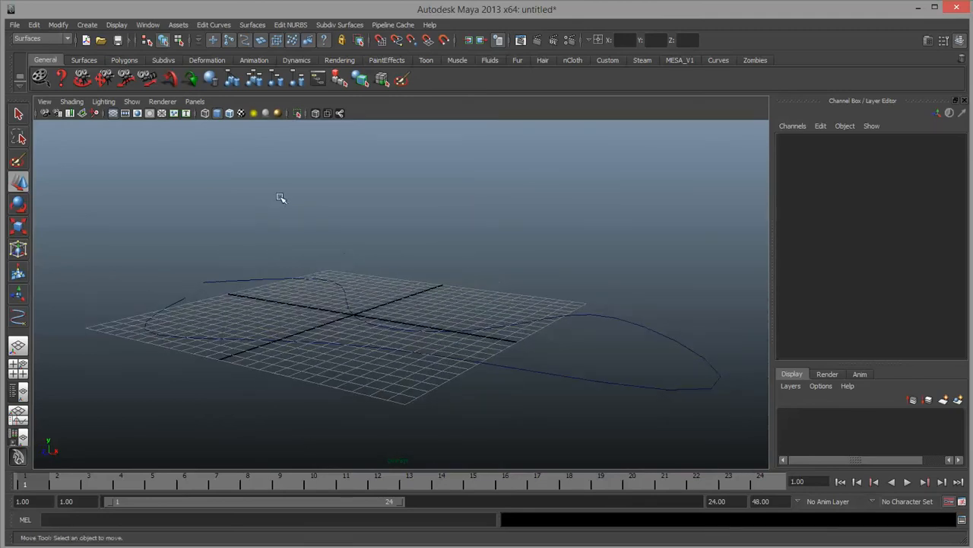
alt+drag(435, 281, 401, 340)
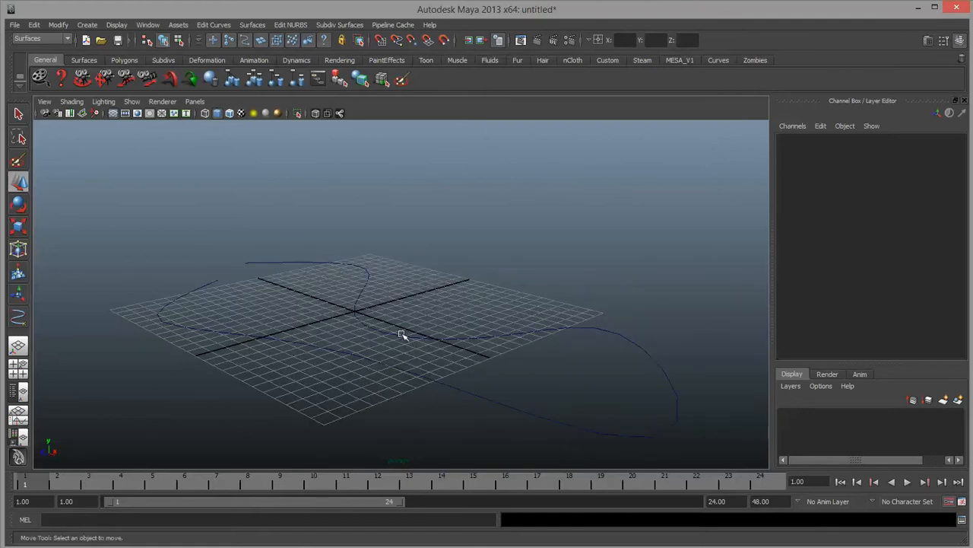
Show the curve's control vertices in perspective and raise the one on the lower stretch near the grid center well above the grid
click(402, 335)
right_click(401, 335)
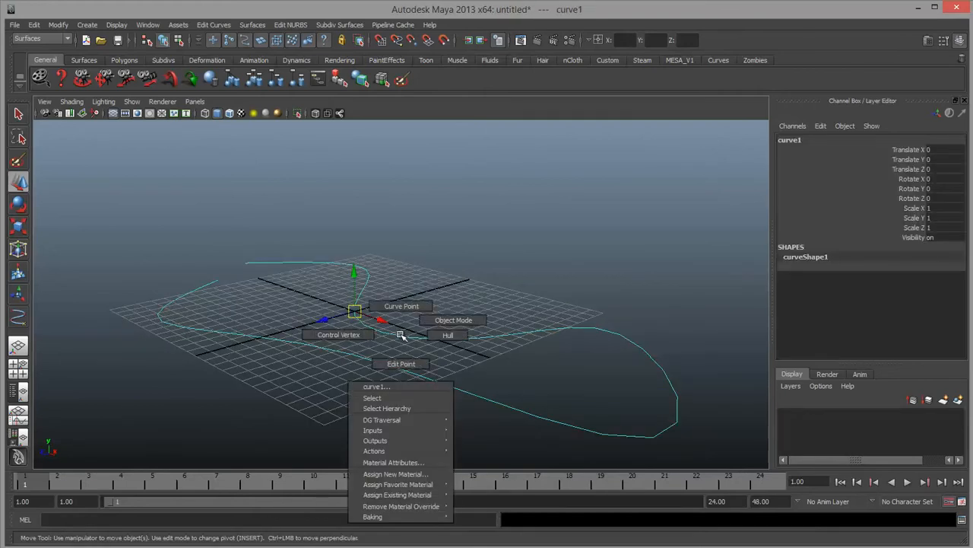
right_drag(399, 335, 458, 259)
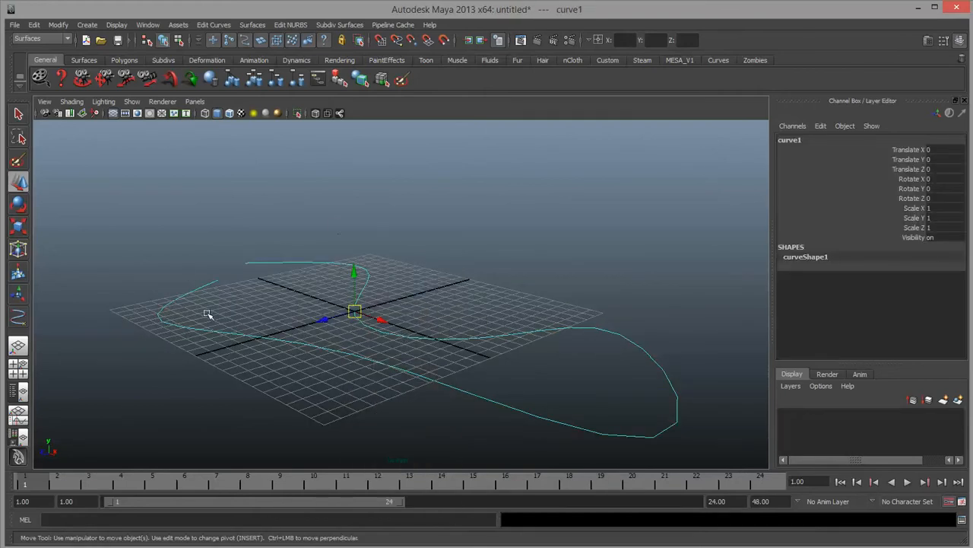
right_drag(354, 335, 343, 304)
drag(379, 341, 377, 338)
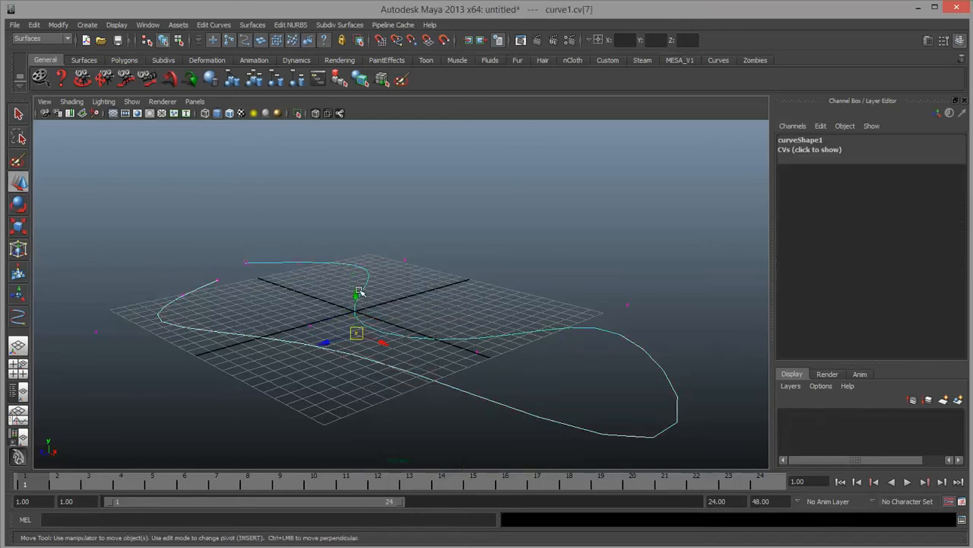
drag(359, 292, 348, 145)
Reposition the curve's fourth and sixth control vertices in the perspective view to bend the curve in 3D
alt+drag(430, 260, 340, 250)
click(347, 294)
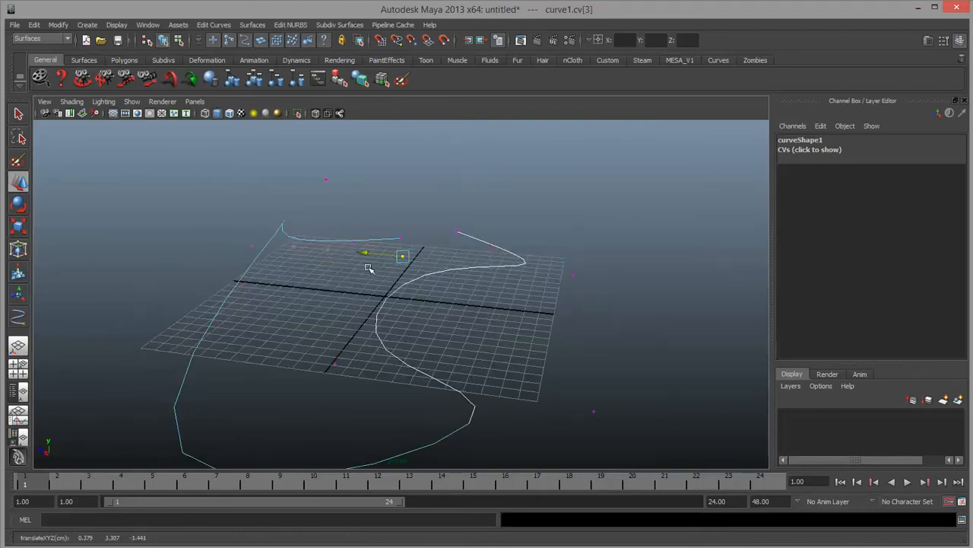
alt+drag(373, 290, 371, 231)
drag(658, 326, 524, 299)
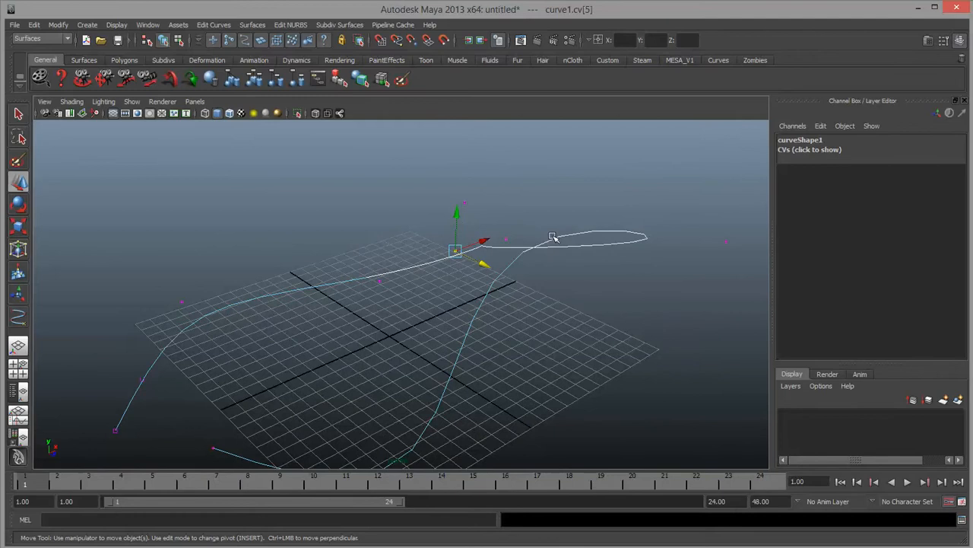
Return the EP curve to object mode and delete it from the scene
right_drag(556, 235, 608, 203)
drag(607, 203, 583, 290)
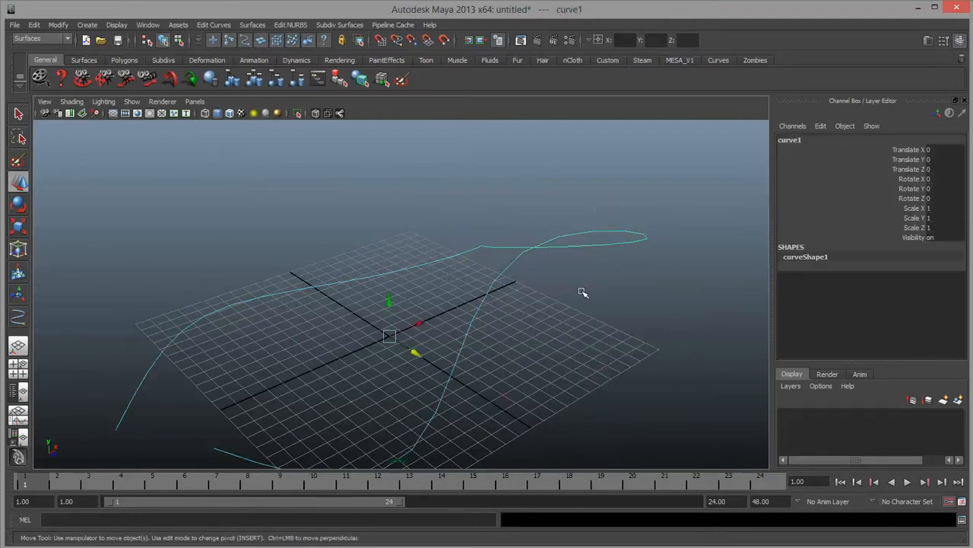
scroll(584, 344, down, 2)
key(Delete)
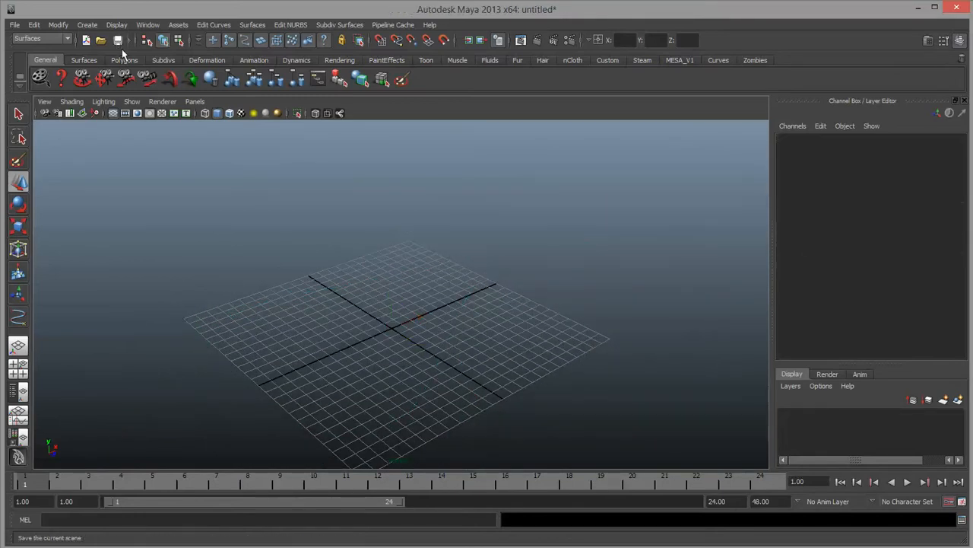
Start a Bezier curve and place four sharp corner anchors in a zigzag across the grid
scroll(452, 276, down, 2)
click(88, 26)
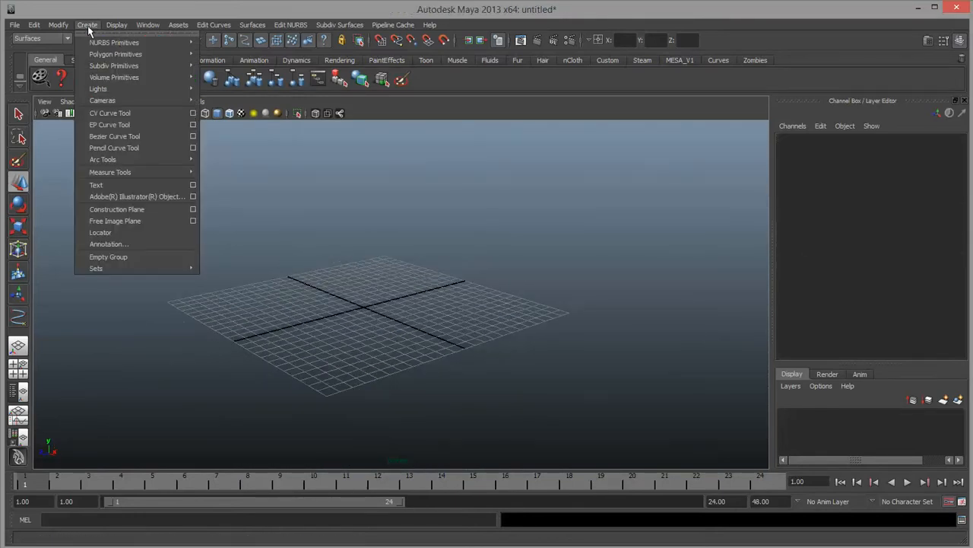
click(114, 136)
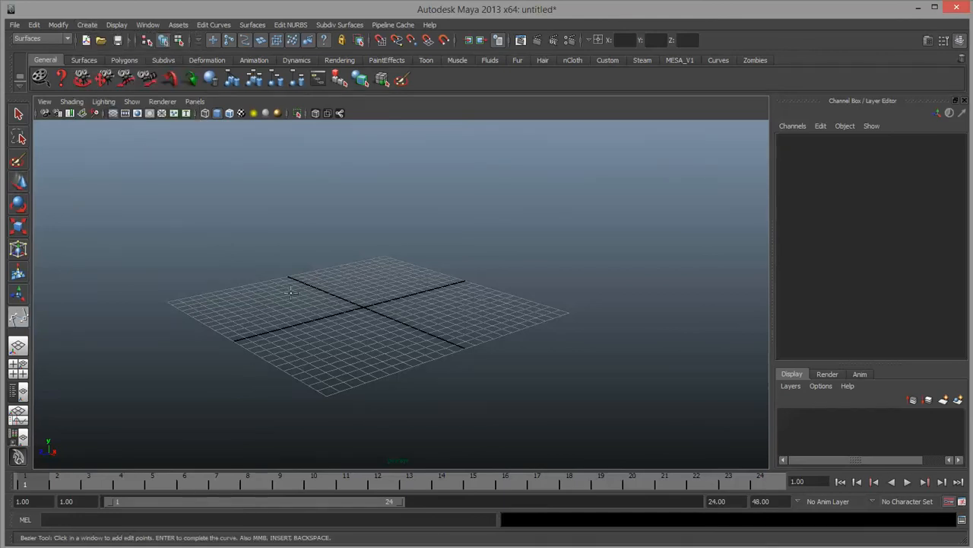
alt+drag(368, 280, 395, 327)
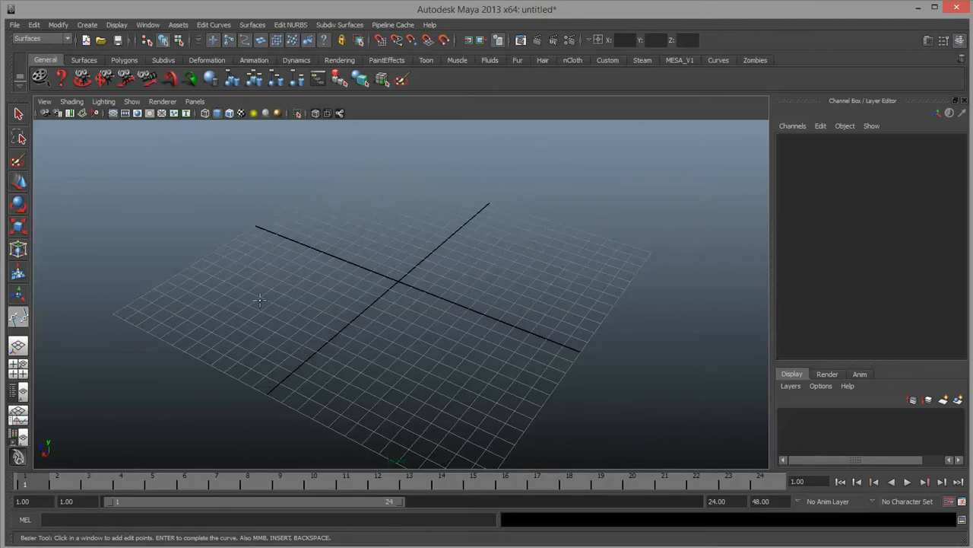
mouse_move(408, 343)
alt+mouse_down()
mouse_move(337, 361)
mouse_move(363, 376)
mouse_move(484, 389)
mouse_move(452, 391)
mouse_move(422, 342)
alt+mouse_up()
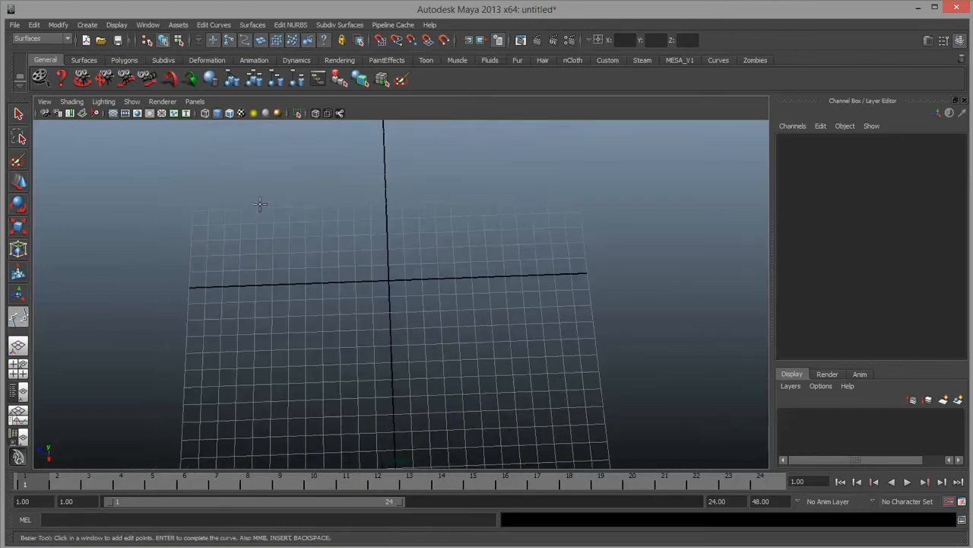
click(251, 233)
click(272, 373)
click(305, 235)
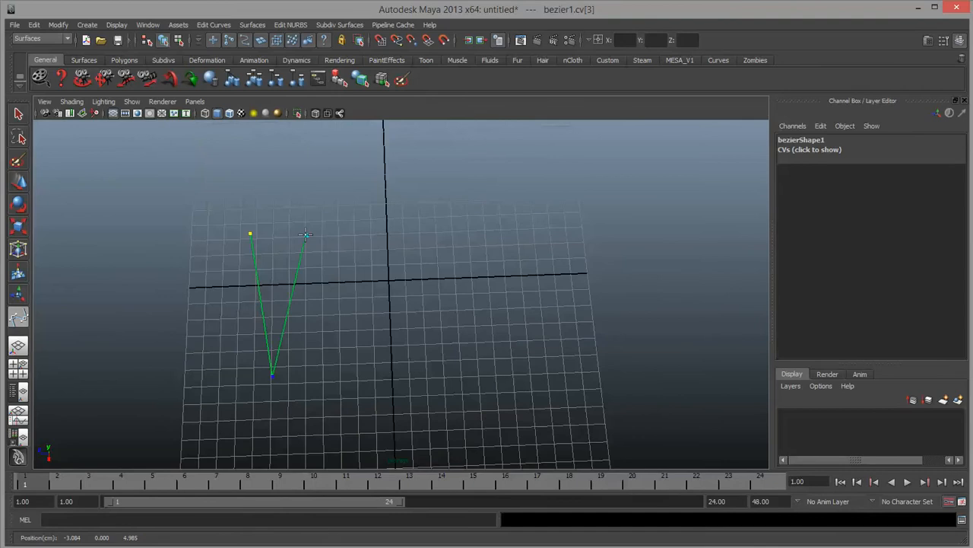
click(363, 352)
Continue the Bezier curve with four smooth anchors, pulling out their tangents to form rounded waves, and complete the curve
drag(416, 245, 470, 243)
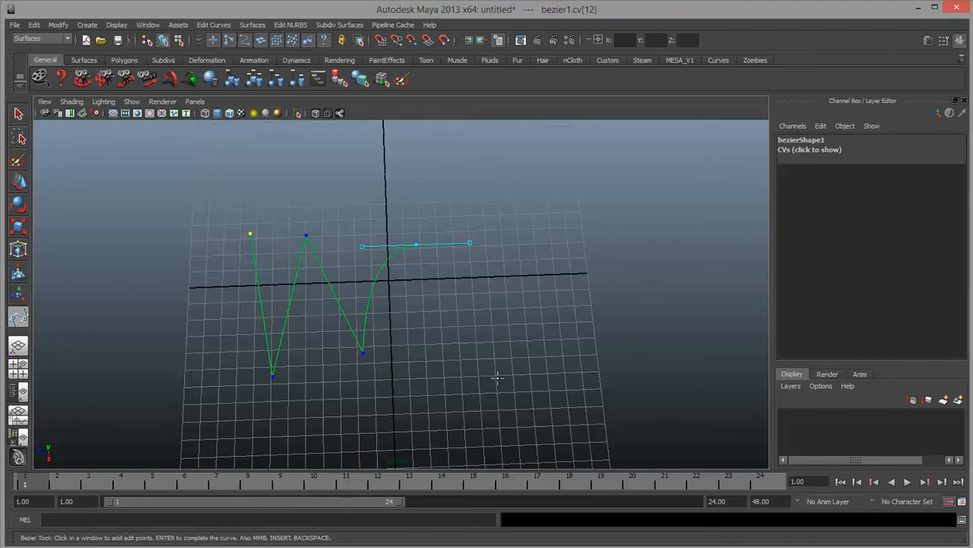
drag(497, 378, 597, 370)
drag(533, 257, 600, 251)
drag(634, 368, 685, 362)
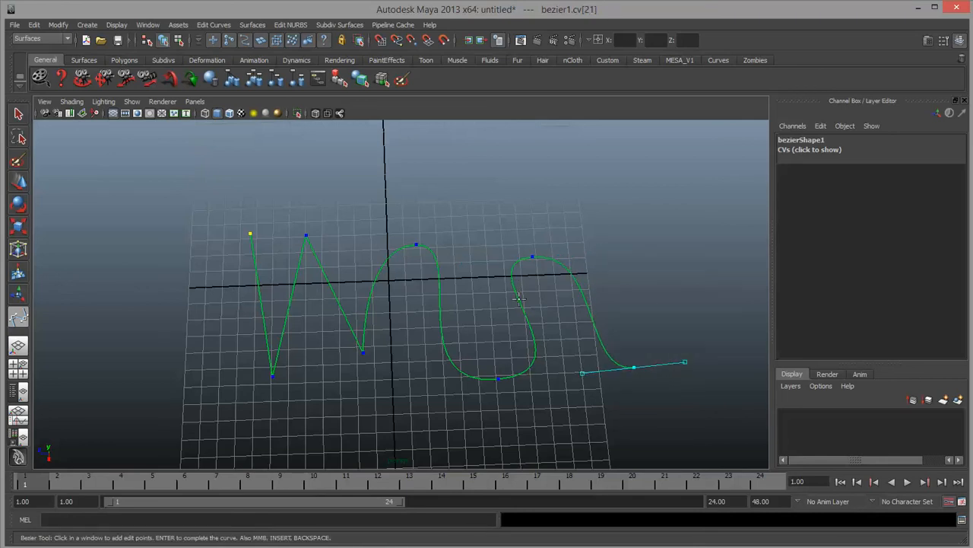
key(Return)
key(w)
Display the Bezier curve's control vertices and nudge the outgoing tangent handle of the first rounded crest
alt+drag(517, 311, 403, 321)
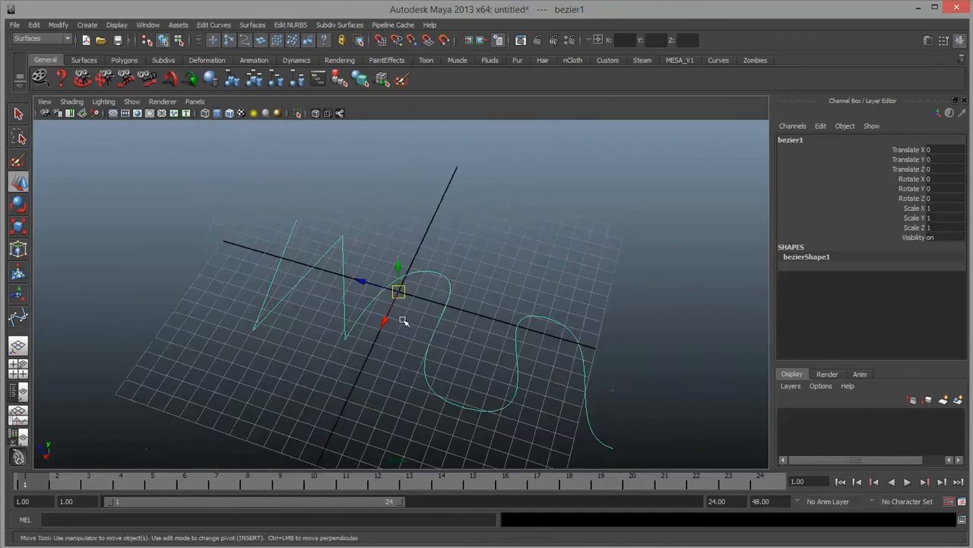
alt+right_drag(404, 321, 448, 322)
alt+middle_drag(449, 321, 439, 278)
right_click(438, 279)
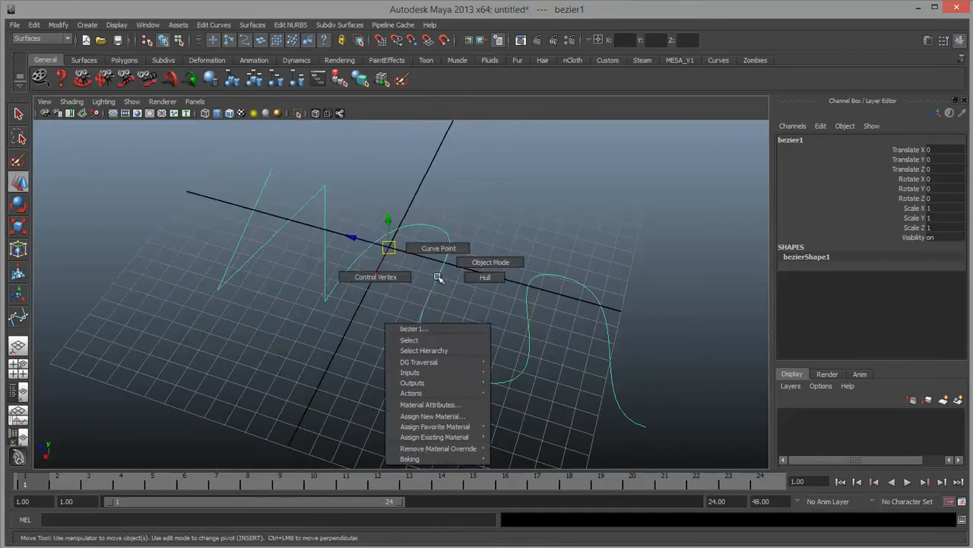
right_drag(439, 278, 392, 279)
alt+drag(391, 278, 441, 281)
alt+middle_drag(428, 256, 451, 298)
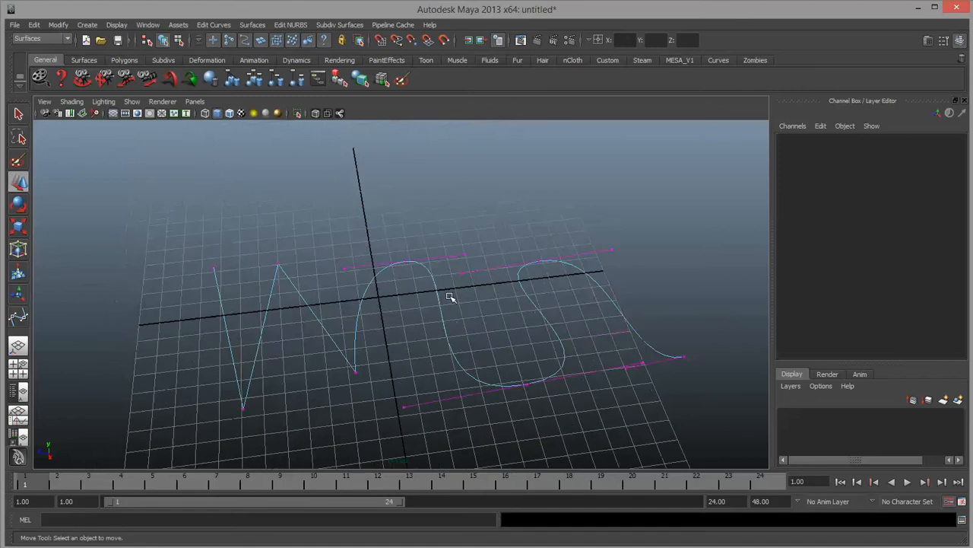
alt+right_drag(394, 298, 510, 314)
mouse_move(448, 320)
alt+mouse_down()
mouse_move(498, 320)
mouse_move(436, 320)
alt+mouse_up()
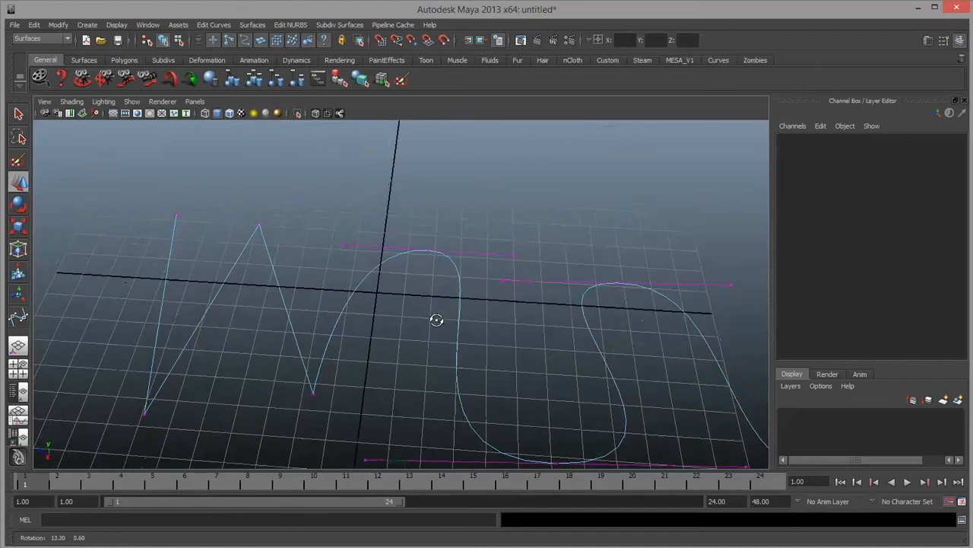
click(514, 254)
mouse_move(514, 254)
mouse_down()
mouse_move(498, 215)
mouse_move(502, 311)
mouse_move(489, 266)
mouse_move(553, 251)
mouse_move(661, 255)
mouse_move(528, 259)
mouse_move(485, 244)
mouse_move(562, 257)
mouse_move(445, 256)
mouse_move(561, 254)
mouse_move(532, 272)
mouse_move(526, 258)
mouse_move(476, 251)
mouse_move(507, 261)
mouse_move(511, 253)
mouse_up()
alt+drag(547, 350, 406, 232)
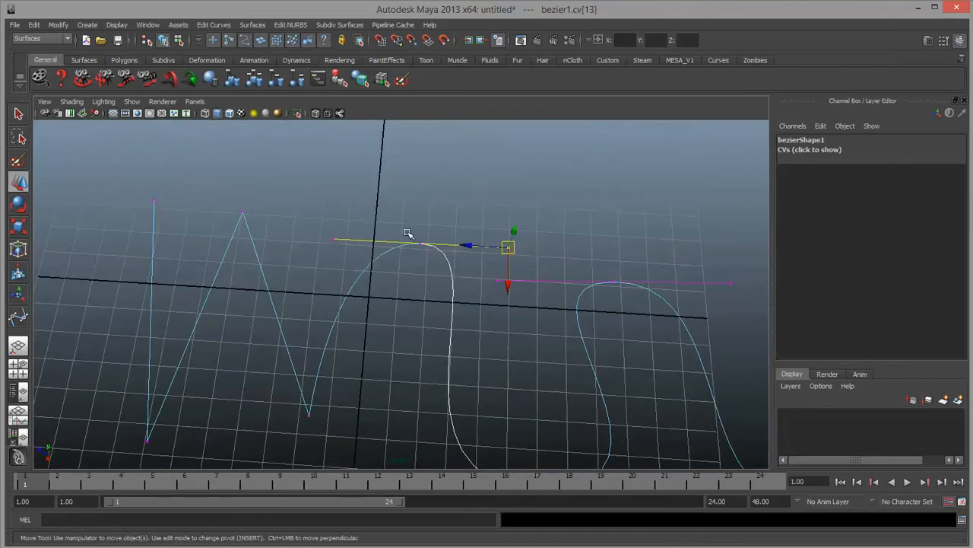
Select the anchor at the first rounded crest and convert it to a Bezier Corner
click(421, 242)
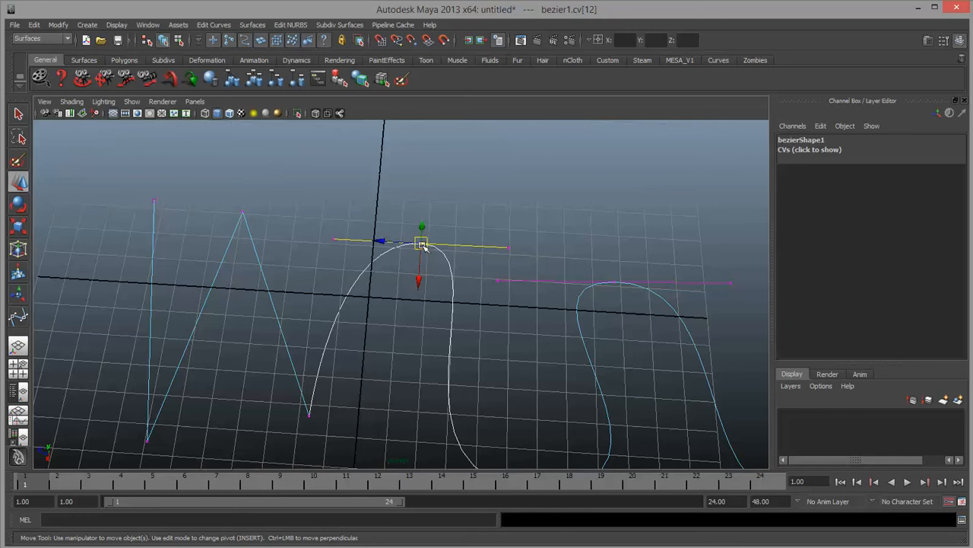
click(418, 216)
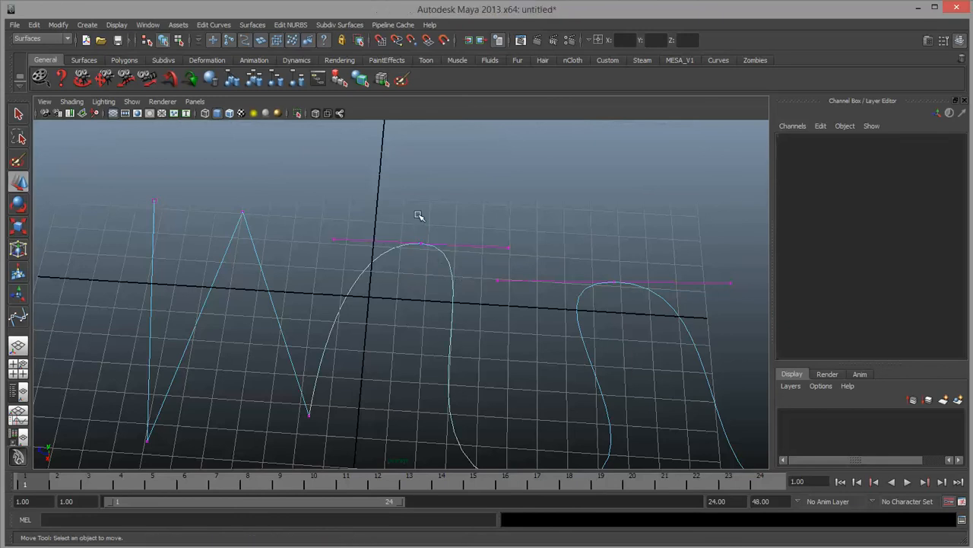
drag(434, 266, 436, 271)
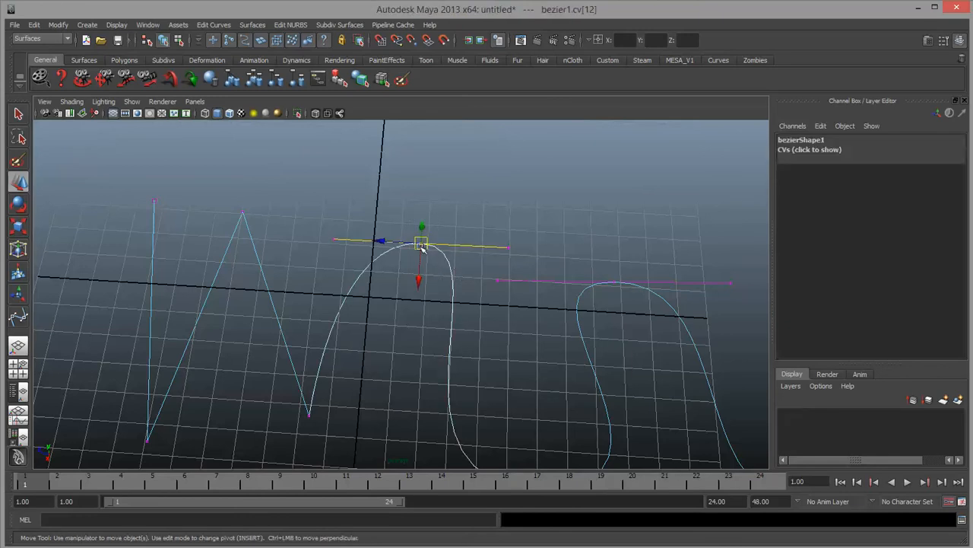
shift+right_click(420, 246)
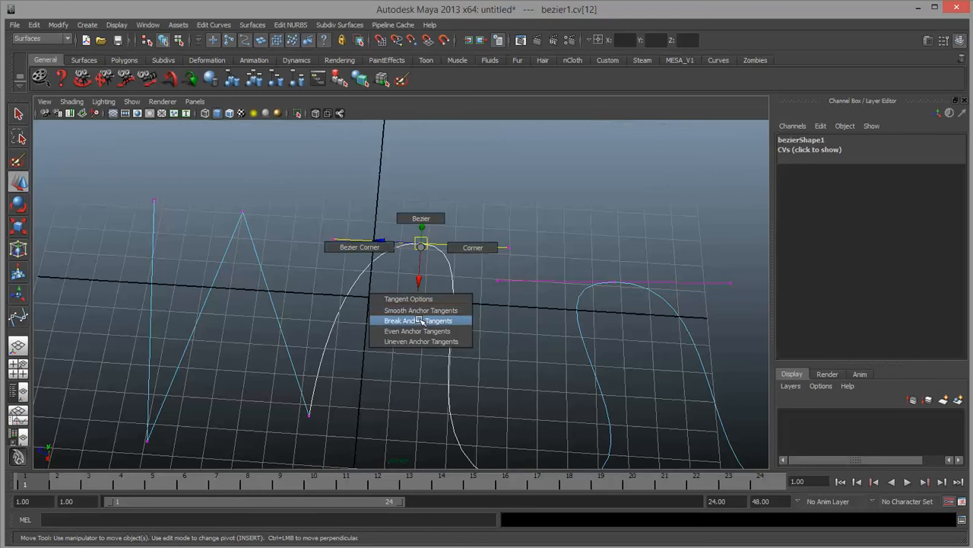
right_drag(420, 322, 355, 247)
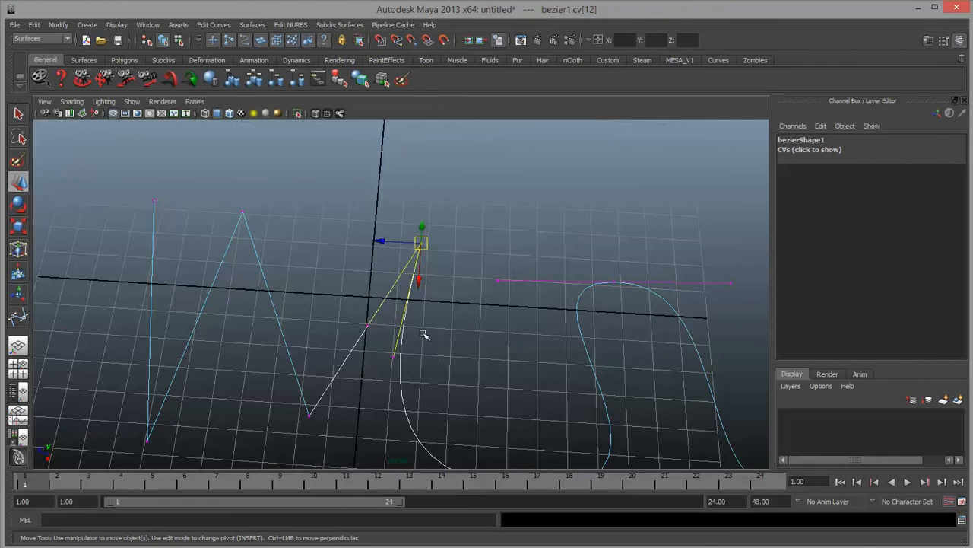
Move the corner anchor's outgoing tangent handle up nearly level with it, and swing its incoming handle across beneath it
key(Right)
drag(394, 359, 509, 278)
key(Left)
key(Left)
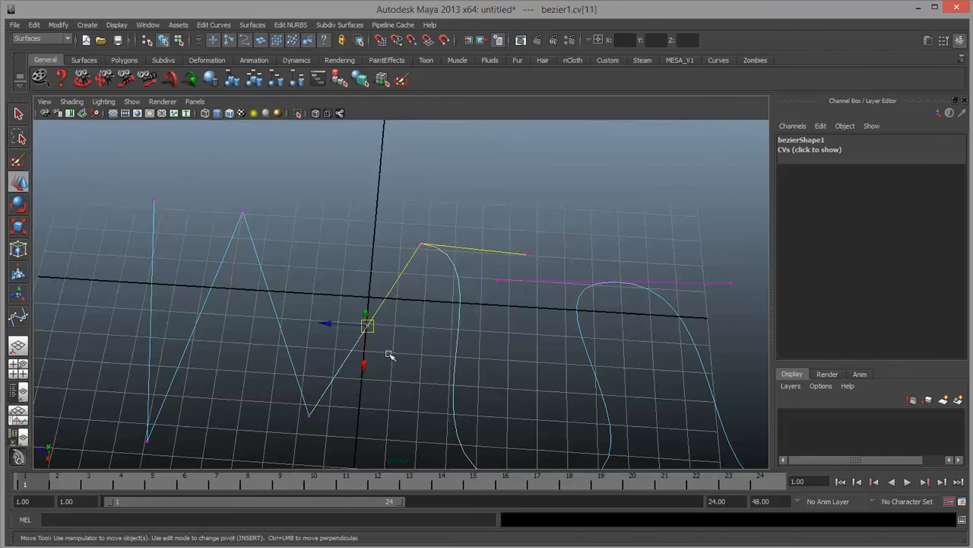
drag(369, 325, 494, 329)
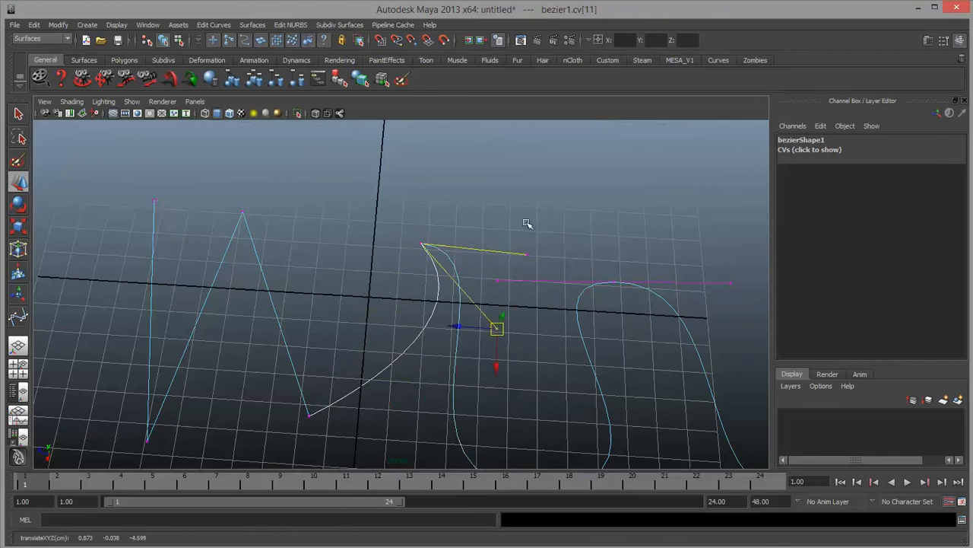
Stretch the outgoing tangent handle farther from the corner anchor and pull the incoming handle farther out to exaggerate the hook
key(Right)
key(Right)
drag(528, 254, 664, 243)
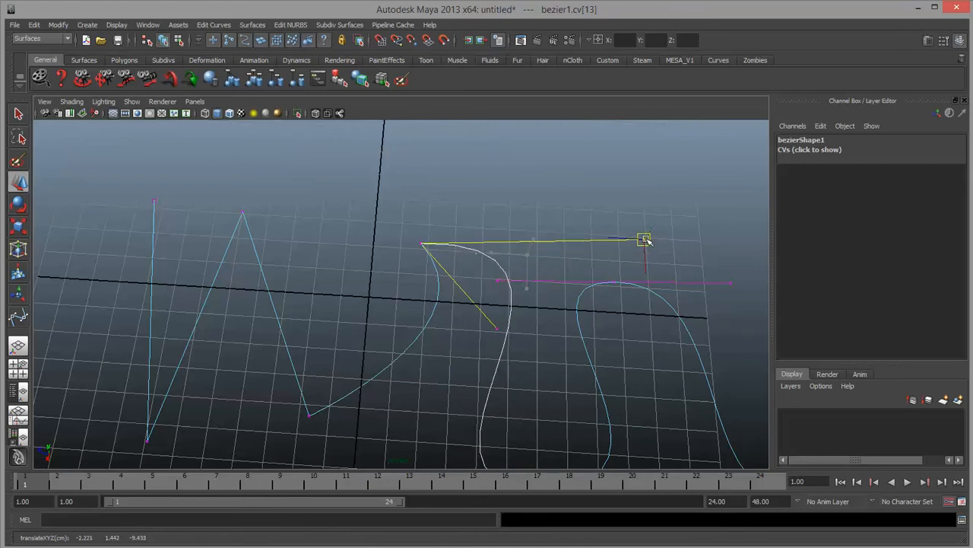
key(Left)
key(Left)
drag(502, 338, 541, 353)
Convert the sharp lower anchor just before the hook to Bezier, and shorten and raise its outgoing tangent handle
drag(322, 386, 255, 457)
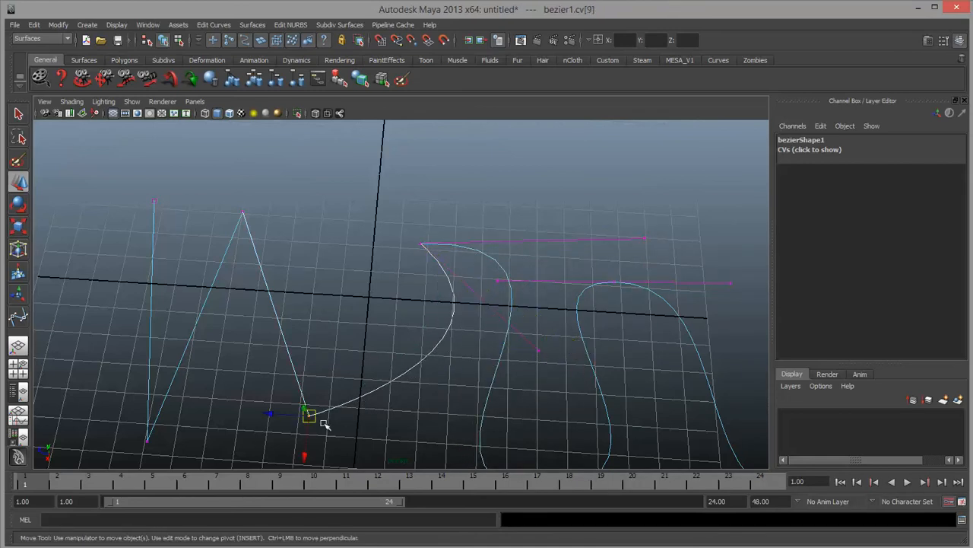
right_drag(312, 416, 314, 383)
scroll(455, 439, down, 2)
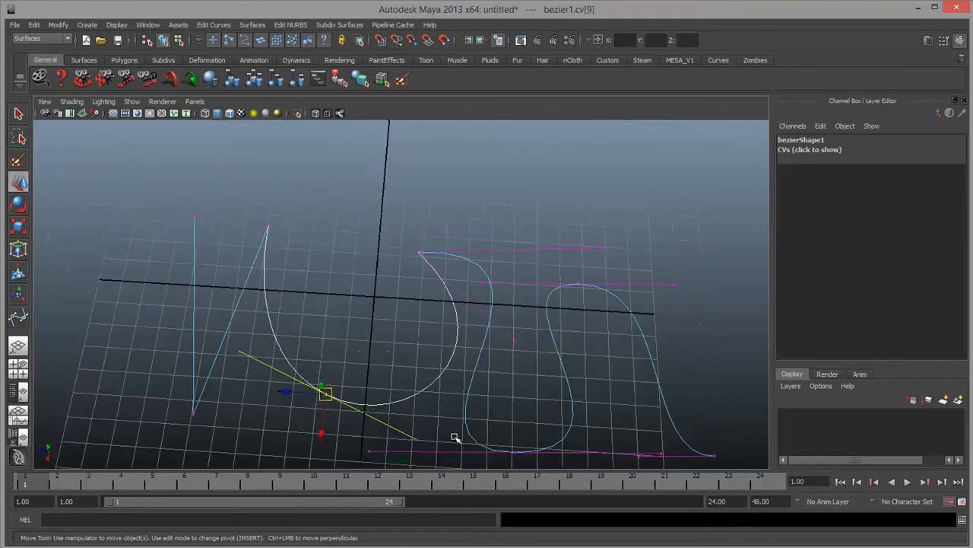
alt+middle_drag(455, 439, 457, 406)
drag(445, 379, 388, 435)
drag(422, 407, 384, 358)
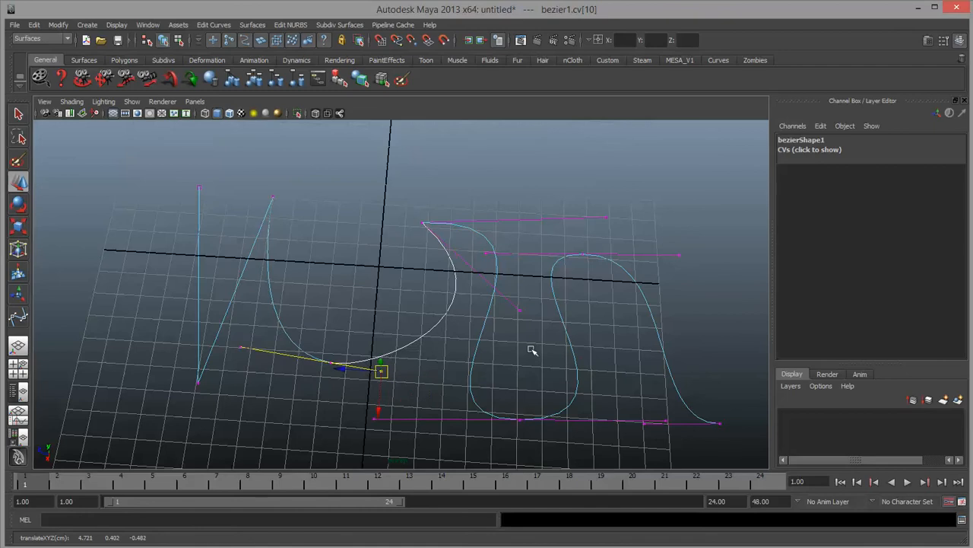
Pull the hook's incoming tangent handle closer to its anchor and inspect the reshaped Bezier curve from several angles
click(520, 310)
drag(522, 309, 459, 277)
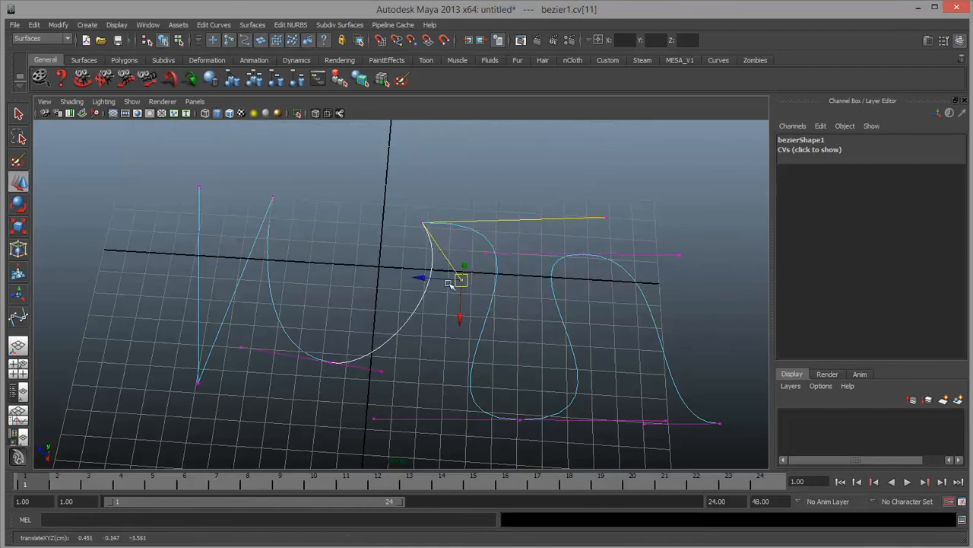
mouse_move(380, 327)
alt+mouse_down()
mouse_move(322, 339)
mouse_move(365, 328)
mouse_move(368, 337)
alt+mouse_up()
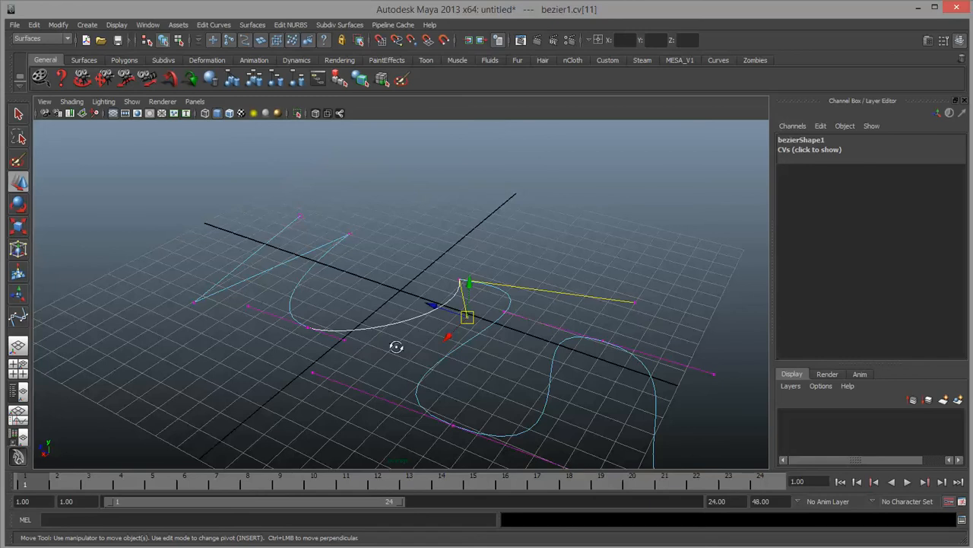
alt+drag(396, 346, 352, 349)
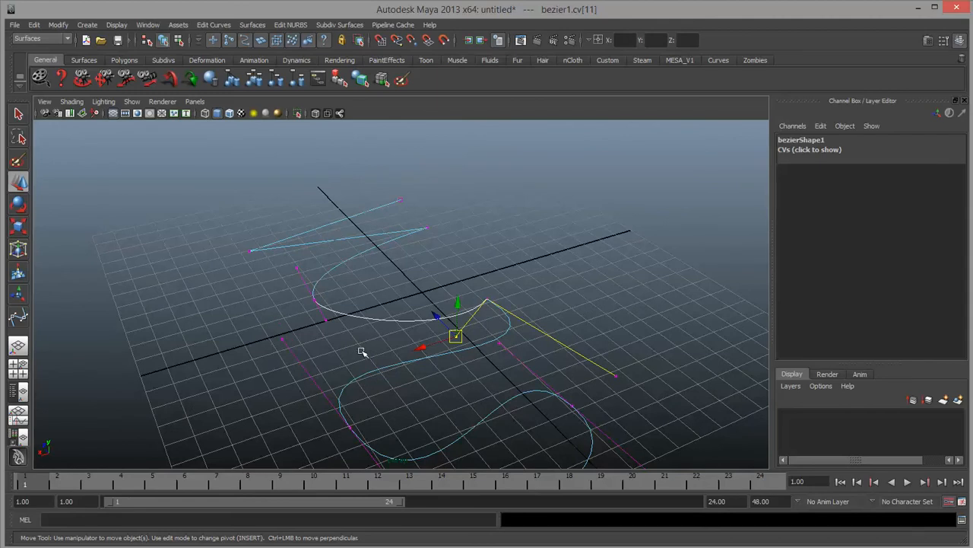
alt+drag(387, 326, 506, 345)
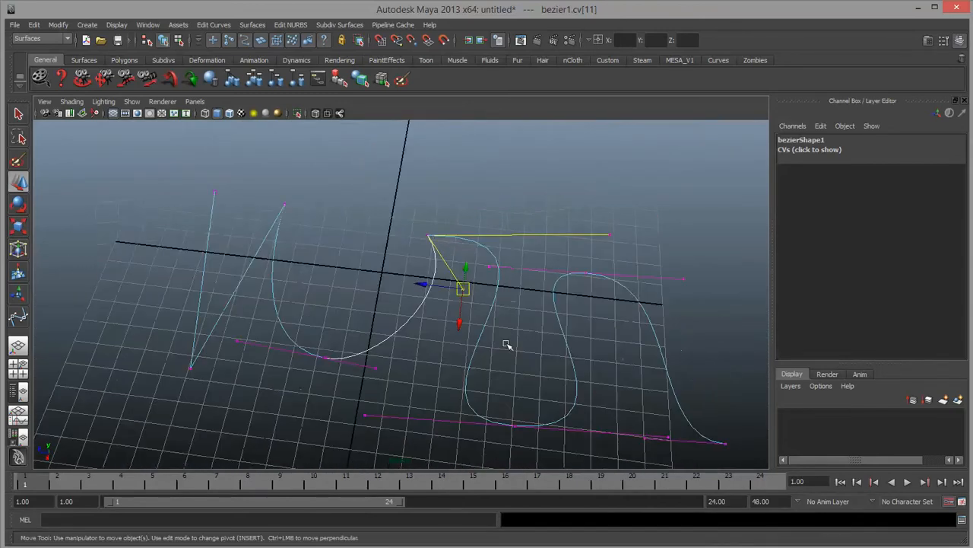
Return the Bezier curve to object mode and delete it from the scene
right_drag(408, 322, 450, 307)
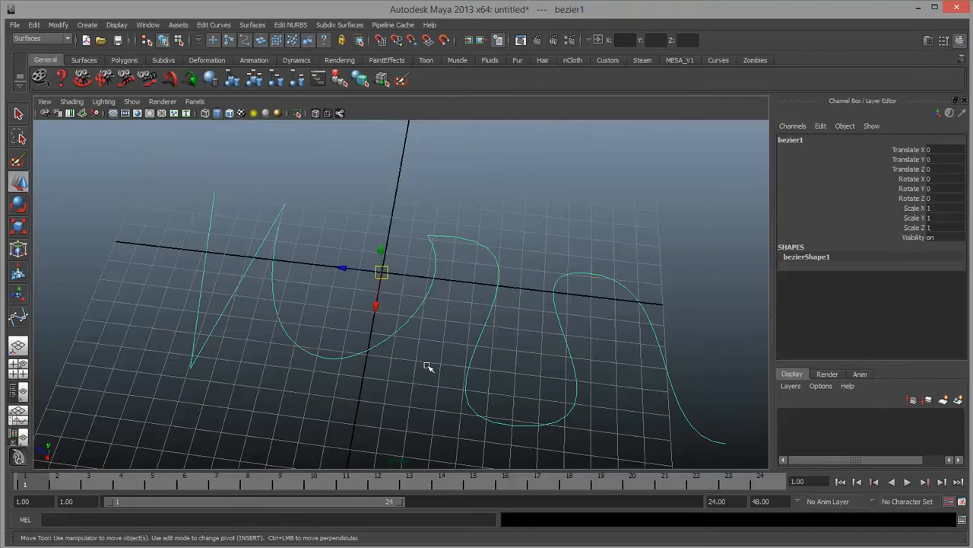
key(Delete)
alt+drag(460, 357, 378, 341)
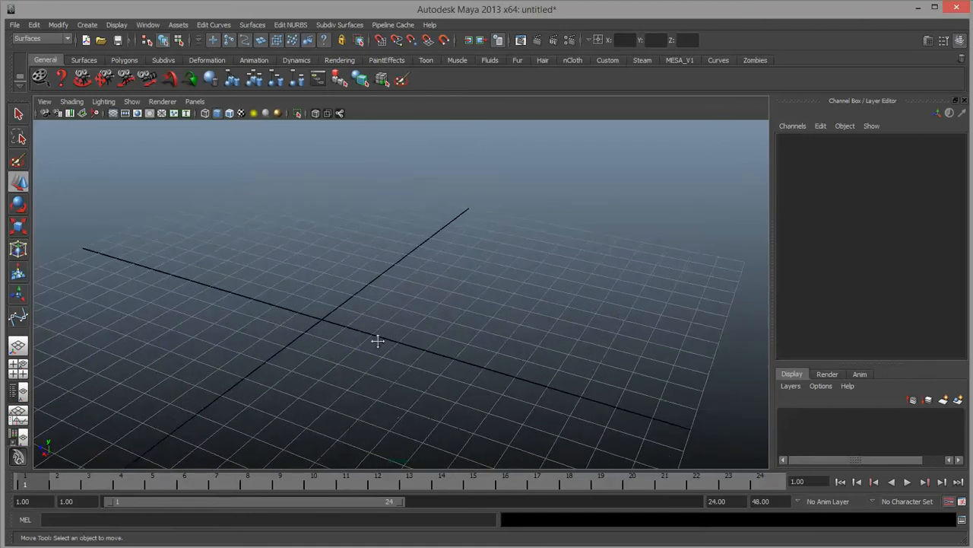
alt+middle_drag(378, 341, 441, 318)
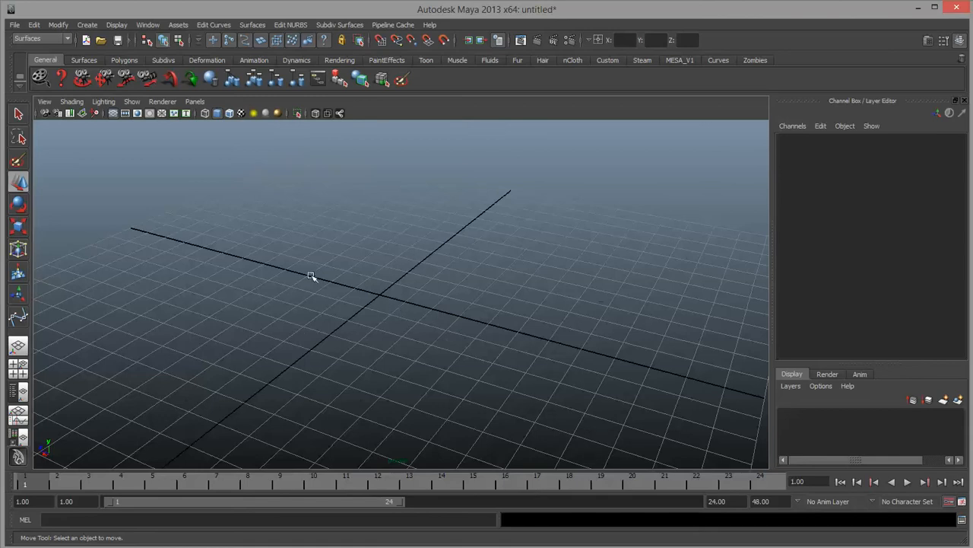
Create a NURBS circle primitive at the grid's origin
click(89, 26)
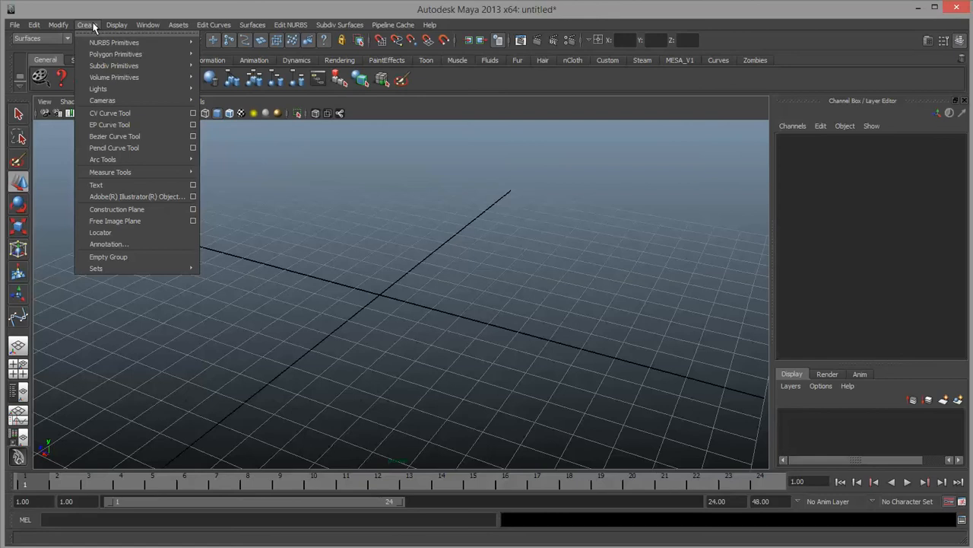
mouse_move(104, 46)
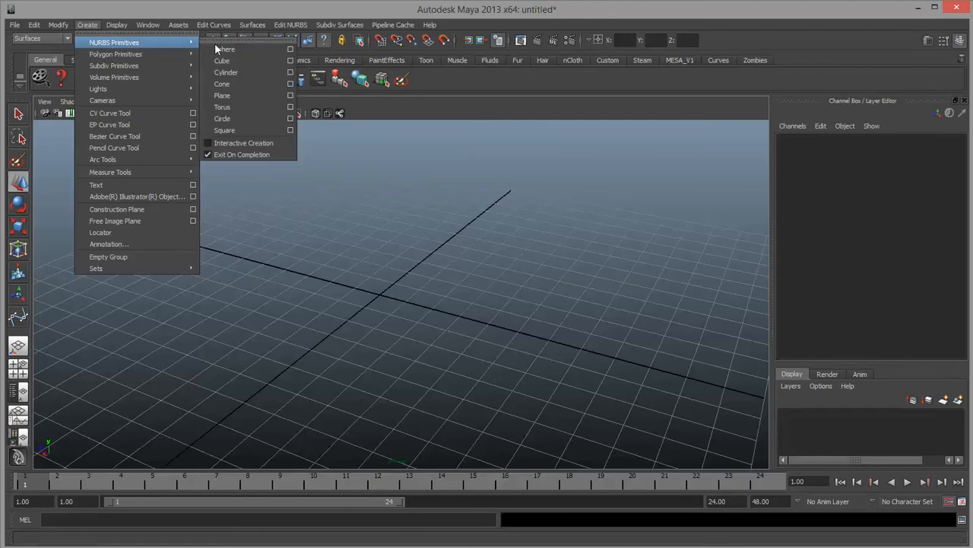
click(247, 117)
scroll(350, 250, up, 5)
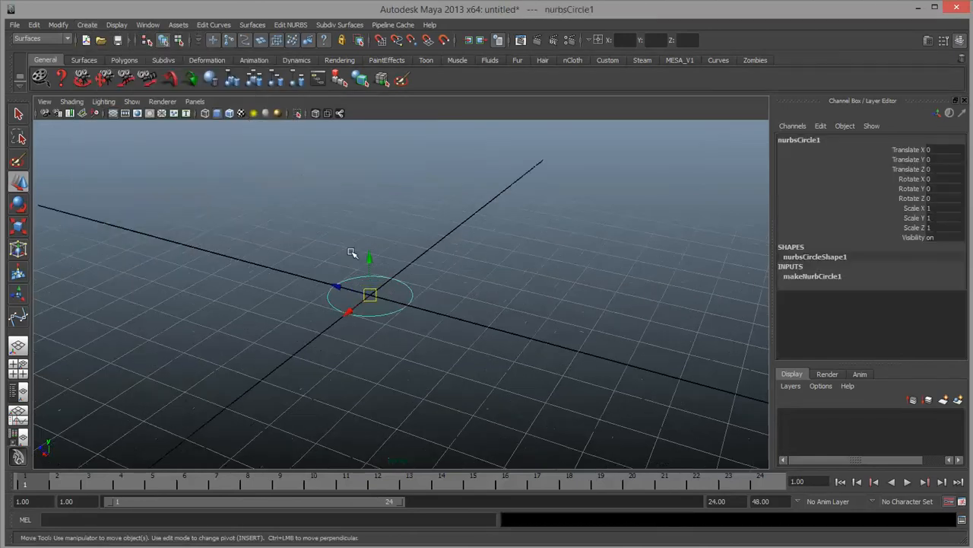
Display the NURBS circle's control vertices for editing, with the circle framed from above
alt+drag(328, 250, 433, 383)
scroll(384, 299, up, 3)
alt+right_drag(433, 383, 557, 366)
alt+middle_drag(557, 366, 518, 354)
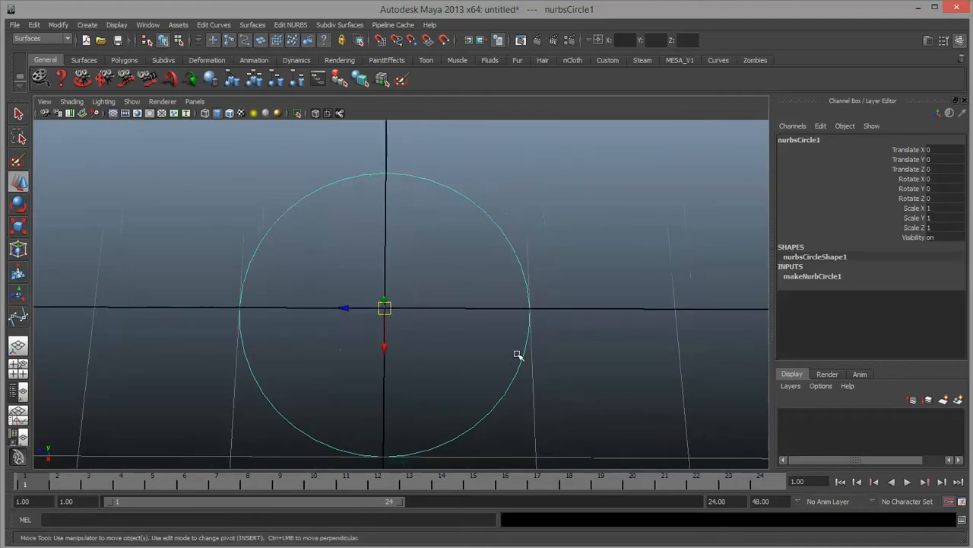
alt+drag(541, 325, 495, 300)
right_drag(493, 232, 446, 228)
alt+drag(393, 265, 419, 282)
alt+right_drag(419, 282, 419, 296)
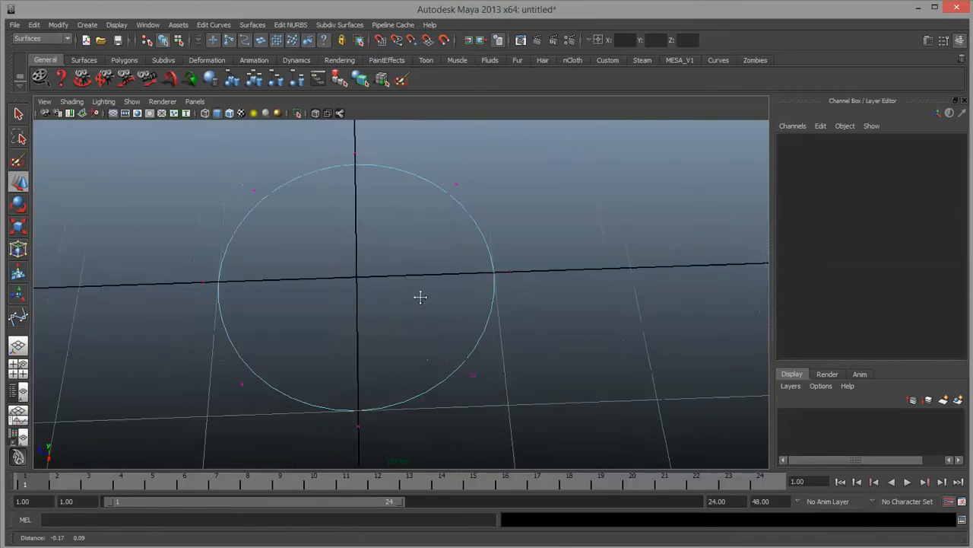
Select the circle's four diagonal control vertices and scale them inward near the centre to form a four-pointed star
drag(221, 178, 301, 250)
shift+drag(427, 158, 495, 208)
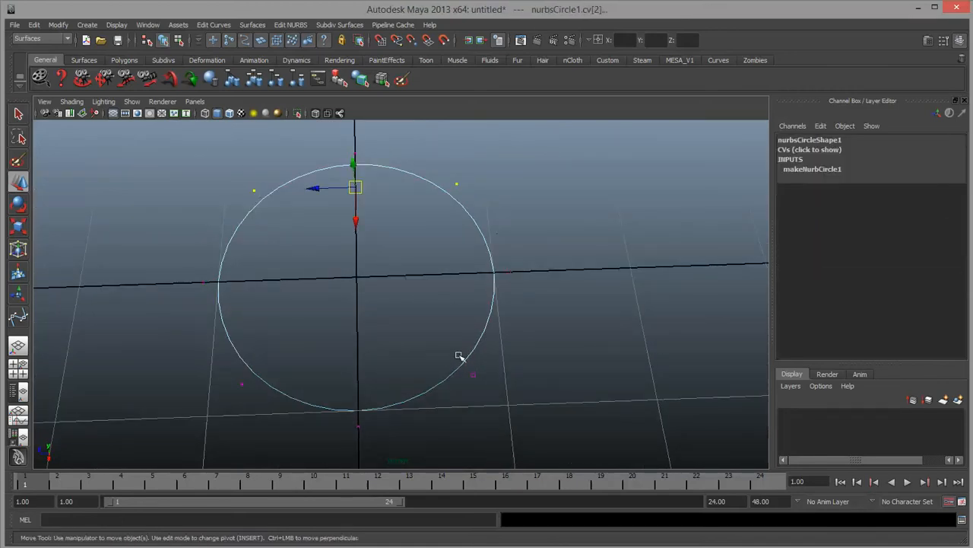
shift+drag(459, 354, 500, 400)
shift+drag(293, 367, 193, 430)
key(r)
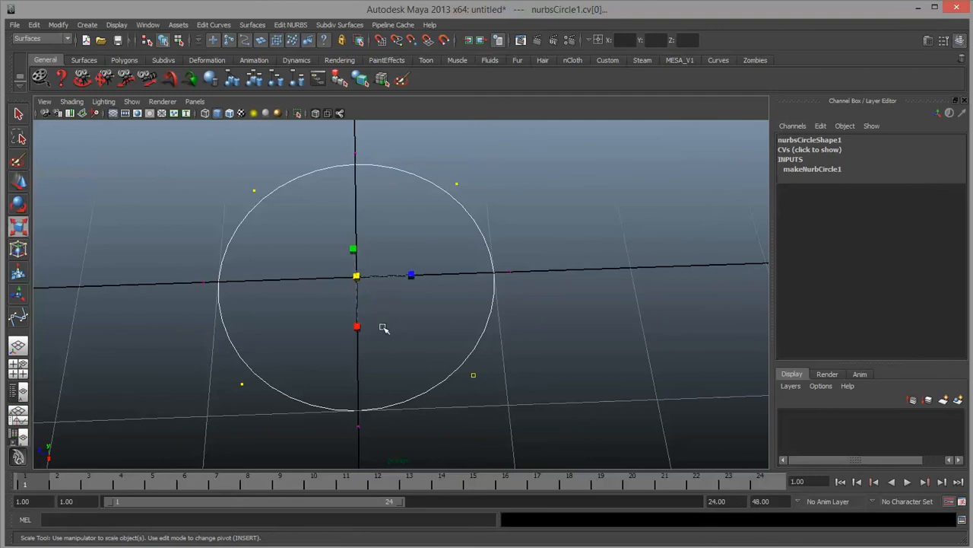
drag(364, 273, 224, 288)
alt+drag(479, 287, 404, 266)
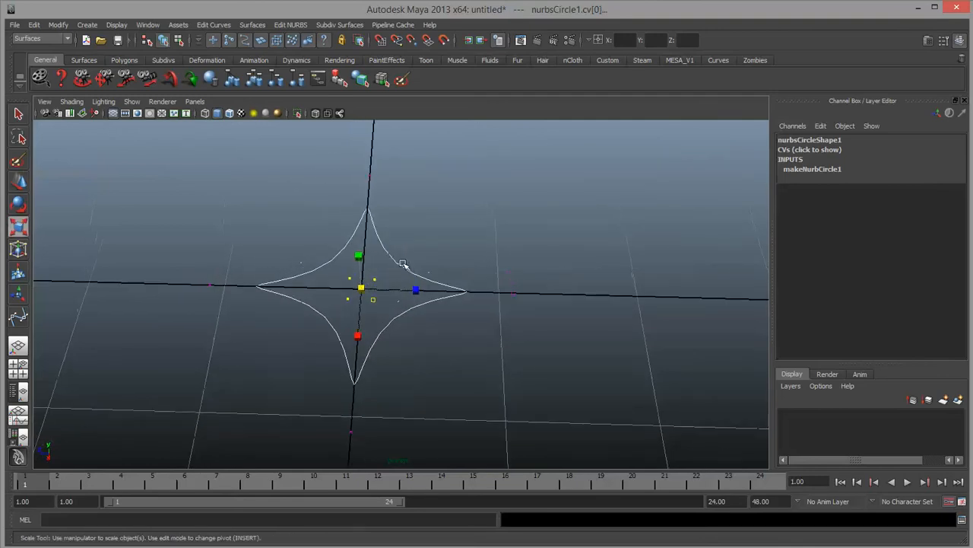
Mark eight curve points, one on each side of the star's four tips, and insert knots at them
right_click(397, 261)
right_drag(397, 261, 396, 232)
click(444, 281)
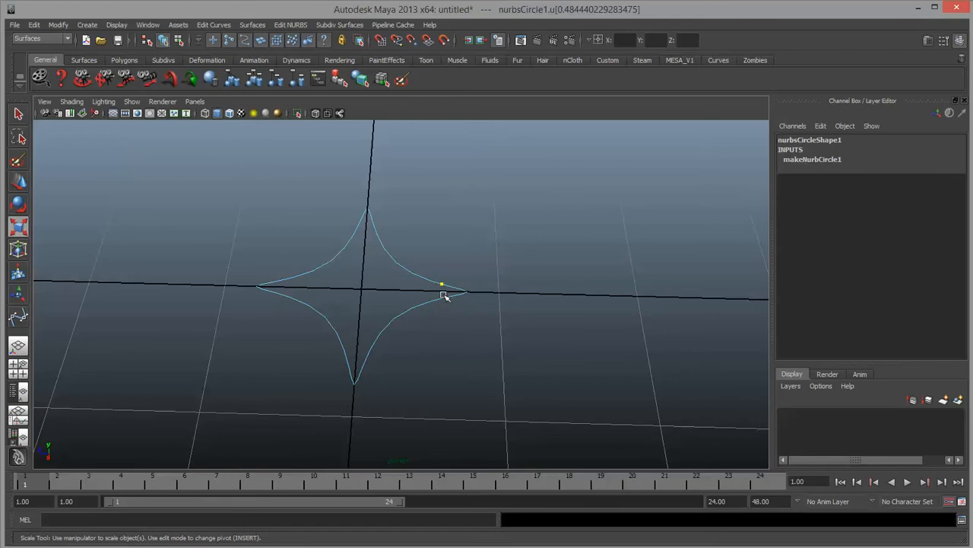
shift+click(442, 299)
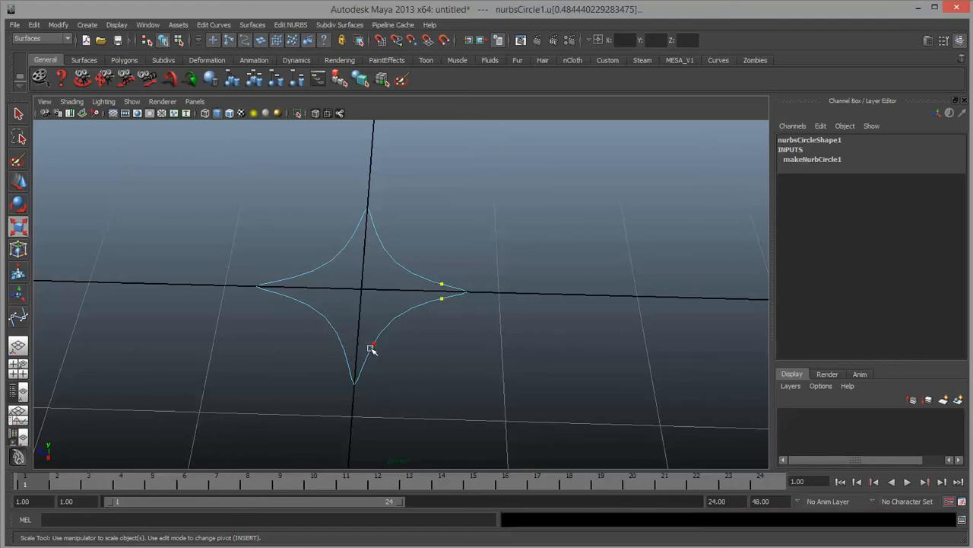
shift+click(366, 358)
shift+click(346, 356)
shift+click(284, 294)
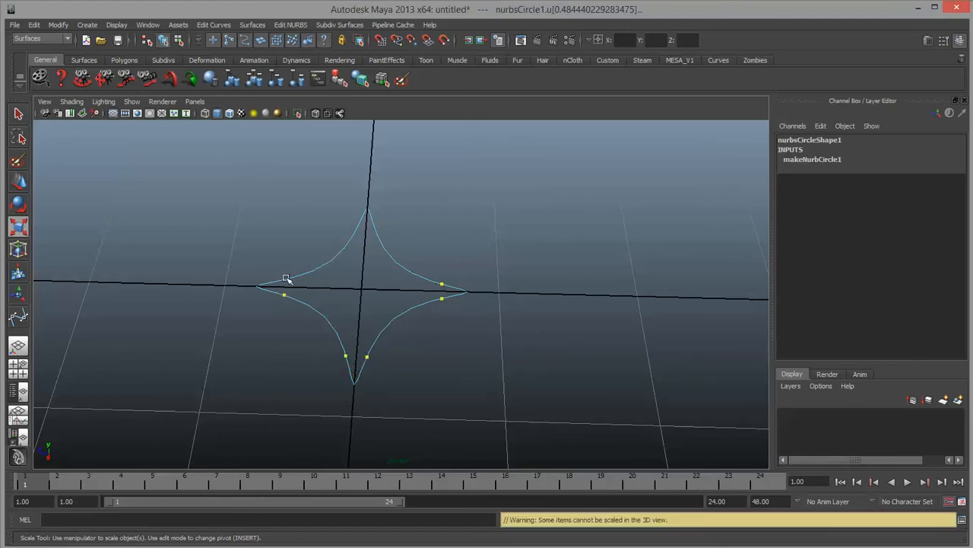
shift+click(284, 279)
shift+click(358, 226)
shift+click(374, 227)
click(221, 25)
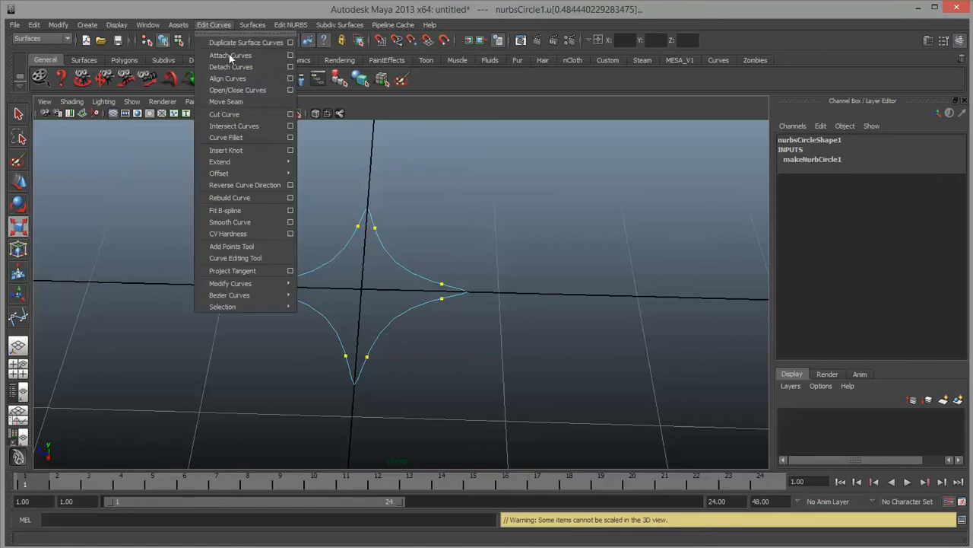
click(254, 151)
Select the control vertex pairs beside the two X-axis tips and scale them apart along Z to round those lobes
right_click(330, 249)
right_drag(330, 249, 308, 248)
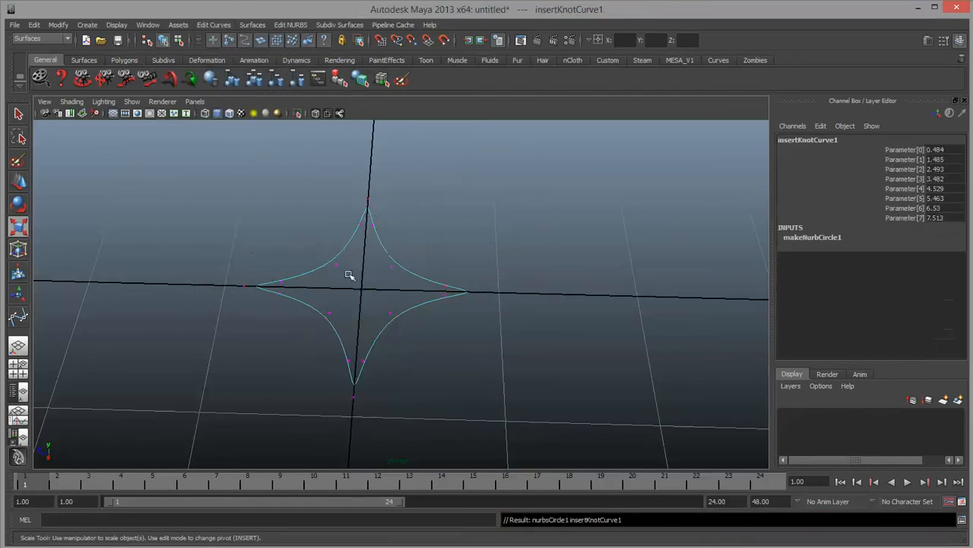
drag(343, 211, 419, 247)
shift+drag(332, 345, 395, 375)
drag(418, 290, 750, 316)
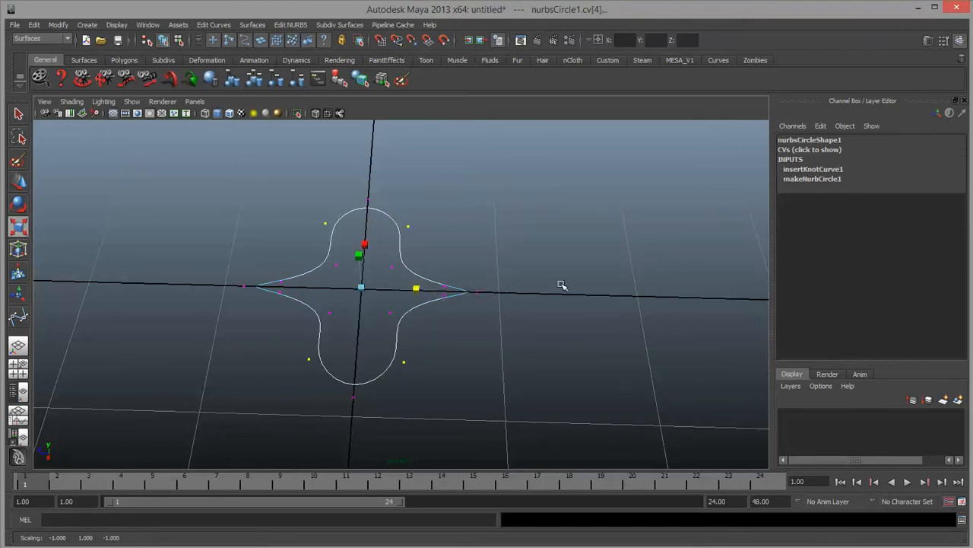
Scale the control vertex pairs beside the two Z-axis tips apart along X to complete the four-lobed clover shape
click(445, 290)
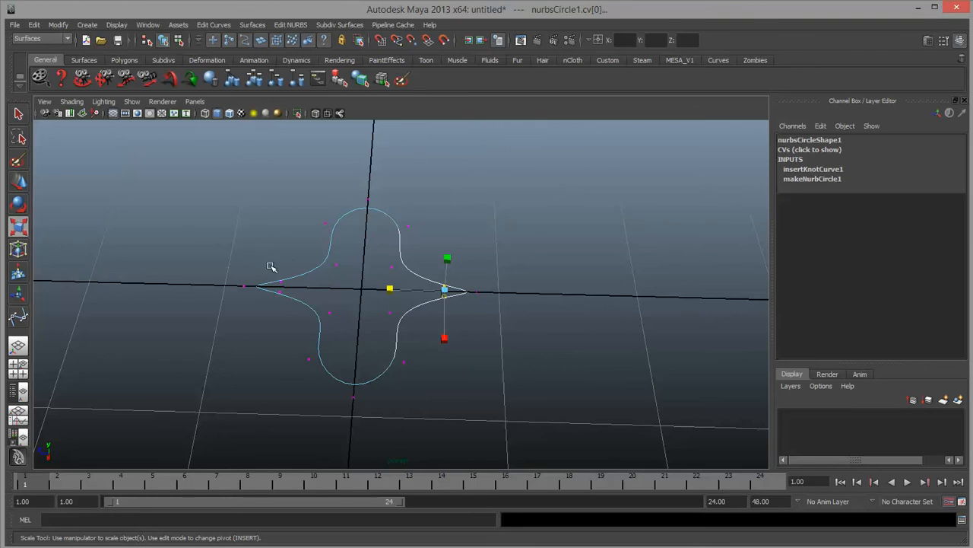
shift+drag(271, 267, 289, 317)
drag(360, 334, 374, 380)
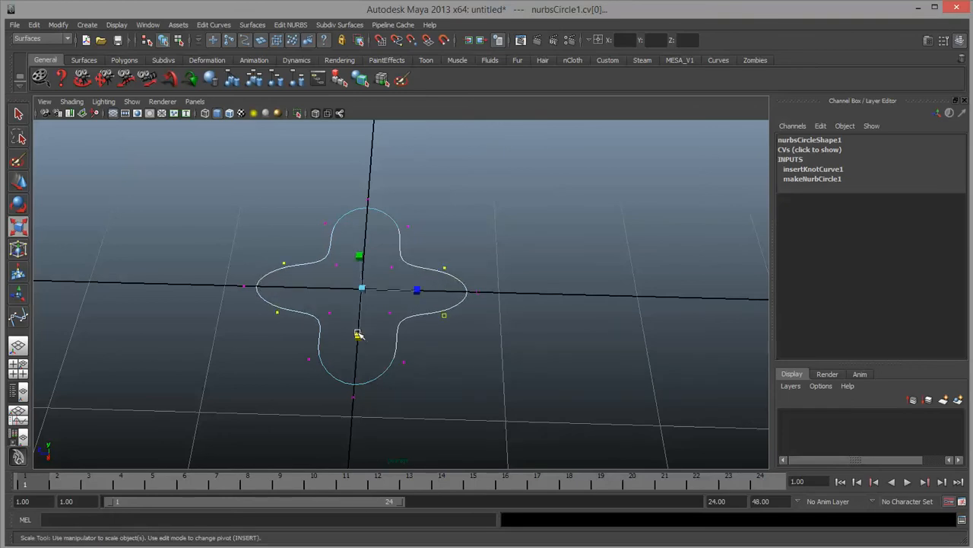
drag(358, 334, 493, 299)
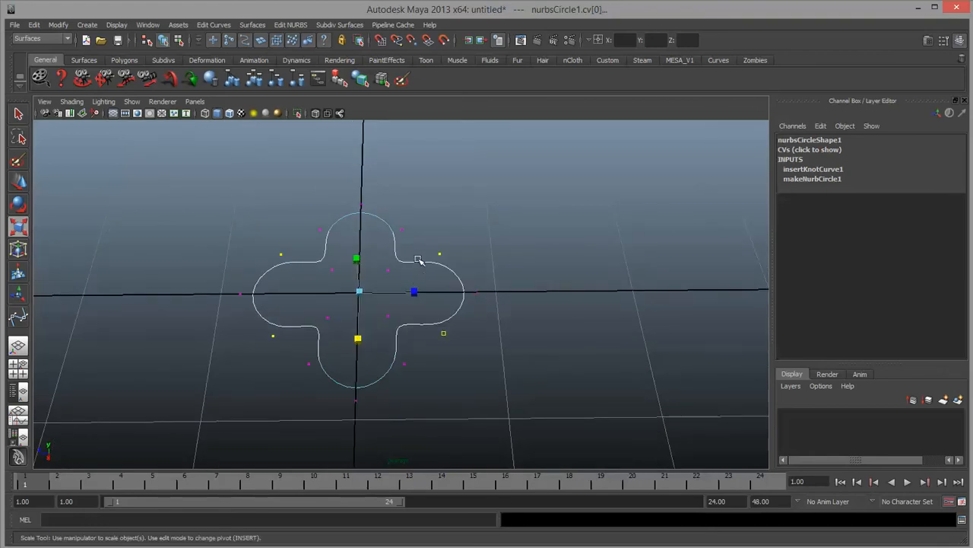
Return the clover curve to object mode and stand it upright by setting its Rotate X to 90
mouse_move(419, 260)
right_down()
mouse_move(429, 249)
mouse_move(424, 260)
right_up()
right_click(425, 263)
click(464, 248)
click(532, 322)
alt+drag(532, 322, 625, 262)
click(419, 334)
key(r)
key(e)
double_click(950, 178)
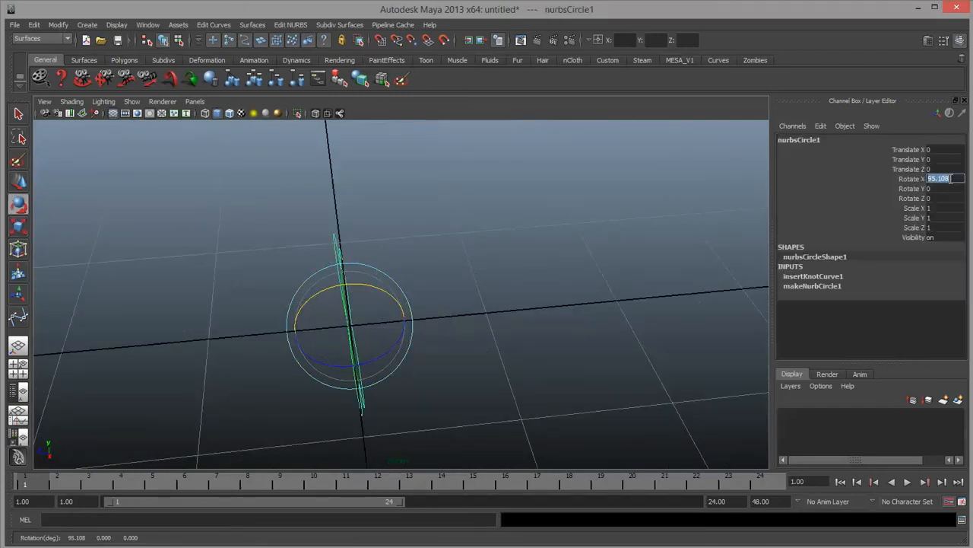
text(90)
key(Return)
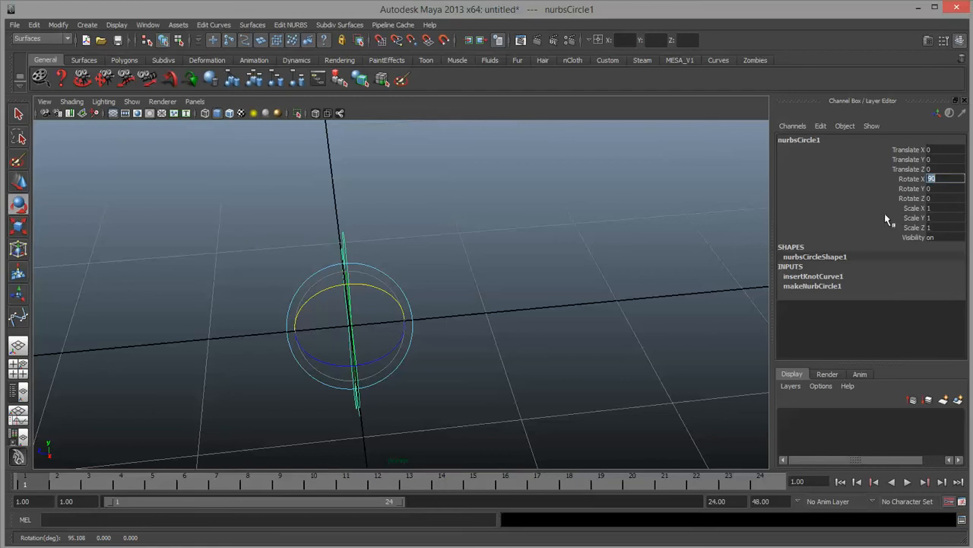
click(549, 218)
Start a CV curve with its first control vertex at the centre of the clover profile
alt+drag(549, 217, 463, 358)
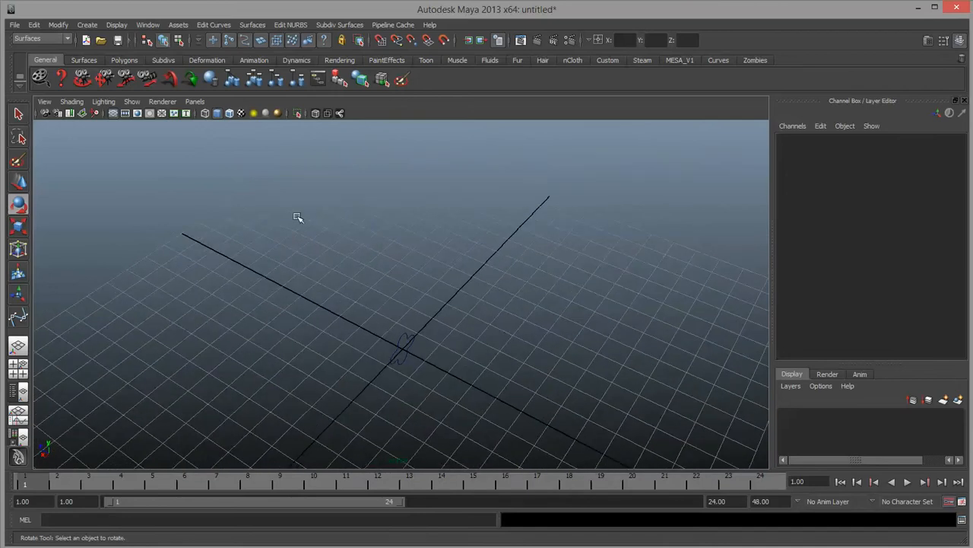
click(87, 24)
click(107, 113)
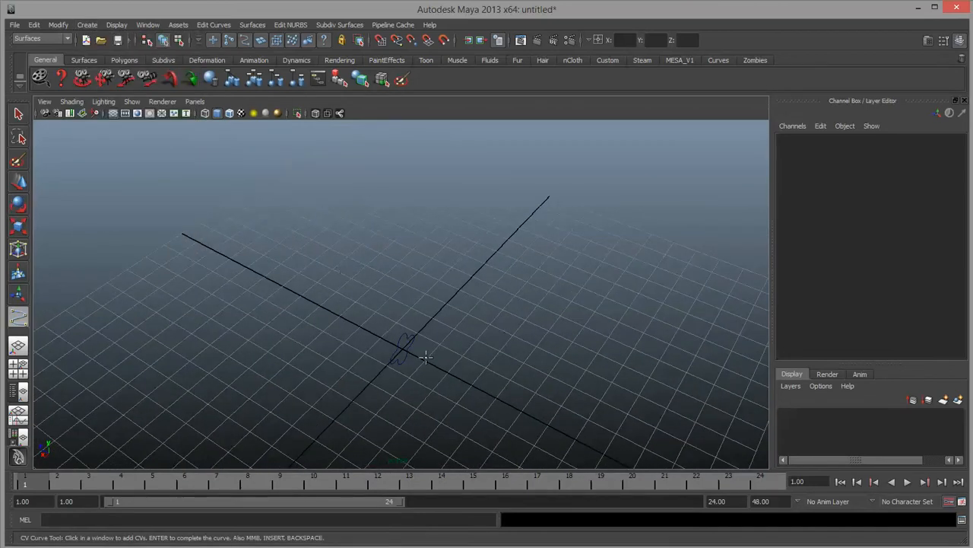
scroll(427, 358, up, 5)
alt+middle_drag(473, 386, 394, 257)
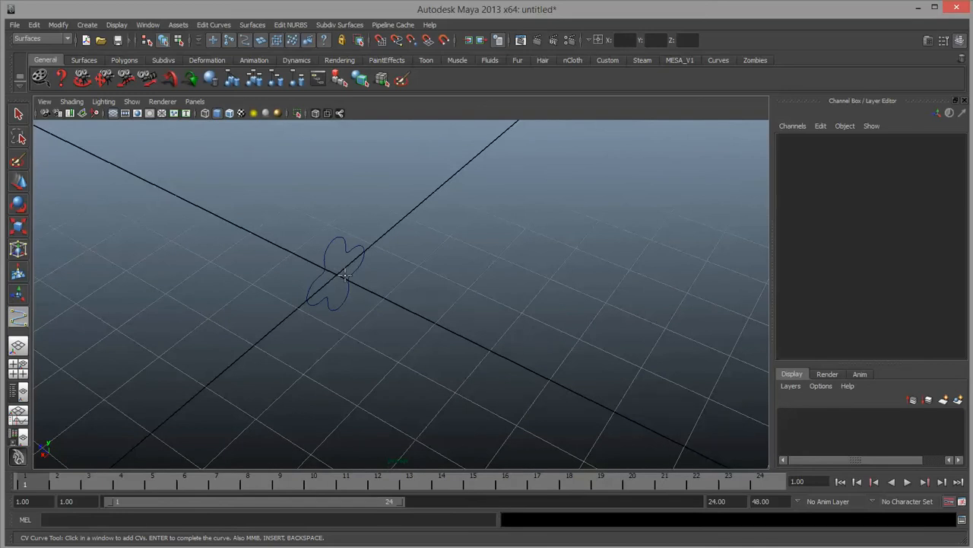
click(337, 275)
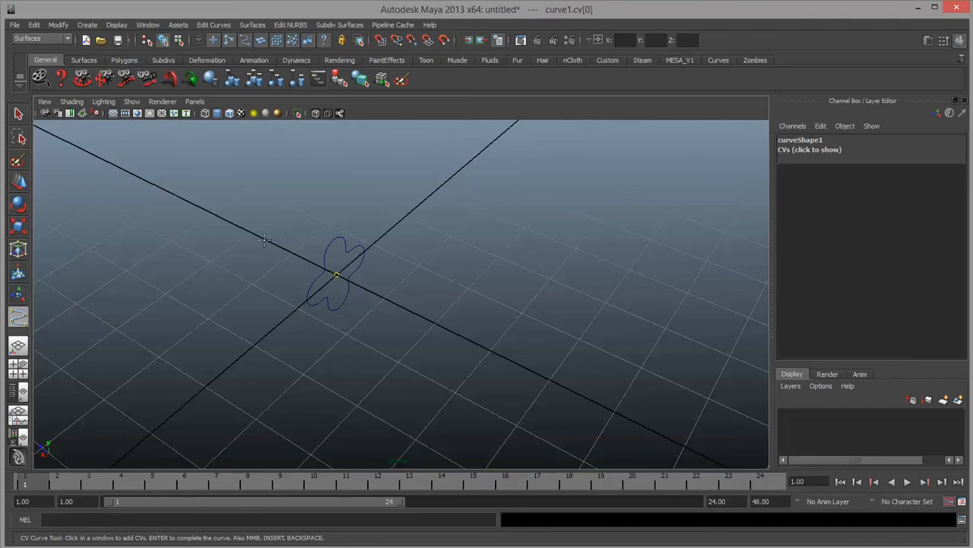
alt+drag(264, 240, 479, 337)
alt+drag(382, 300, 408, 294)
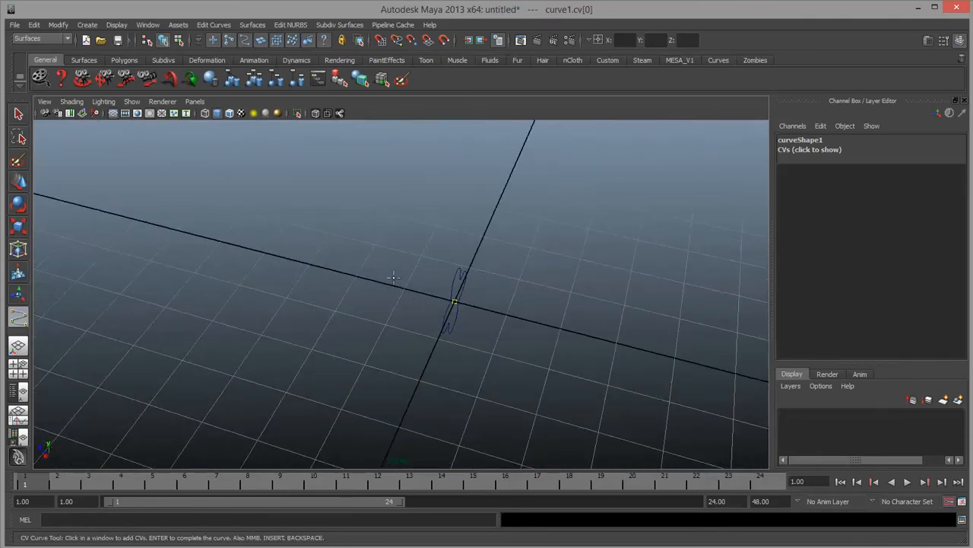
alt+right_drag(393, 276, 267, 293)
alt+middle_drag(267, 294, 276, 306)
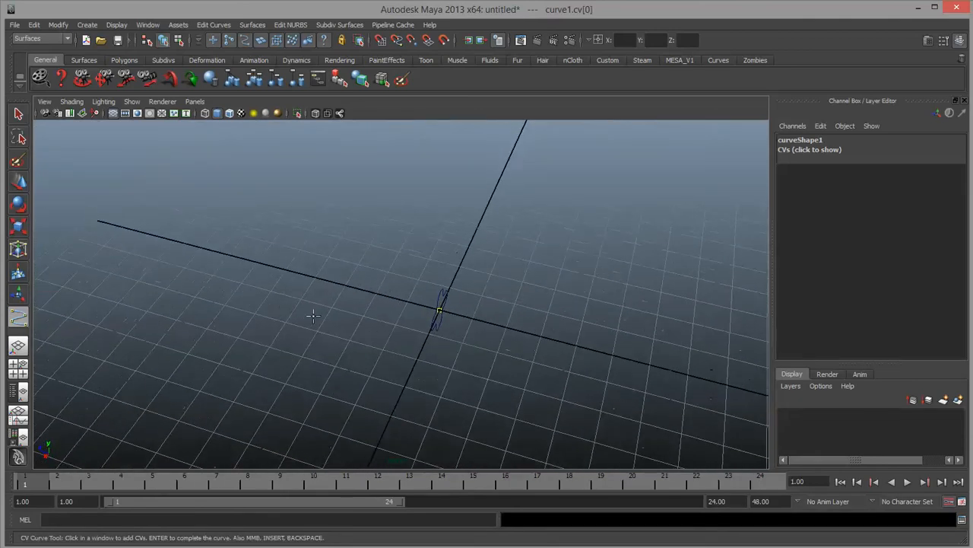
Add twelve more control vertices in a wide winding loop around the grid and finish the CV curve
click(328, 367)
click(180, 318)
click(185, 251)
click(267, 199)
click(411, 214)
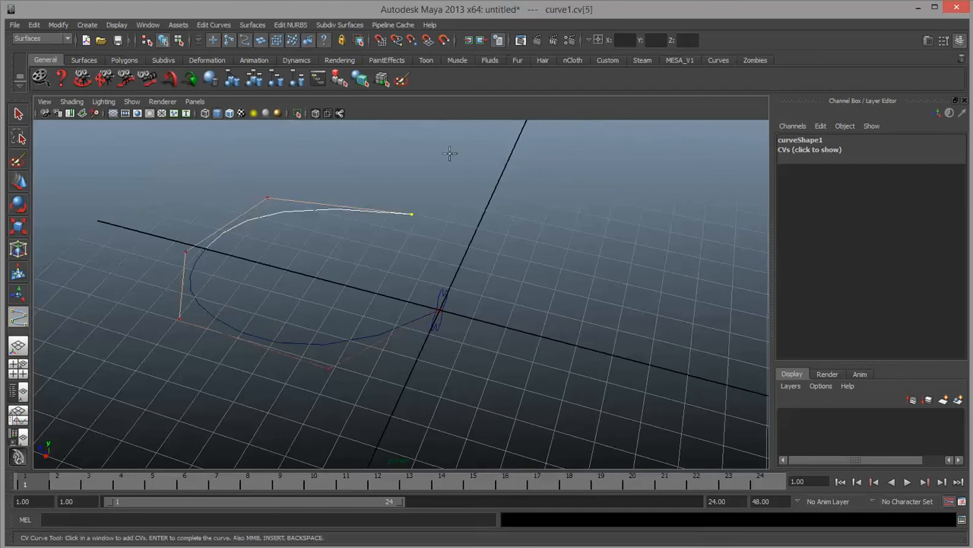
click(450, 154)
click(563, 224)
click(600, 295)
click(687, 246)
click(692, 346)
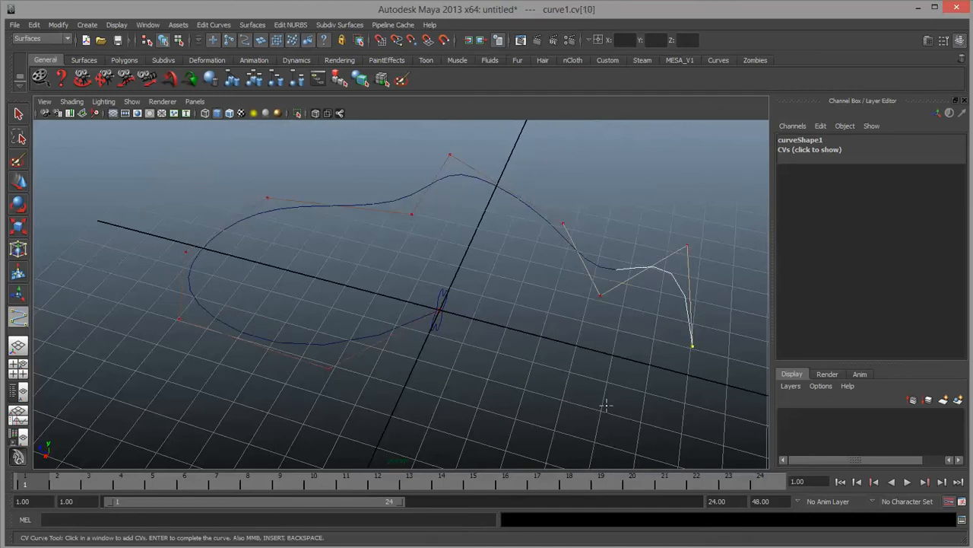
click(601, 380)
alt+drag(601, 380, 528, 330)
click(434, 295)
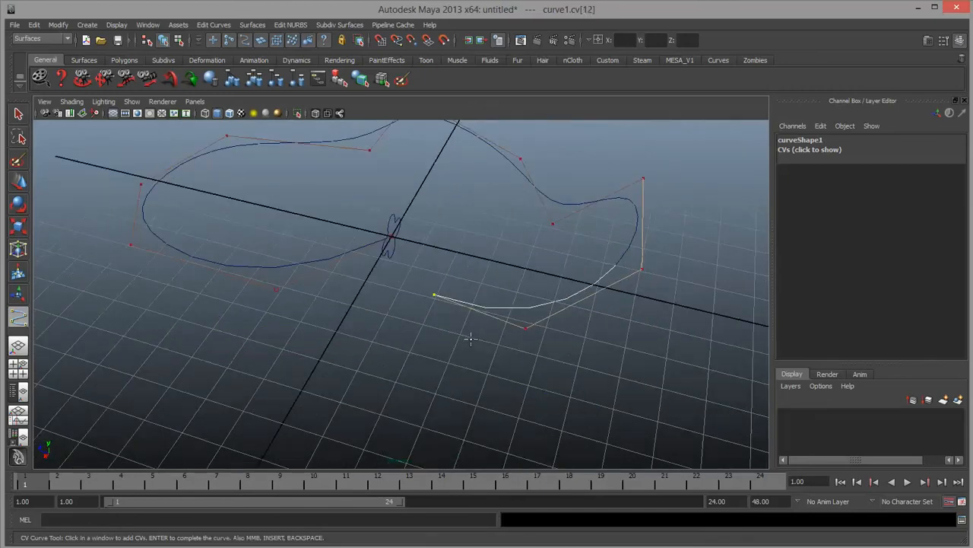
key(Return)
key(e)
Select three neighbouring control vertices on the far bend of the CV curve and raise them above the grid
alt+drag(456, 304, 518, 299)
right_drag(518, 299, 451, 295)
drag(340, 245, 454, 300)
key(w)
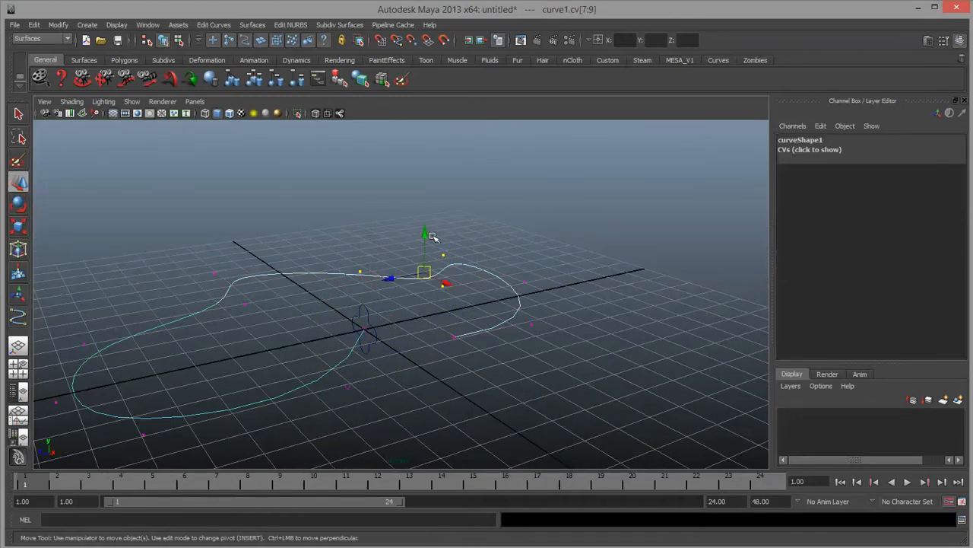
drag(424, 231, 446, 162)
click(451, 248)
click(445, 228)
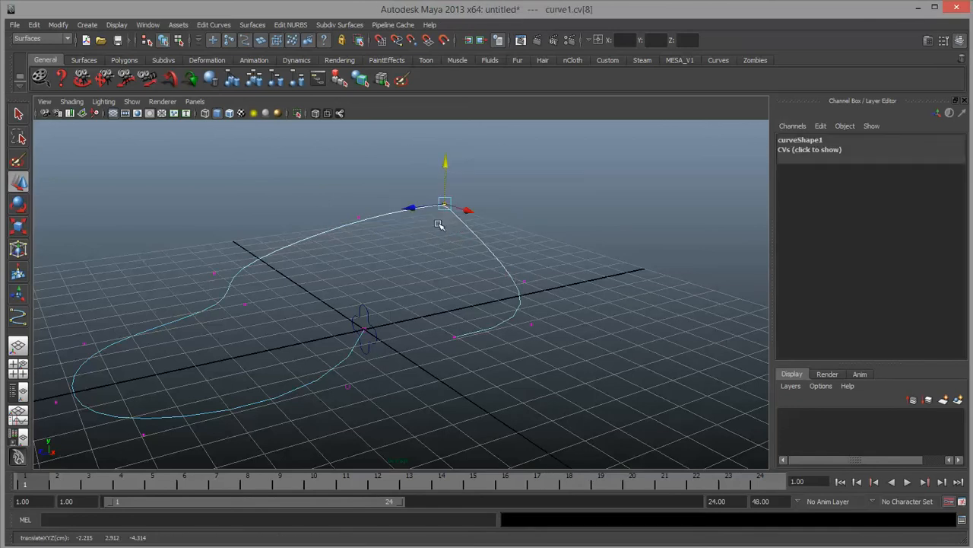
Lower two control vertices on the path's opposite stretch one at a time, and return the curve to object mode
alt+drag(373, 301, 289, 277)
click(135, 306)
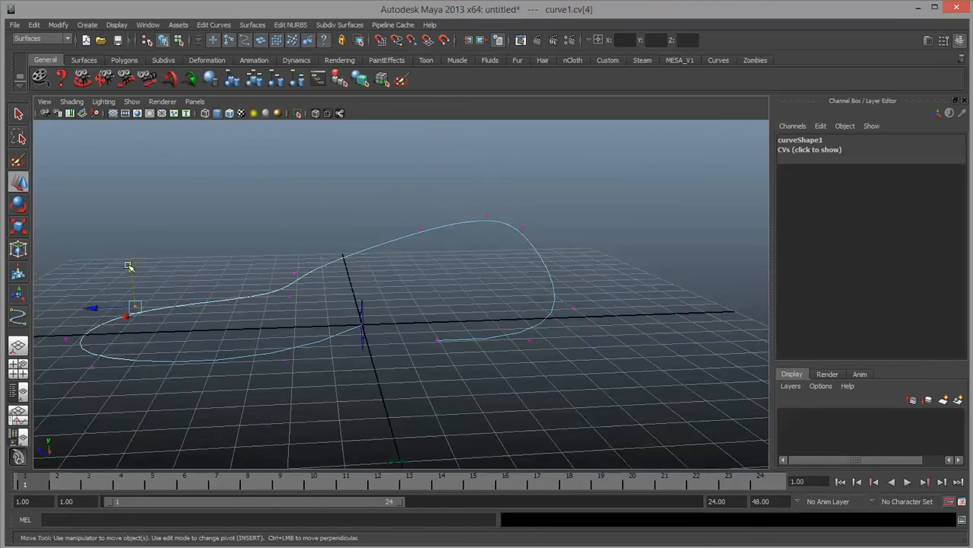
drag(127, 266, 129, 297)
click(289, 297)
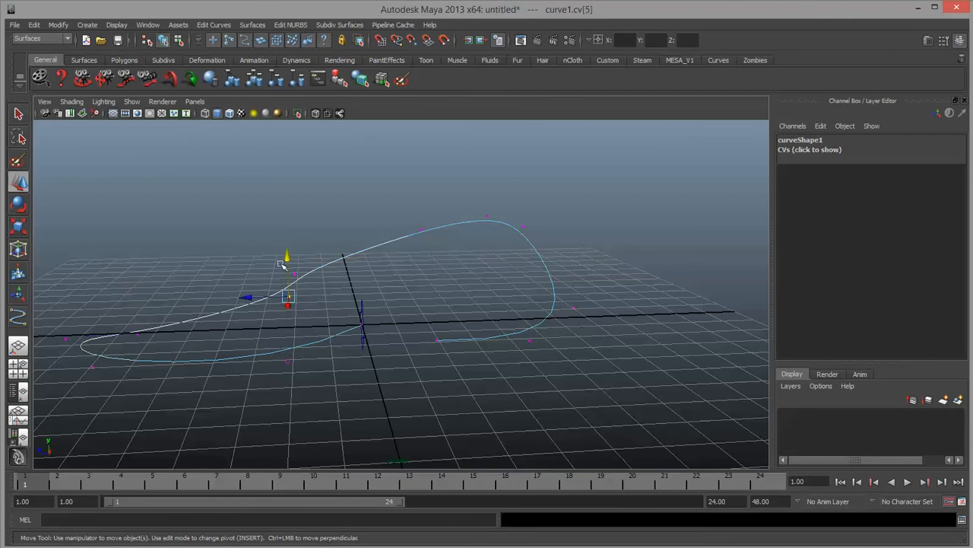
drag(286, 257, 288, 272)
alt+drag(520, 308, 551, 261)
right_drag(556, 258, 592, 244)
Examine how the clover profile sits at the start of the path curve, selecting each of the two curves in turn
alt+drag(569, 298, 424, 311)
alt+right_drag(423, 311, 434, 256)
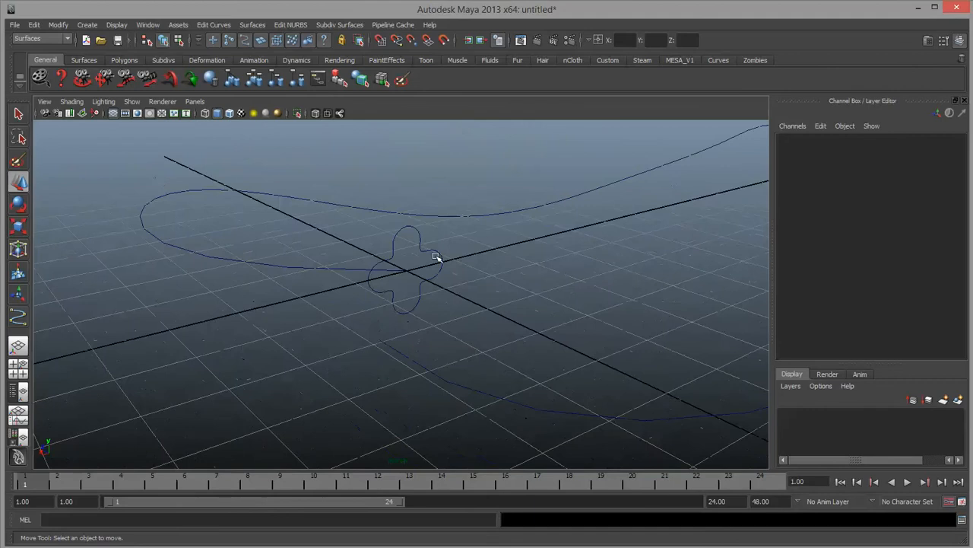
click(433, 256)
scroll(346, 311, up, 8)
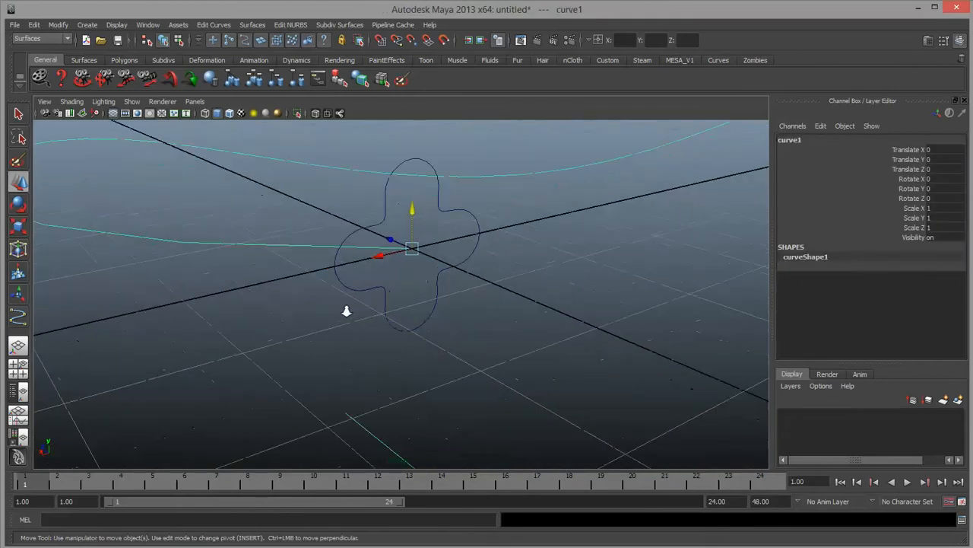
alt+middle_drag(346, 311, 356, 342)
alt+drag(396, 339, 283, 331)
alt+drag(682, 321, 447, 297)
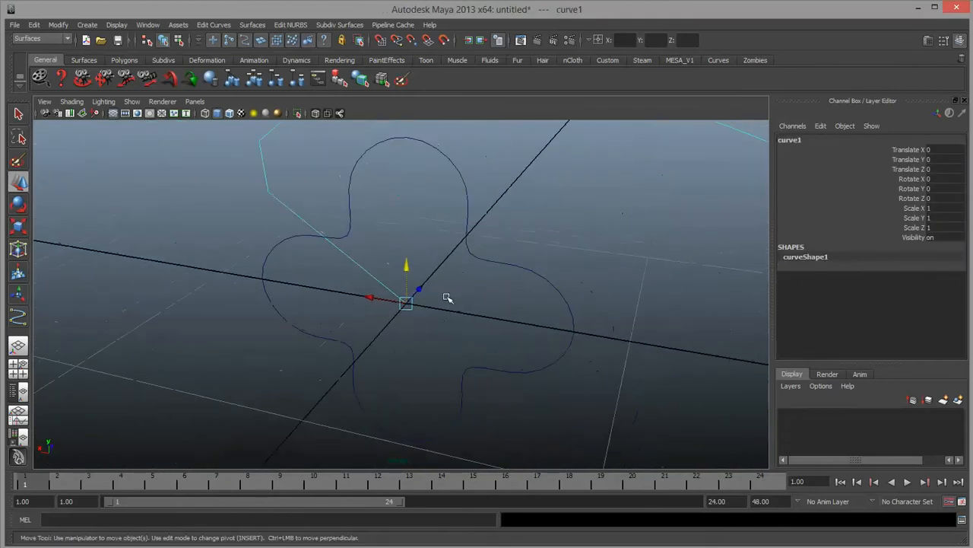
click(522, 294)
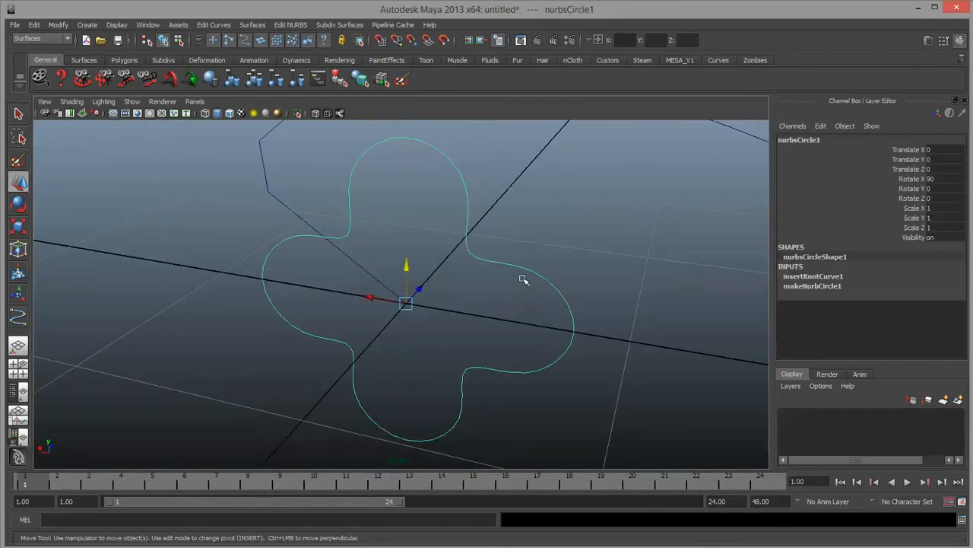
click(351, 263)
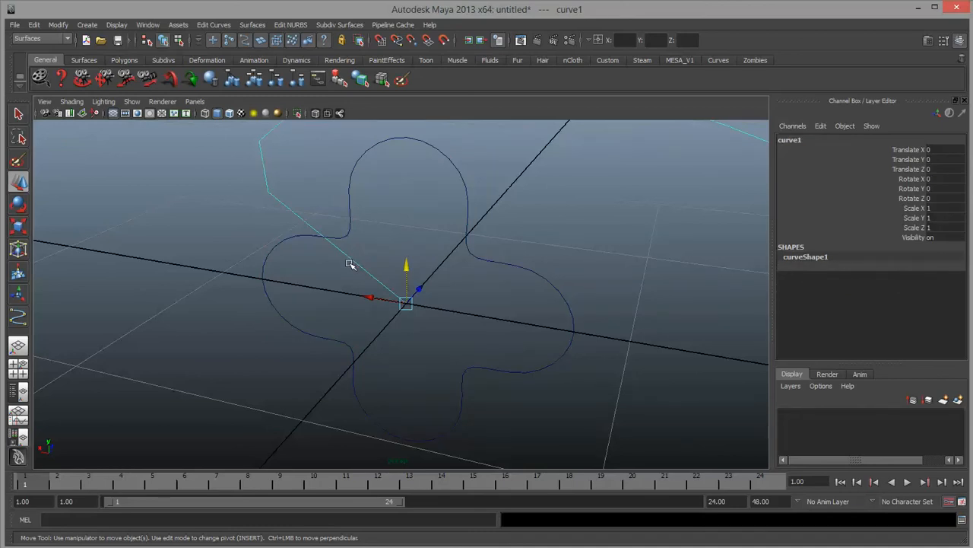
alt+drag(349, 263, 461, 301)
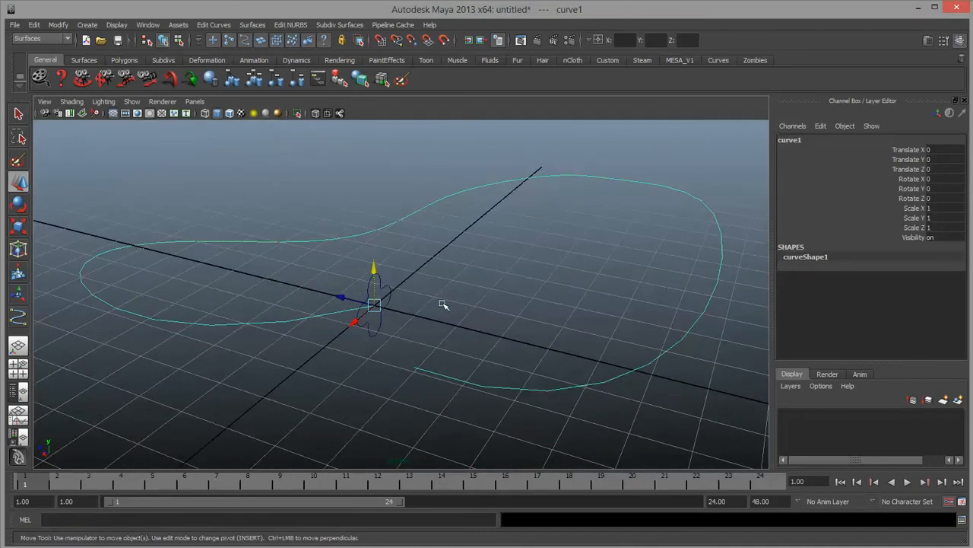
Move the clover profile off the path curve into the open area of the loop, and check each curve by selecting it
click(395, 280)
click(389, 291)
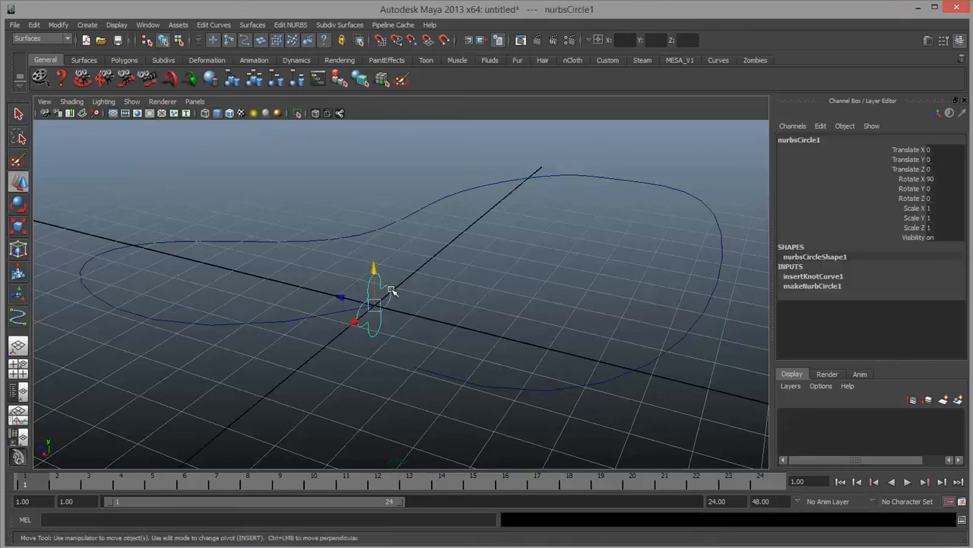
drag(373, 308, 563, 255)
click(337, 306)
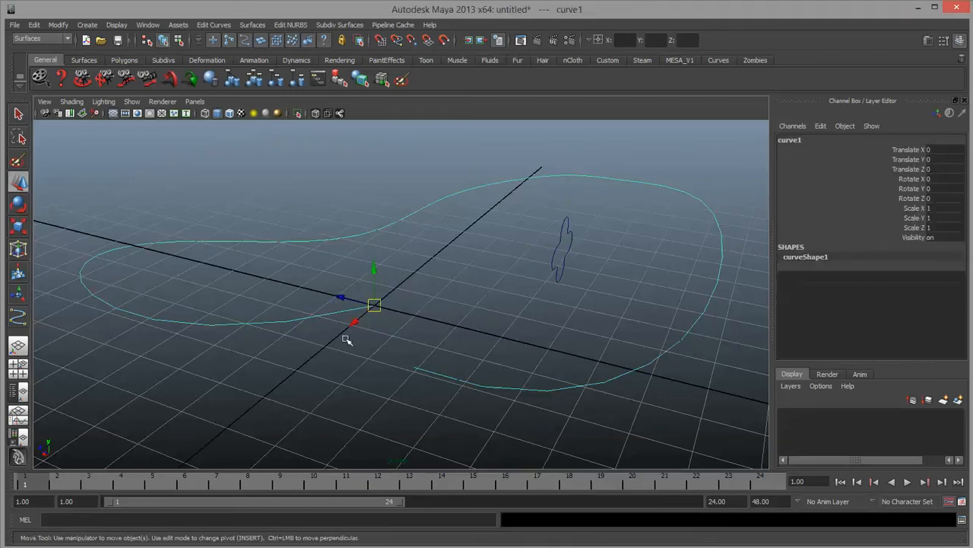
click(511, 280)
click(561, 245)
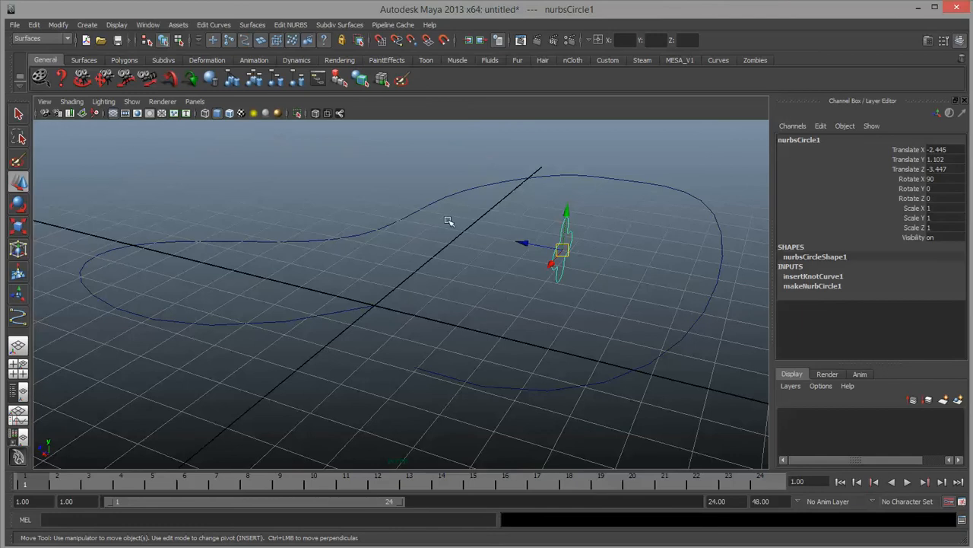
Curve-snap the clover profile onto the path, slide it to the path's far end, and return it to the start point at the origin
key(c)
drag(561, 252, 412, 214)
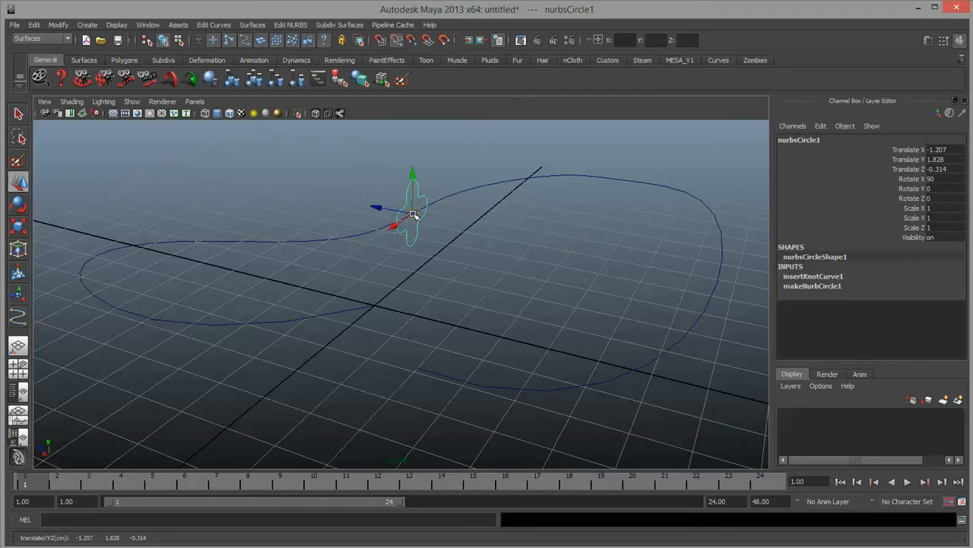
drag(413, 214, 397, 370)
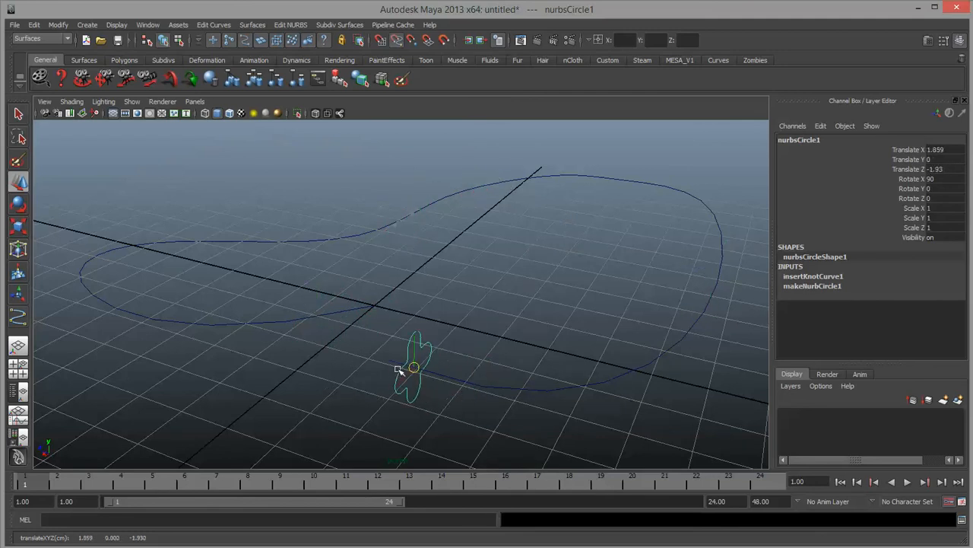
drag(567, 395, 406, 302)
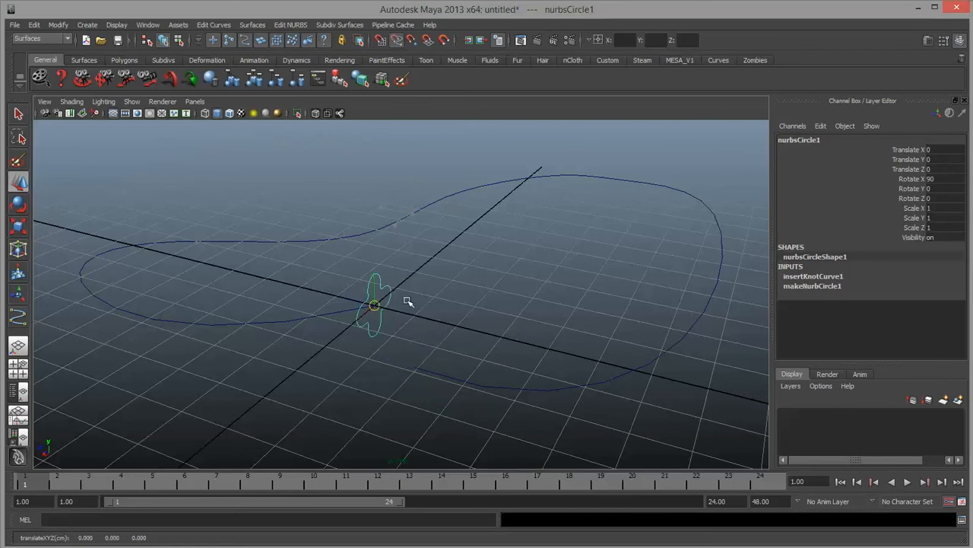
Rotate the clover profile about the Y axis to about 50 degrees so it faces along the path's start, and deselect it
key(e)
alt+drag(419, 307, 403, 266)
alt+drag(498, 339, 430, 282)
click(430, 282)
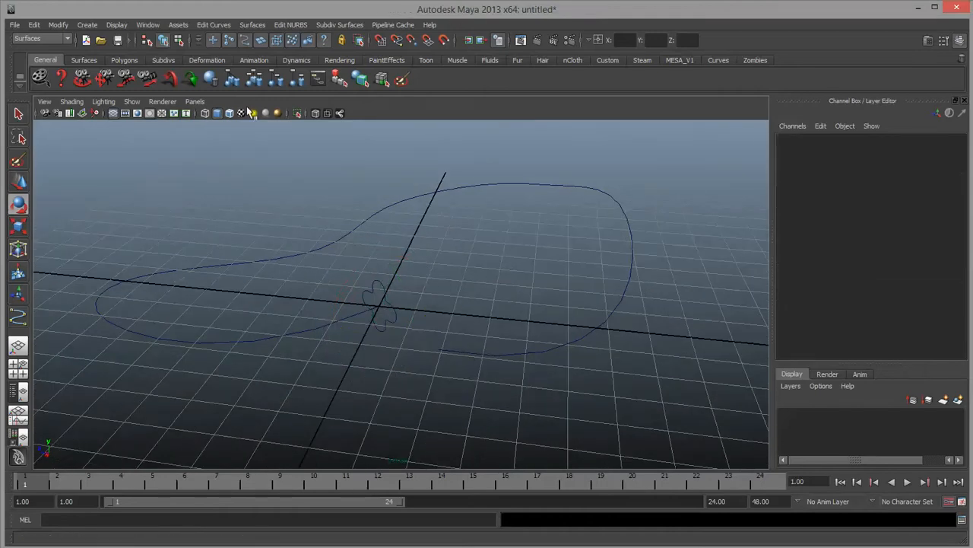
Select the clover profile followed by the path curve, and reset the surface Extrude options to their defaults
click(252, 25)
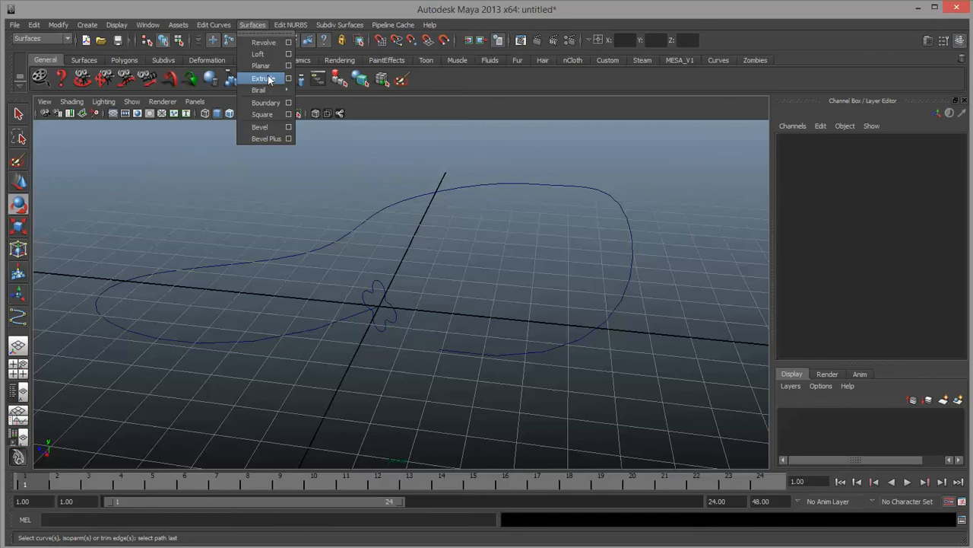
click(399, 236)
click(366, 286)
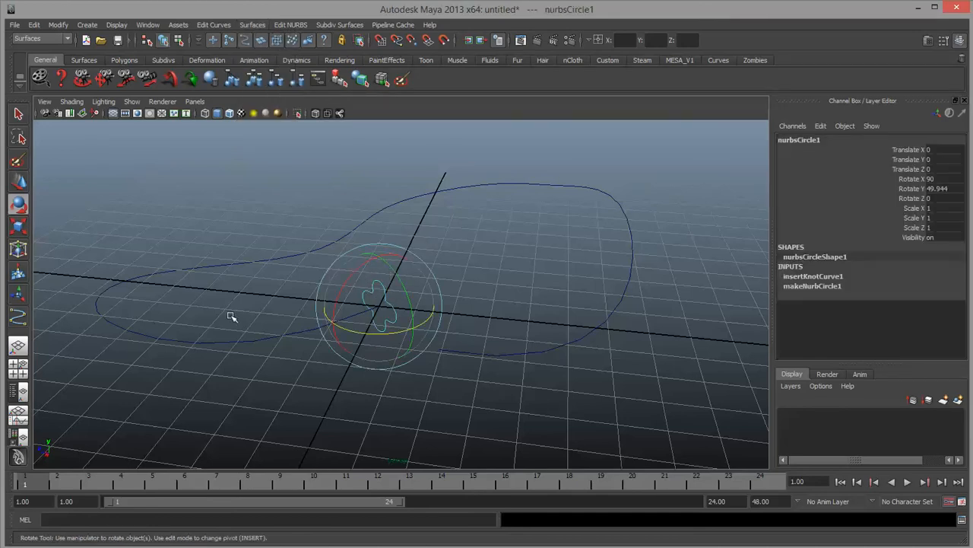
drag(236, 384, 237, 391)
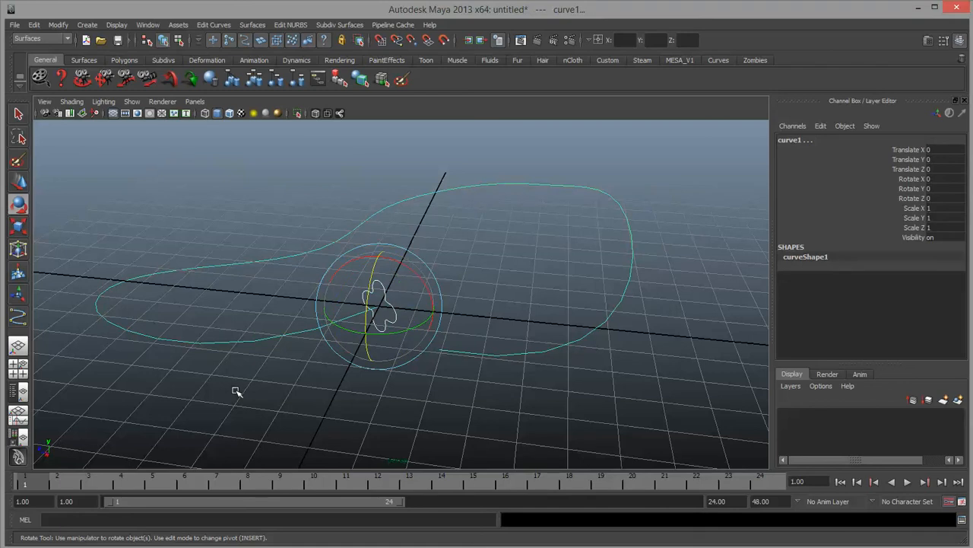
click(253, 25)
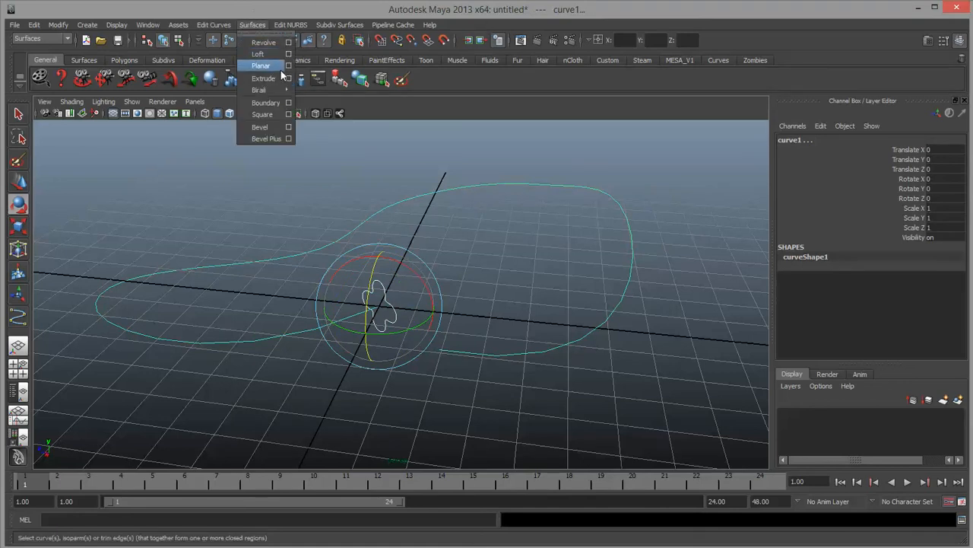
click(289, 78)
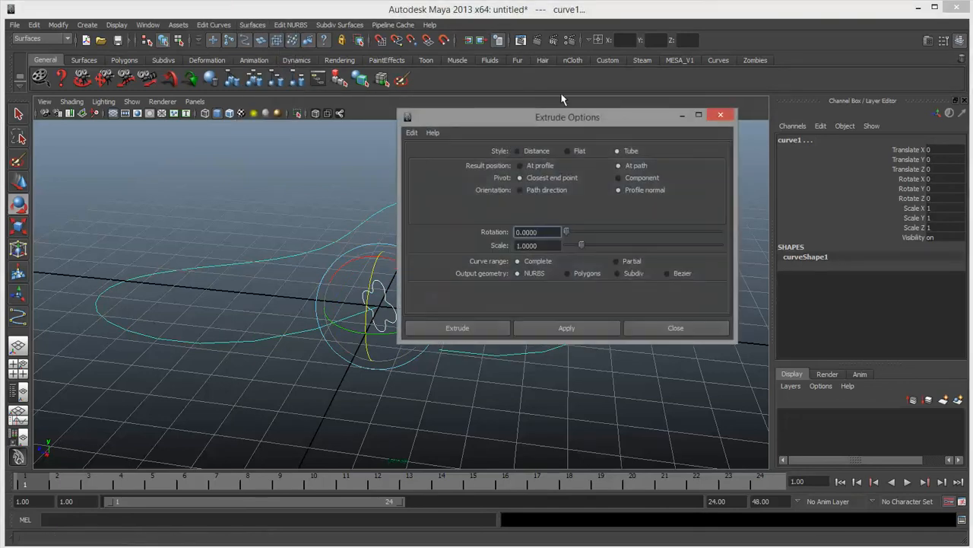
drag(559, 120, 754, 144)
click(608, 153)
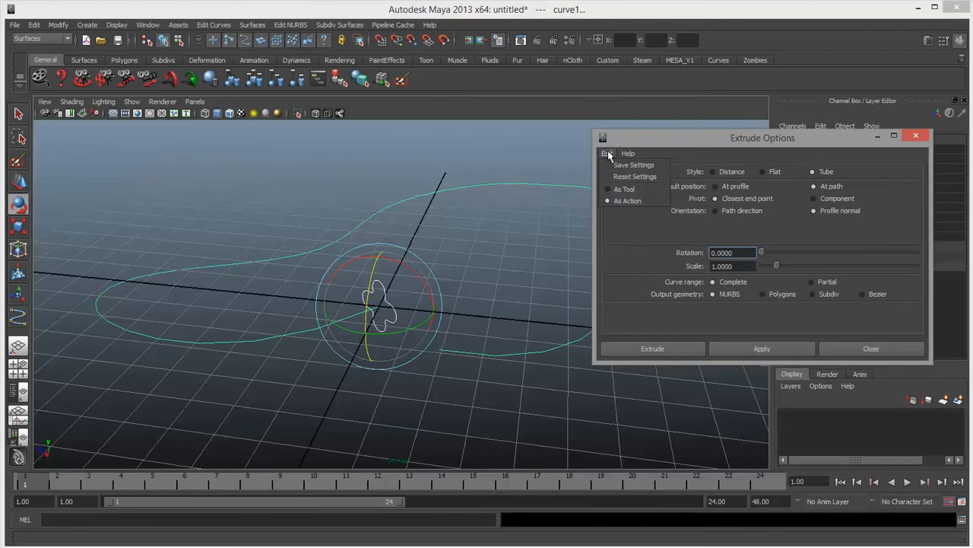
click(617, 176)
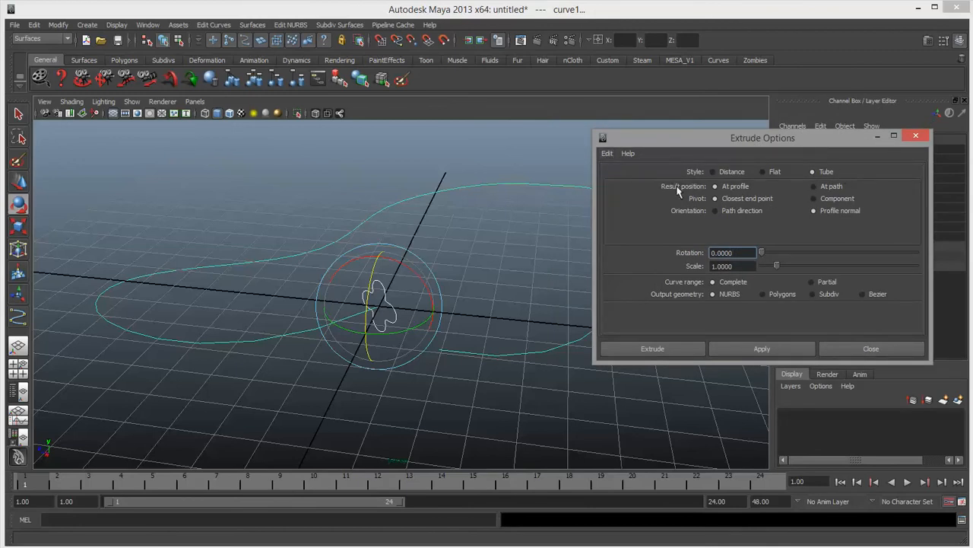
drag(796, 141, 791, 105)
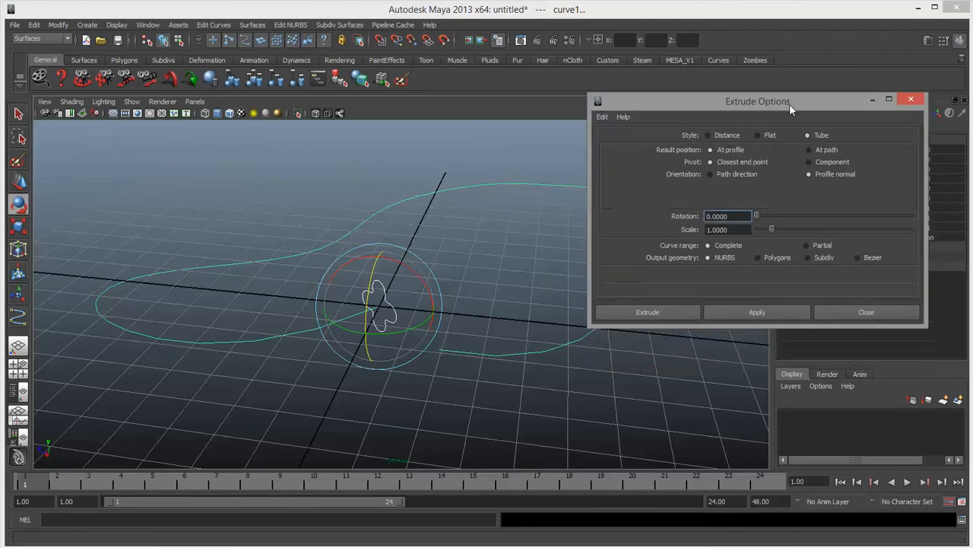
Try a tube extrusion of the clover along the path with the At profile result position, inspect the tube from several sides, and undo it
click(754, 312)
alt+drag(423, 254, 402, 307)
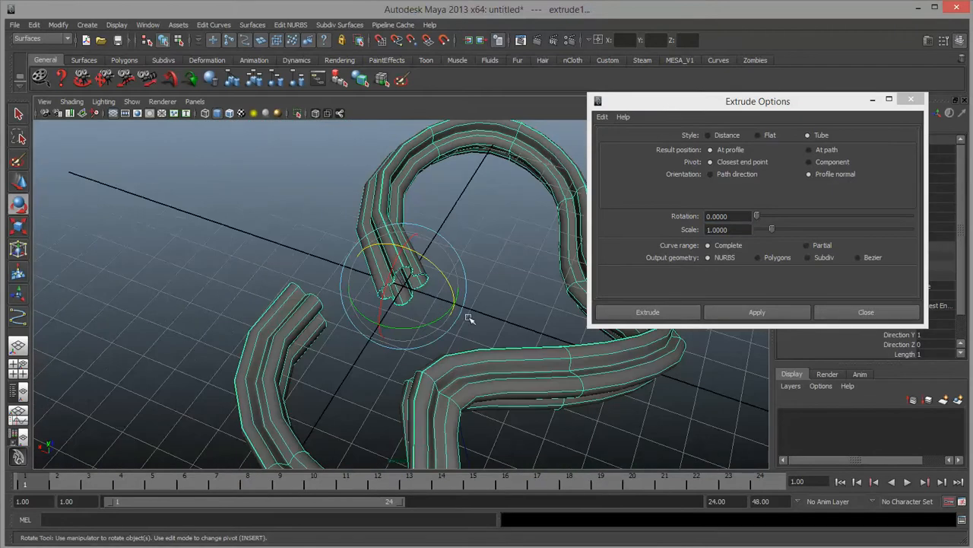
alt+drag(470, 319, 355, 352)
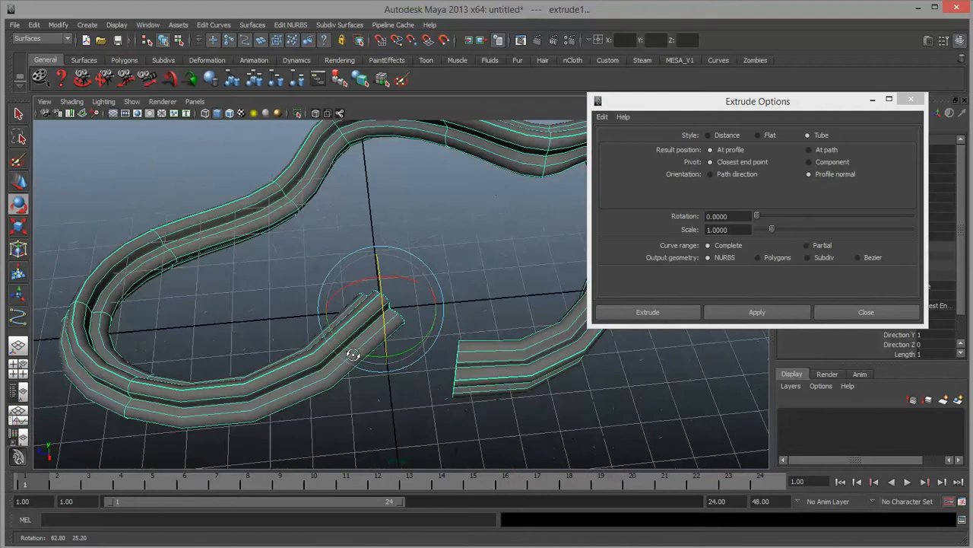
alt+right_drag(355, 352, 391, 342)
alt+drag(391, 343, 400, 218)
scroll(400, 216, down, 2)
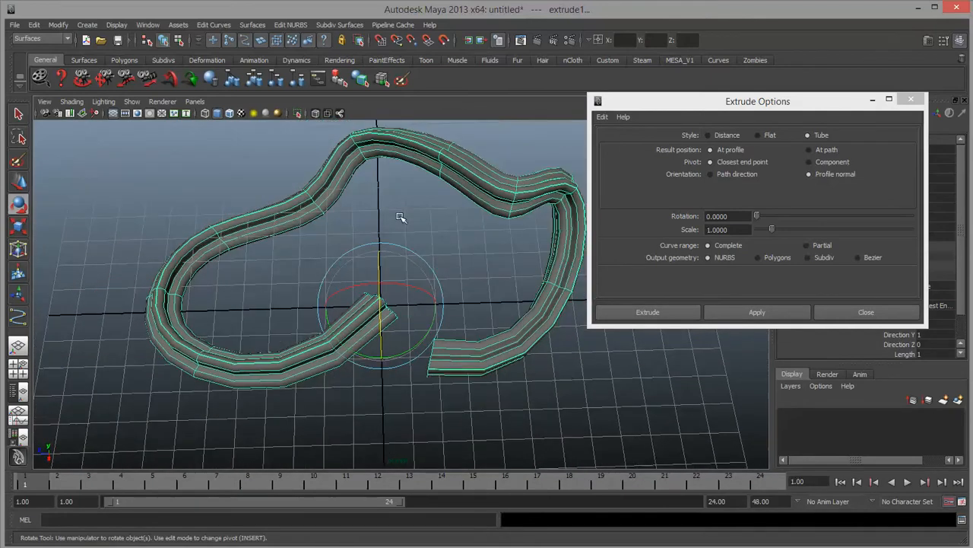
key(ctrl+z)
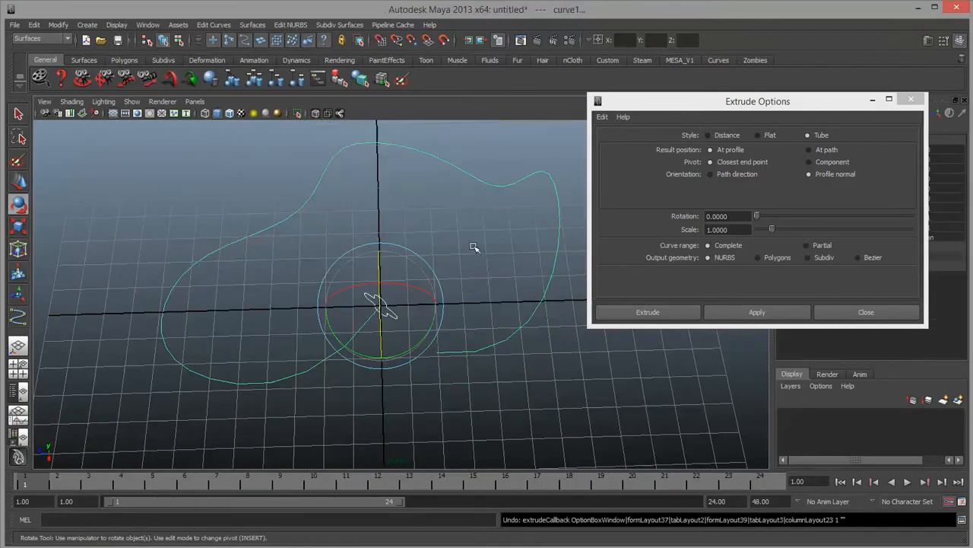
Move the clover profile away from the path's start to about -3 in Z, and add the path curve to the selection
alt+drag(473, 246, 439, 258)
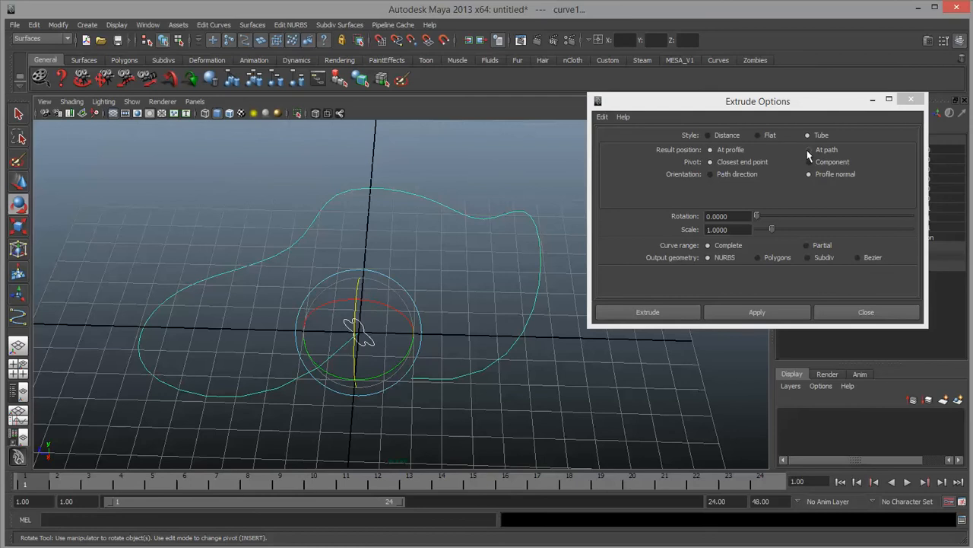
click(410, 277)
click(358, 319)
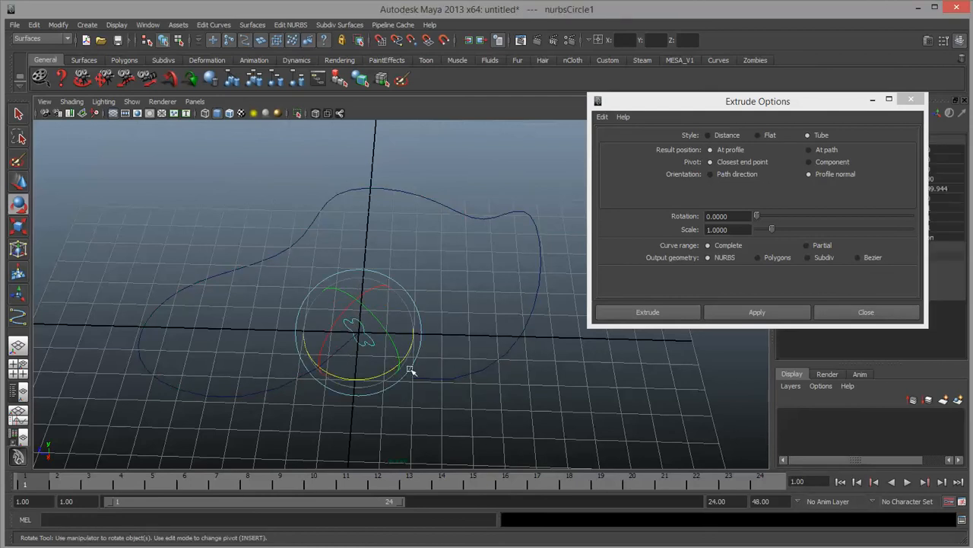
key(w)
drag(363, 332, 444, 329)
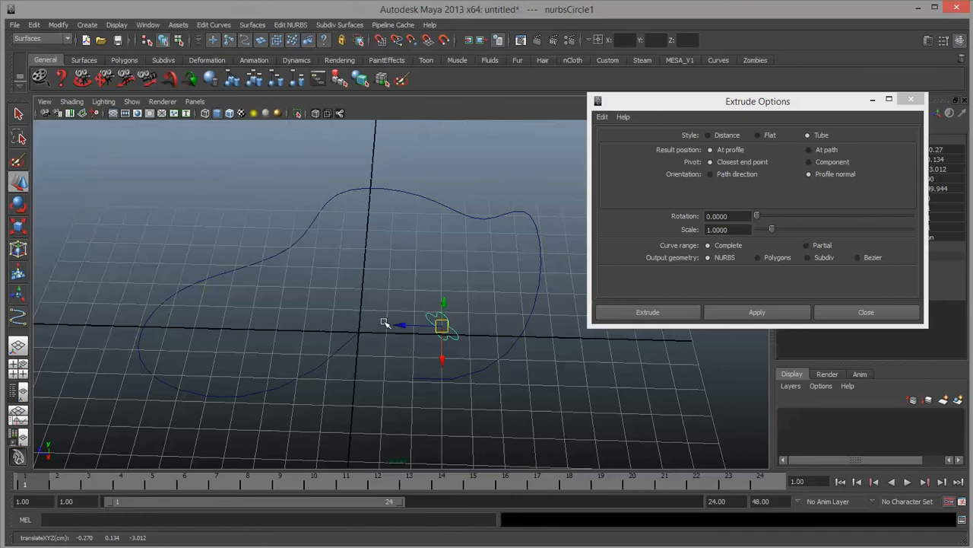
shift+click(341, 348)
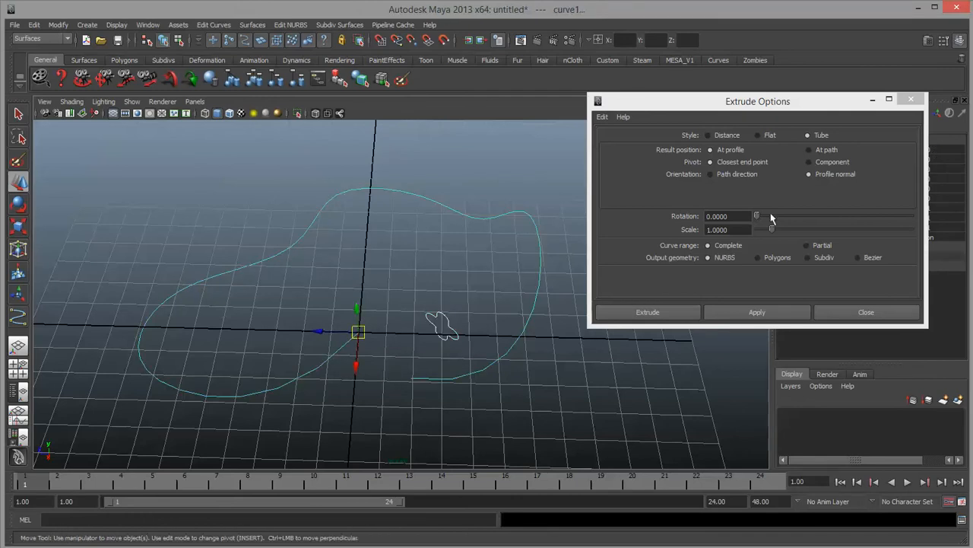
Extrude the displaced clover profile with the At profile result position, examine where the tube starts, and undo the extrusion
click(767, 316)
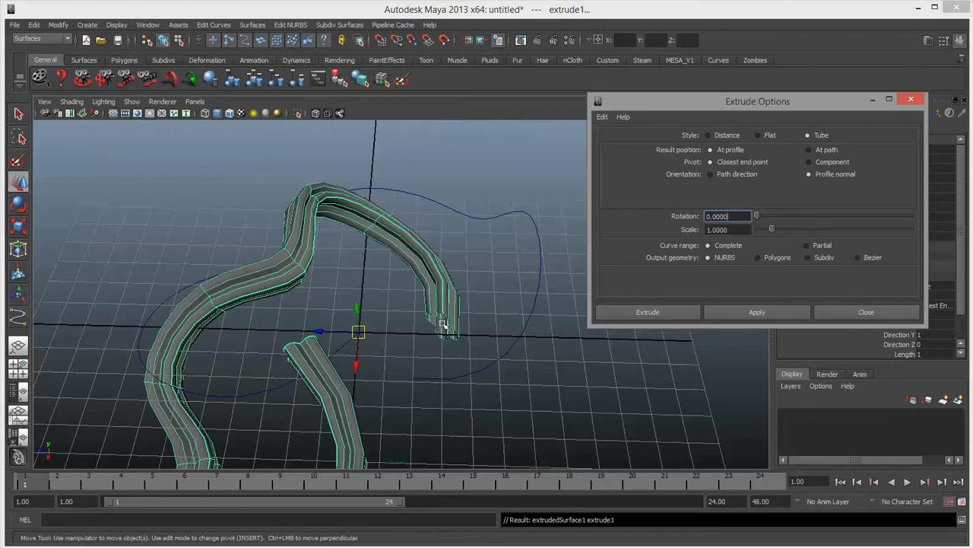
mouse_move(436, 342)
alt+mouse_down()
mouse_move(369, 332)
mouse_move(305, 339)
mouse_move(436, 357)
alt+mouse_up()
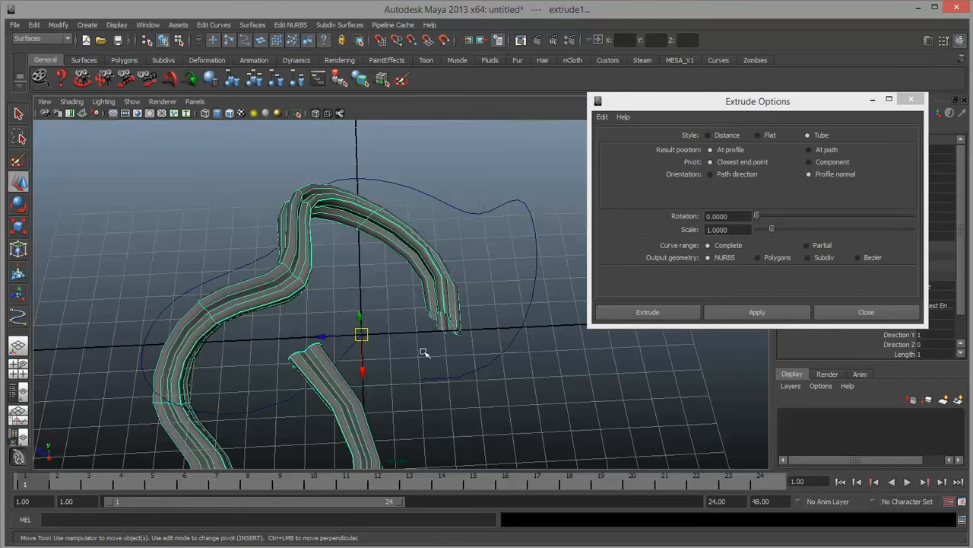
alt+drag(423, 352, 304, 332)
alt+drag(287, 367, 418, 325)
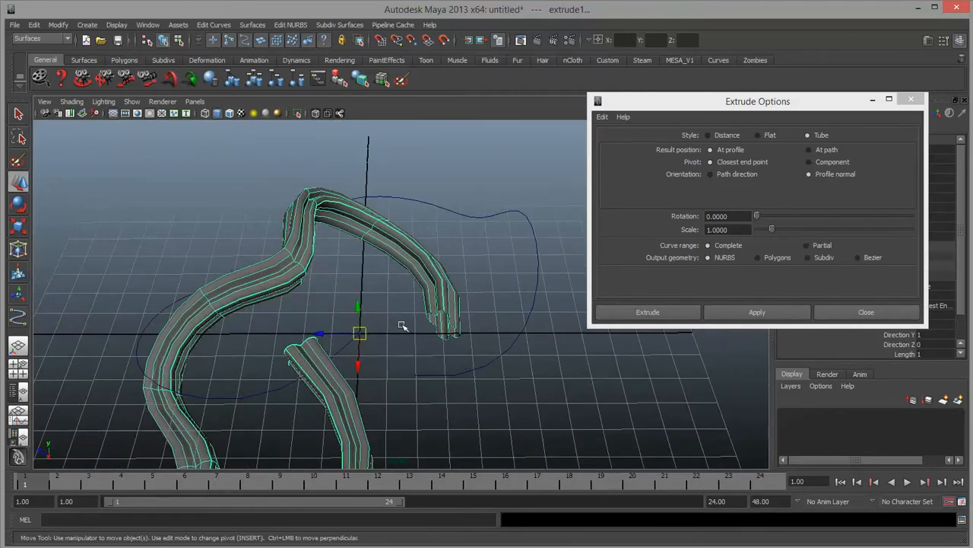
key(ctrl+z)
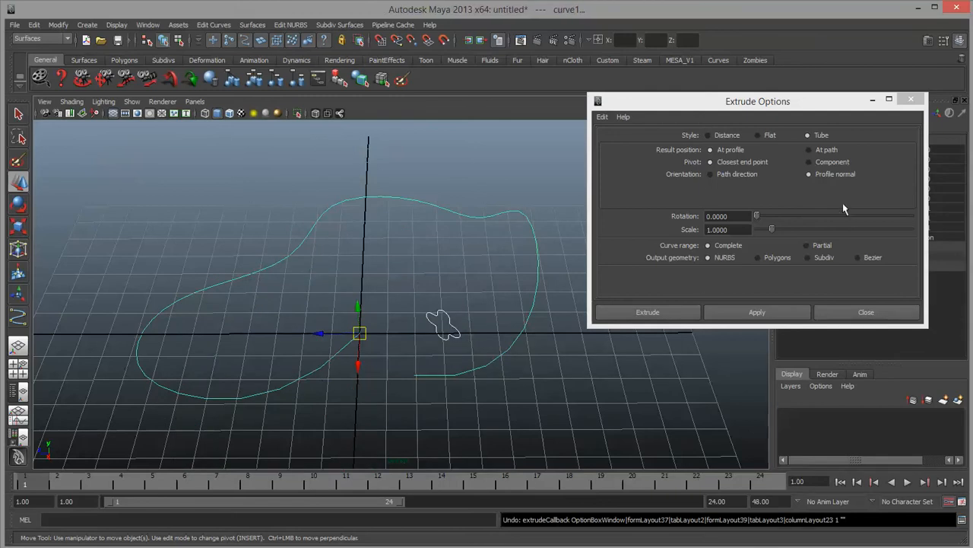
Set the result position to At path, try the extrusion with the displaced profile, and undo both the tube and the profile's move
click(813, 150)
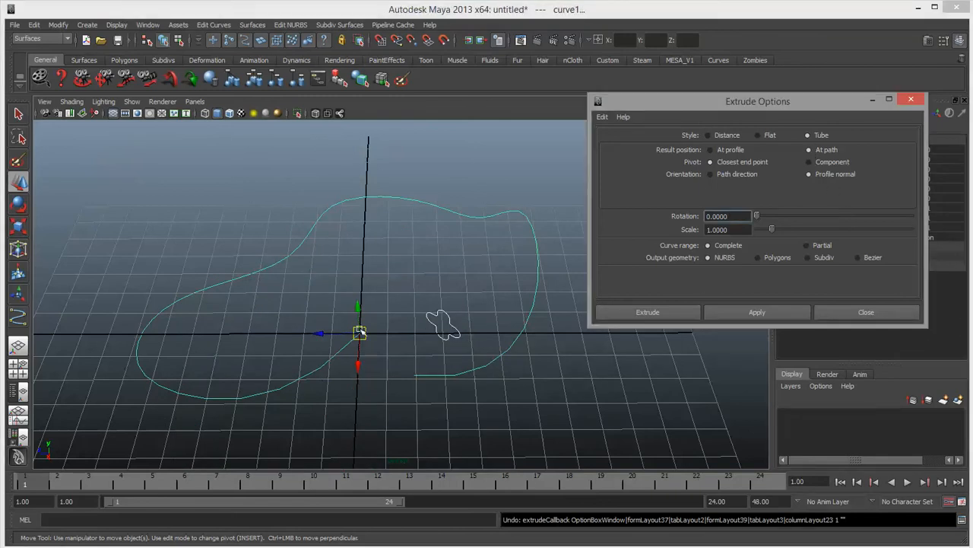
click(782, 312)
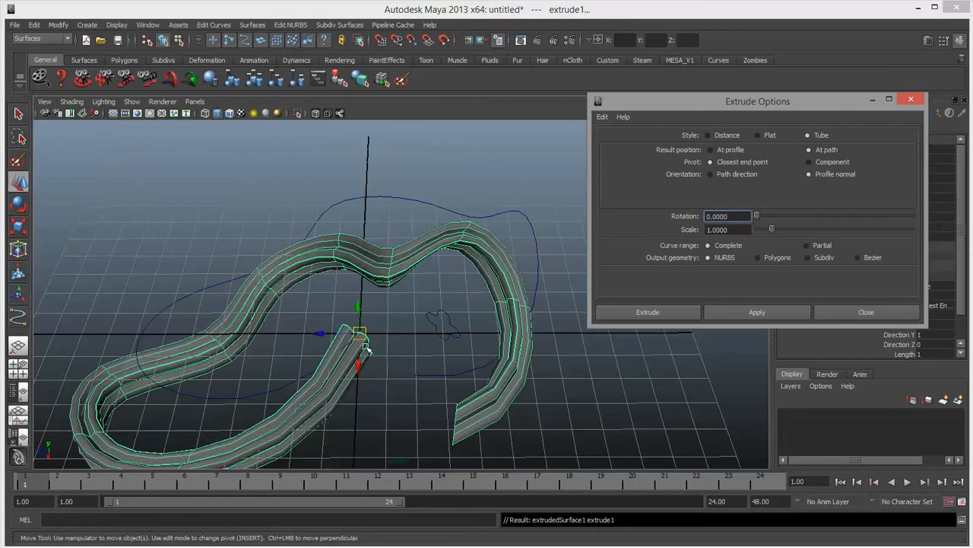
alt+drag(365, 348, 368, 263)
key(ctrl+z)
key(ctrl+z)
key(ctrl+z)
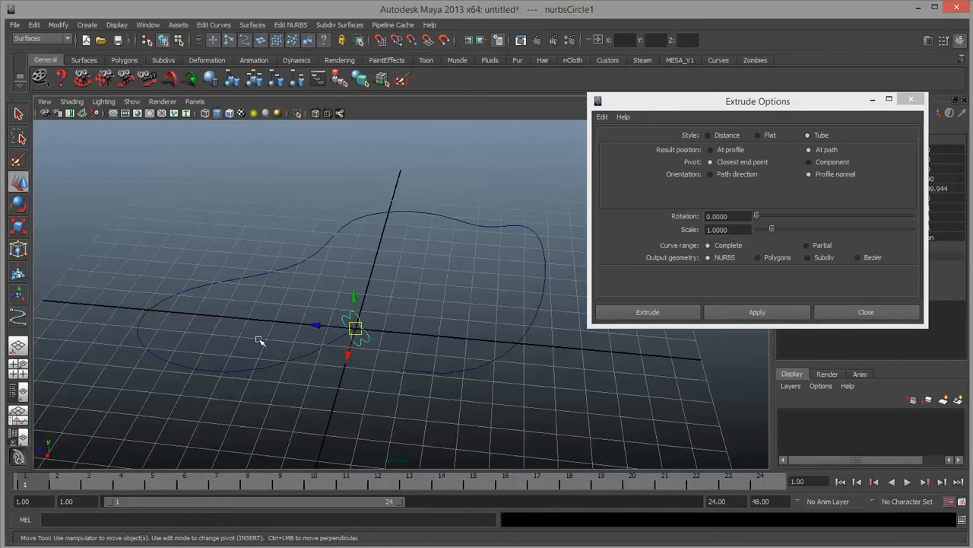
Add the path curve to the selected clover profile, extrude a NURBS tube with the At path result position, and deselect it
shift+click(530, 341)
click(781, 310)
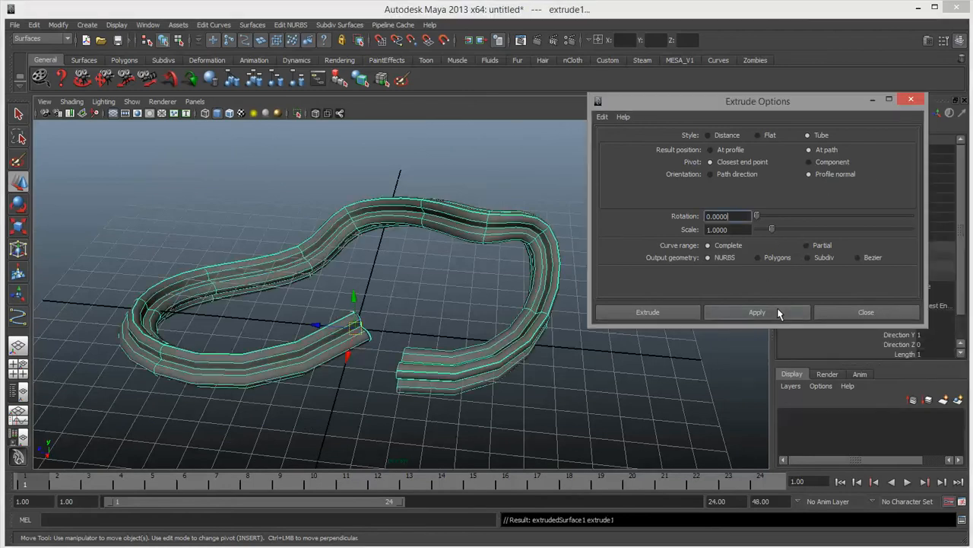
alt+drag(365, 357, 434, 278)
click(434, 277)
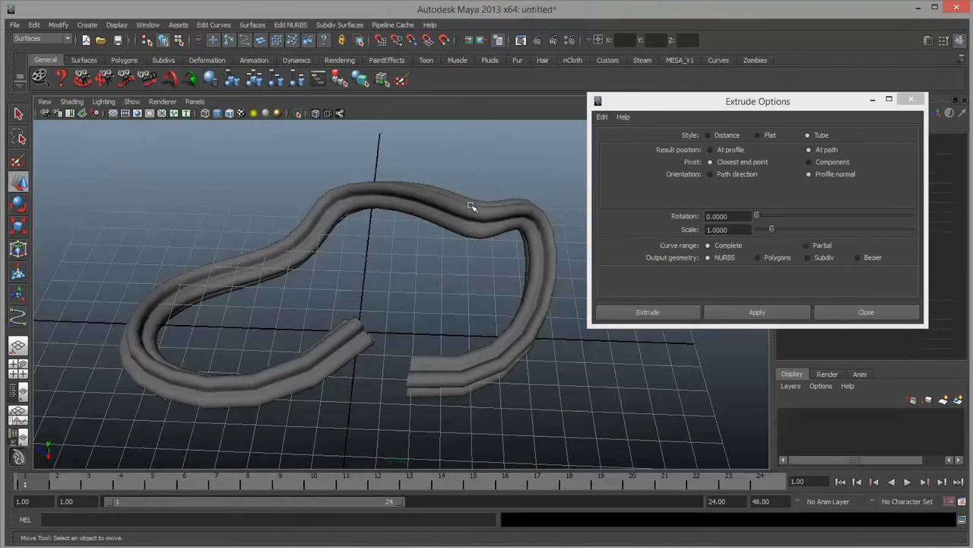
scroll(475, 251, down, 4)
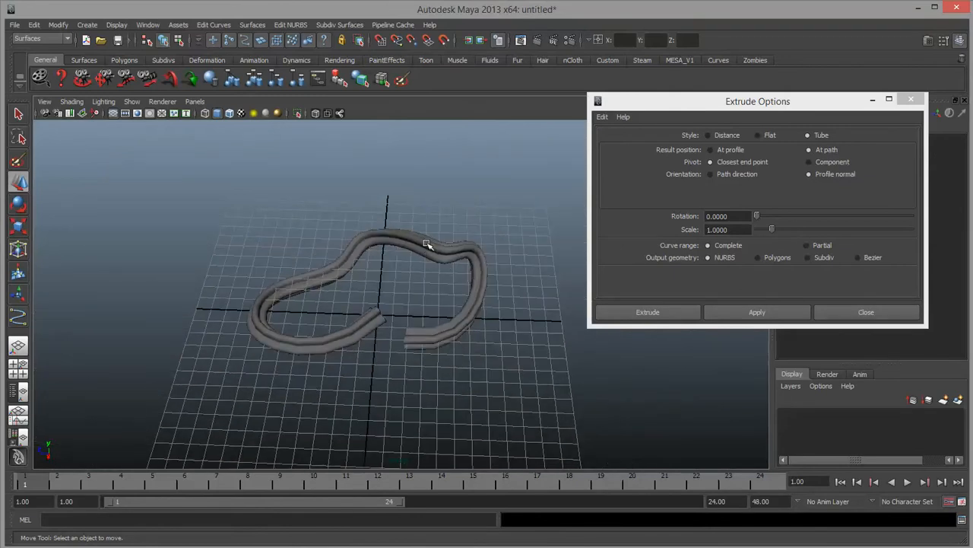
click(424, 250)
right_drag(430, 249, 476, 232)
click(404, 255)
click(407, 231)
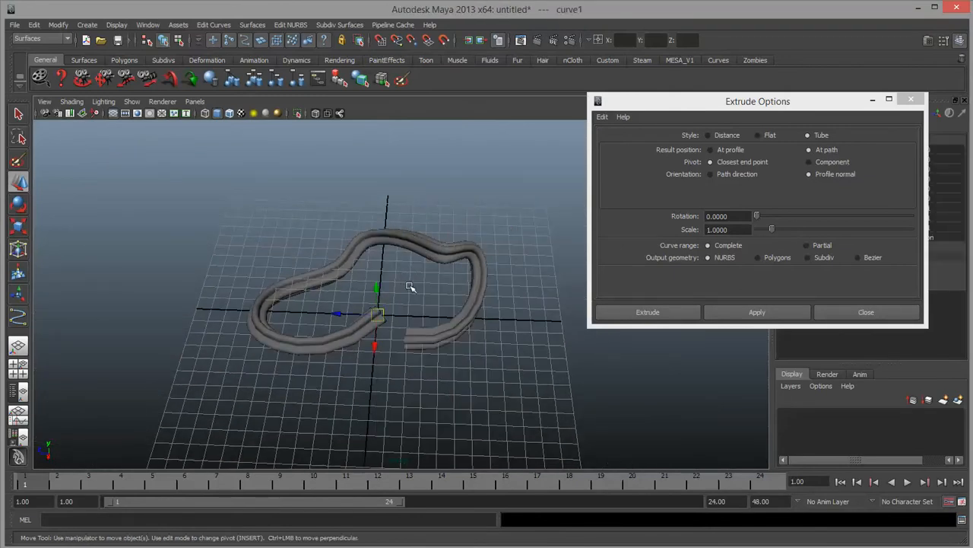
scroll(414, 277, up, 6)
click(166, 106)
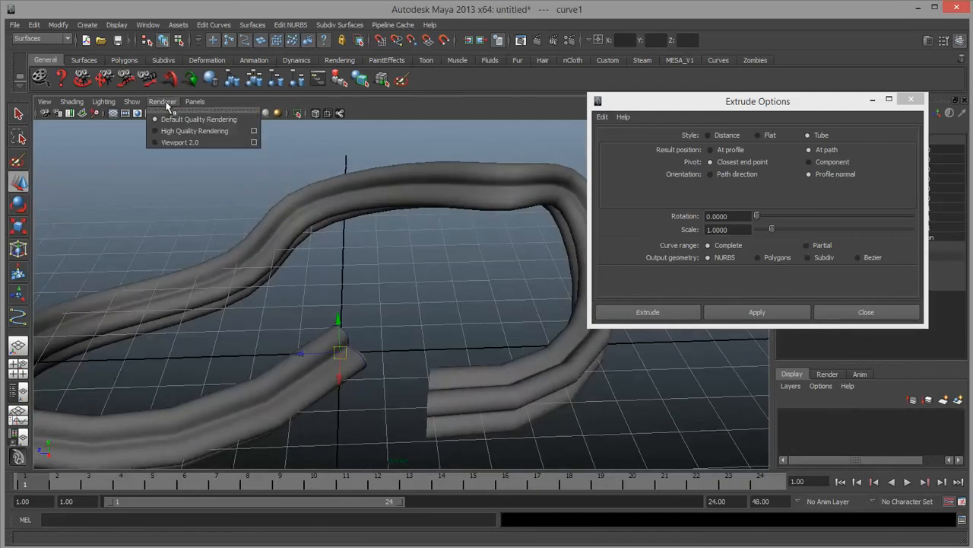
click(127, 106)
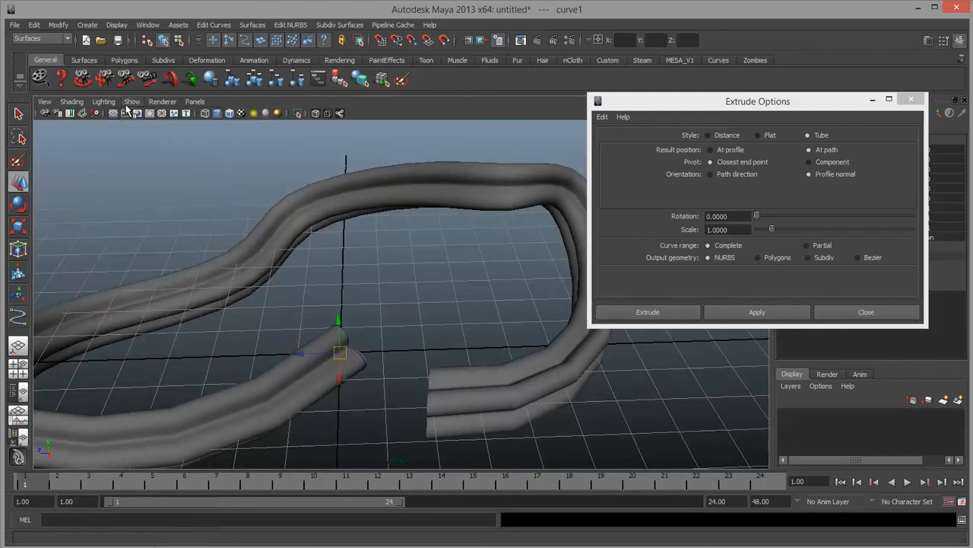
click(466, 278)
alt+drag(466, 279, 346, 221)
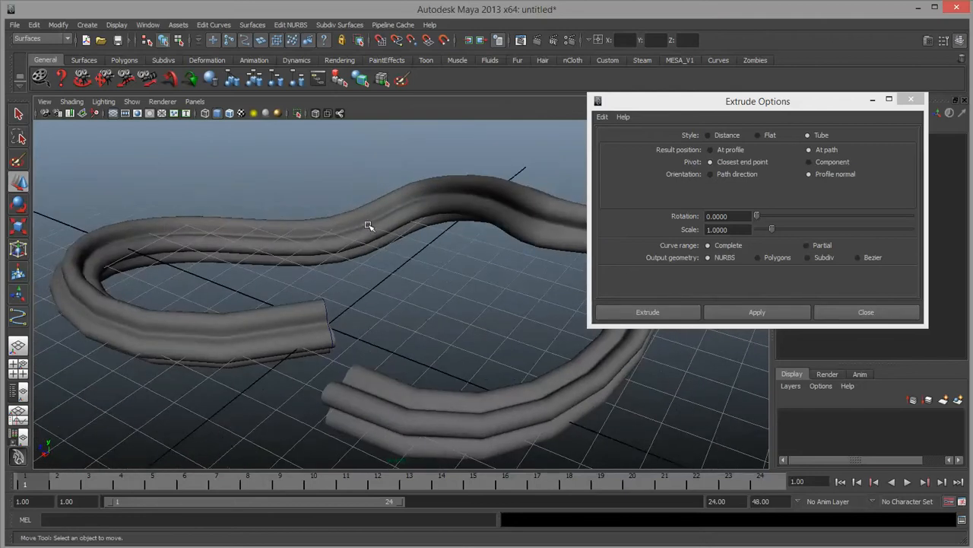
Switch to wireframe display, select the extruded tube, and move it straight up, clear of the profile and path curves
key(4)
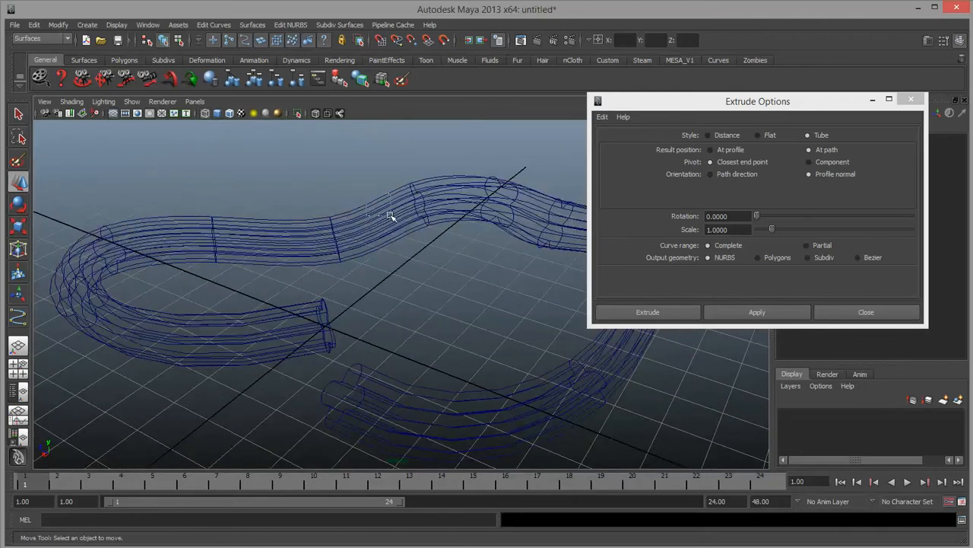
click(390, 216)
alt+drag(295, 313, 209, 284)
drag(245, 244, 243, 153)
mouse_move(328, 276)
alt+mouse_down()
mouse_move(343, 270)
mouse_move(326, 265)
alt+mouse_up()
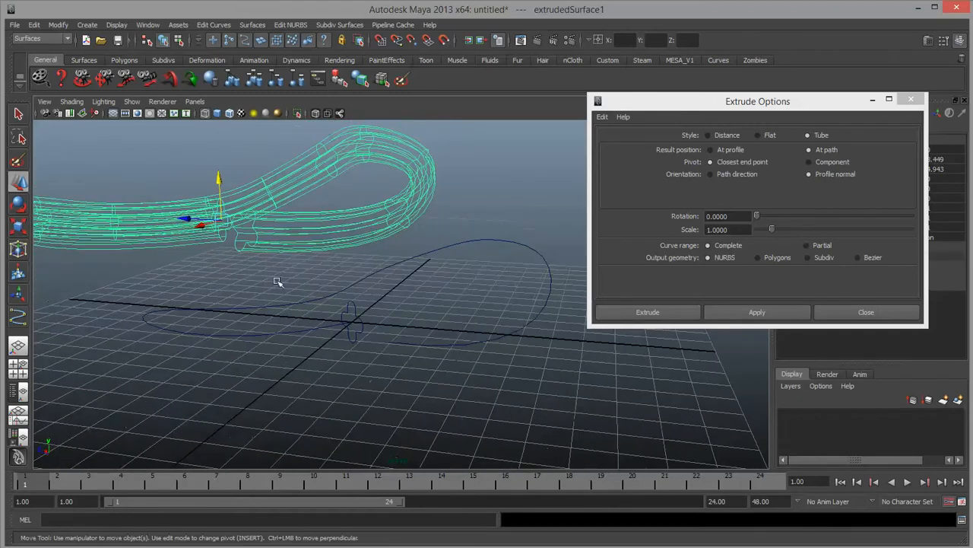
Return to shaded display, show the path curve's control vertices, and select individual ones around its sharp bend
click(256, 339)
alt+drag(376, 341, 295, 367)
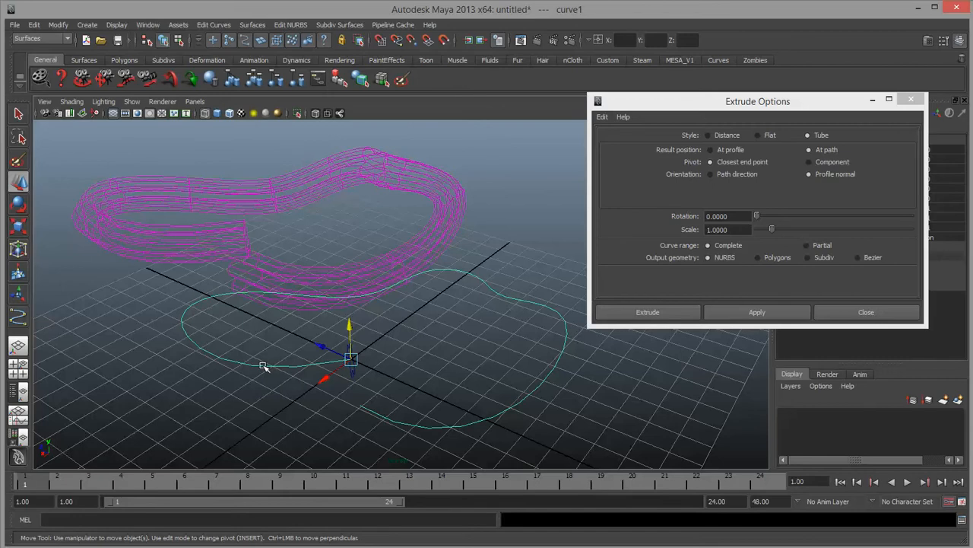
key(5)
mouse_move(435, 198)
alt+mouse_down()
mouse_move(449, 233)
mouse_move(451, 217)
mouse_move(430, 206)
alt+mouse_up()
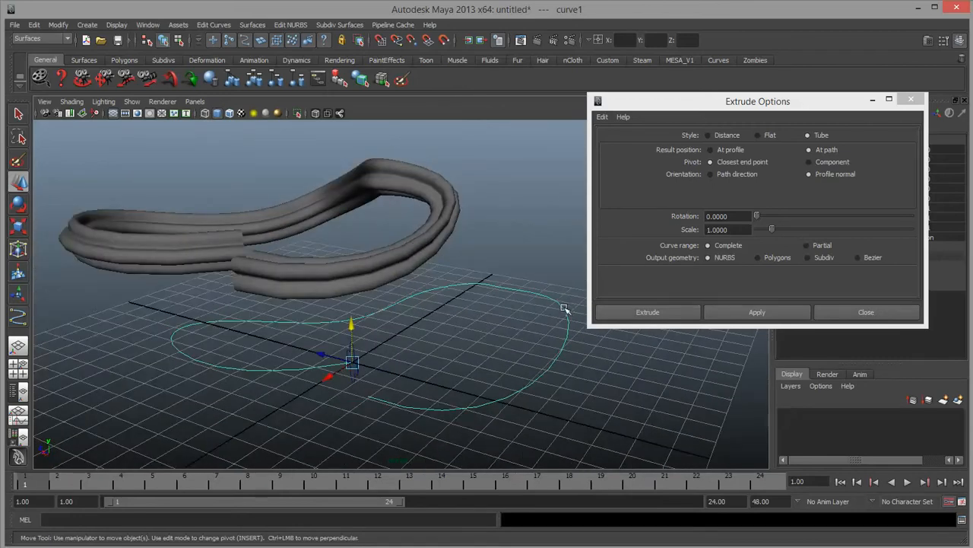
right_drag(564, 308, 524, 306)
alt+middle_drag(550, 315, 500, 301)
drag(503, 281, 537, 328)
alt+drag(534, 324, 257, 225)
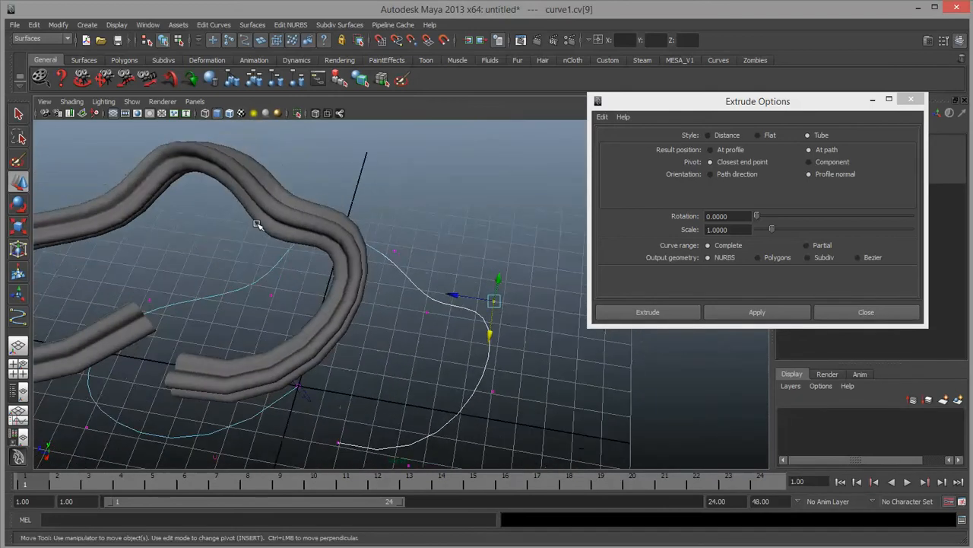
alt+drag(406, 312, 426, 235)
alt+drag(398, 282, 408, 314)
alt+drag(365, 285, 371, 330)
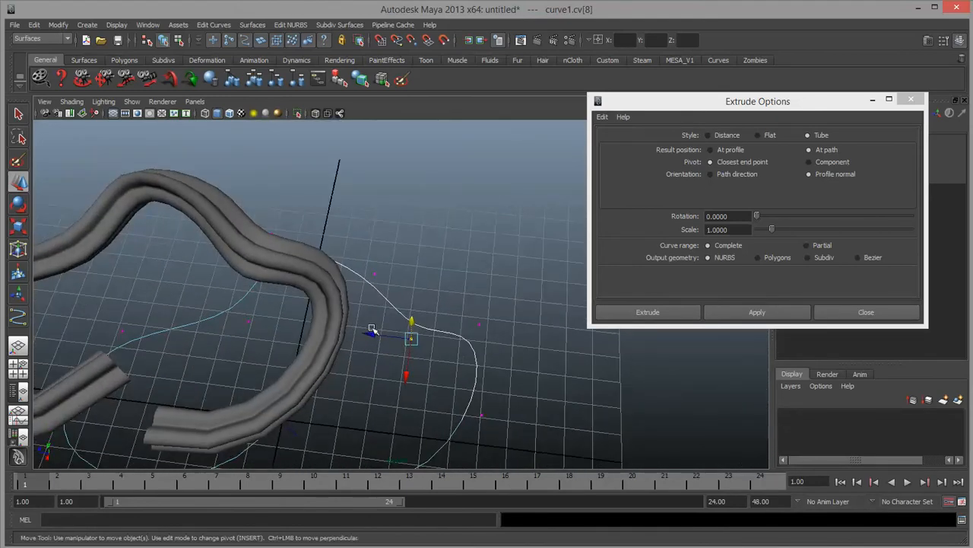
Turn on wireframe on shaded and insert knots at two curve points picked around the path curve's sharp bend
click(230, 113)
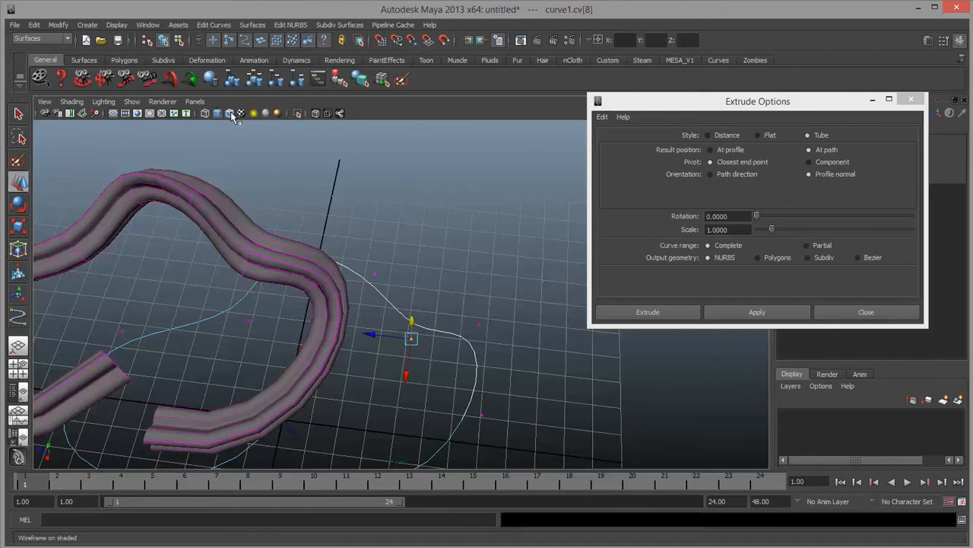
right_click(384, 295)
right_drag(384, 291, 384, 265)
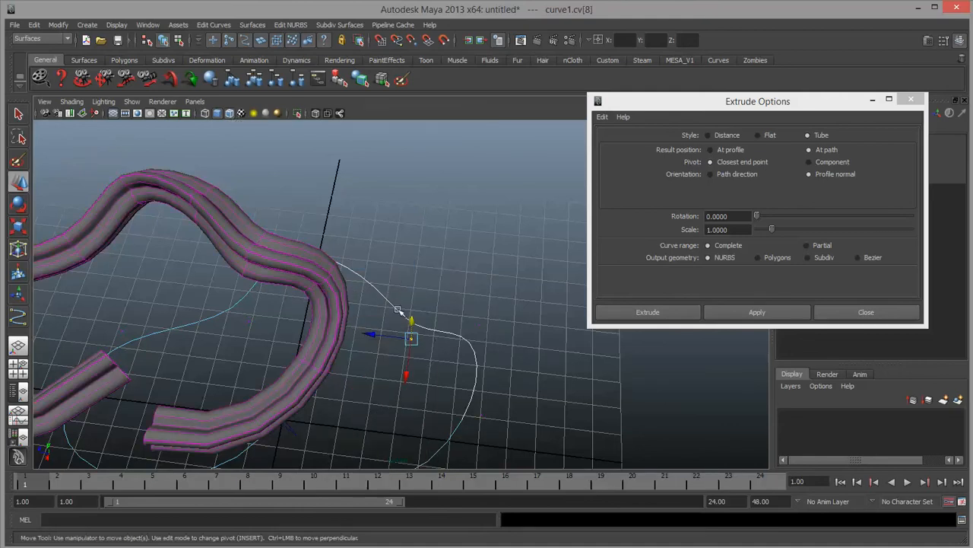
click(386, 302)
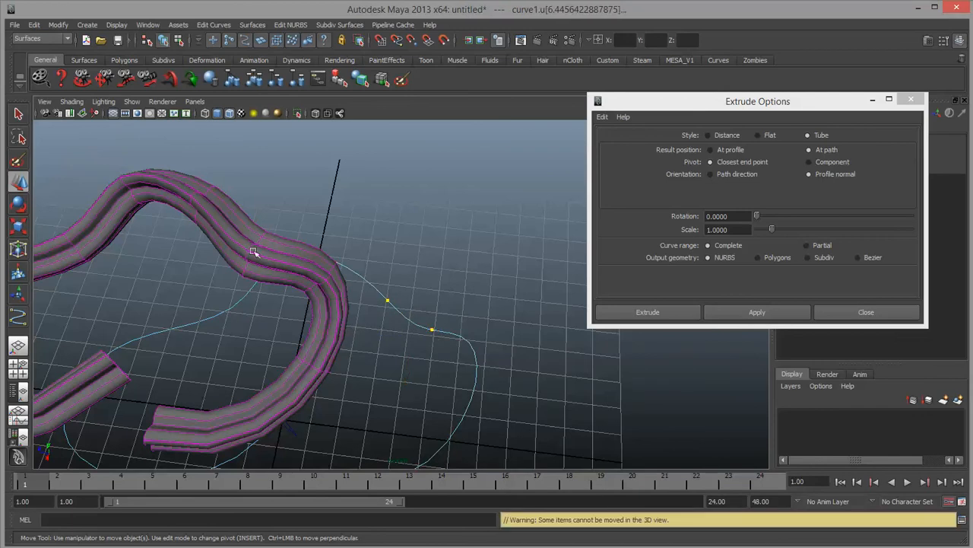
click(228, 25)
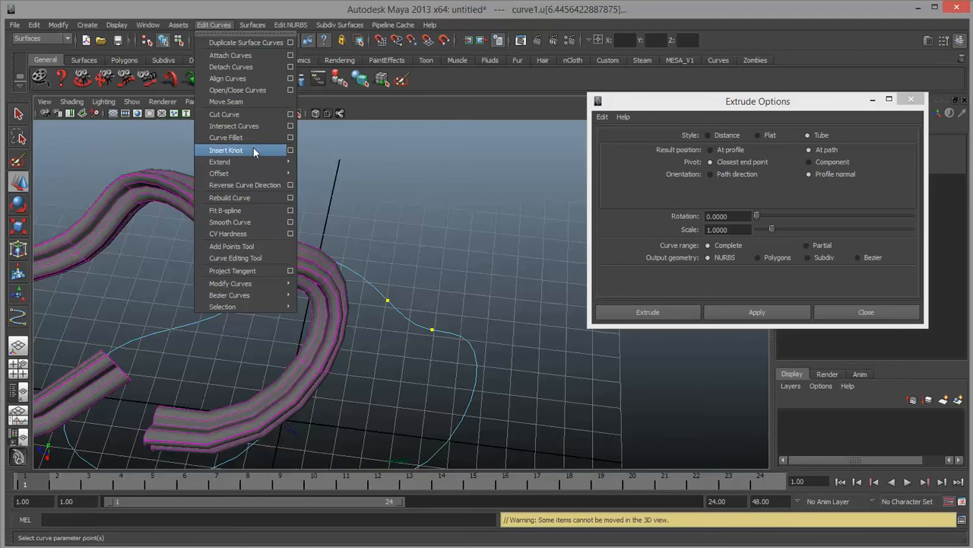
click(254, 149)
alt+drag(256, 266, 334, 283)
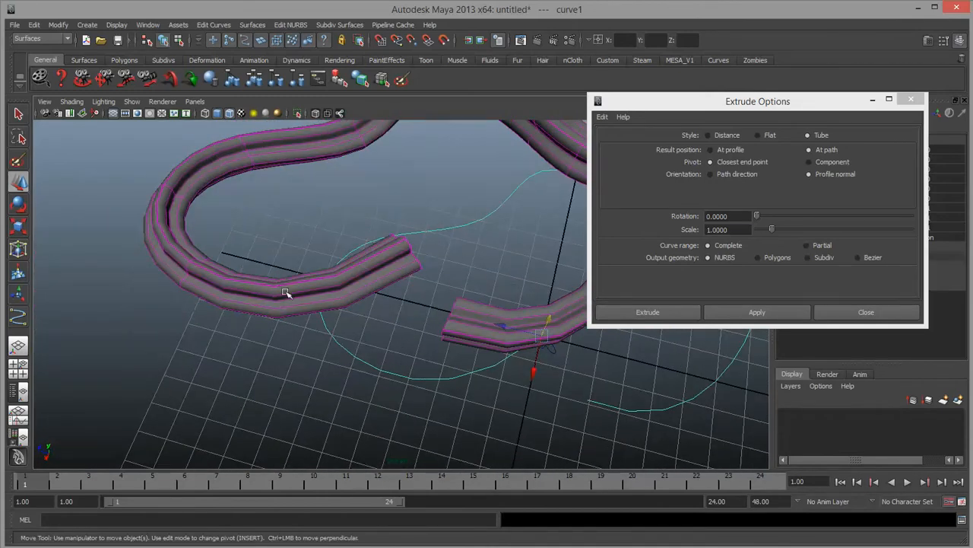
Switch the extruded tube to isoparm selection to work on its rounded turn
right_drag(285, 292, 287, 256)
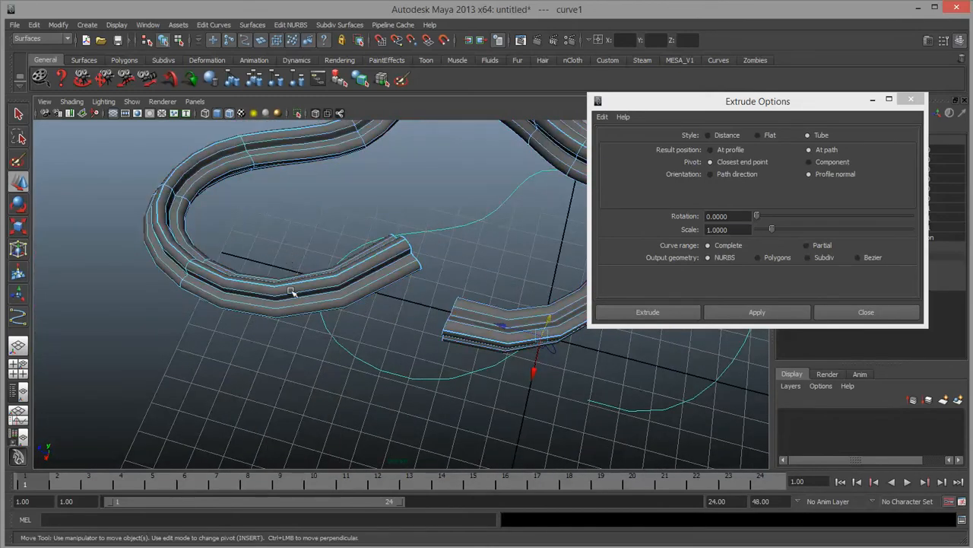
right_drag(291, 292, 290, 275)
scroll(289, 277, up, 3)
alt+middle_drag(114, 254, 190, 313)
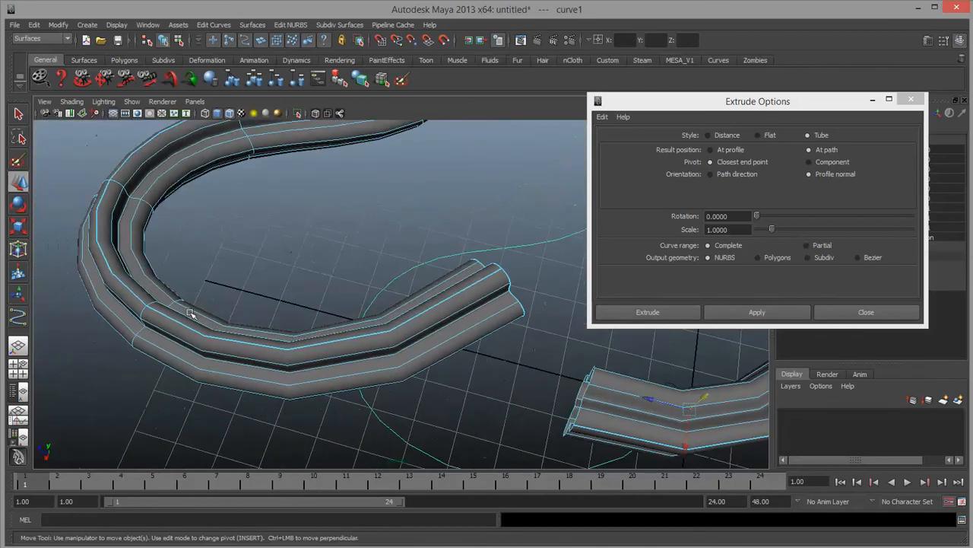
Insert an isoparm across the outer bend of the extruded surface near its open end
drag(144, 310, 318, 362)
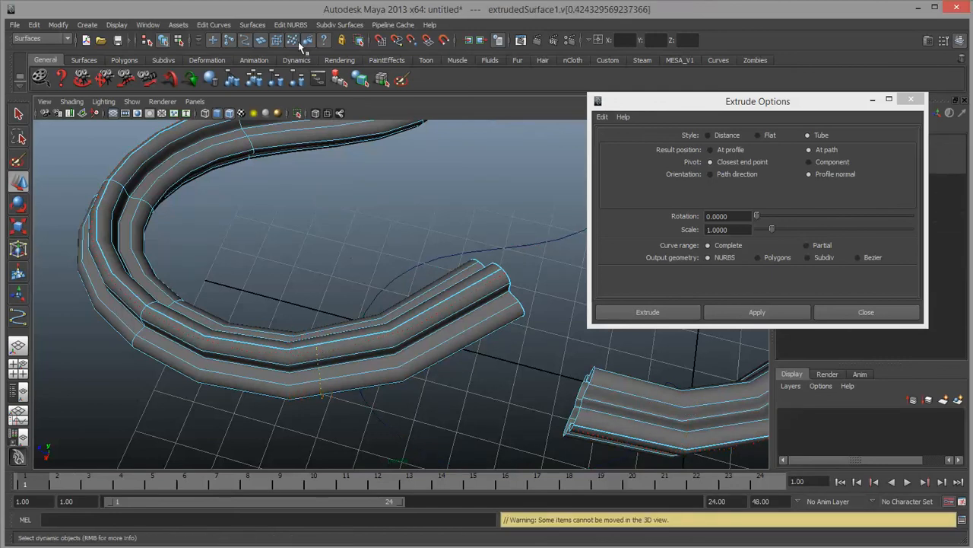
click(253, 24)
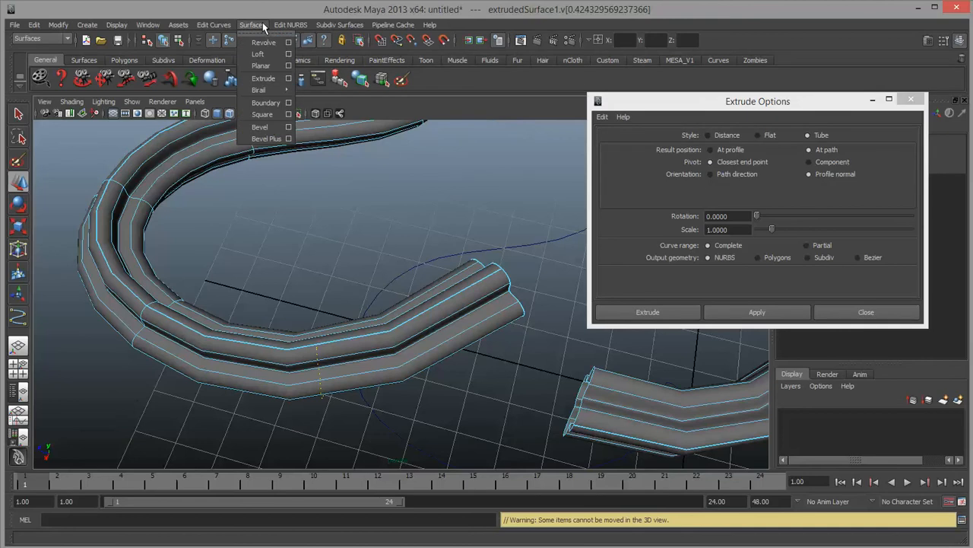
mouse_move(292, 26)
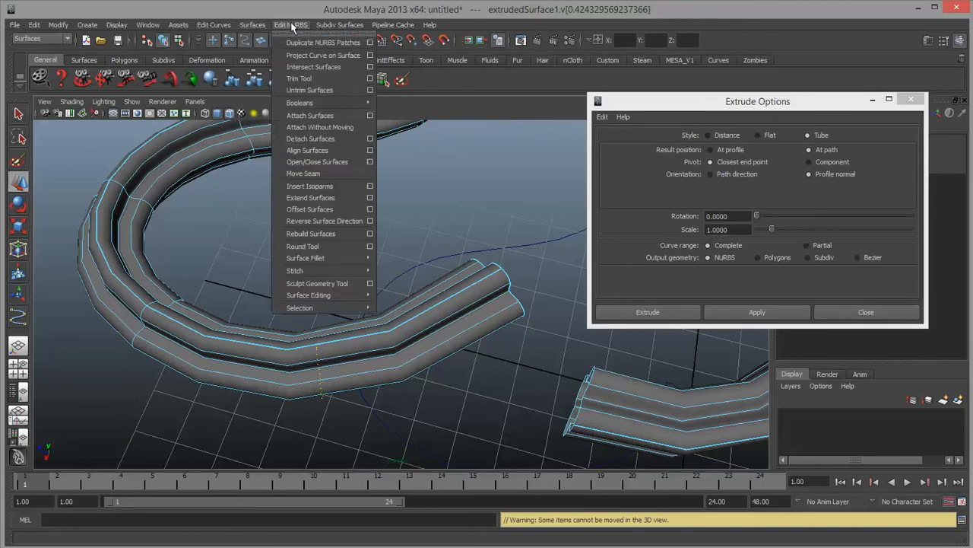
click(335, 187)
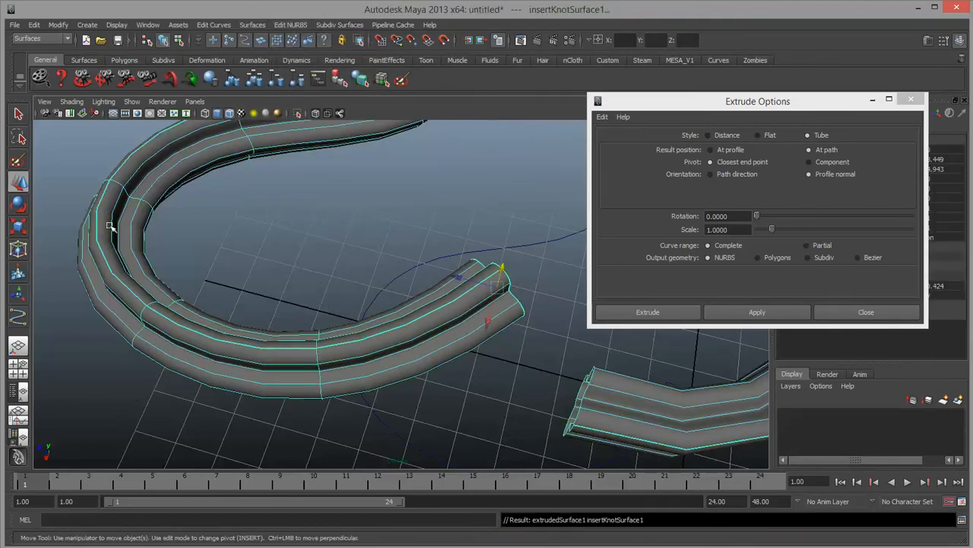
Close the Extrude Options window
alt+drag(416, 273, 414, 252)
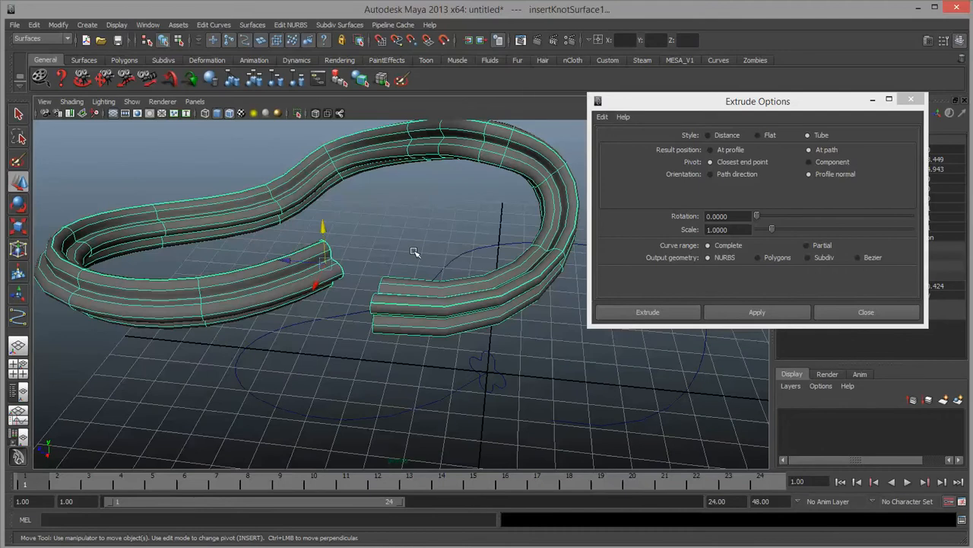
alt+drag(424, 259, 553, 251)
alt+drag(413, 211, 296, 222)
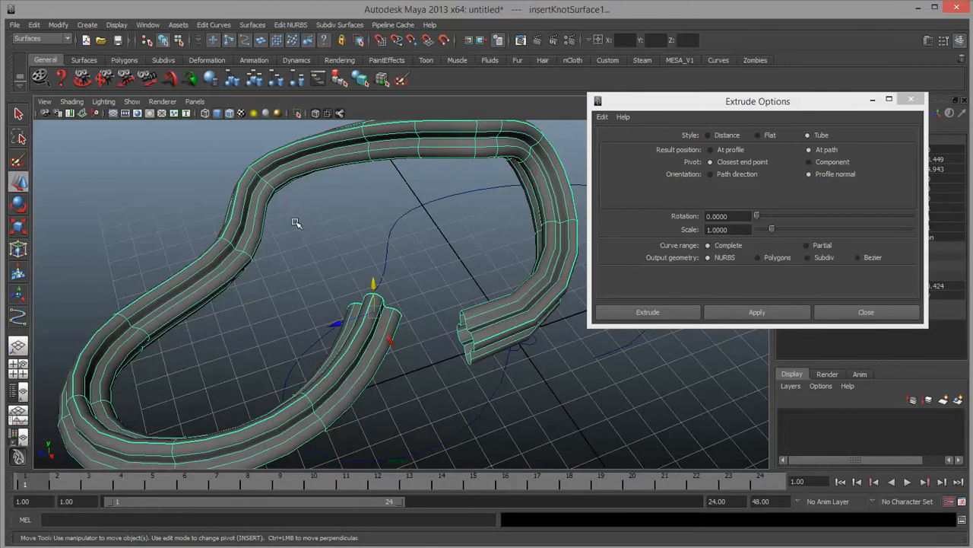
alt+drag(296, 222, 373, 240)
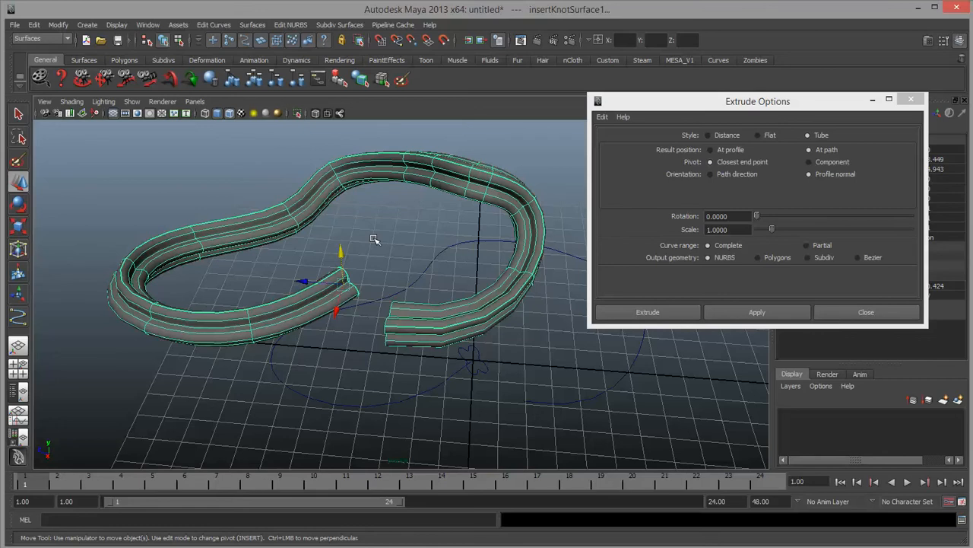
alt+drag(410, 210, 465, 239)
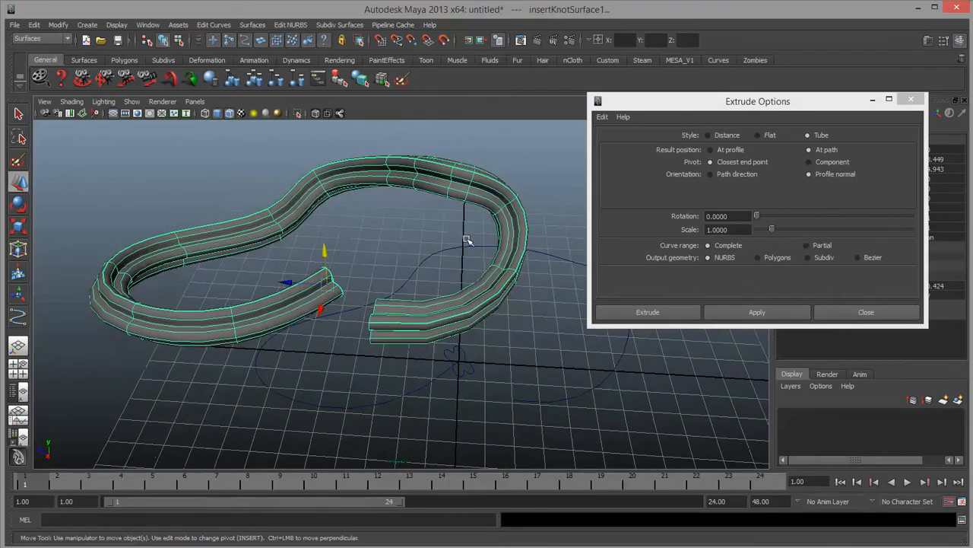
click(913, 101)
Render the current perspective view of the extruded surface and close the render window
click(619, 208)
alt+drag(619, 208, 445, 244)
click(445, 243)
alt+drag(513, 269, 409, 270)
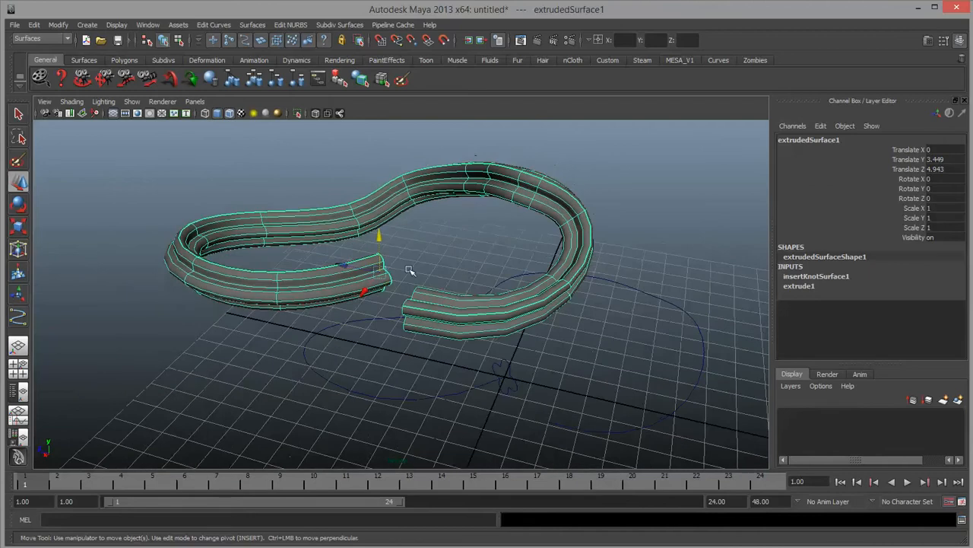
alt+right_drag(409, 270, 480, 301)
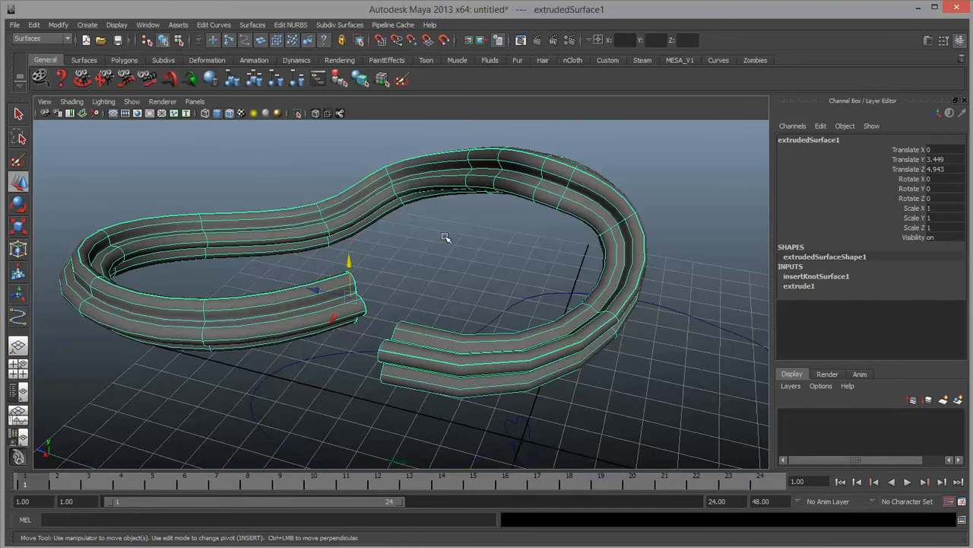
click(537, 41)
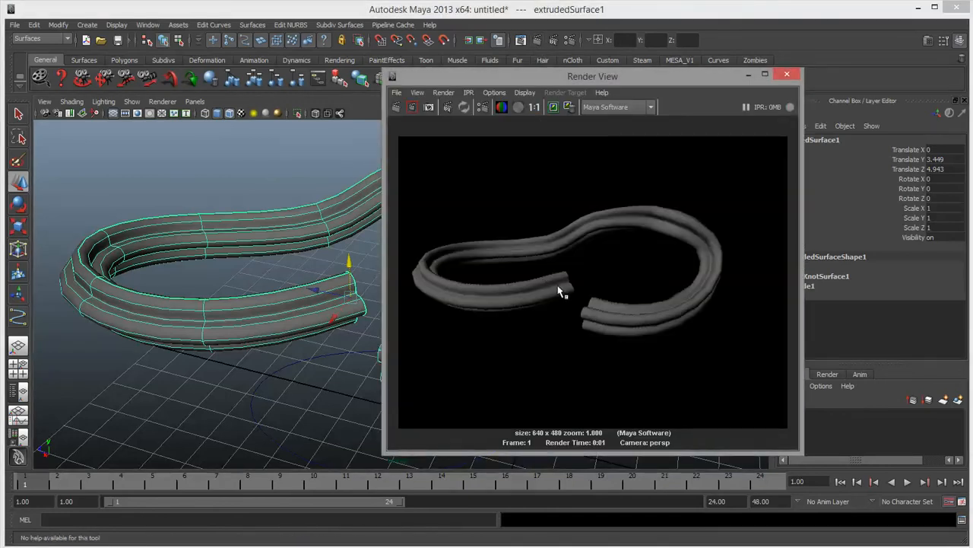
click(787, 74)
Bring up the NURBS to Polygons conversion options for the extruded surface and set the output type to Quads
alt+drag(508, 240, 435, 237)
alt+right_drag(435, 237, 481, 267)
alt+drag(481, 268, 301, 206)
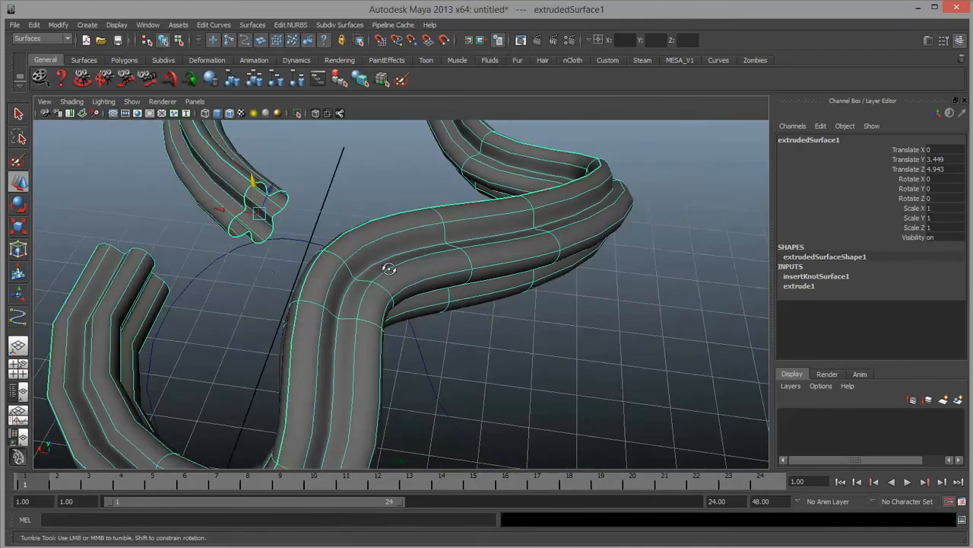
alt+drag(389, 267, 435, 273)
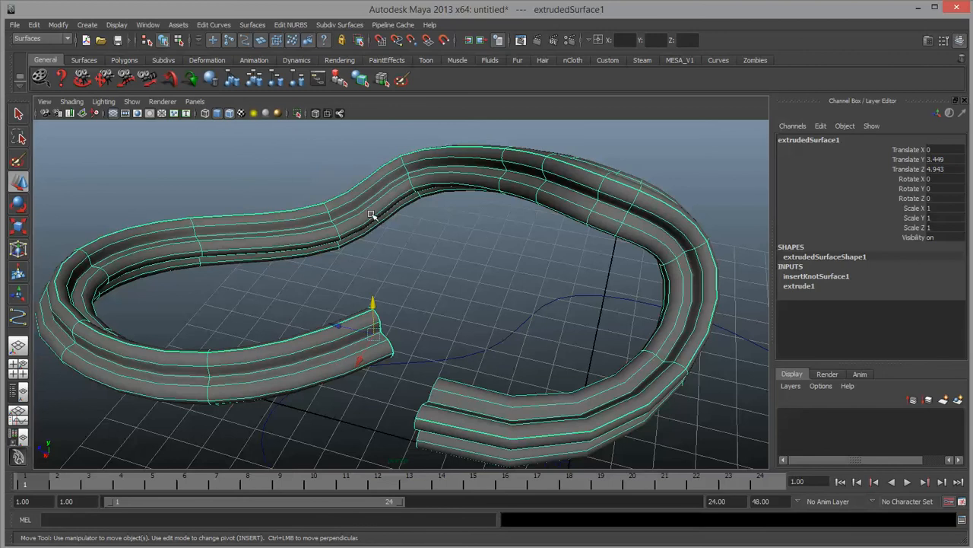
alt+drag(373, 215, 215, 128)
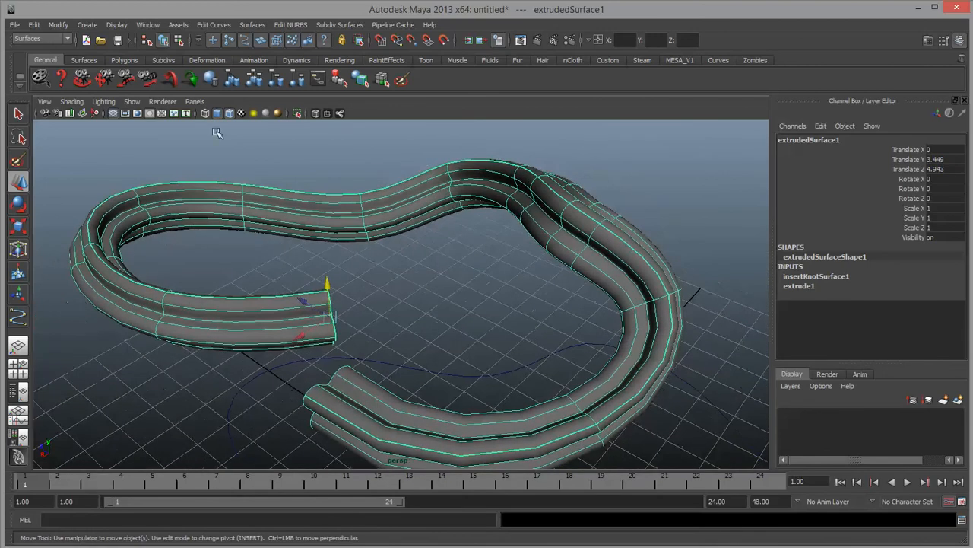
click(61, 27)
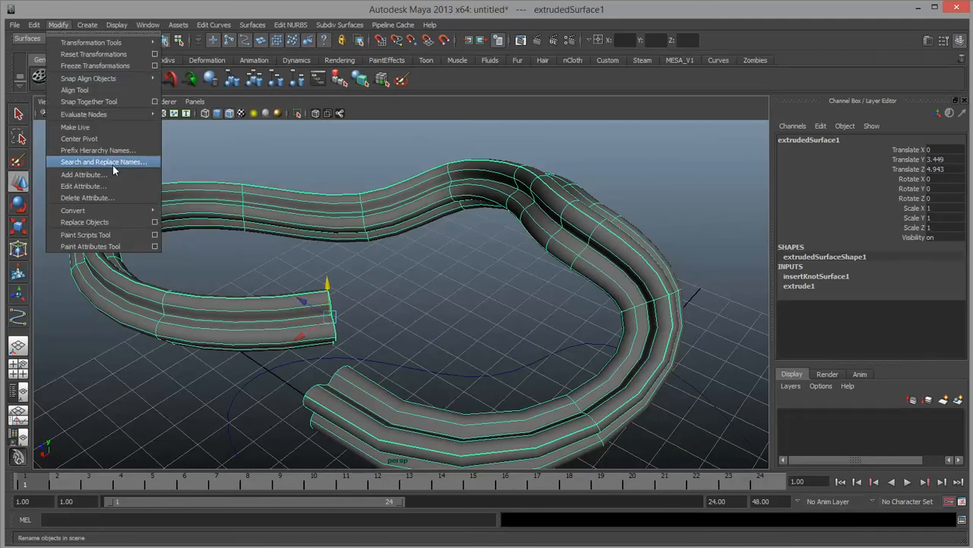
mouse_move(130, 209)
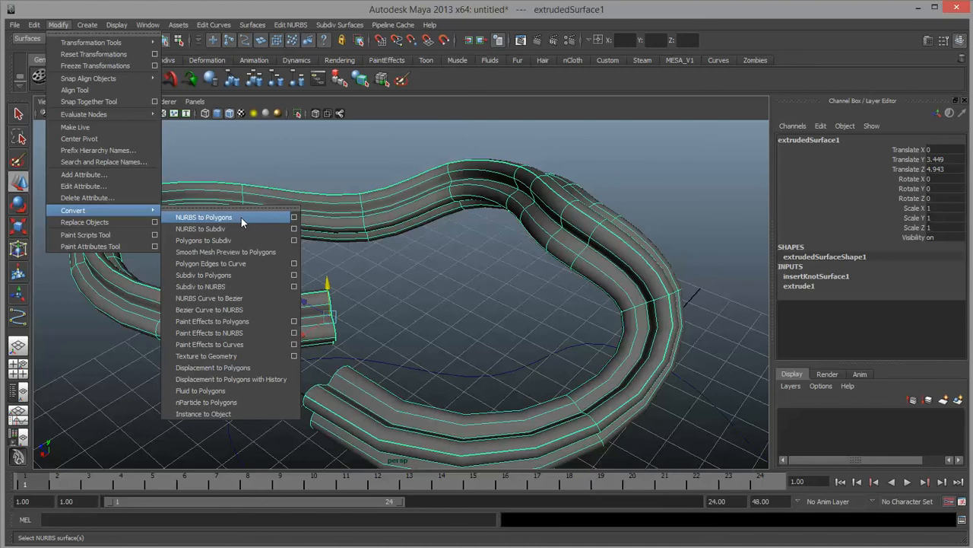
click(294, 218)
drag(784, 102, 631, 123)
alt+drag(373, 217, 339, 256)
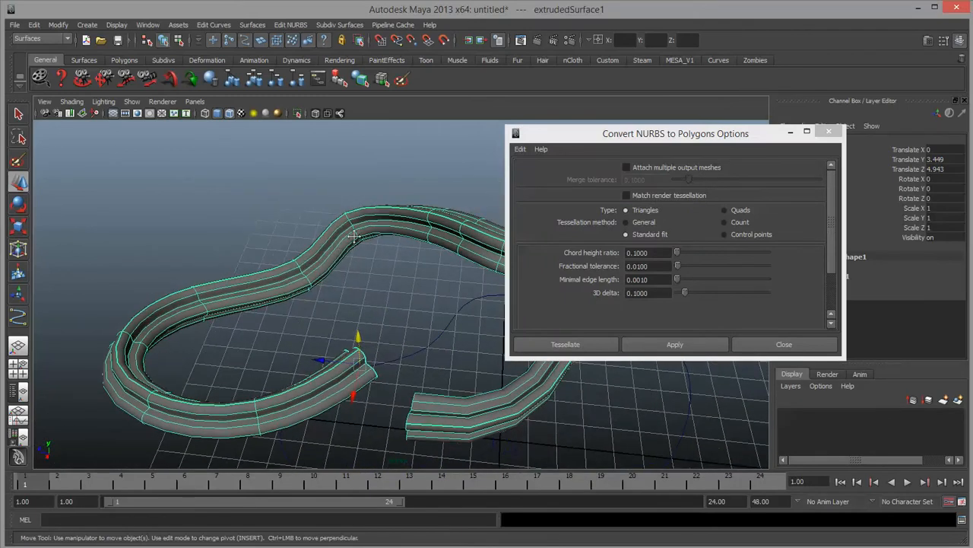
alt+drag(355, 236, 312, 247)
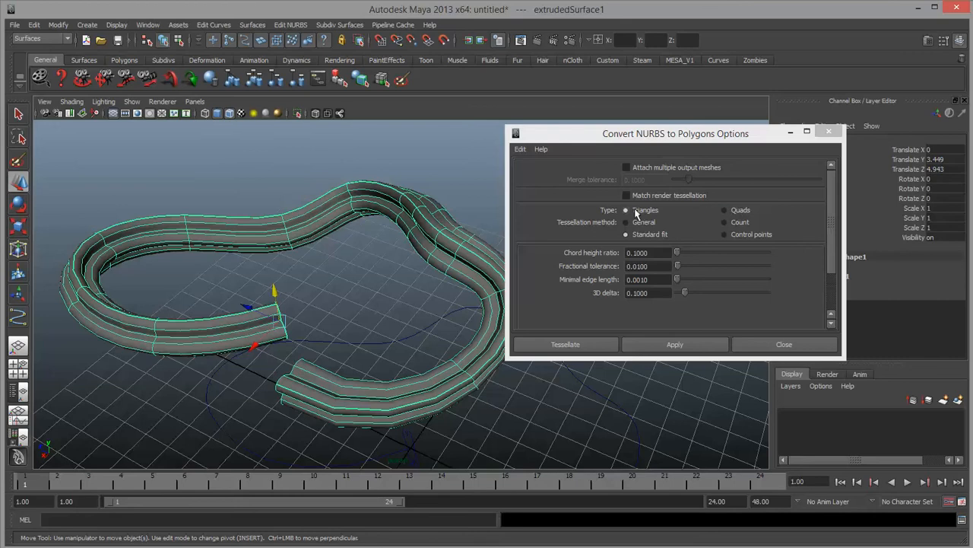
click(724, 210)
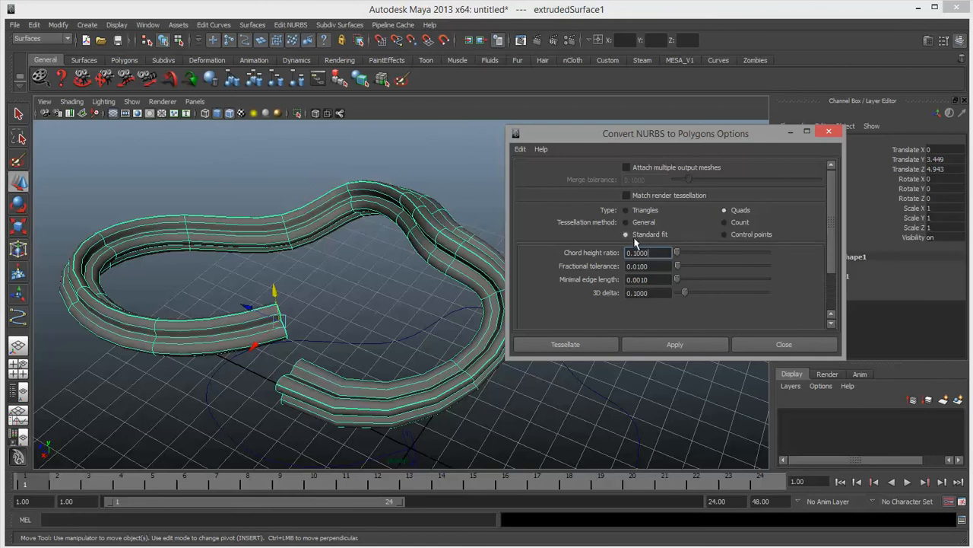
Try converting the surface to quads with Standard fit tessellation, inspecting the mesh raised above the original, and undo the move and conversion
click(661, 345)
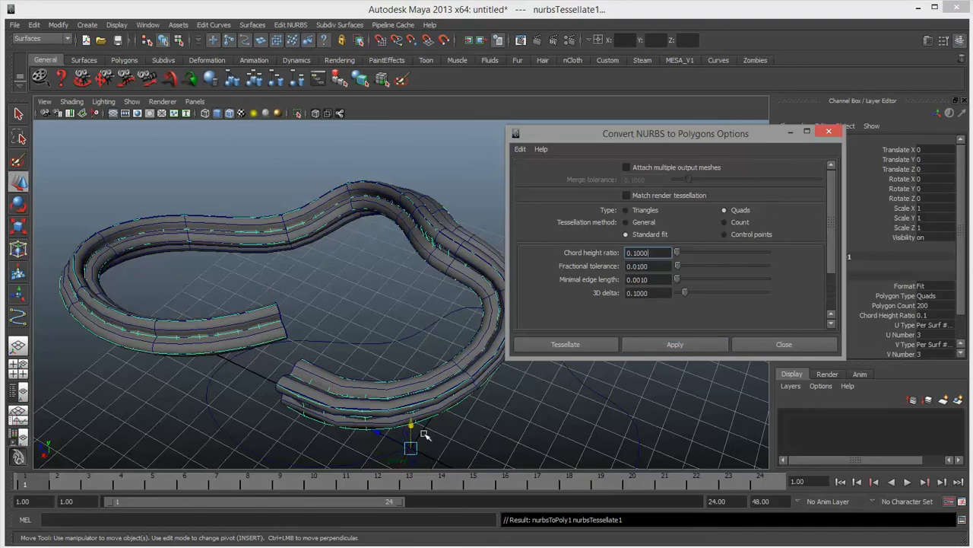
drag(409, 426, 438, 370)
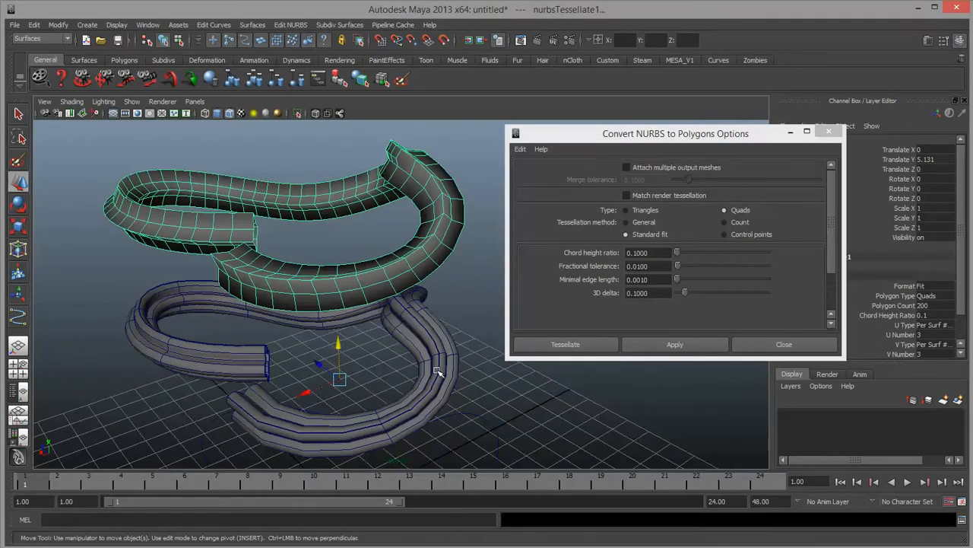
alt+drag(411, 272, 340, 238)
alt+middle_drag(340, 238, 358, 249)
alt+drag(357, 249, 309, 325)
alt+right_drag(310, 326, 464, 323)
alt+middle_drag(320, 334, 350, 309)
alt+right_drag(349, 308, 390, 356)
alt+drag(389, 356, 319, 351)
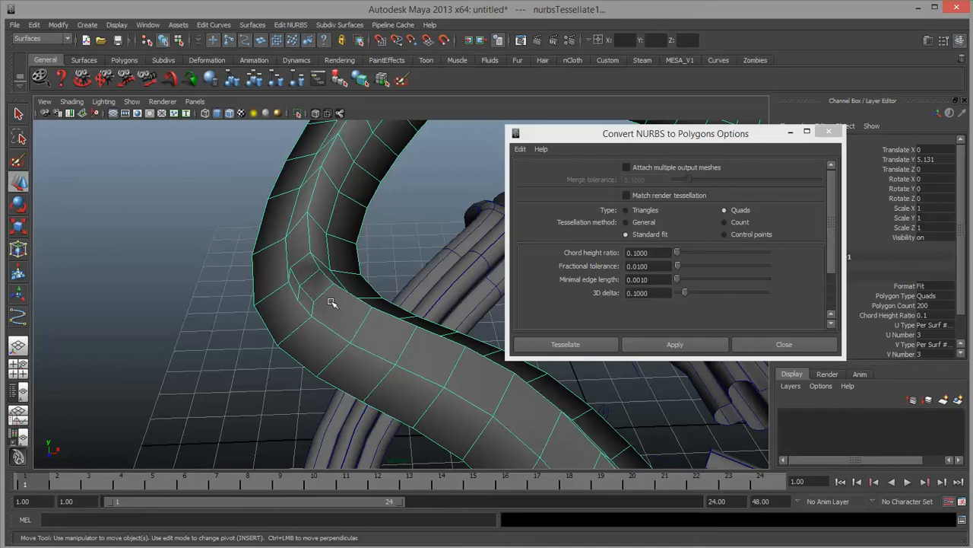
alt+drag(352, 332, 333, 342)
key(ctrl+z)
key(ctrl+z)
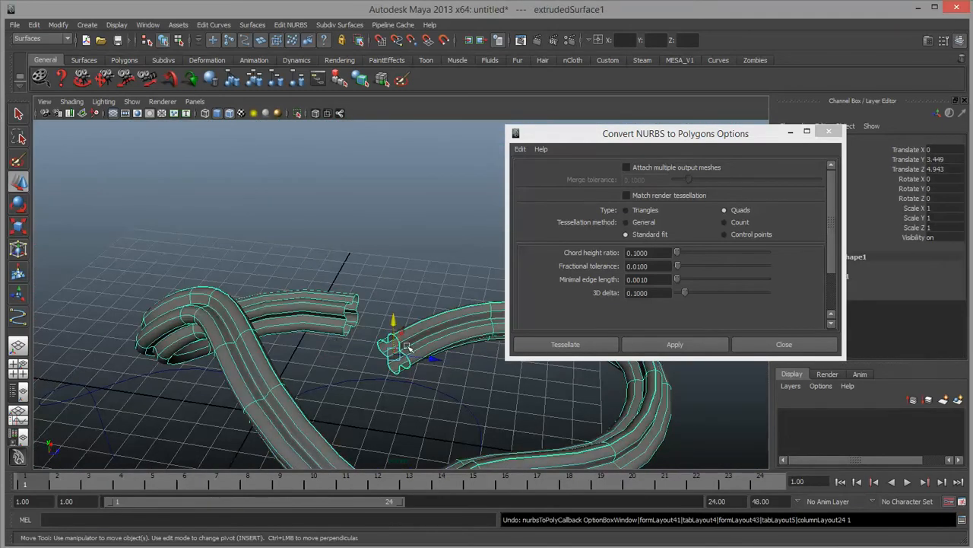
Set the tessellation method of the polygon conversion to General
click(626, 223)
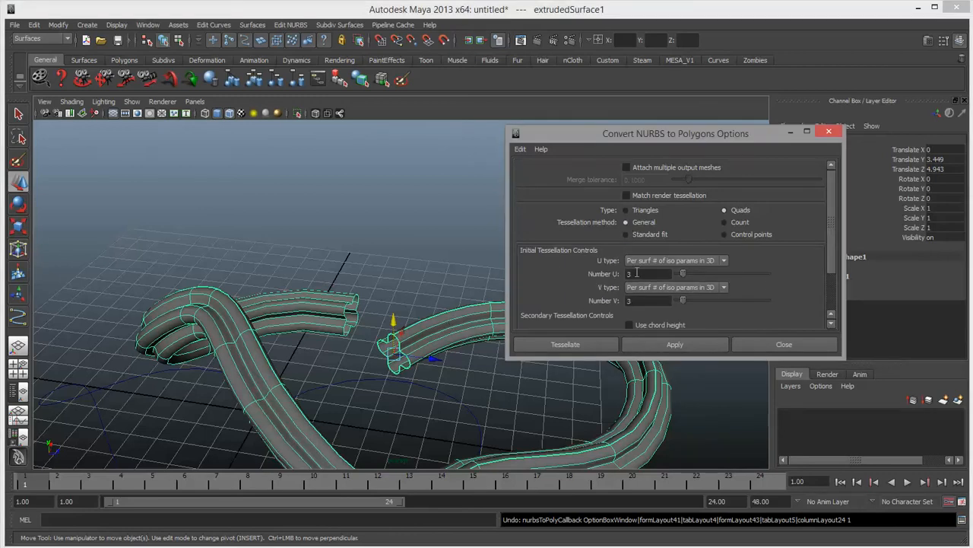
alt+drag(397, 279, 343, 278)
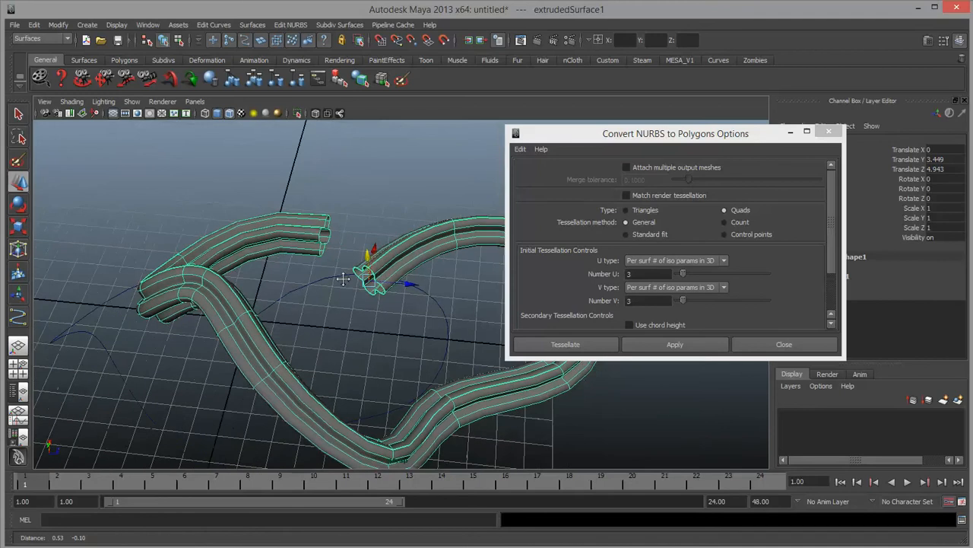
alt+middle_drag(343, 279, 332, 267)
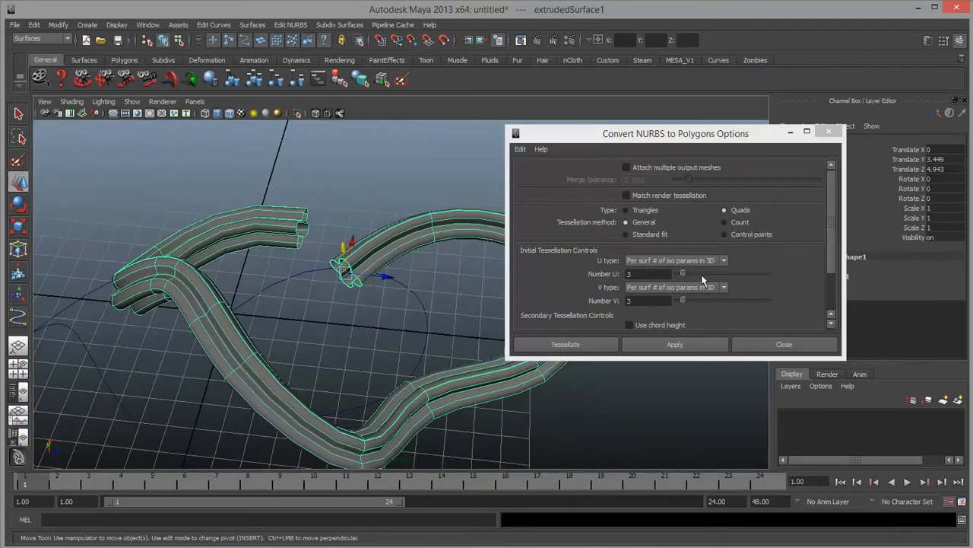
Try the General conversion with Number U and Number V at 3, raise the mesh, and undo both changes
click(676, 344)
alt+drag(337, 308, 303, 179)
alt+drag(320, 216, 338, 275)
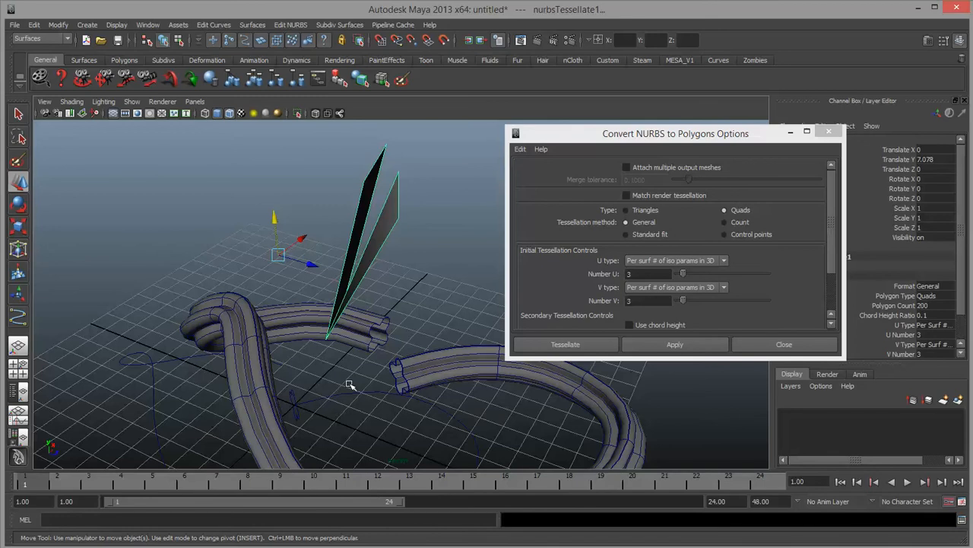
key(ctrl+z)
key(ctrl+z)
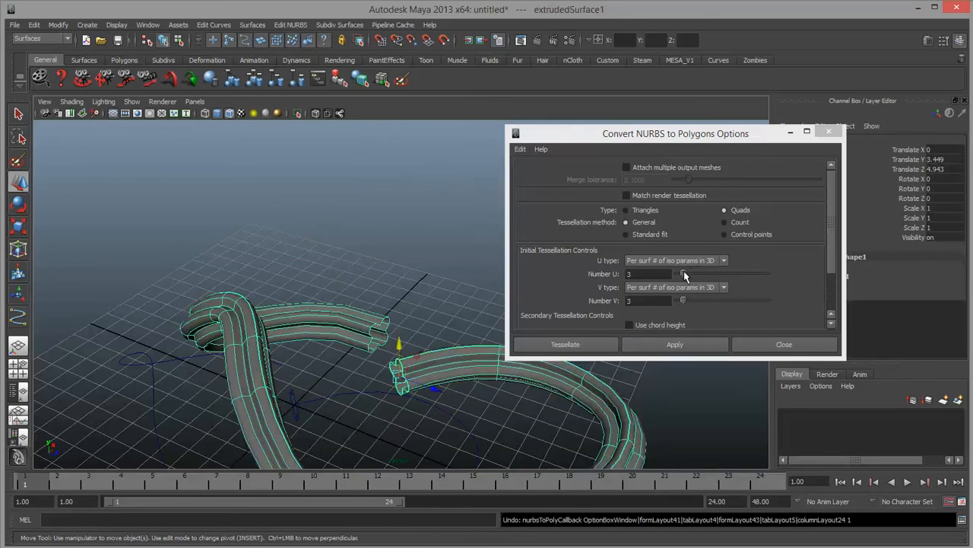
Set Number U to 20, test the conversion with the mesh raised above the surface, and undo the test
drag(685, 275, 733, 278)
click(677, 346)
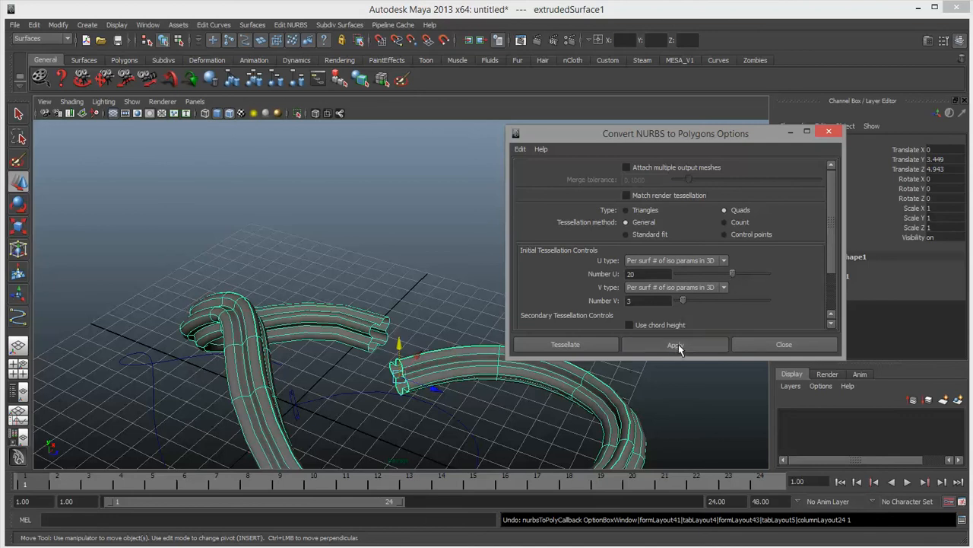
drag(306, 354, 298, 202)
alt+middle_drag(340, 208, 355, 286)
alt+drag(397, 242, 403, 282)
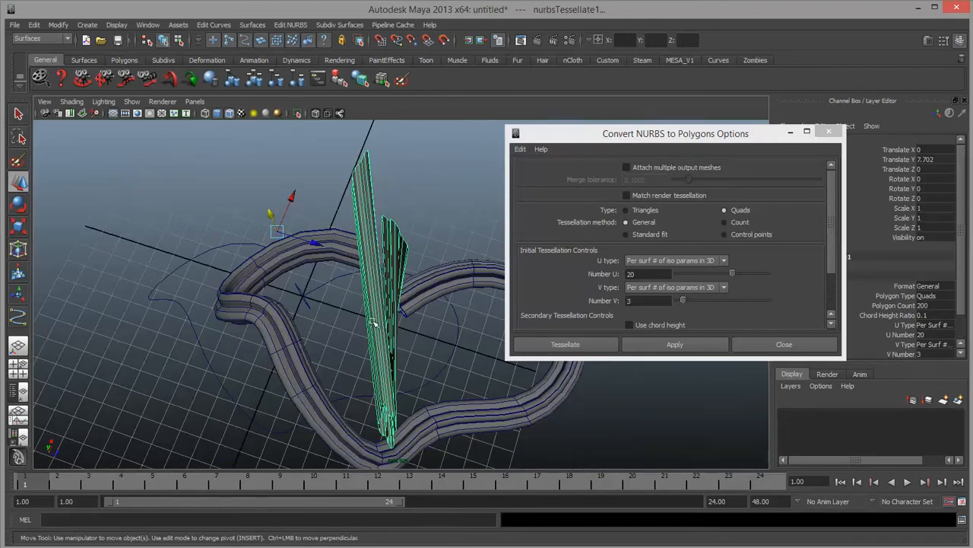
alt+drag(350, 244, 423, 283)
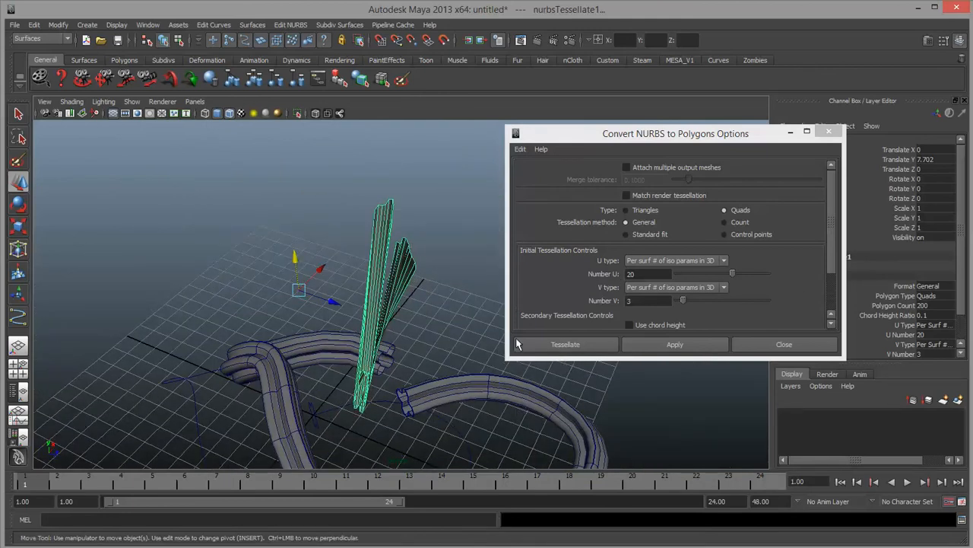
key(ctrl+z)
key(ctrl+z)
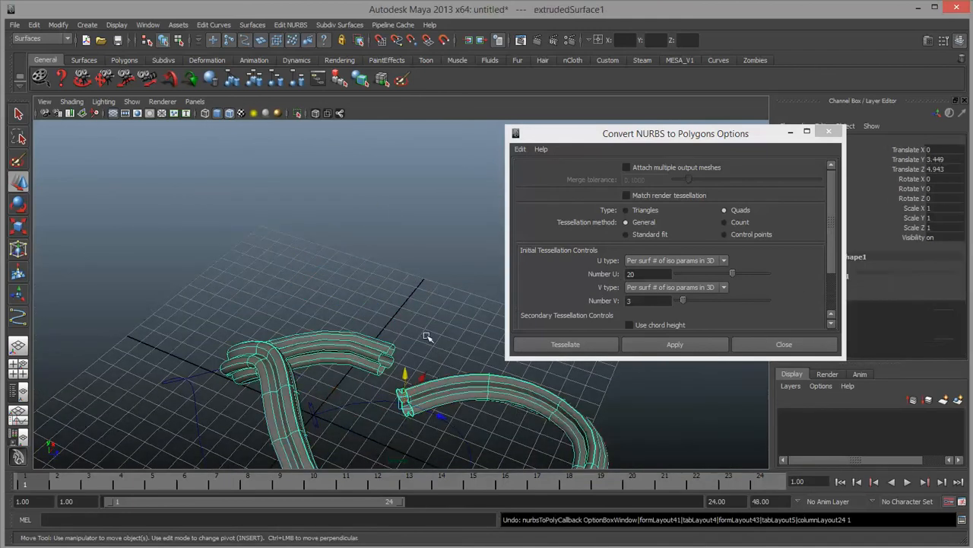
Convert the surface to polygons with Number V set to 20 and raise the resulting mesh about 7.6 units in Y
drag(685, 302, 733, 302)
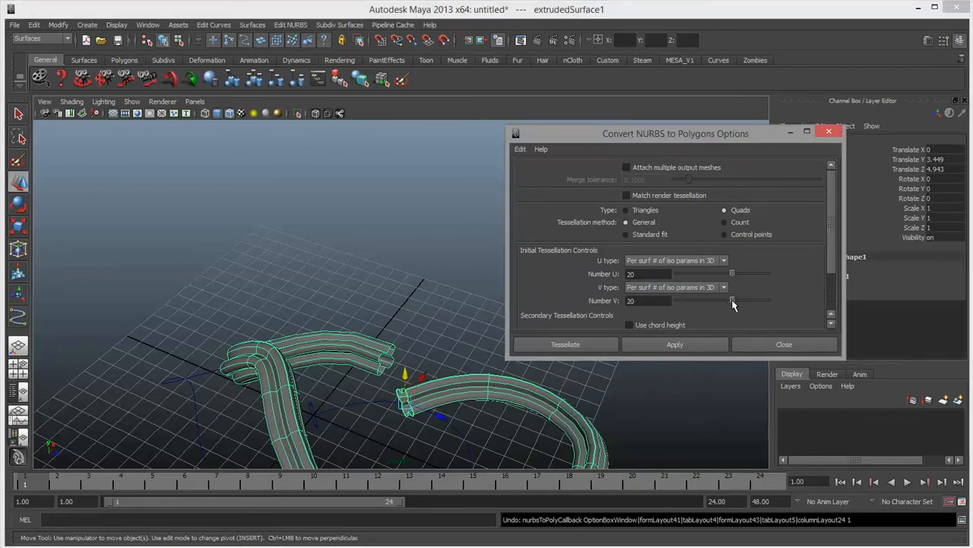
click(681, 345)
drag(310, 387, 293, 260)
alt+drag(343, 300, 158, 268)
mouse_move(248, 279)
alt+mouse_down()
mouse_move(287, 248)
mouse_move(265, 272)
alt+mouse_up()
alt+right_drag(264, 272, 371, 310)
alt+drag(372, 310, 337, 315)
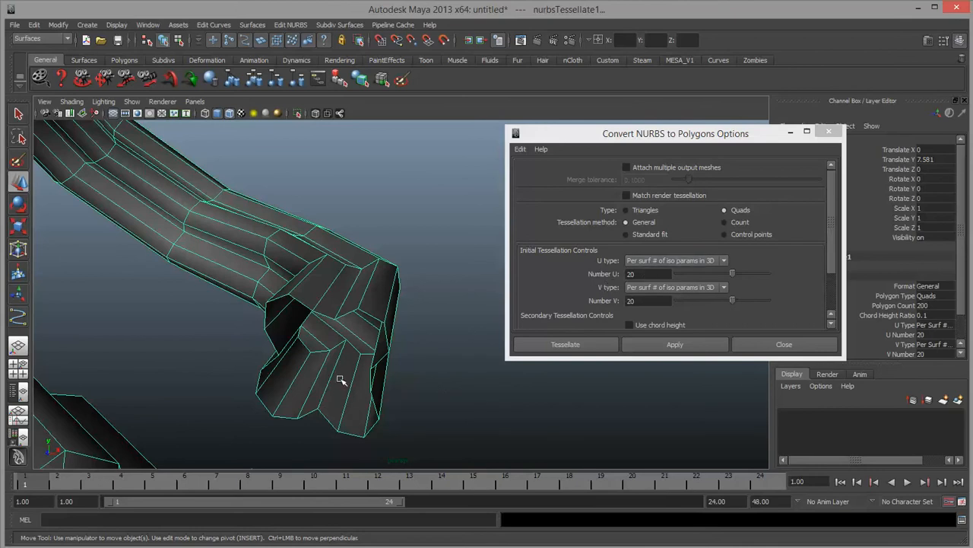
alt+drag(341, 383, 367, 357)
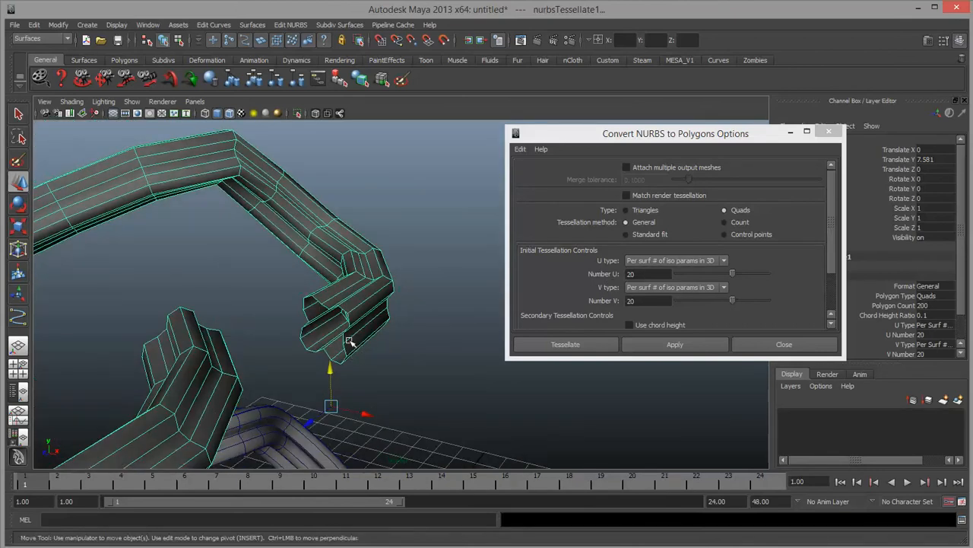
Undo the last test and reconvert the surface with Number U and Number V at 30, raising the mesh about 6.7 units in Y
alt+drag(280, 344, 365, 363)
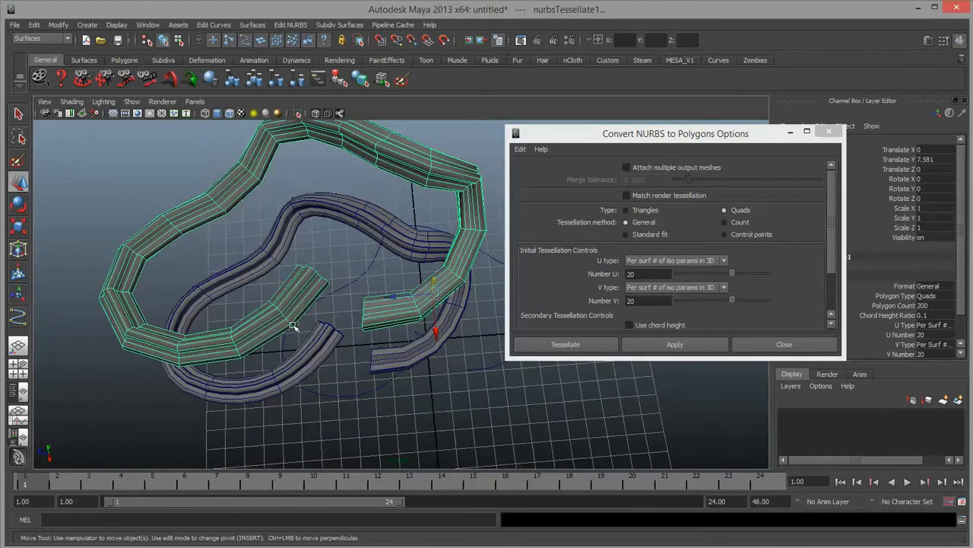
key(ctrl+z)
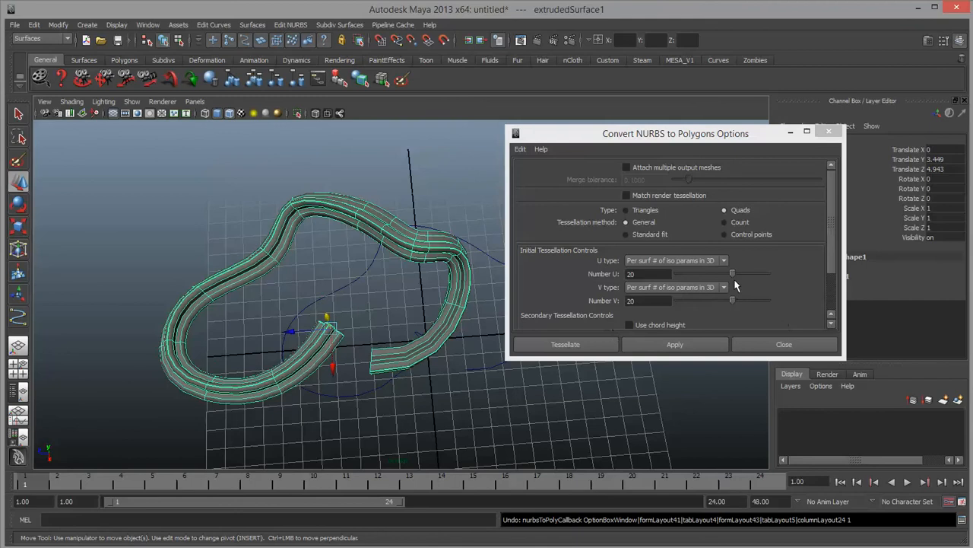
double_click(643, 276)
text(30)
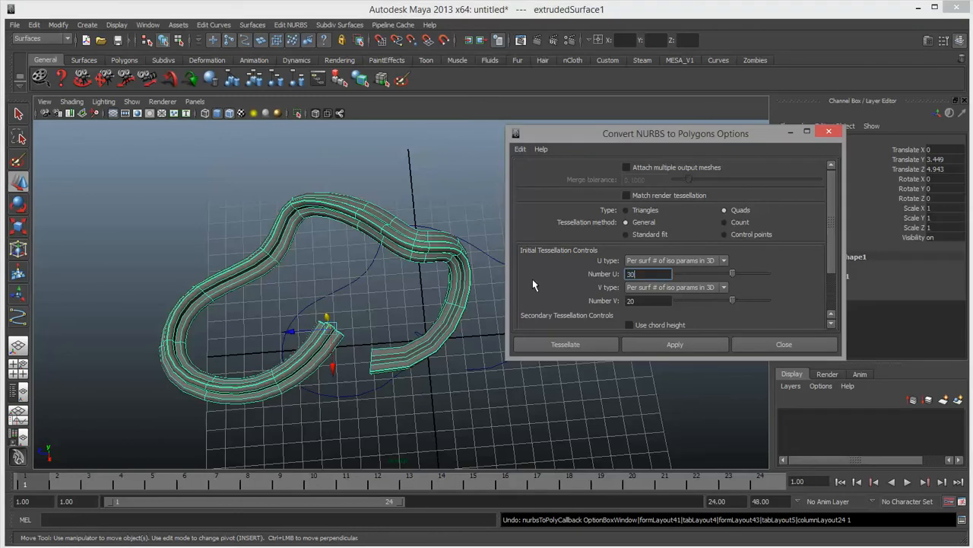
click(633, 300)
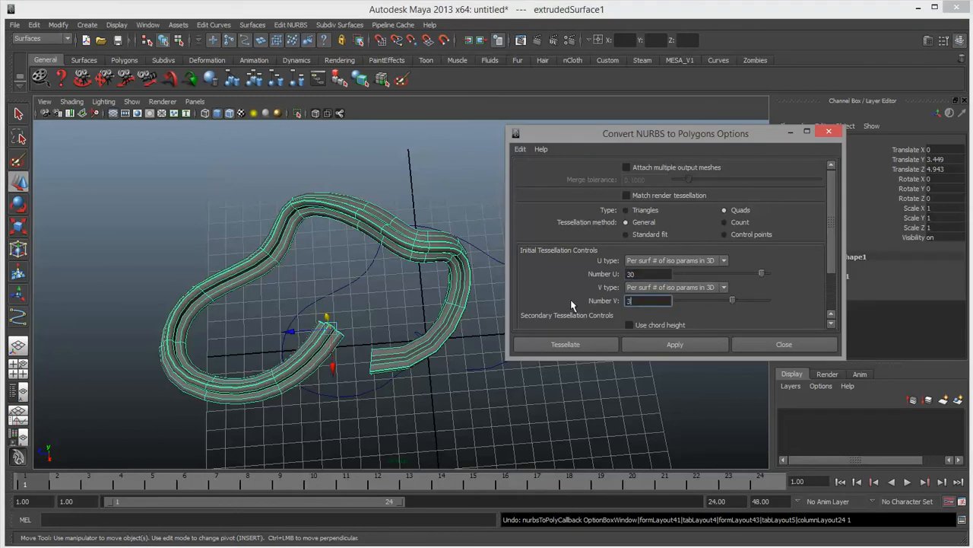
click(693, 346)
alt+drag(384, 339, 418, 306)
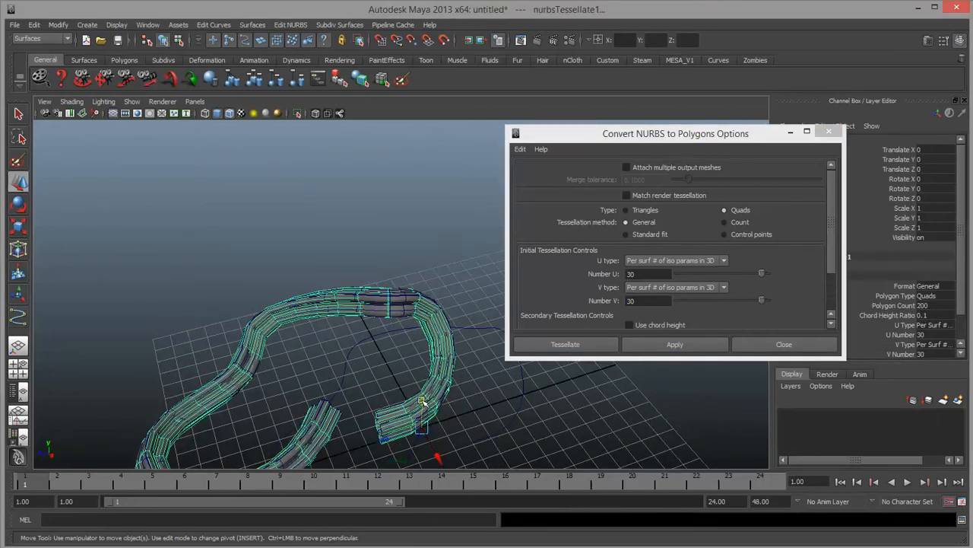
drag(424, 402, 376, 286)
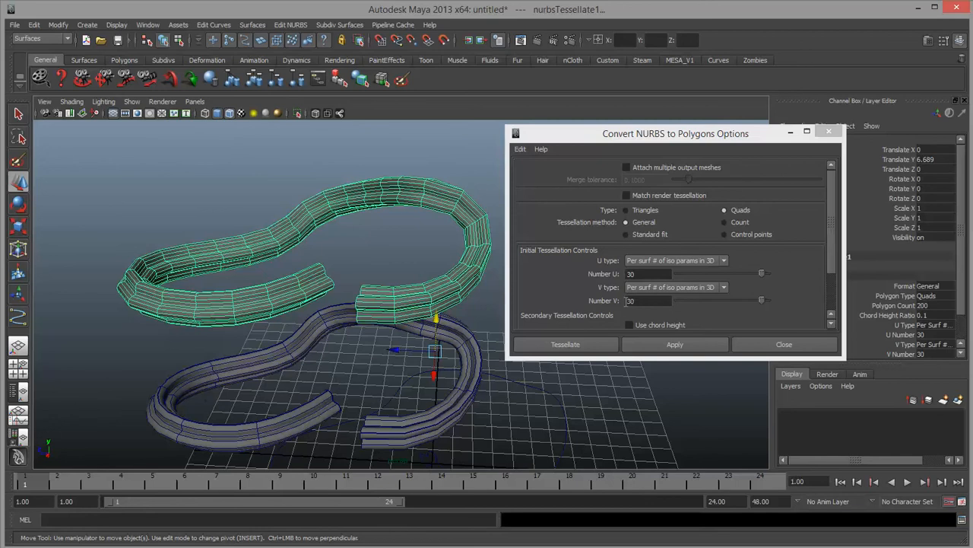
Compare the raised mesh with the original surface from several angles, and undo its move and conversion
alt+drag(242, 287, 293, 248)
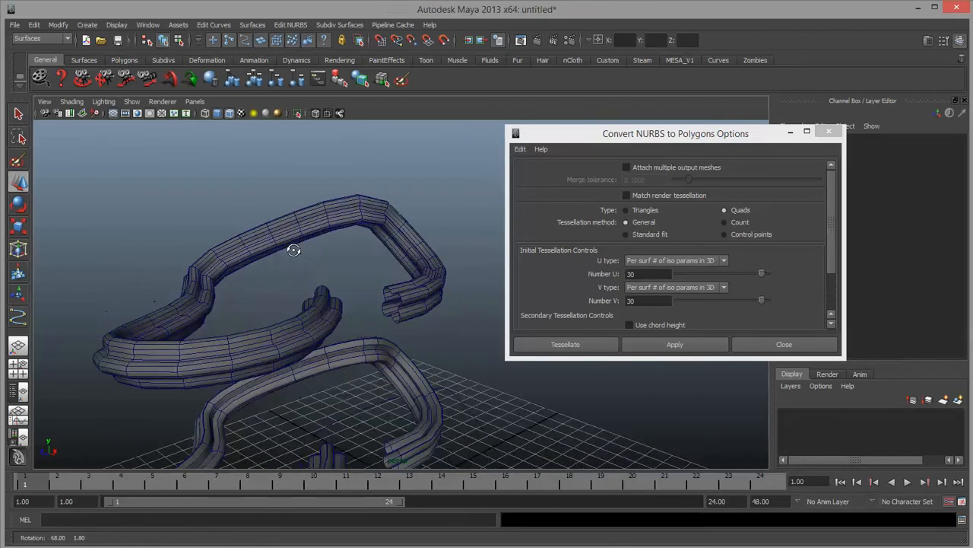
alt+right_drag(294, 248, 301, 266)
alt+drag(300, 267, 370, 269)
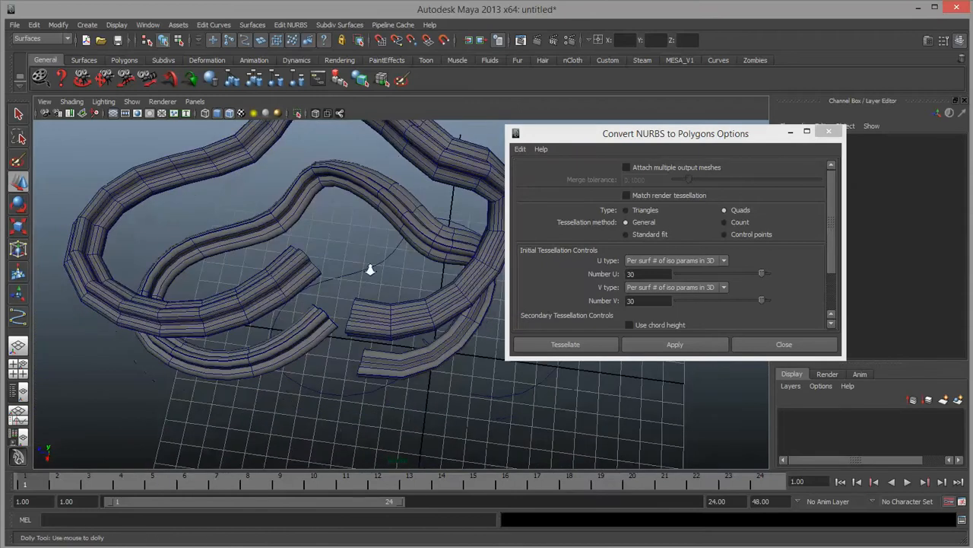
alt+right_drag(369, 269, 329, 299)
alt+middle_drag(329, 298, 342, 351)
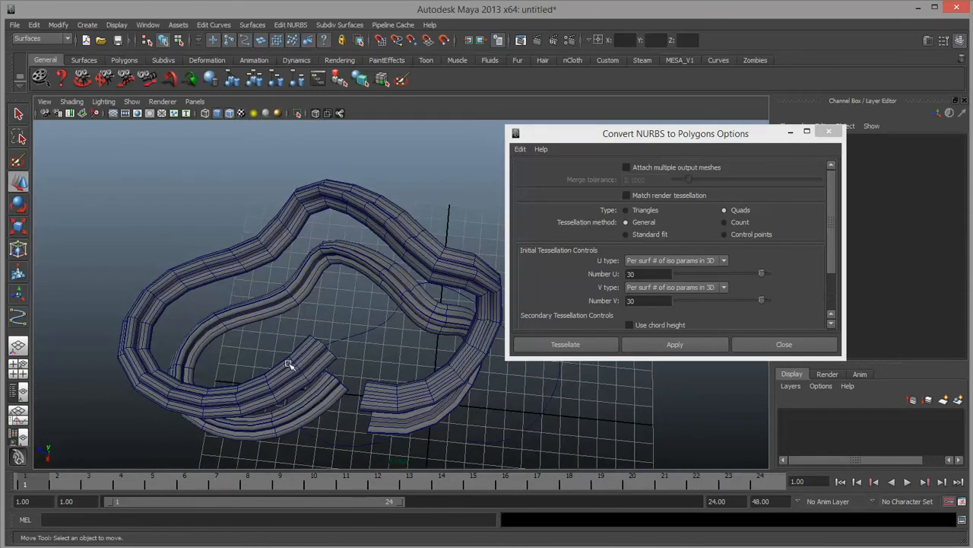
alt+drag(291, 366, 363, 350)
key(ctrl+z)
key(ctrl+z)
key(ctrl+z)
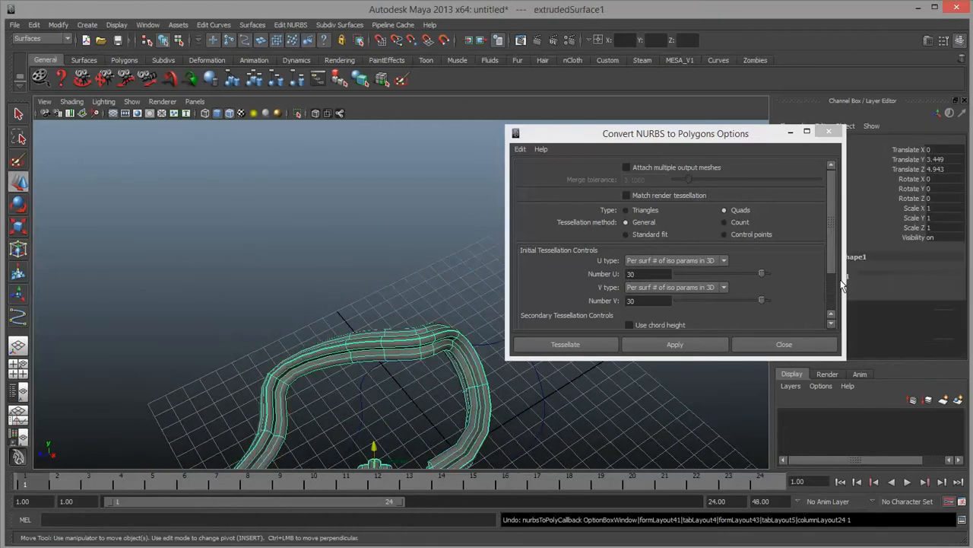
Set Number V to 48, convert the surface to polygons, and raise the resulting mesh about 10.1 units in Y
drag(660, 300, 564, 305)
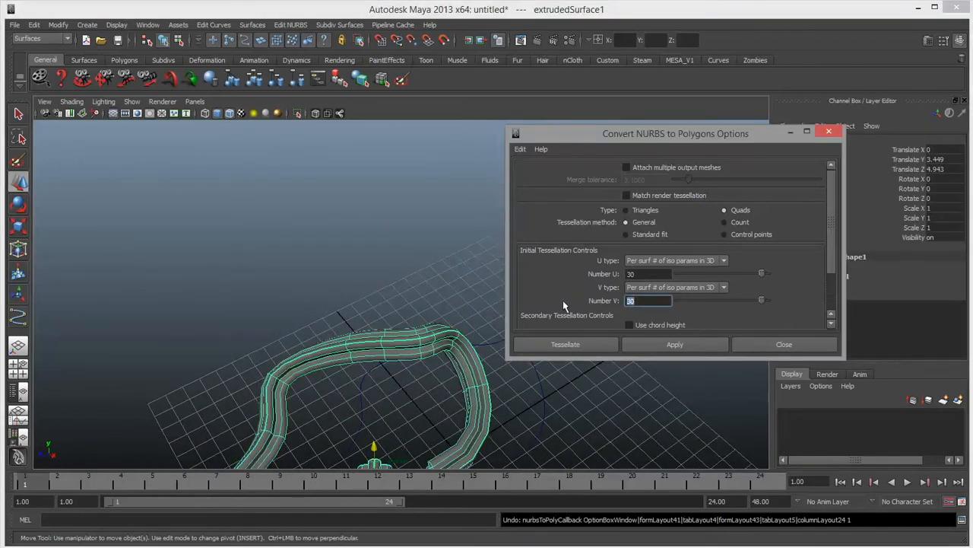
text(48)
click(671, 345)
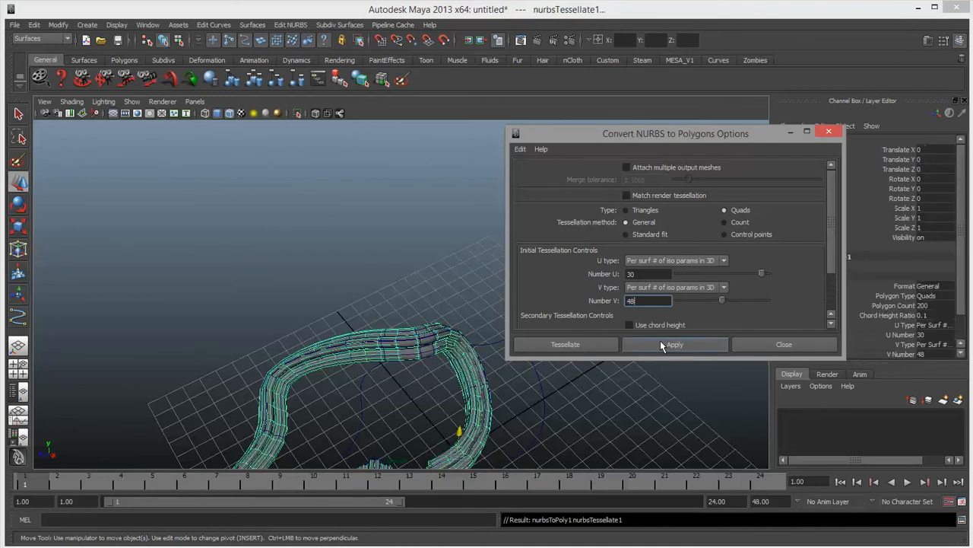
alt+drag(420, 367, 447, 270)
alt+drag(447, 271, 392, 307)
click(365, 294)
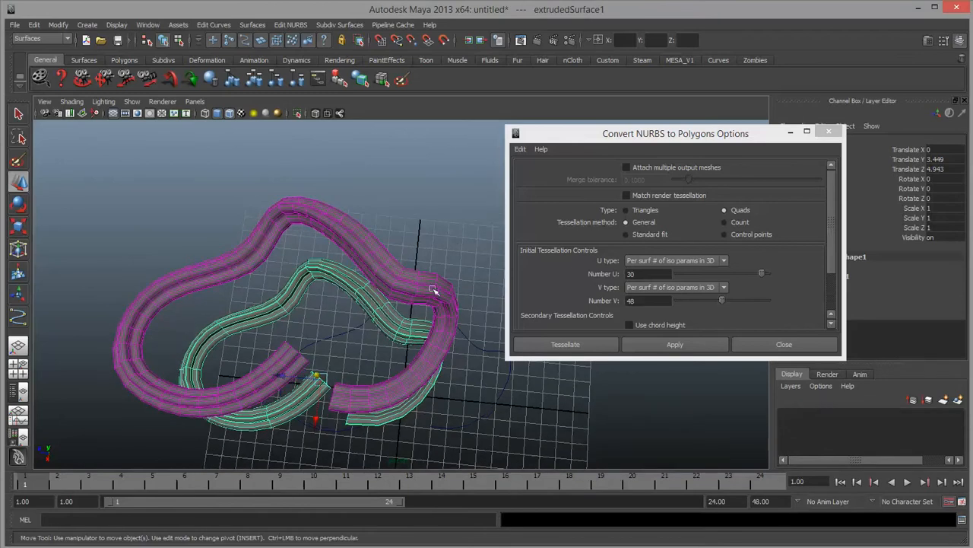
click(421, 241)
click(414, 283)
Inspect the denser mesh's quad layout up close and from around, and undo its move and the conversion
alt+drag(410, 309, 280, 302)
alt+right_drag(280, 302, 302, 313)
alt+drag(302, 312, 418, 203)
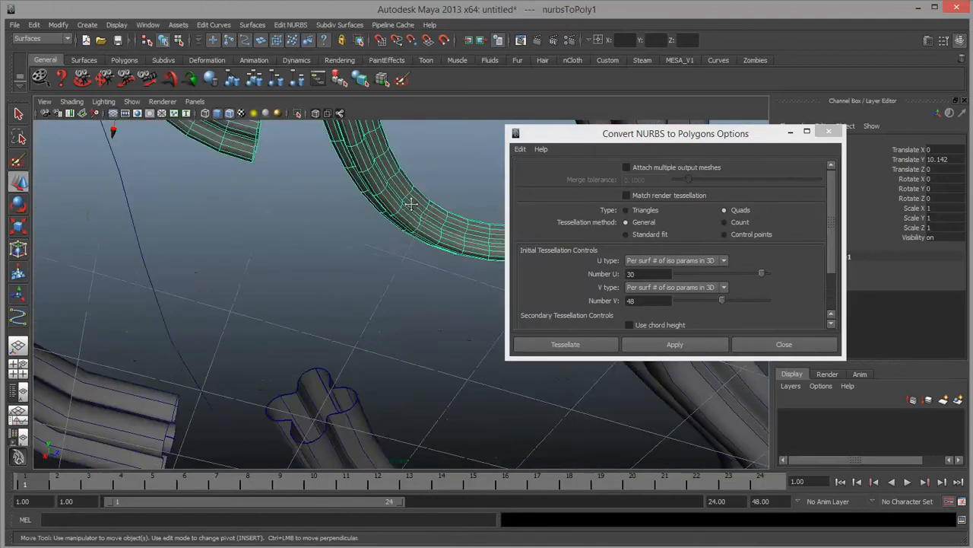
alt+middle_drag(418, 203, 353, 439)
alt+drag(353, 439, 433, 340)
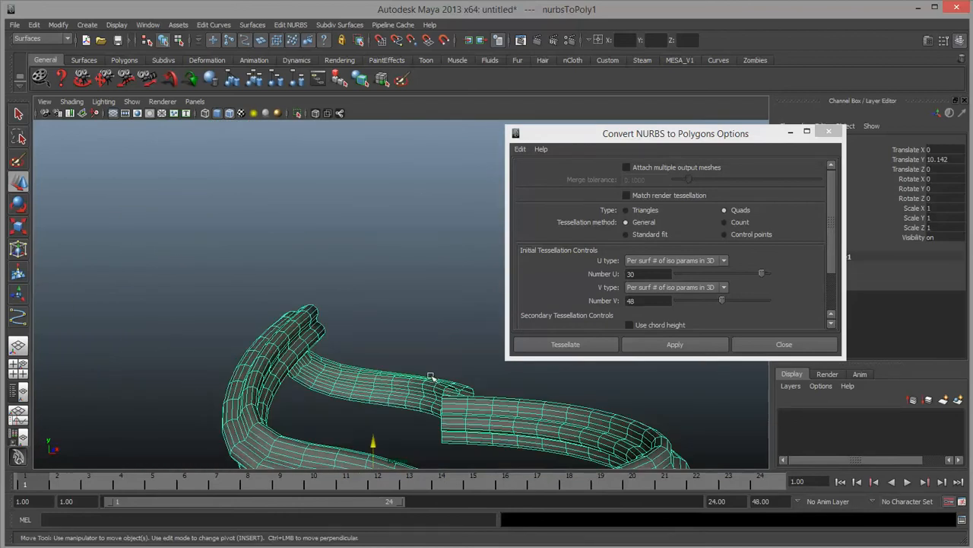
alt+drag(432, 377, 401, 362)
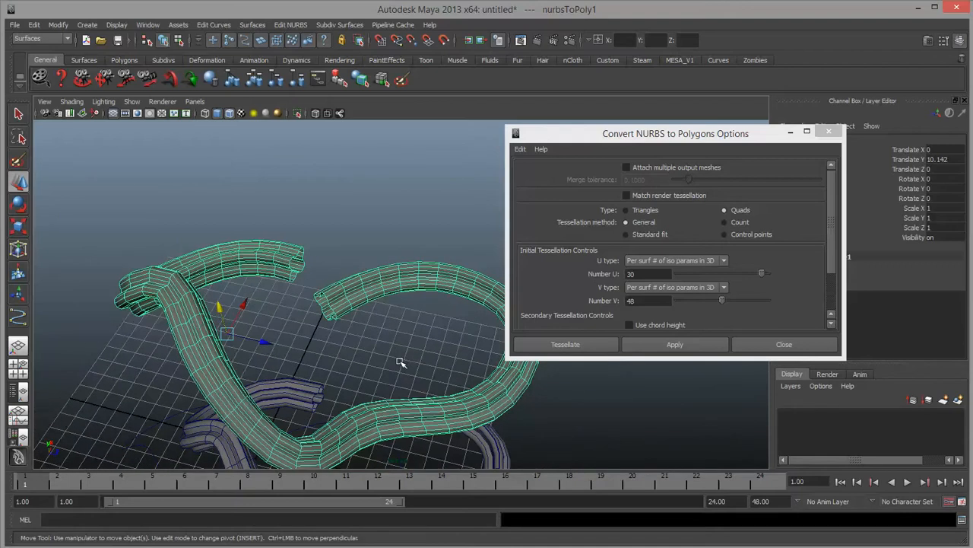
key(ctrl+z)
key(ctrl+z)
key(ctrl+z)
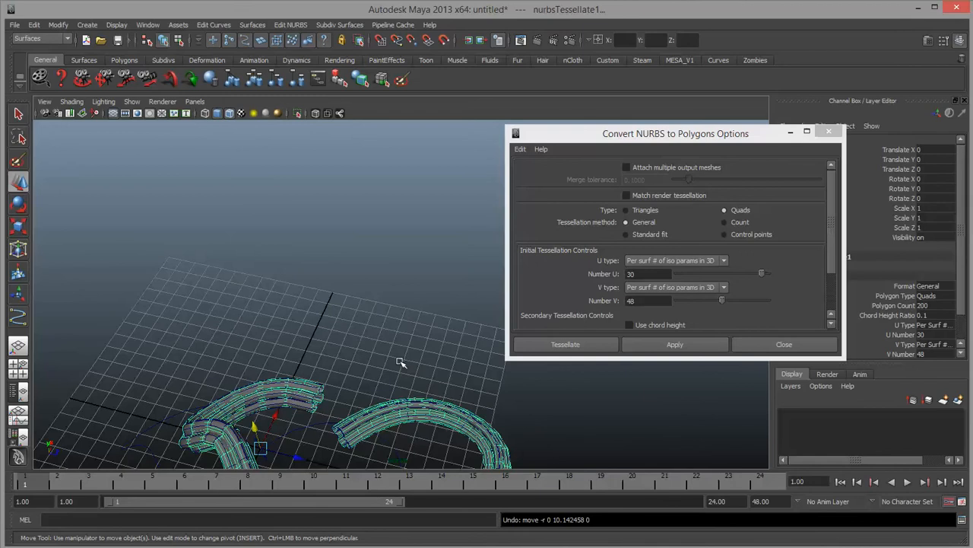
key(ctrl+z)
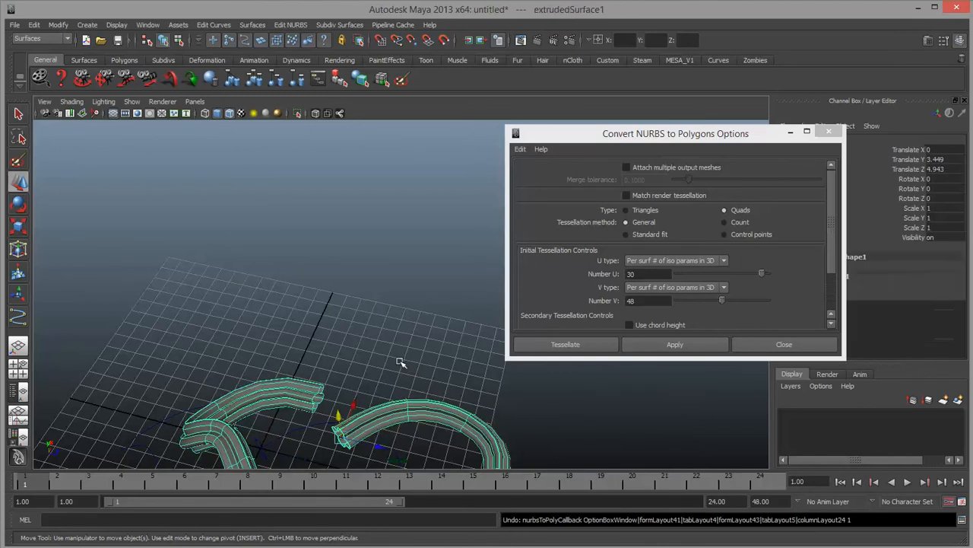
Set the tessellation method to Control points, check the surface's control vertices, and reselect the surface in object mode
click(736, 233)
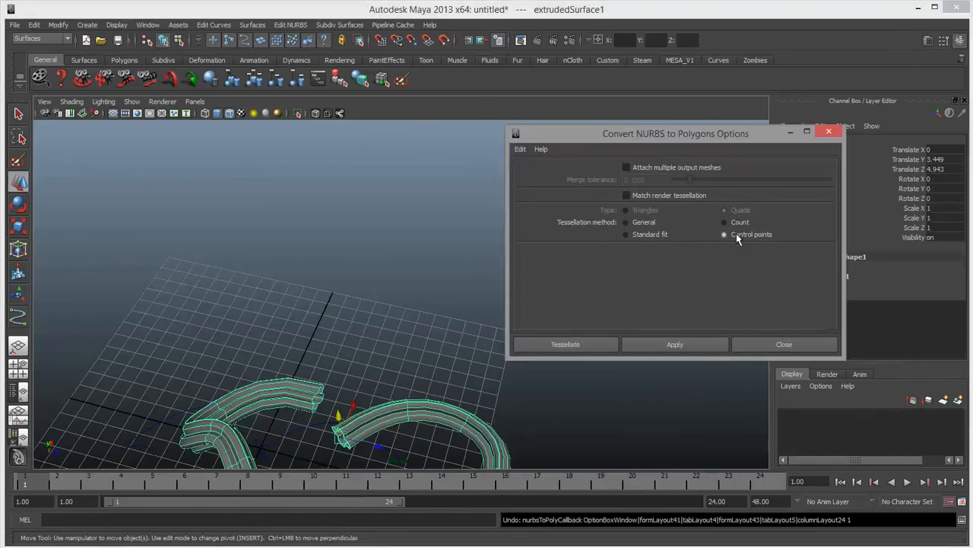
alt+drag(438, 364, 426, 327)
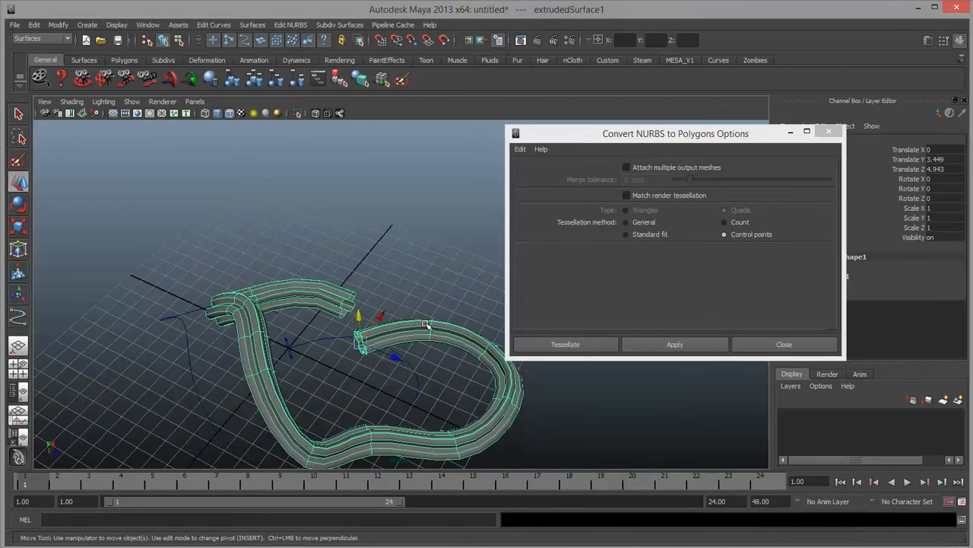
right_click(426, 324)
click(394, 317)
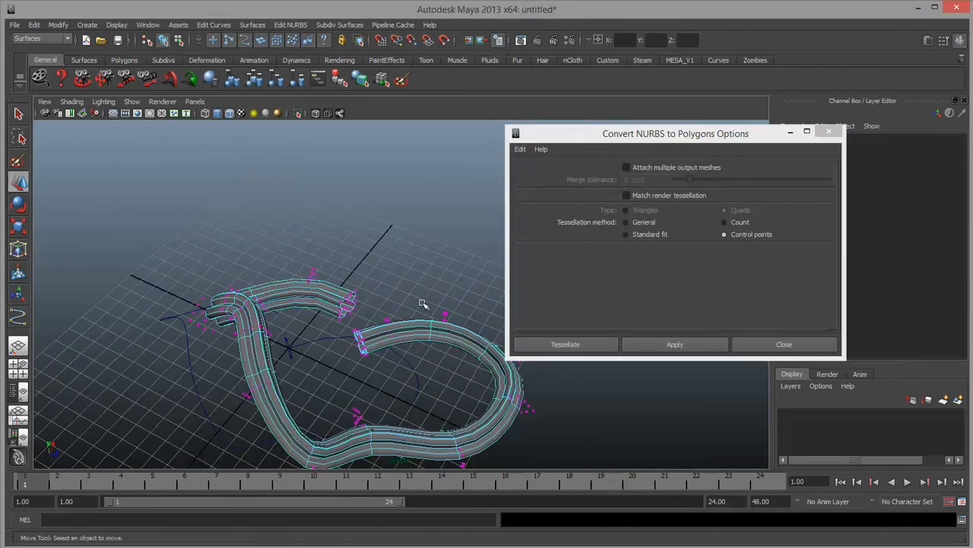
right_click(426, 322)
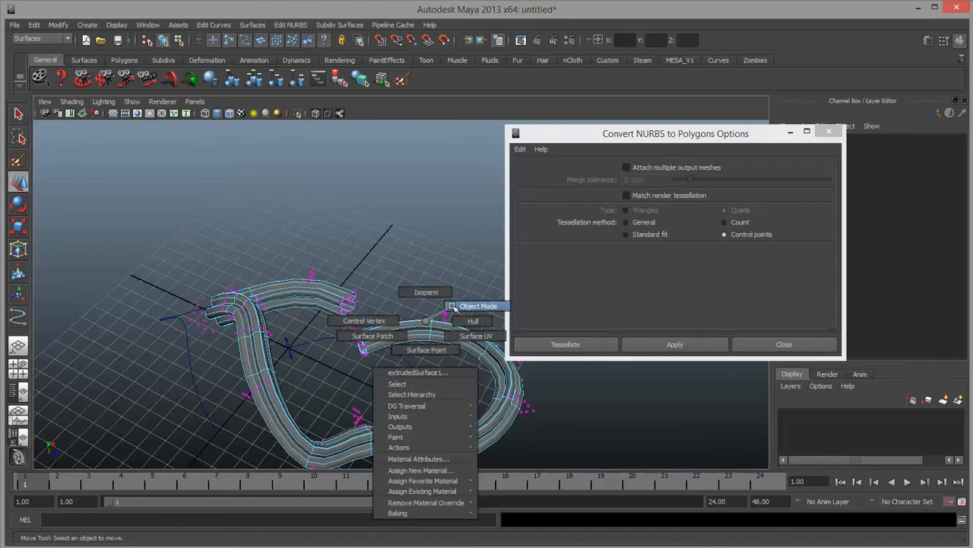
click(441, 305)
click(414, 325)
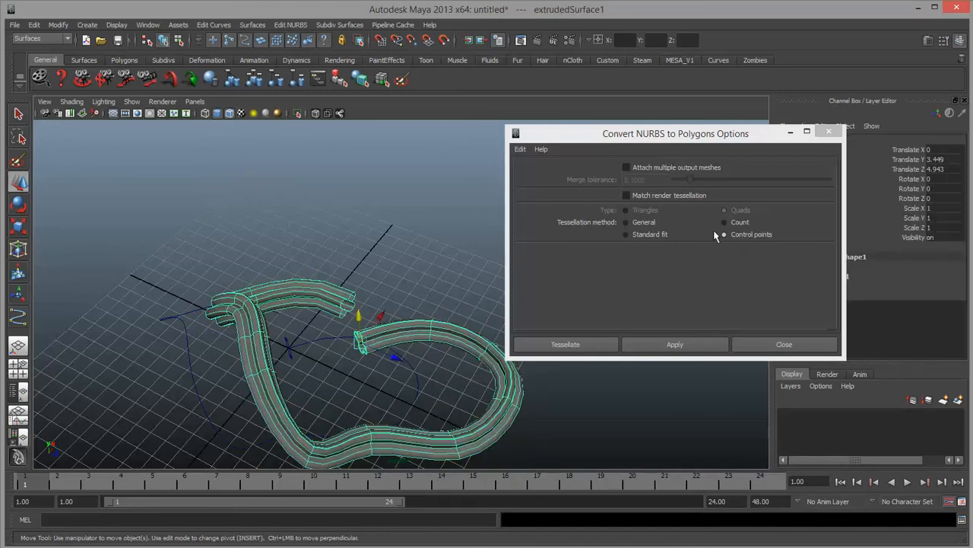
Try the Control points conversion, raise the mesh about 10.3 units in Y, and undo both changes
click(674, 344)
alt+drag(369, 337, 404, 264)
scroll(404, 264, down, 3)
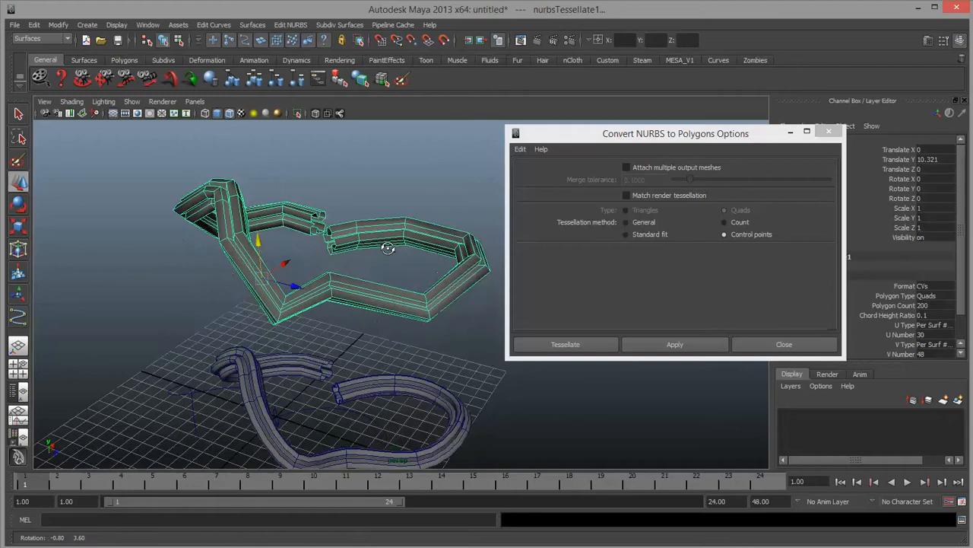
alt+drag(388, 248, 394, 266)
key(ctrl+z)
key(ctrl+z)
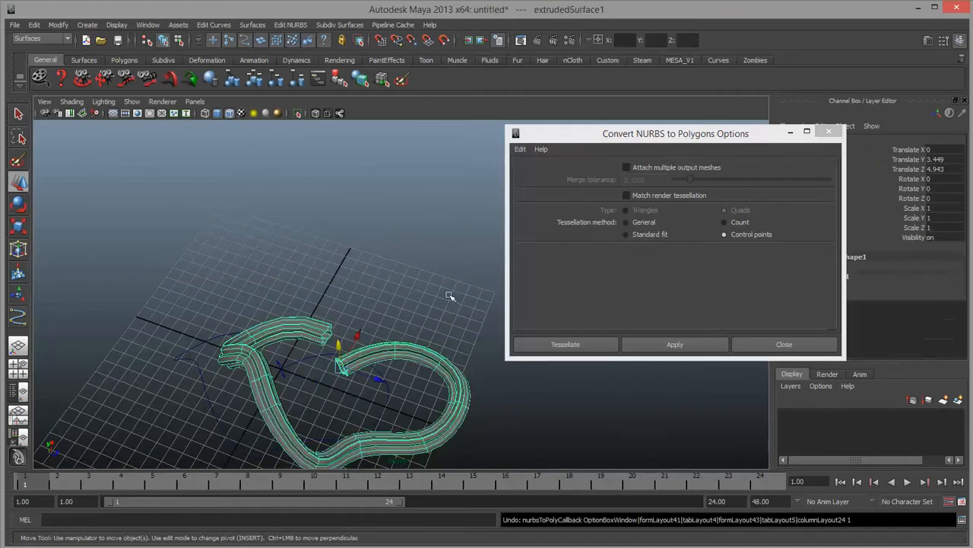
Set the tessellation method to Count, test it at 200 with the mesh raised about 10.6 units in Y, and undo the test
click(726, 222)
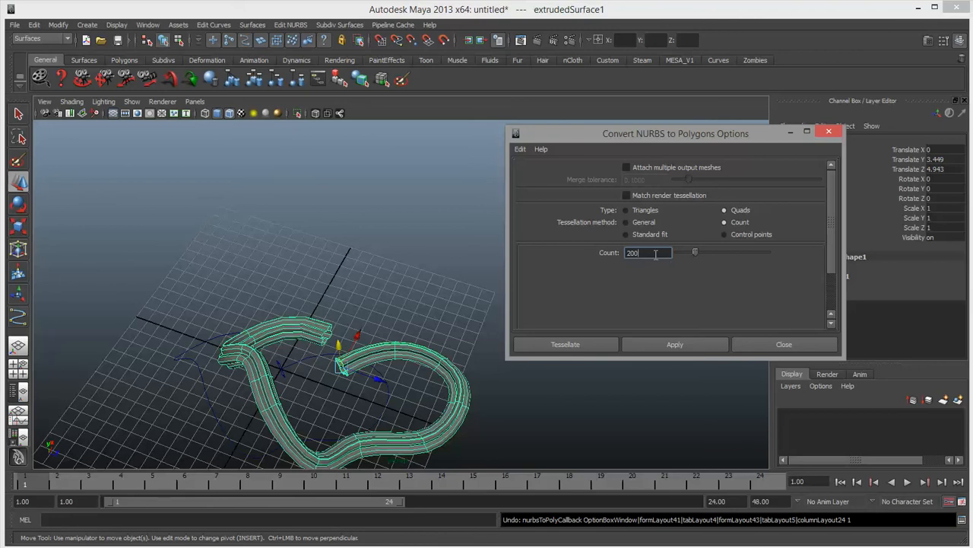
click(676, 349)
alt+drag(448, 383, 369, 291)
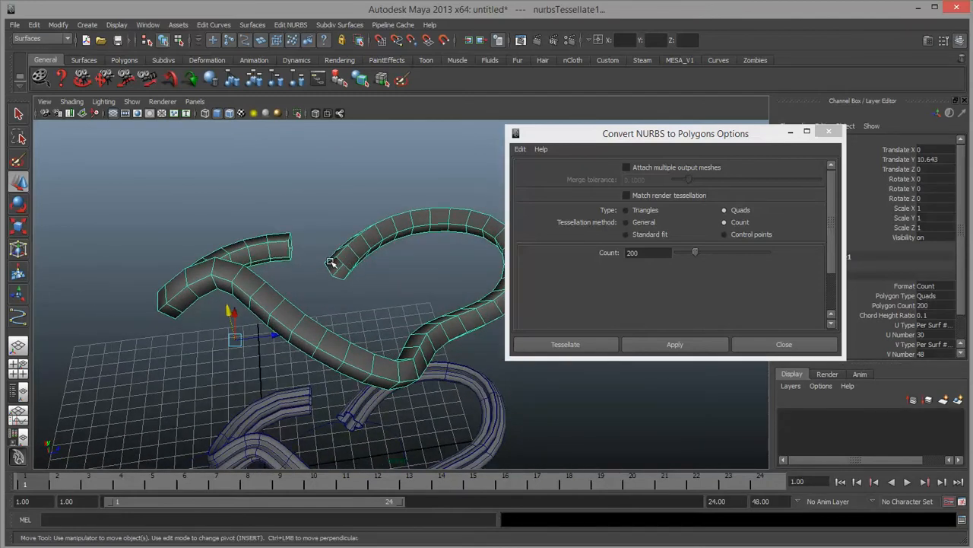
alt+drag(255, 328, 379, 278)
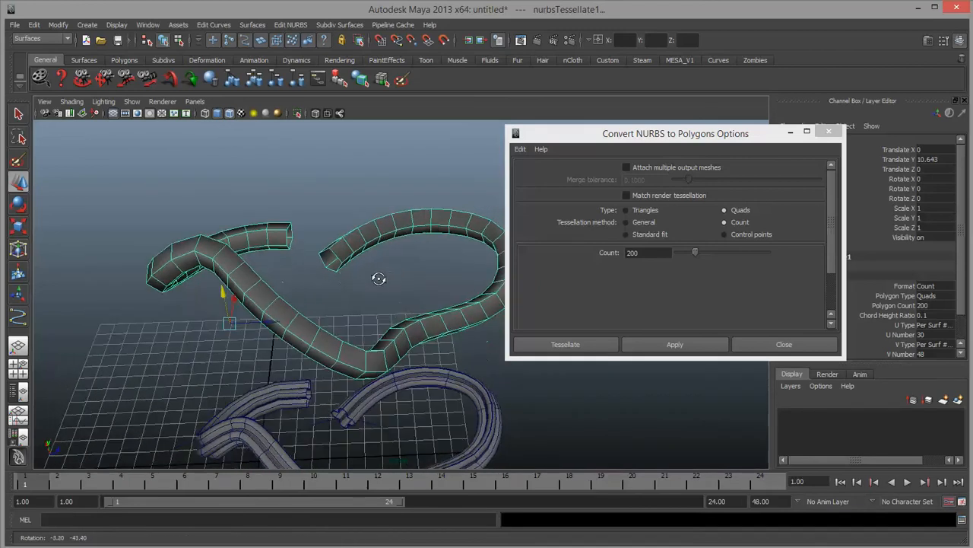
key(ctrl+z)
key(ctrl+z)
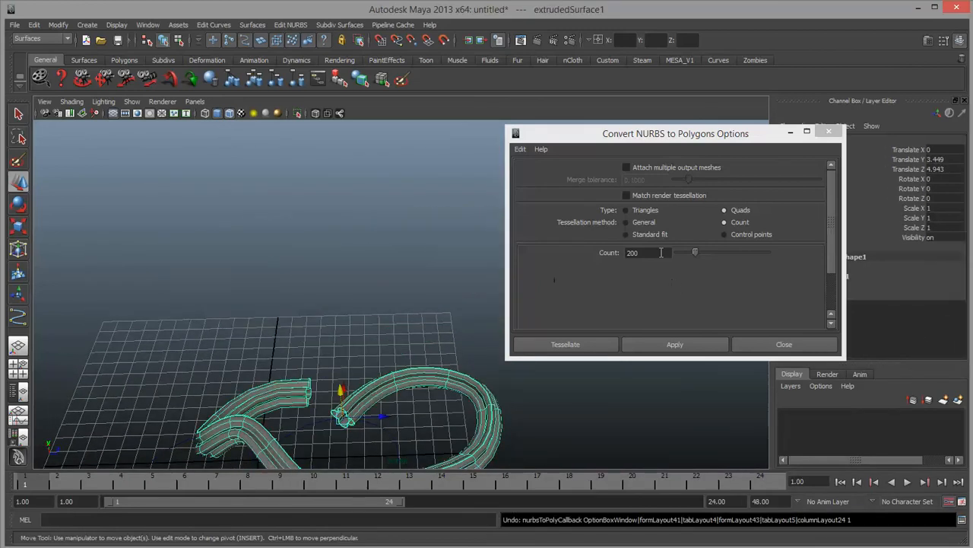
Try the conversion with Count at 1000, inspect the mesh raised about 9.8 units in Y, and undo the test
double_click(661, 252)
text(1000)
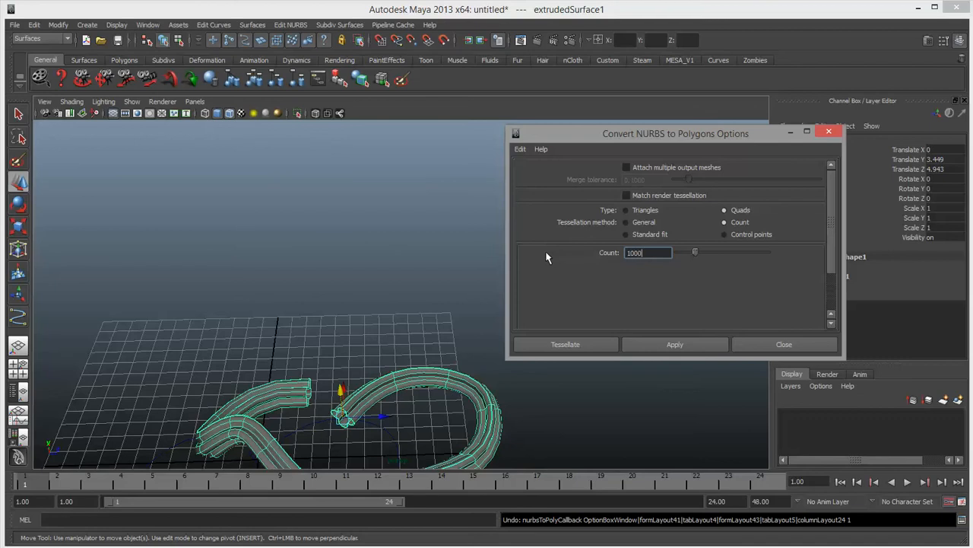
key(Return)
click(674, 346)
drag(247, 424, 242, 287)
alt+drag(369, 309, 323, 264)
alt+middle_drag(320, 264, 388, 372)
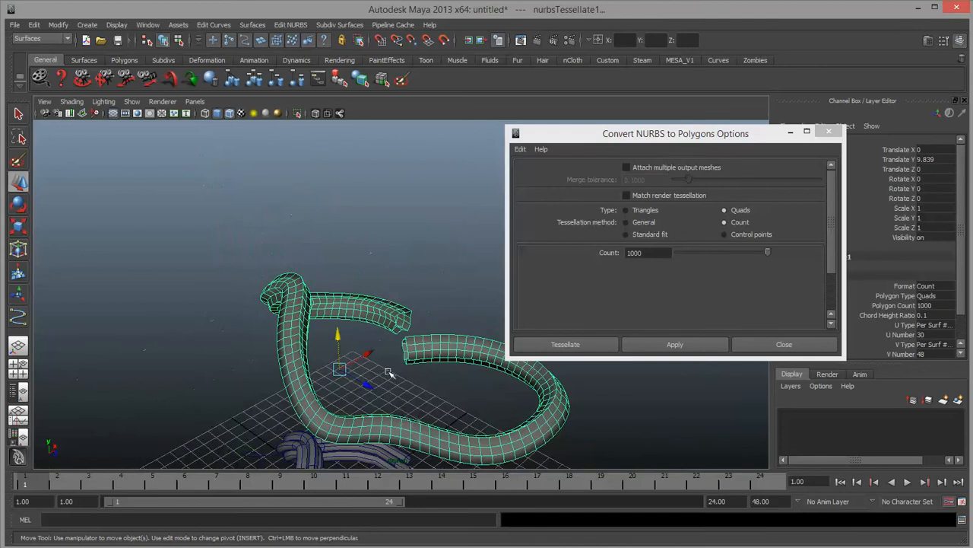
alt+right_drag(389, 371, 602, 394)
alt+drag(467, 390, 364, 427)
scroll(553, 418, down, 2)
key(ctrl+z)
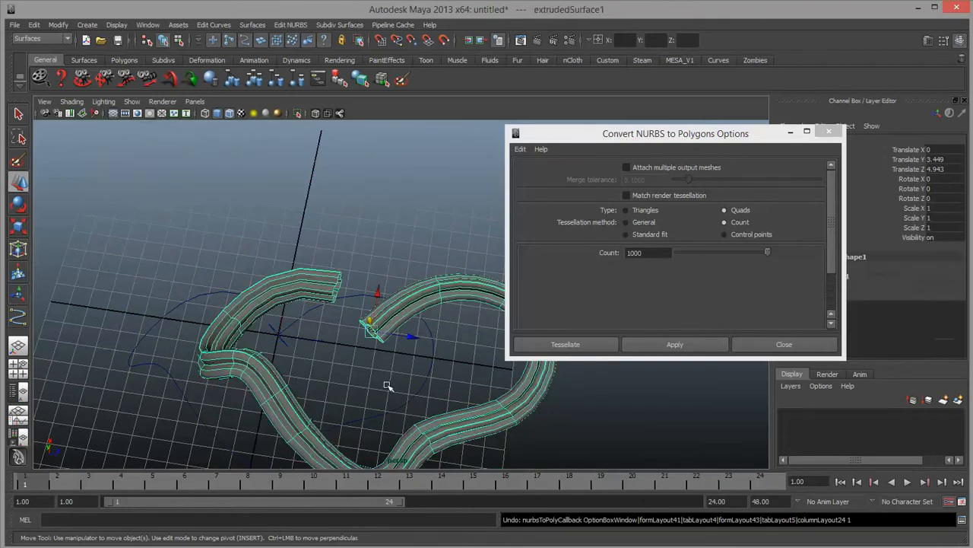
Convert the surface to polygons with Count set to 2000 and raise the resulting mesh about 8.5 units in Y
double_click(650, 252)
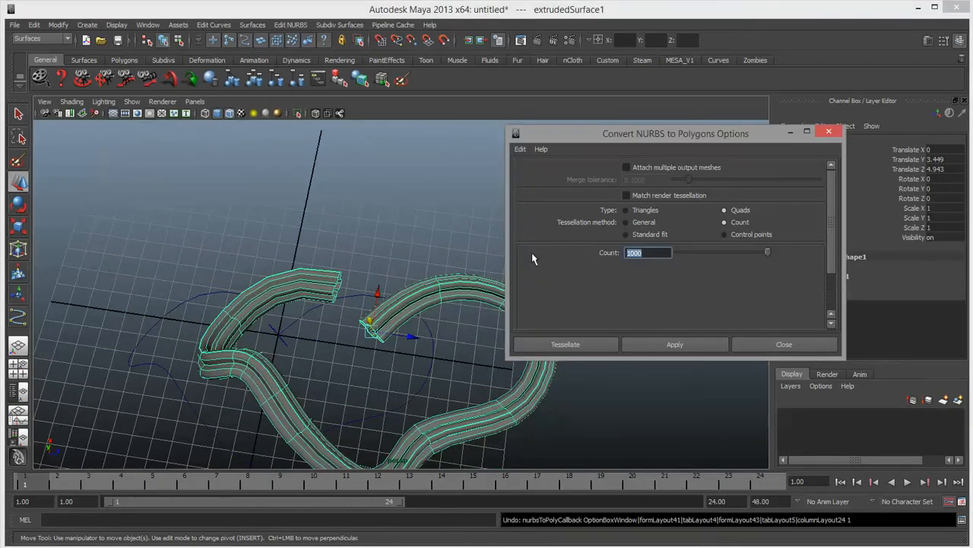
text(2000)
key(Return)
click(674, 344)
alt+drag(304, 354, 263, 328)
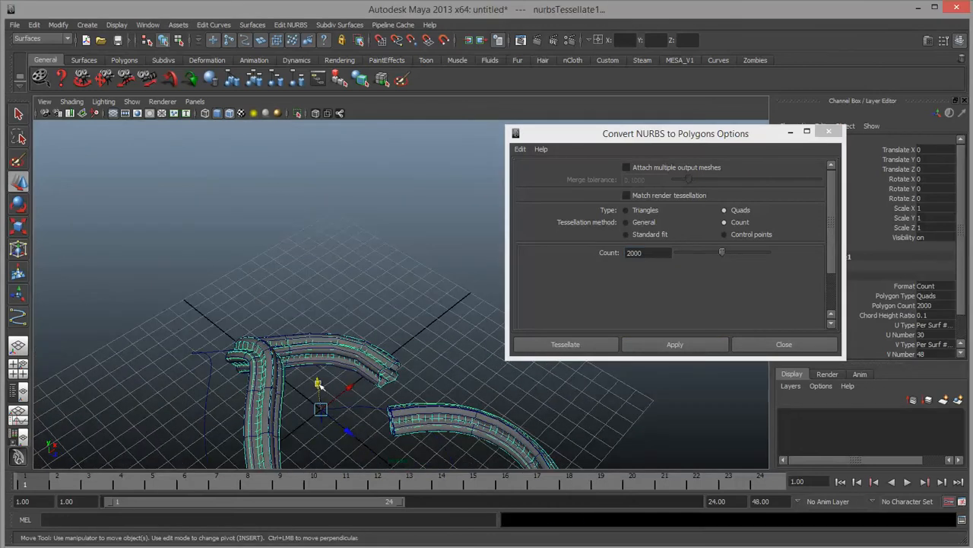
drag(319, 383, 305, 226)
alt+drag(356, 288, 293, 304)
alt+right_drag(293, 304, 339, 304)
alt+drag(339, 305, 422, 338)
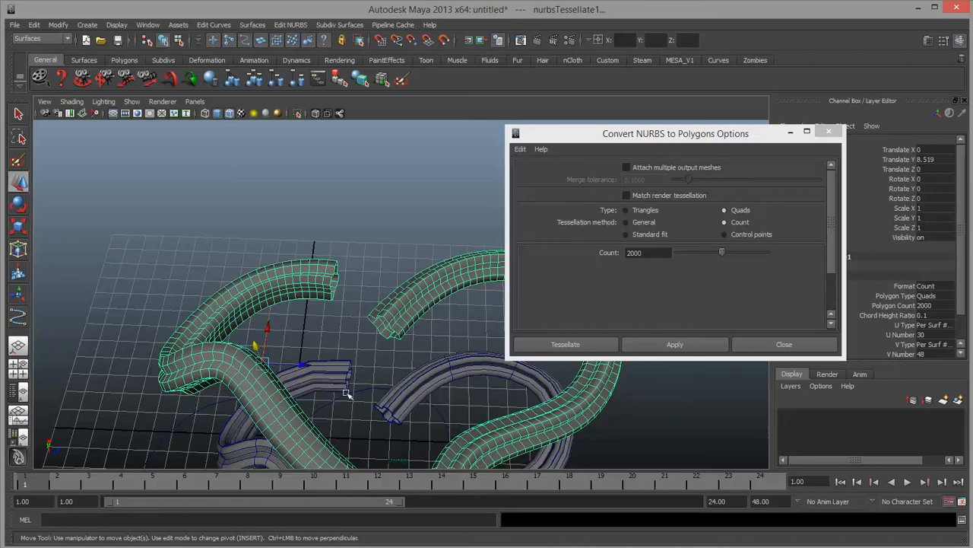
Check the converted mesh from above and close the NURBS to polygons conversion options
alt+drag(391, 344, 404, 317)
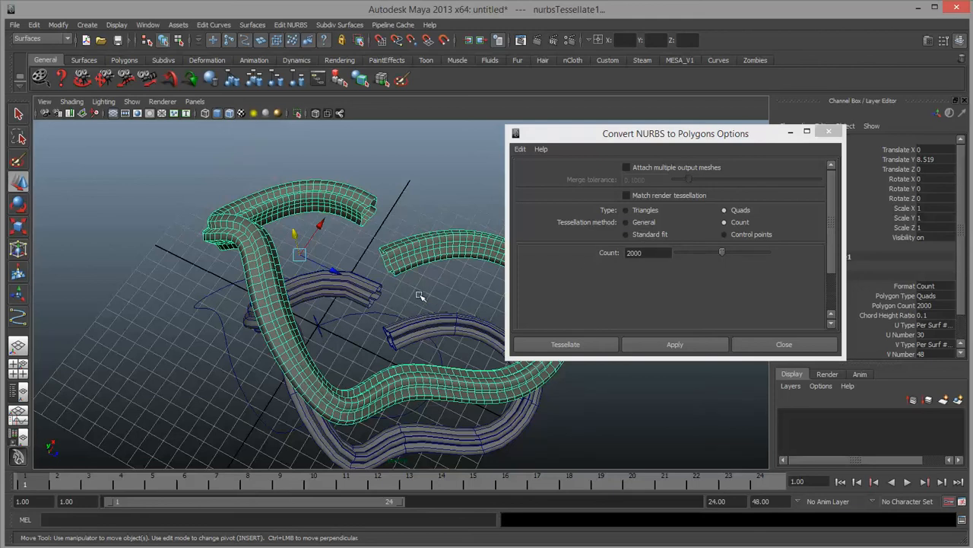
click(814, 348)
click(784, 344)
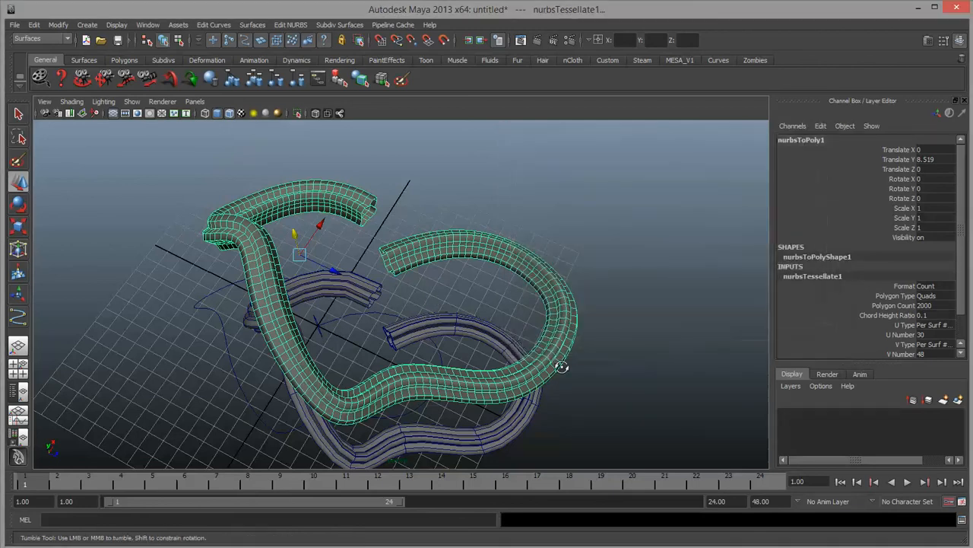
Extrude two adjacent faces on the outer curve of the polygon mesh outward by about 1.6 units
alt+drag(561, 365, 556, 349)
right_click(547, 332)
right_drag(547, 332, 546, 358)
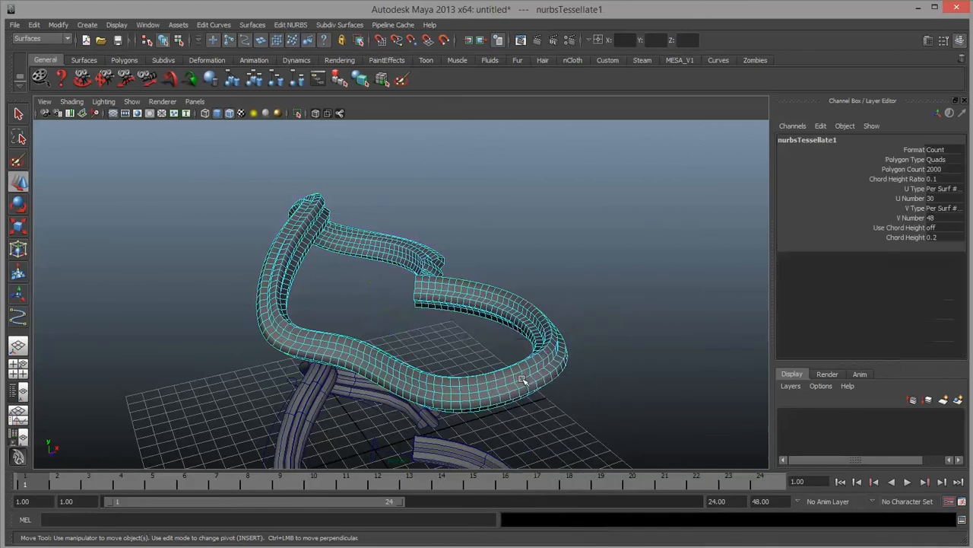
scroll(427, 399, up, 5)
alt+middle_drag(513, 413, 444, 209)
click(461, 292)
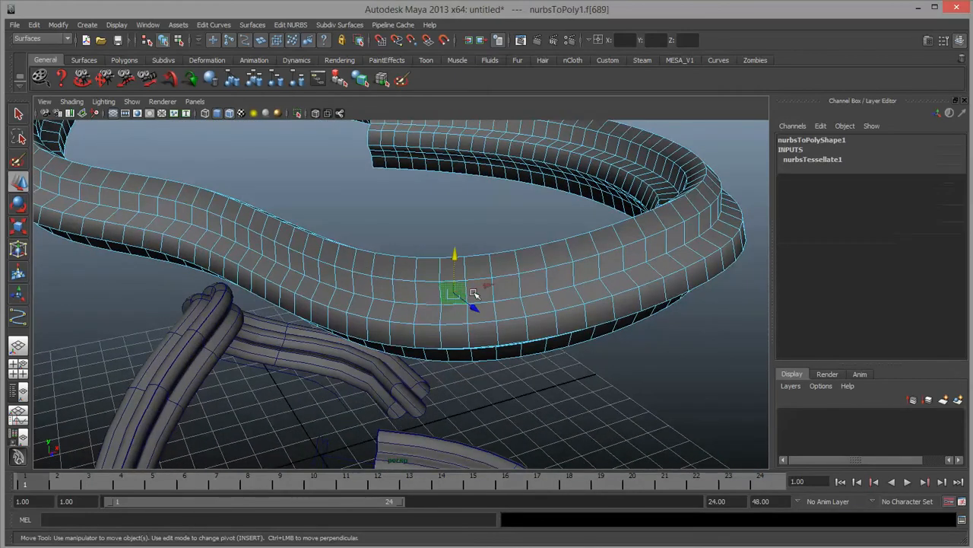
shift+click(477, 287)
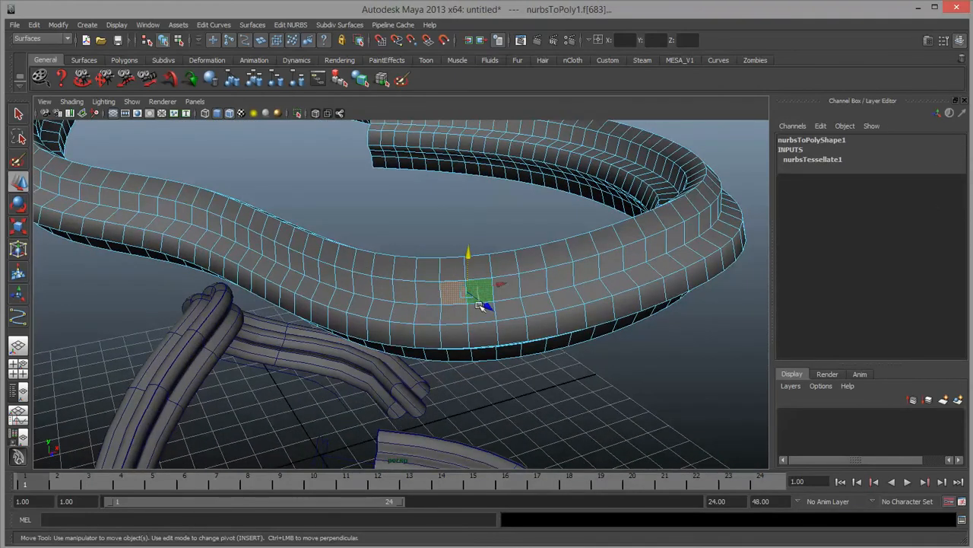
shift+right_drag(481, 303, 466, 322)
alt+drag(465, 322, 537, 356)
alt+middle_drag(537, 357, 516, 277)
drag(602, 346, 680, 424)
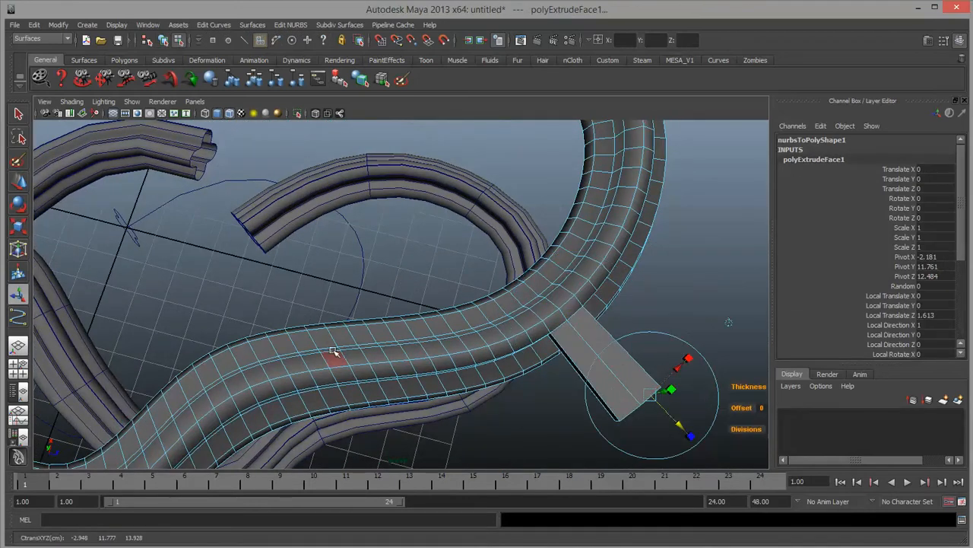
Delete a block of faces on the tube's curved stretch beside the extrusion, leaving a gap in the mesh
right_drag(332, 354, 335, 362)
drag(317, 328, 383, 394)
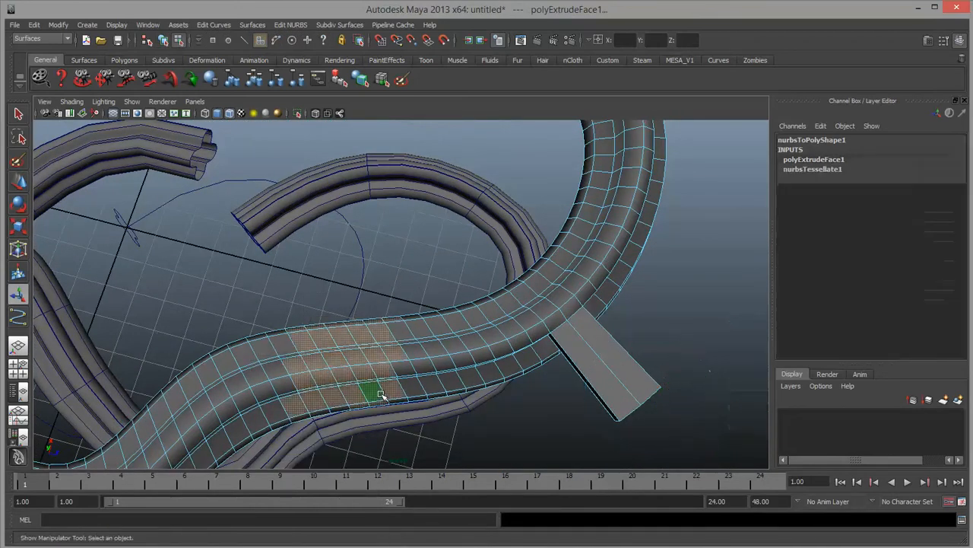
key(Delete)
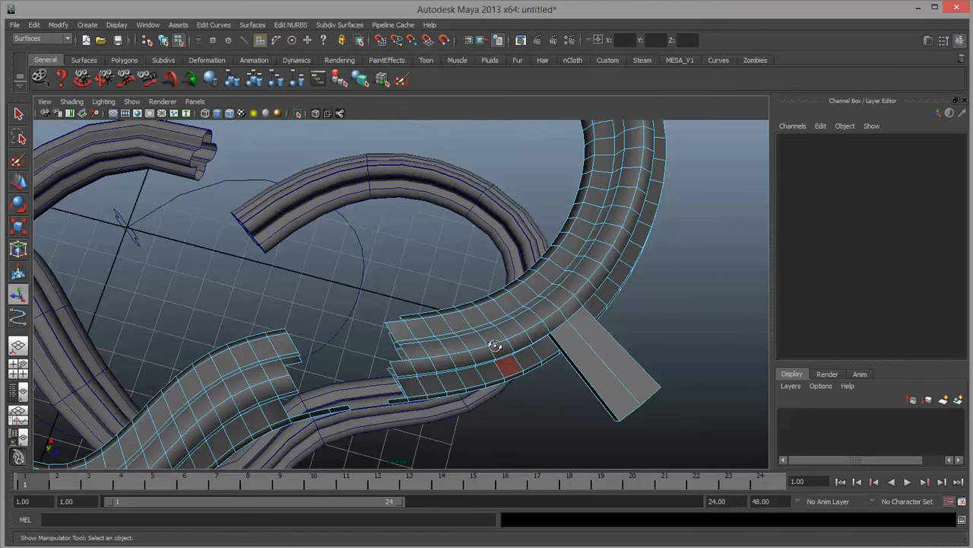
alt+drag(496, 343, 531, 354)
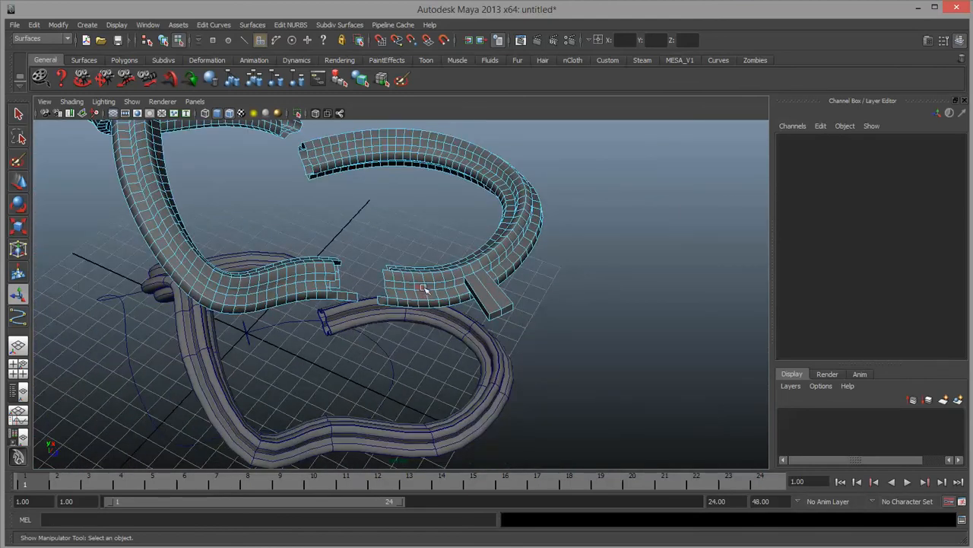
Return the polygon mesh to object selection and delete its construction history
right_drag(425, 288, 447, 273)
alt+middle_drag(432, 295, 438, 303)
alt+drag(437, 302, 308, 280)
click(309, 281)
click(34, 25)
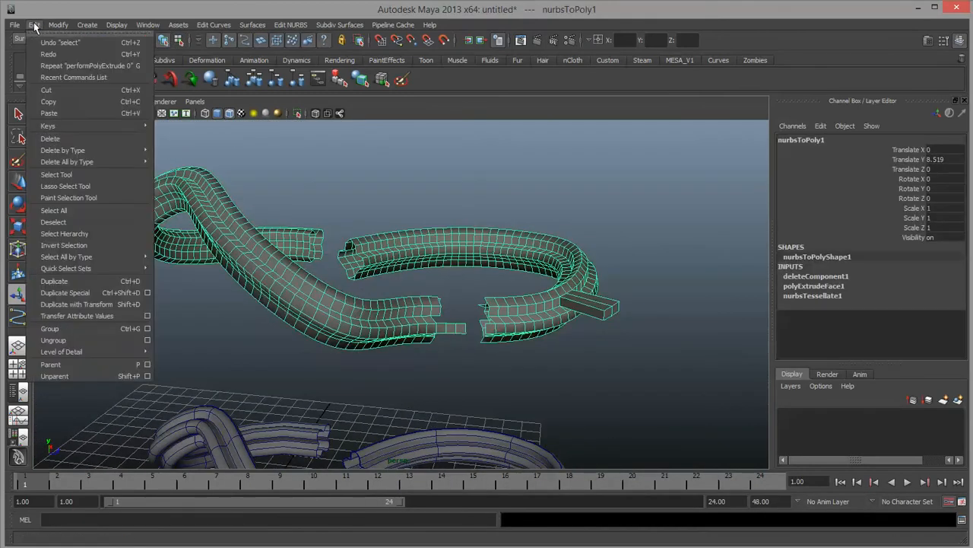
mouse_move(76, 151)
click(171, 159)
Delete the original extruded NURBS surface together with its profile and path curves
scroll(307, 315, down, 4)
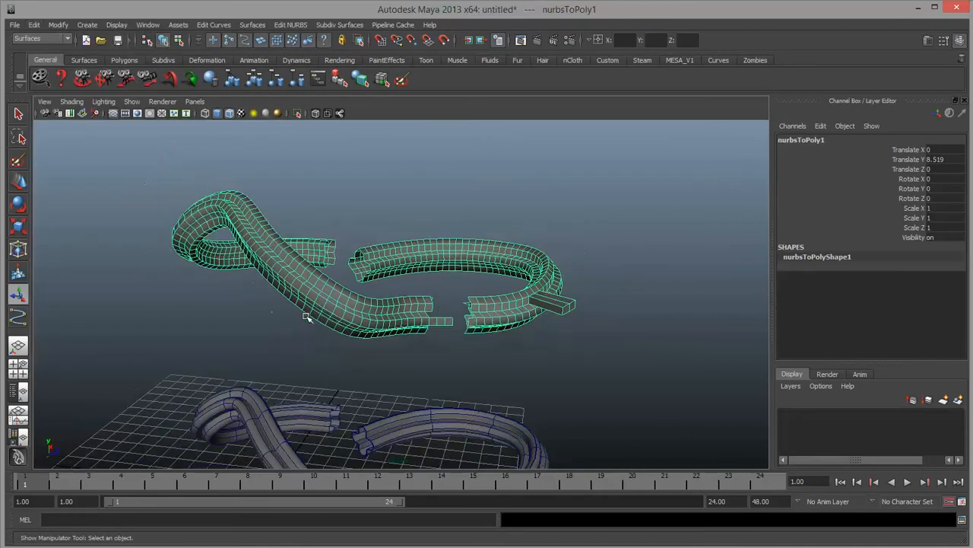
alt+middle_drag(307, 315, 340, 215)
alt+drag(340, 215, 299, 234)
drag(90, 221, 651, 455)
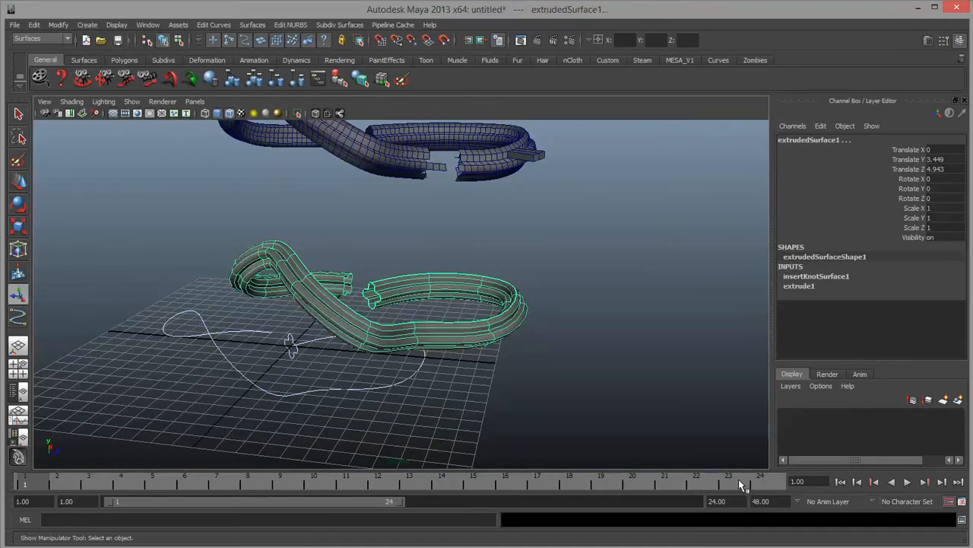
key(Delete)
Examine the remaining polygon mesh from several angles and distances
alt+drag(620, 380, 376, 350)
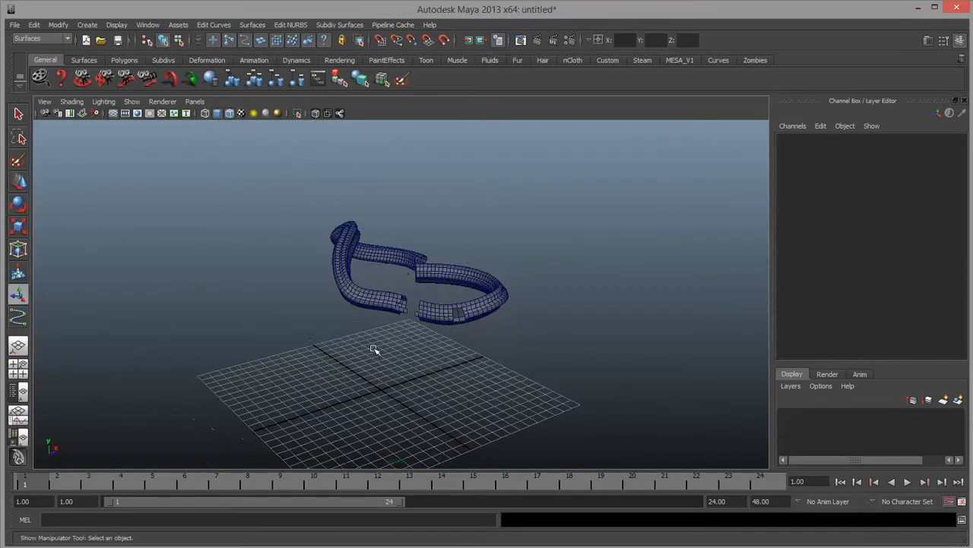
alt+right_drag(376, 350, 658, 383)
click(668, 349)
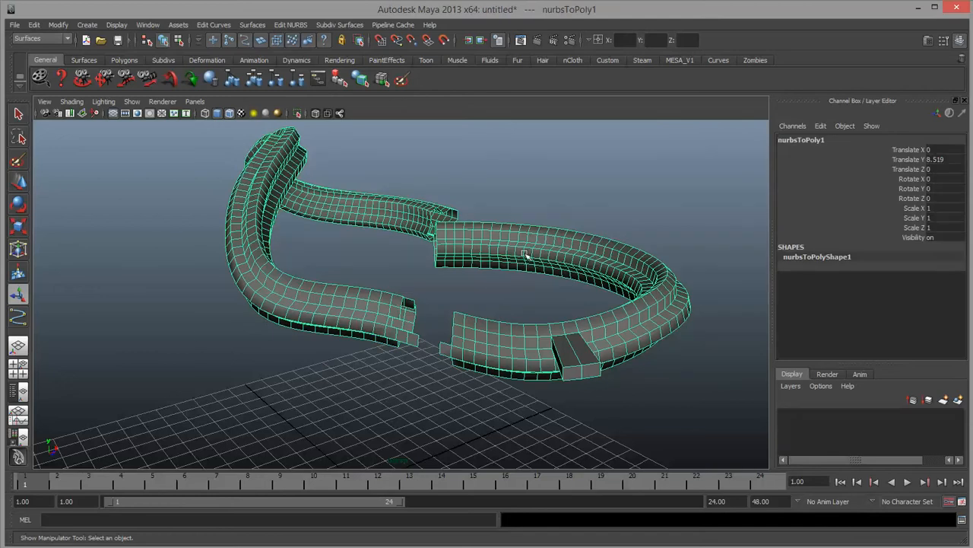
scroll(525, 254, down, 4)
alt+drag(525, 254, 502, 260)
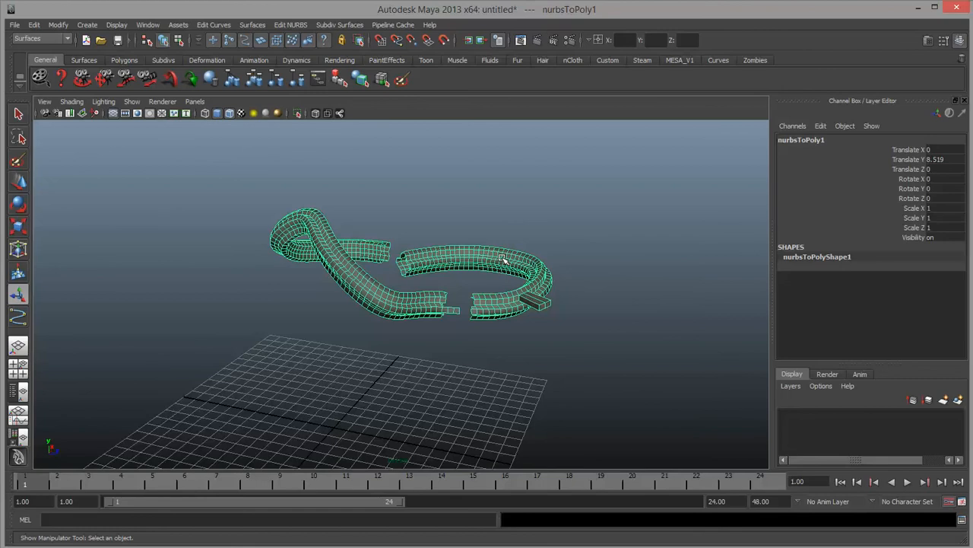
alt+right_drag(502, 260, 466, 354)
alt+middle_drag(465, 353, 468, 357)
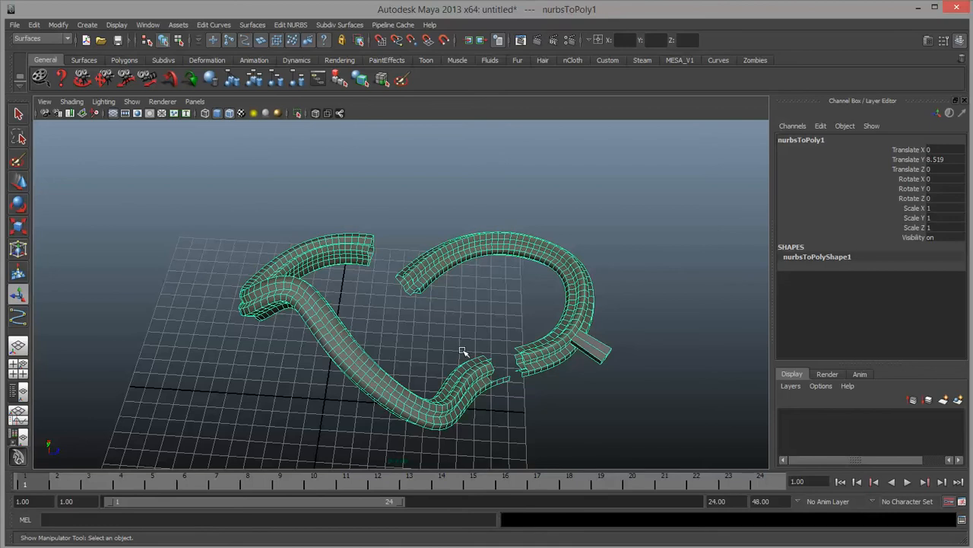
scroll(462, 350, down, 2)
scroll(459, 349, down, 3)
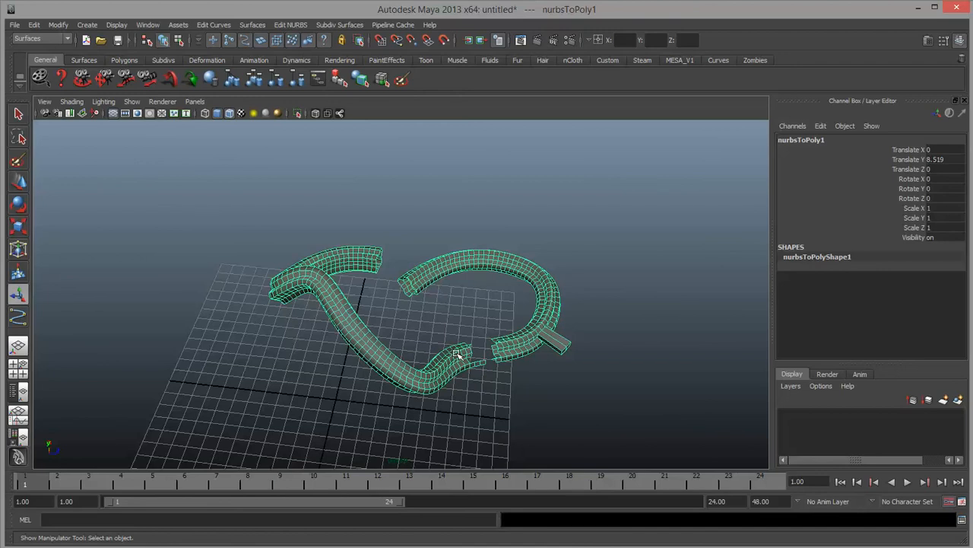
Delete the remaining polygon mesh to empty the scene
right_drag(457, 354, 508, 338)
click(491, 314)
click(514, 342)
key(Delete)
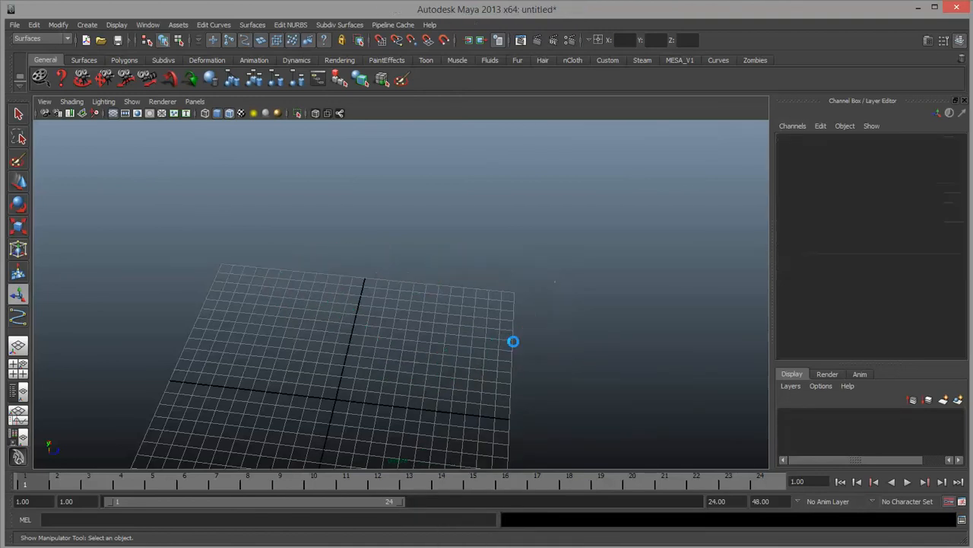
Open the options for creating text curves and enter "Test Words" as the text
click(87, 25)
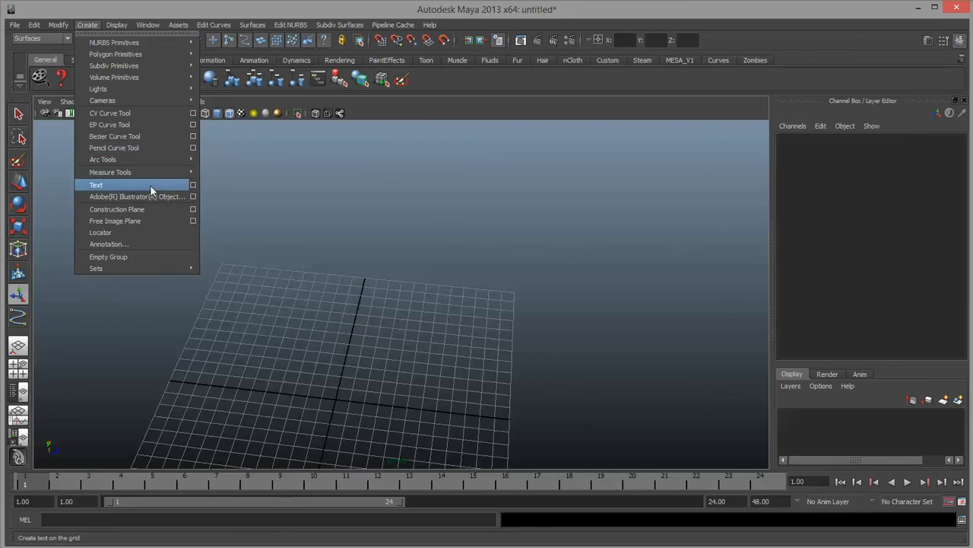
click(195, 189)
drag(742, 139, 563, 160)
double_click(493, 192)
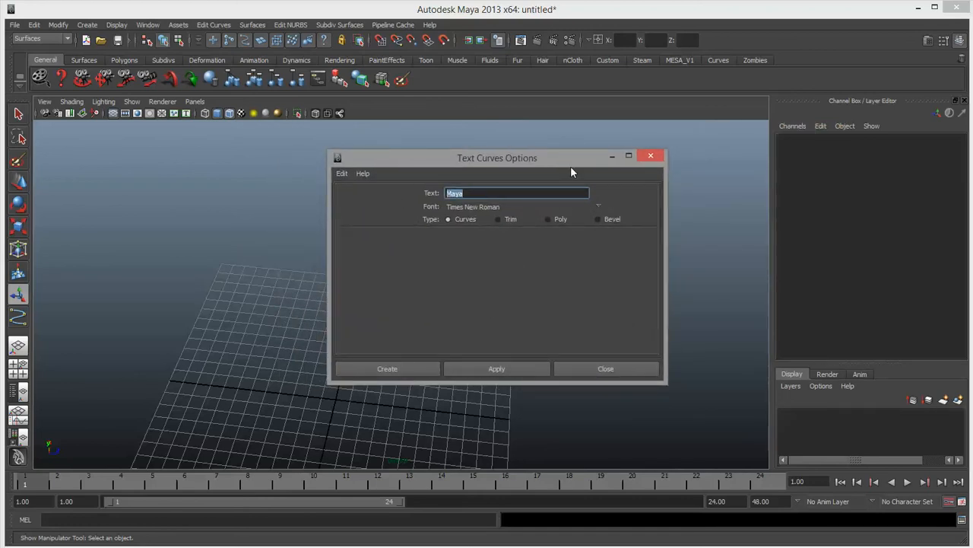
text(Test Words)
Open the font selection for the text and set the font size to 72
click(597, 204)
drag(514, 233, 301, 173)
drag(417, 238, 417, 278)
click(385, 281)
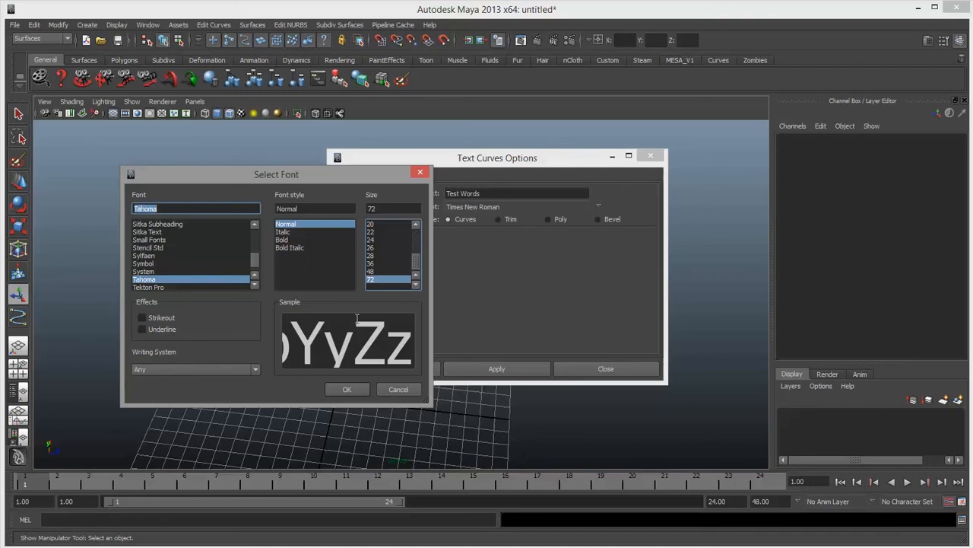
Browse the available fonts and apply Microsoft YaHei UI in Bold to the text
click(146, 272)
key(Up)
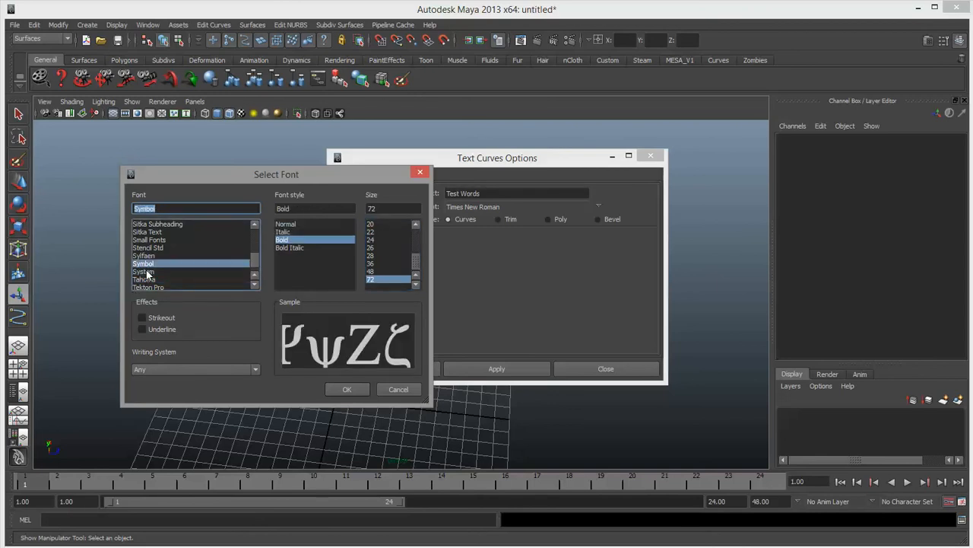
key(Up)
key(Up)
key(Up)
key(Up)
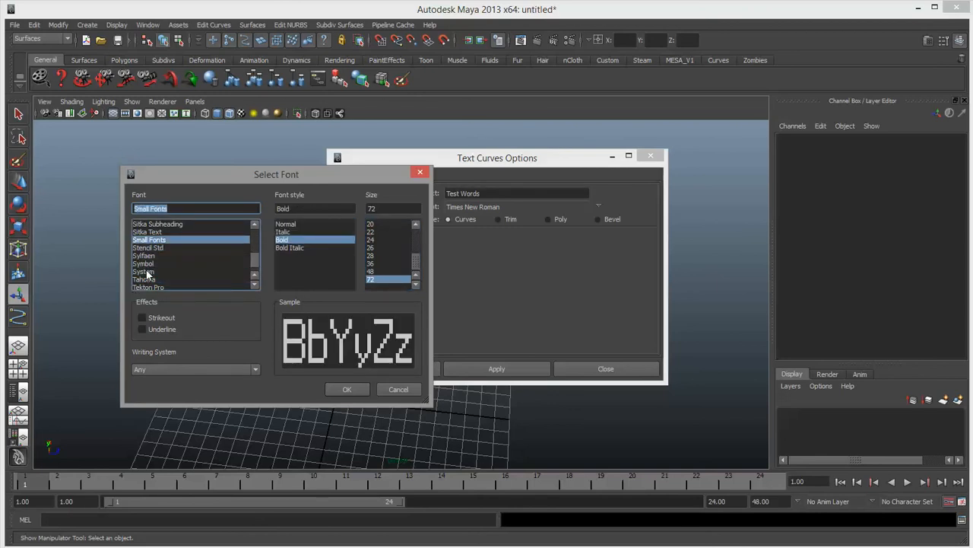
key(Up)
key(Up)
key(Up)
key(Up)
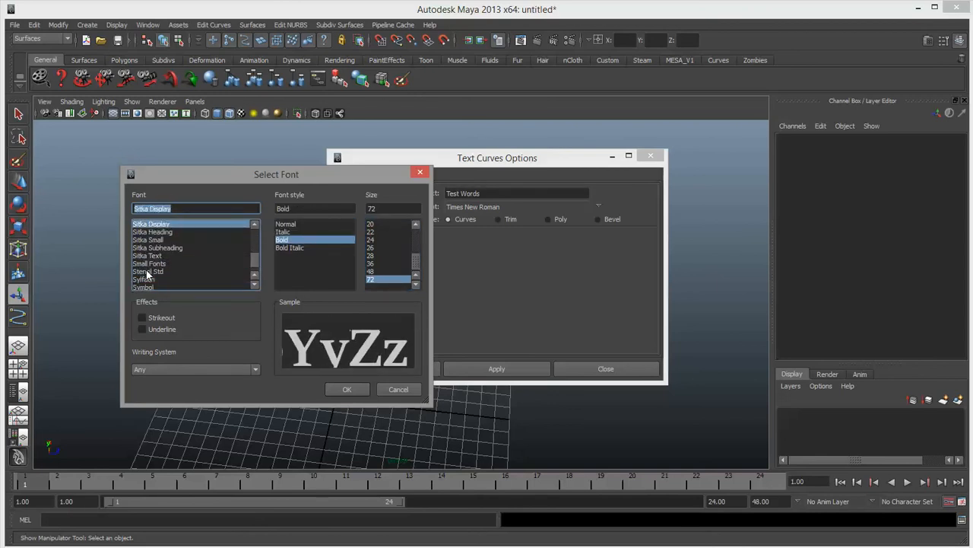
key(Up)
key(Up)
key(Up)
key(Up)
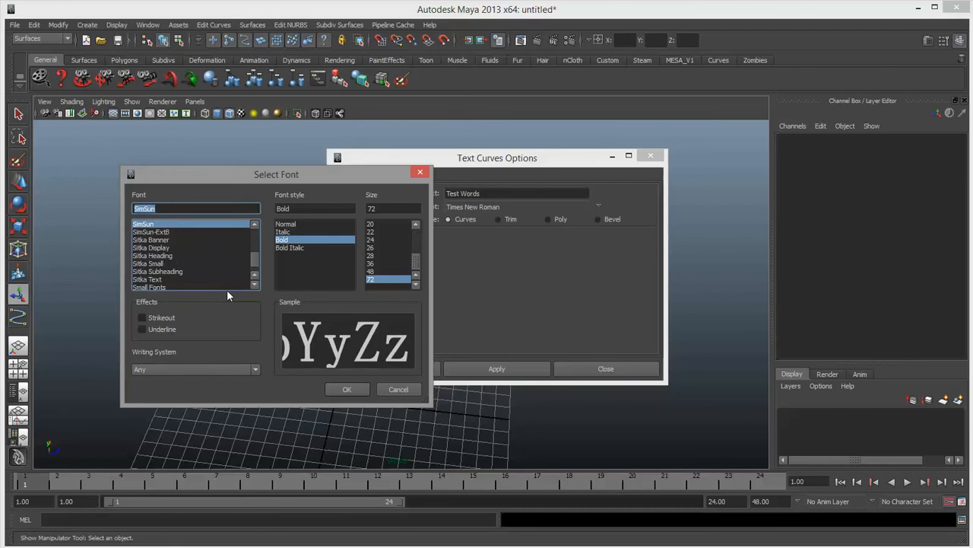
key(Up)
key(Up)
key(Up)
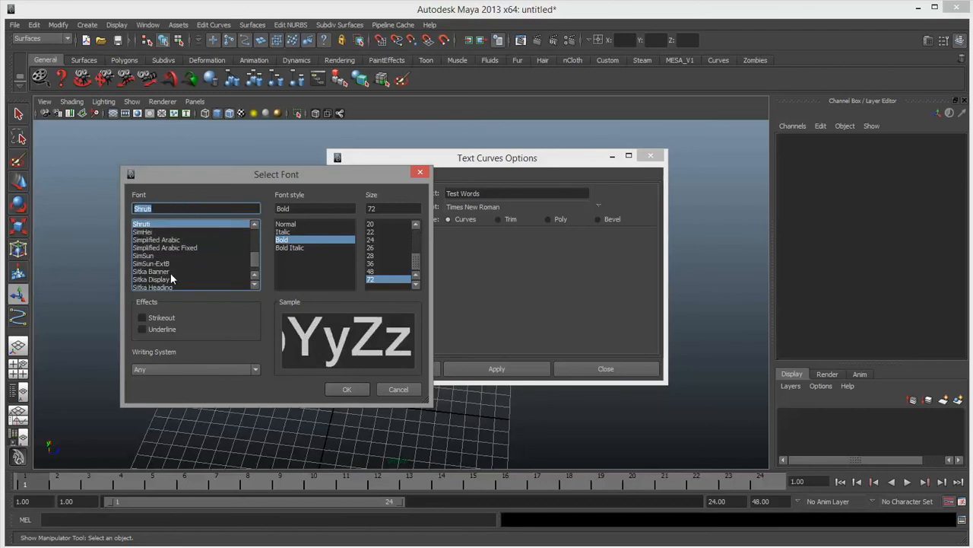
key(Up)
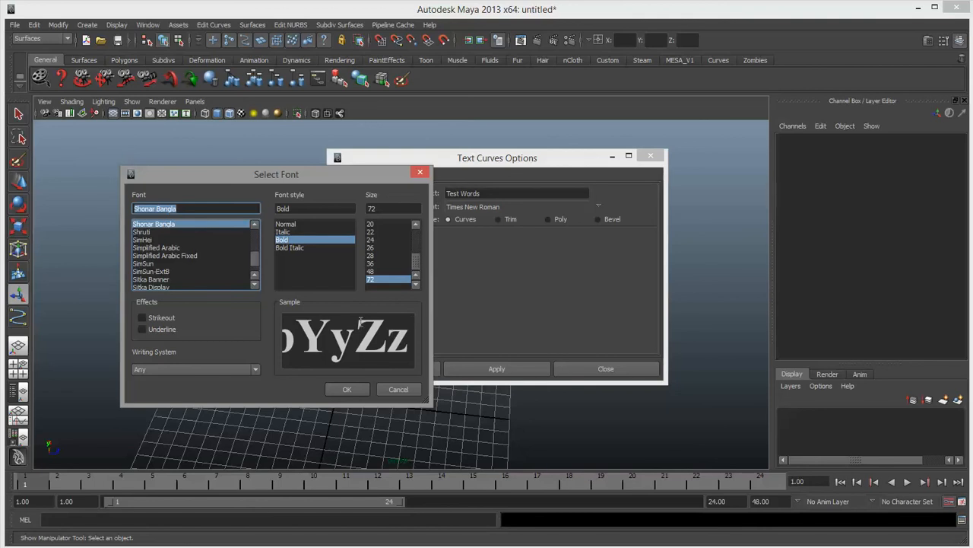
key(Up)
key(Up)
key(Up)
key(Up)
key(Up)
key(Up)
key(Up)
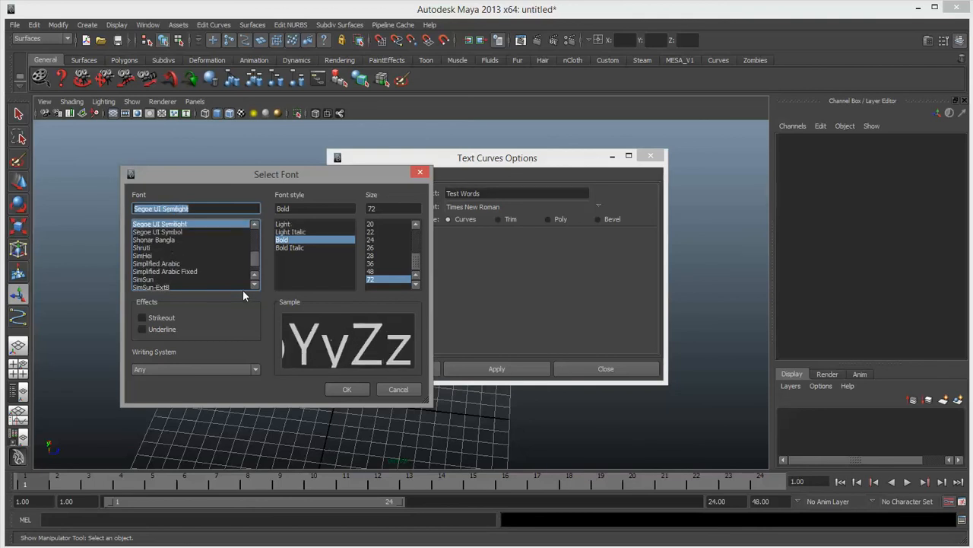
key(Up)
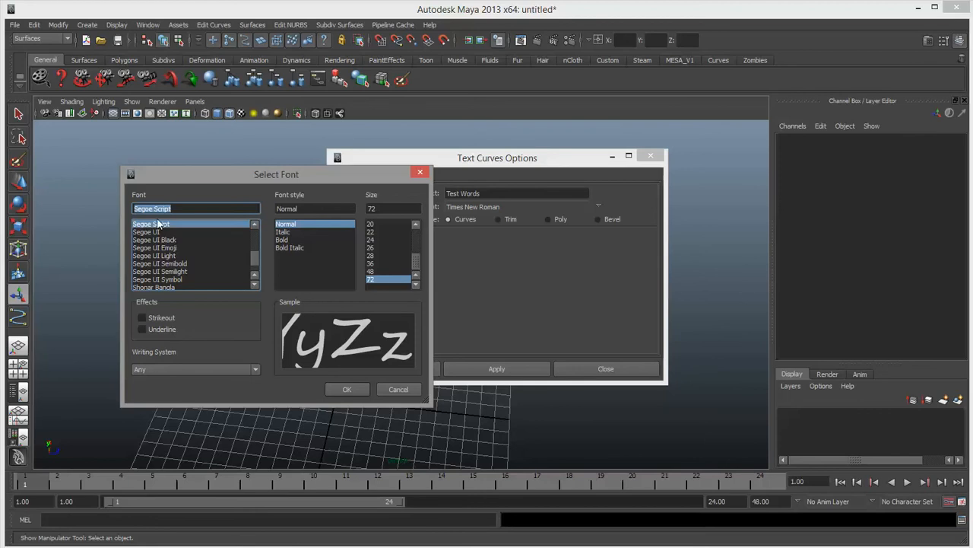
key(Up)
key(Up)
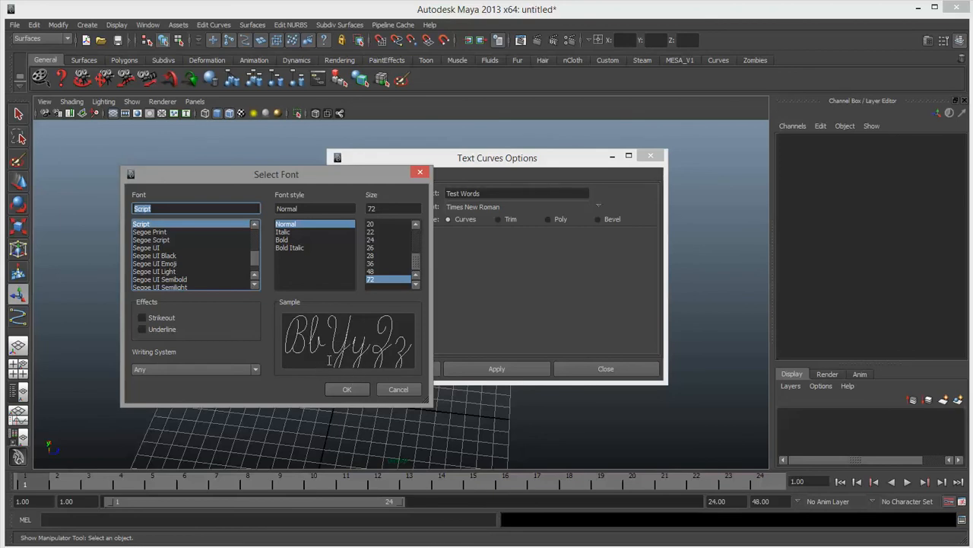
key(Up)
key(Up)
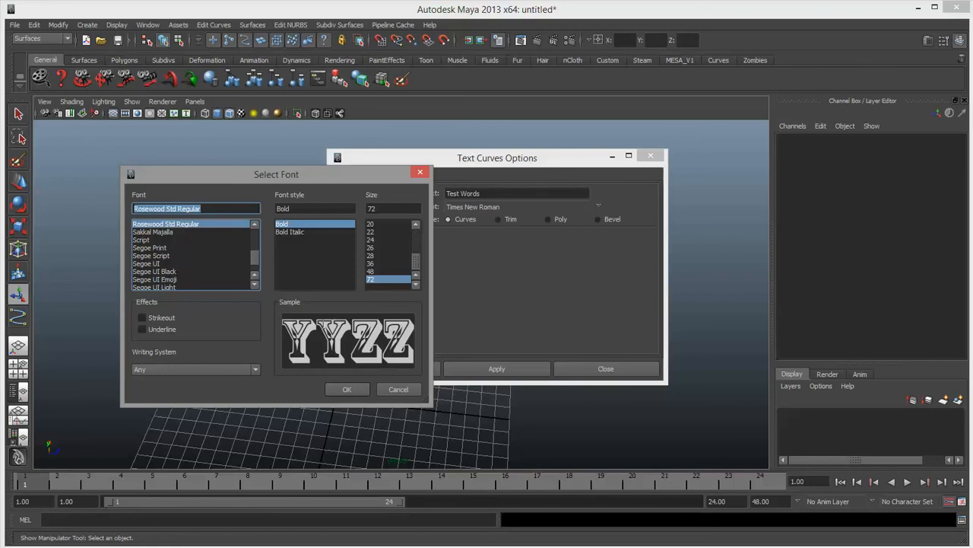
key(Up)
key(Up)
key(Down)
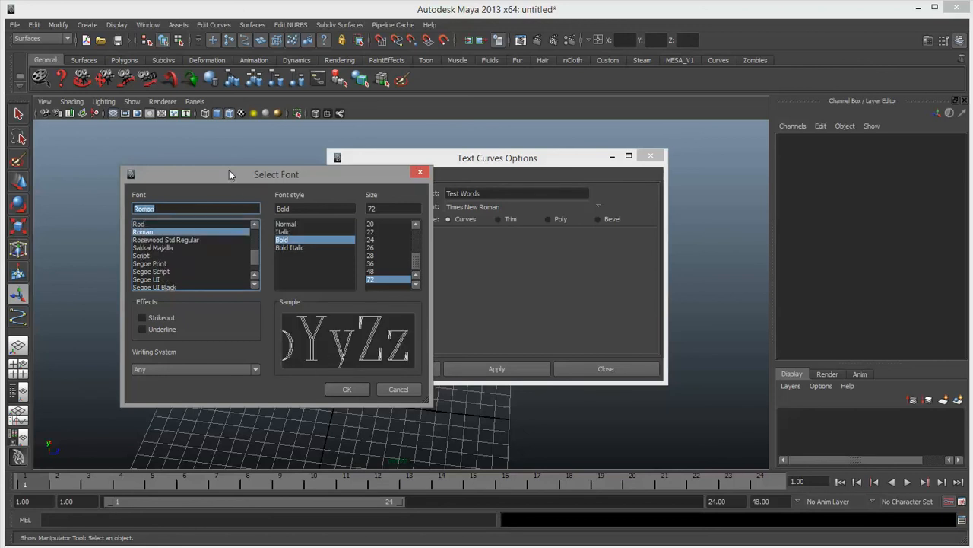
key(Up)
key(Up)
key(Up)
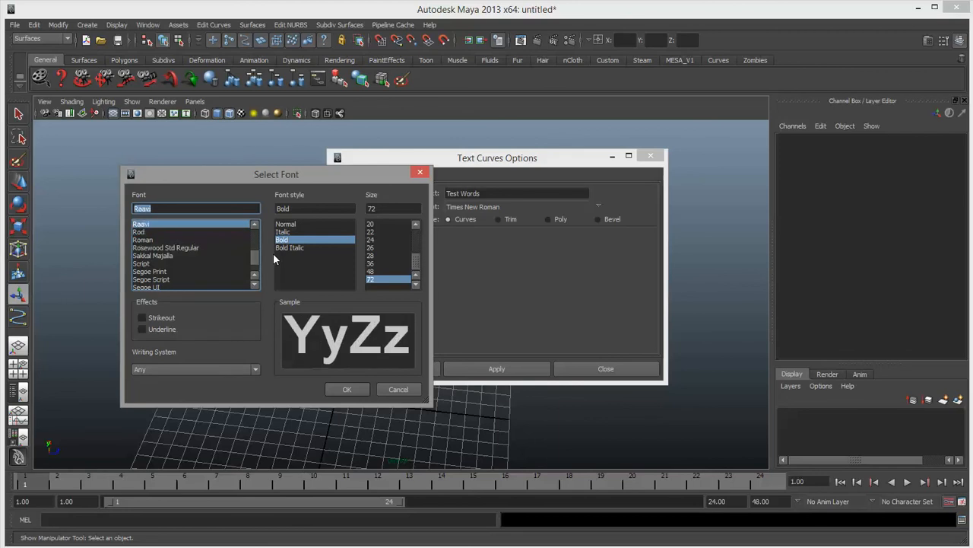
key(Up)
key(Up)
key(Up)
key(Up)
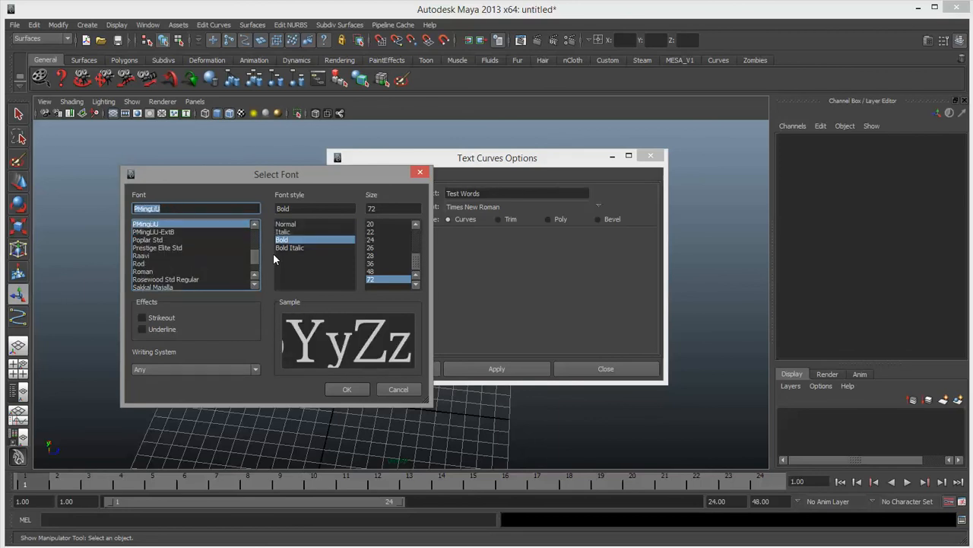
key(Up)
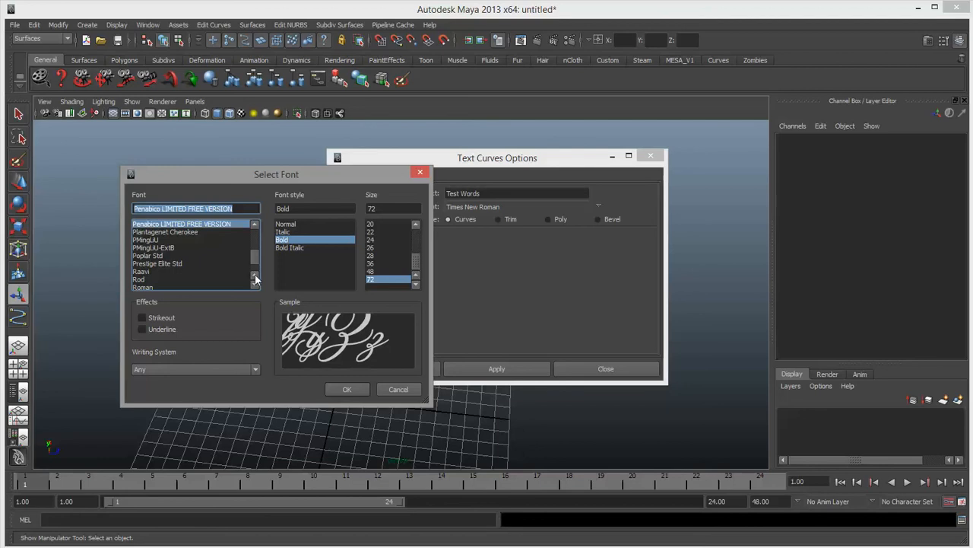
key(Up)
key(Up)
key(Up)
key(Up)
key(Up)
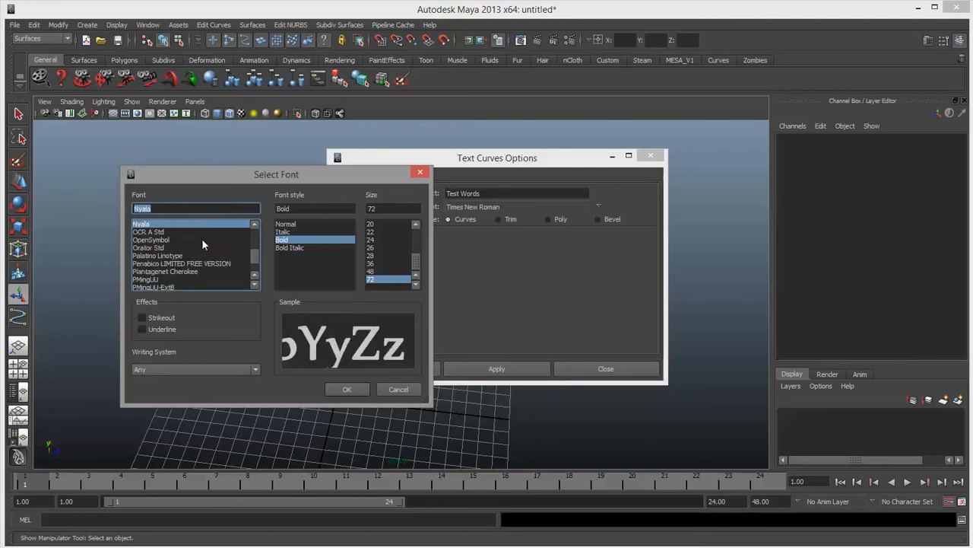
key(Up)
key(Up)
key(Up)
key(Up)
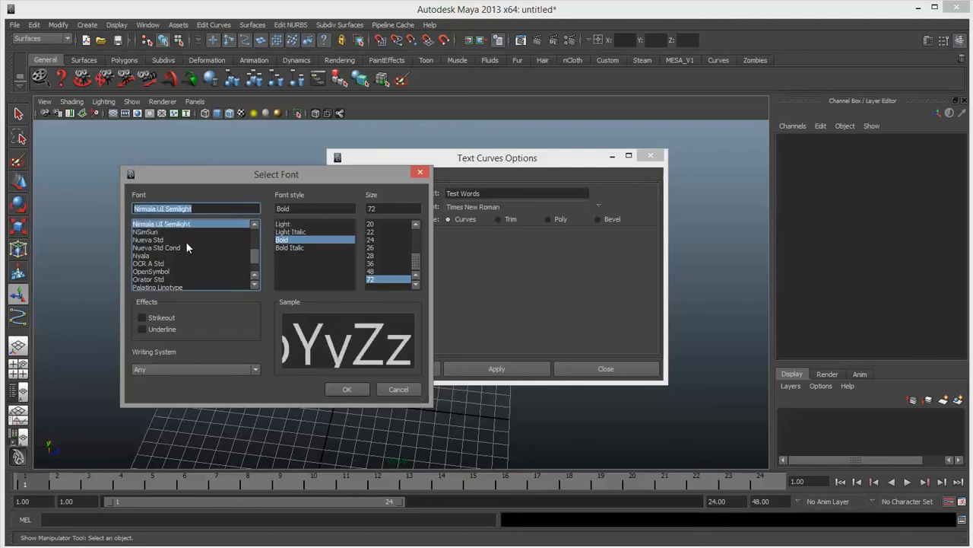
key(Up)
key(Up)
key(Up)
key(Up)
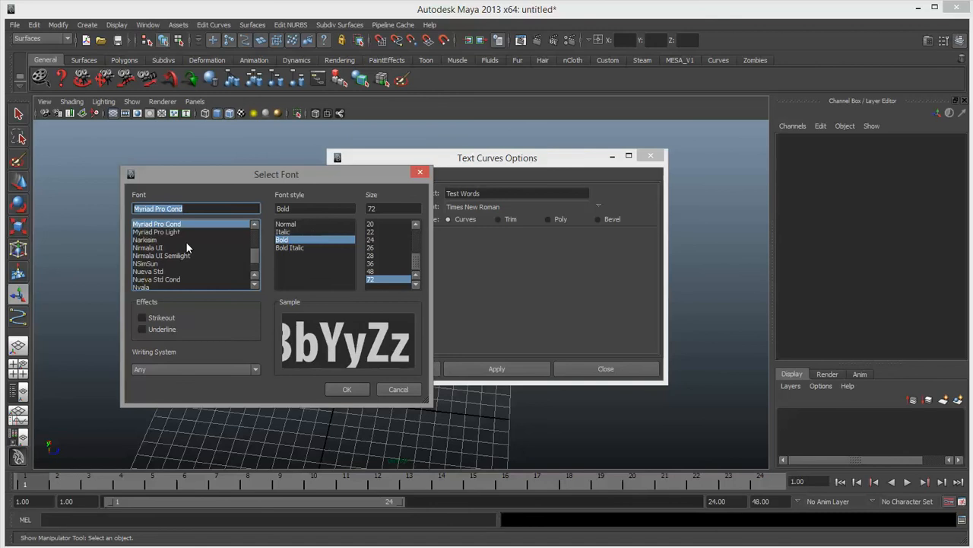
key(Up)
key(Up)
key(Up)
key(Up)
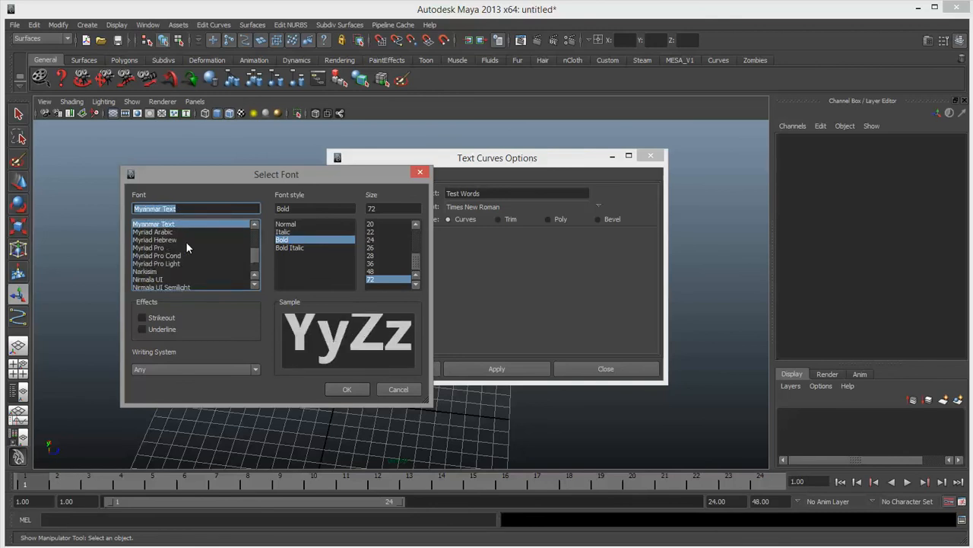
key(Up)
key(Up)
key(Down)
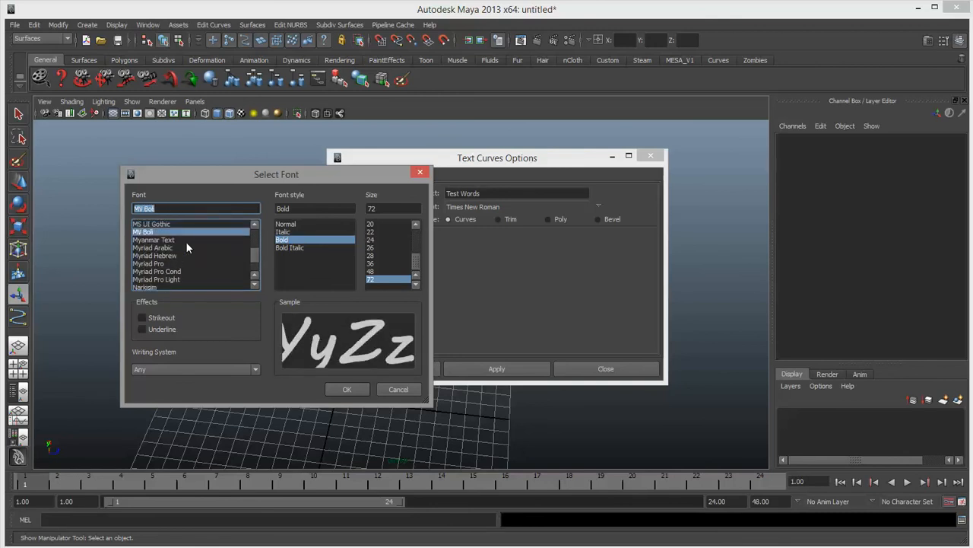
key(Up)
key(Up)
key(Up)
key(Up)
key(Up)
key(Up)
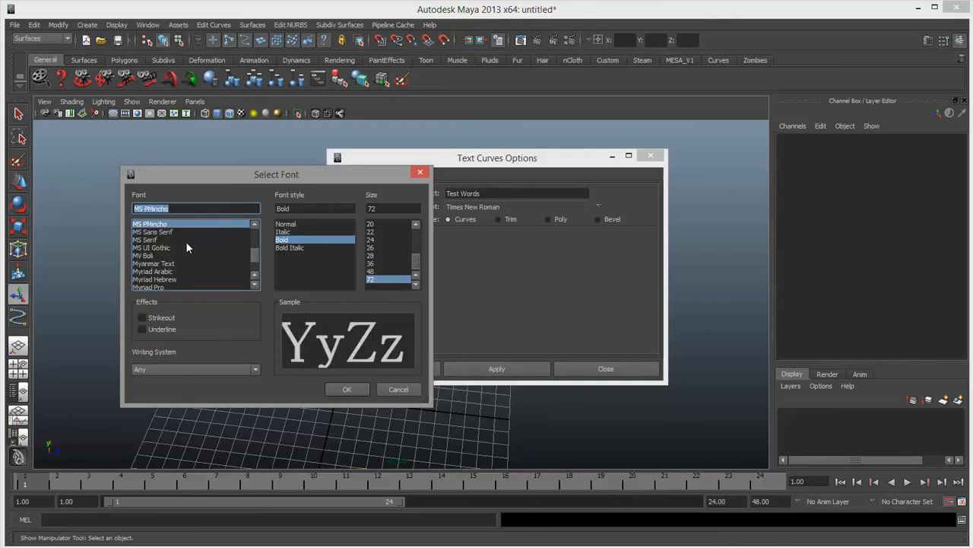
key(Up)
key(Up)
key(Up)
key(Up)
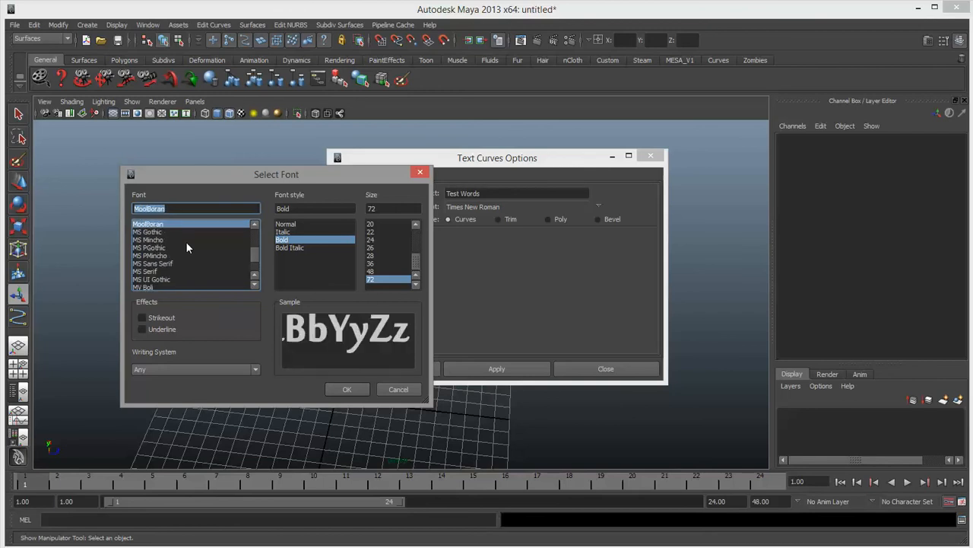
key(Up)
key(Up)
key(Up)
key(Up)
key(Up)
key(Up)
key(Up)
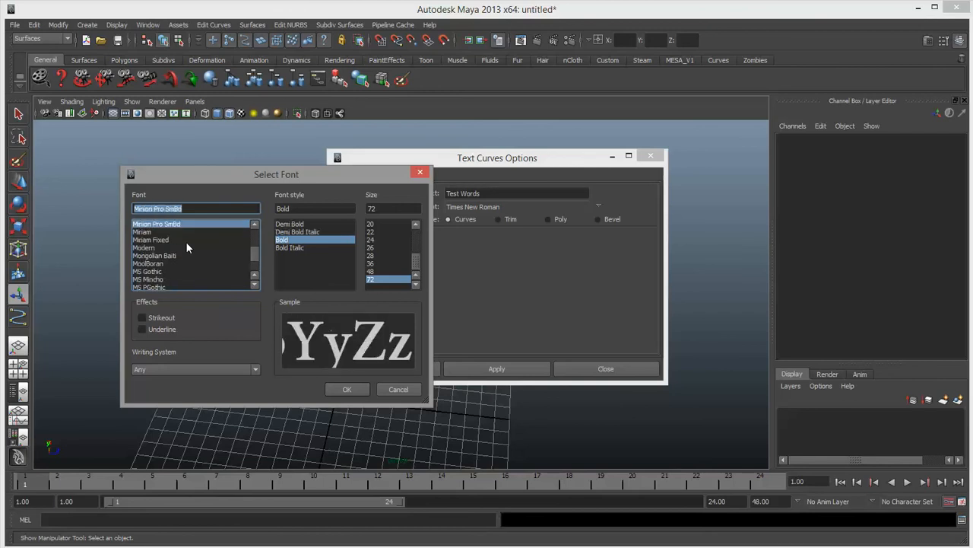
key(Up)
key(Up)
key(Up)
key(Up)
key(Up)
key(Up)
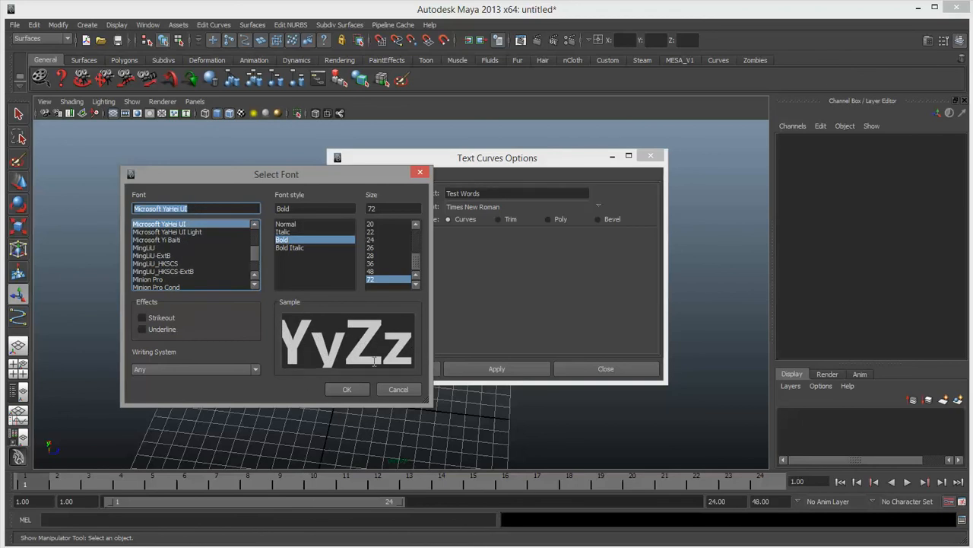
click(349, 390)
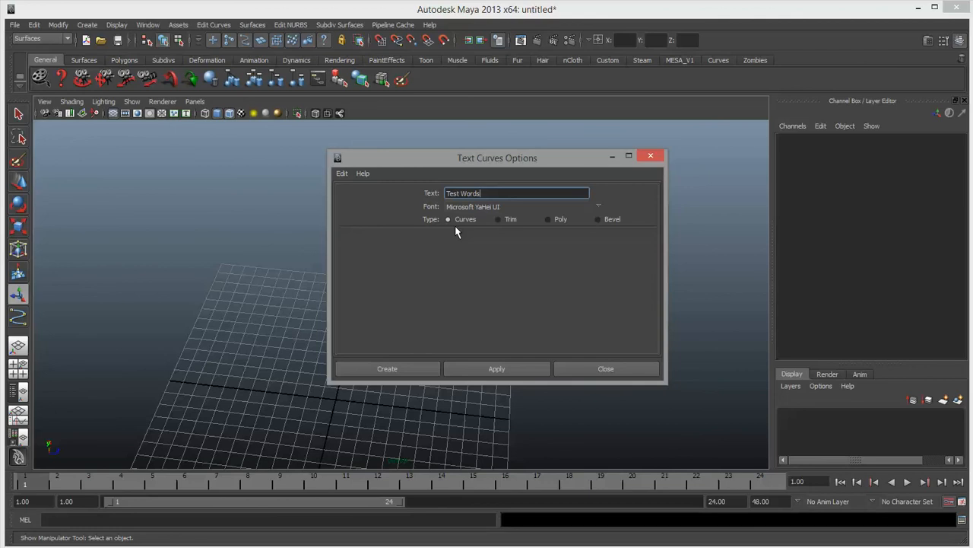
Set the text type to Poly with the Count tessellation method and generate the text, keeping the options open
click(559, 220)
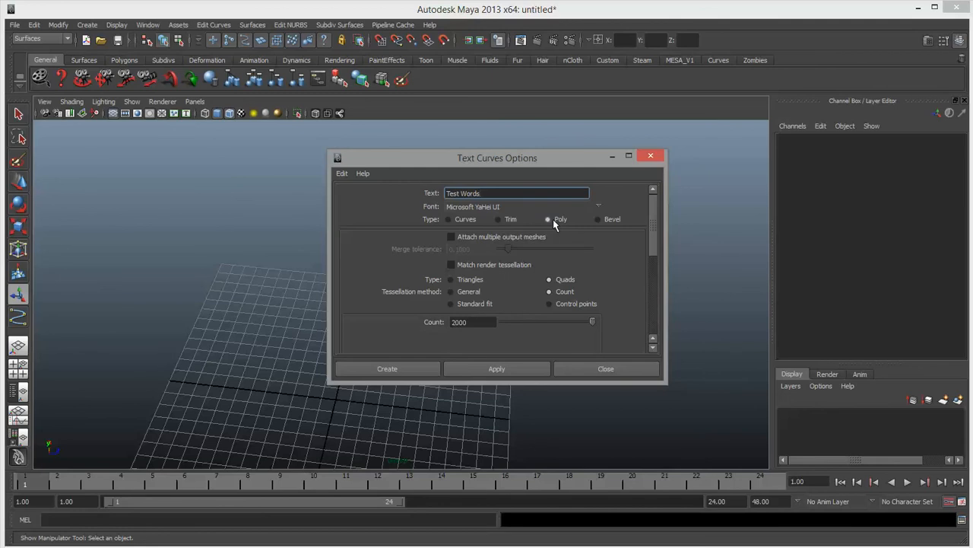
click(453, 304)
click(452, 292)
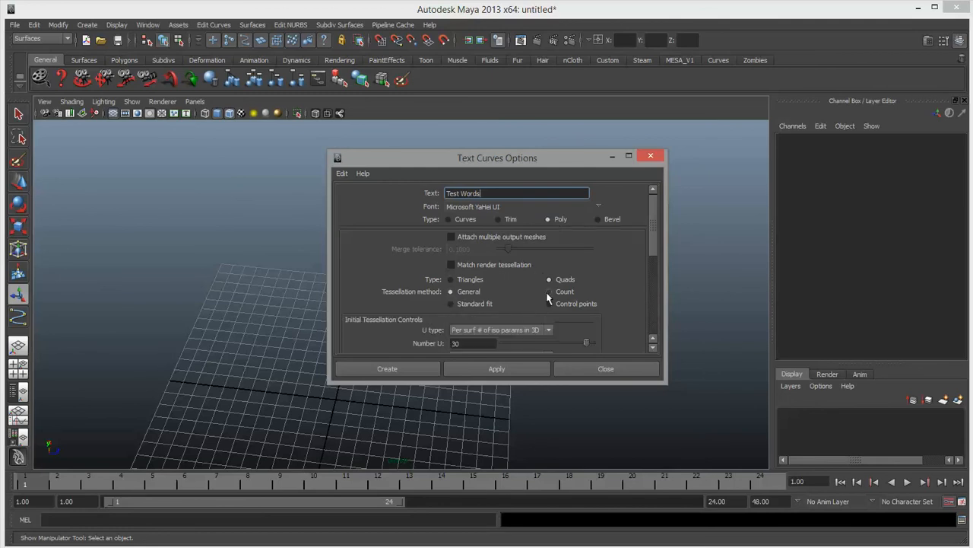
click(562, 292)
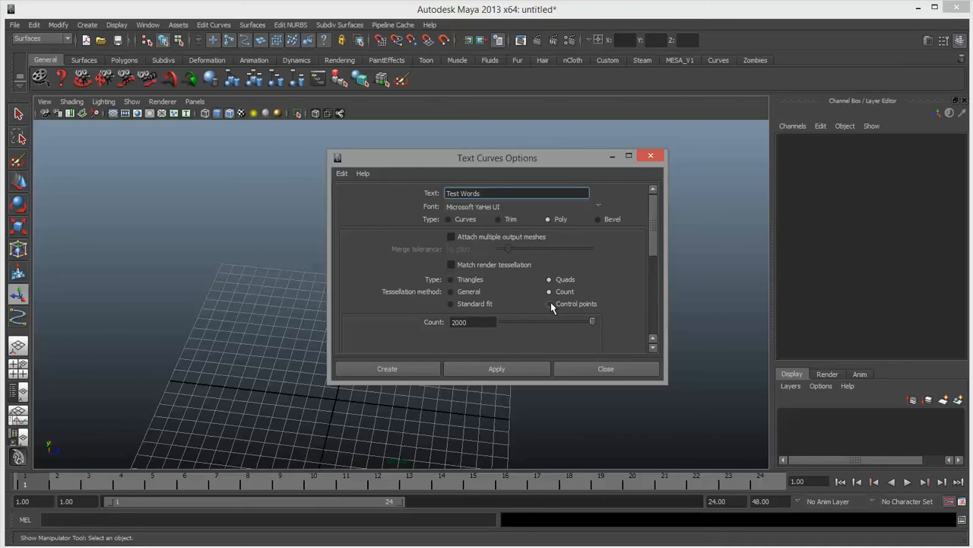
click(550, 304)
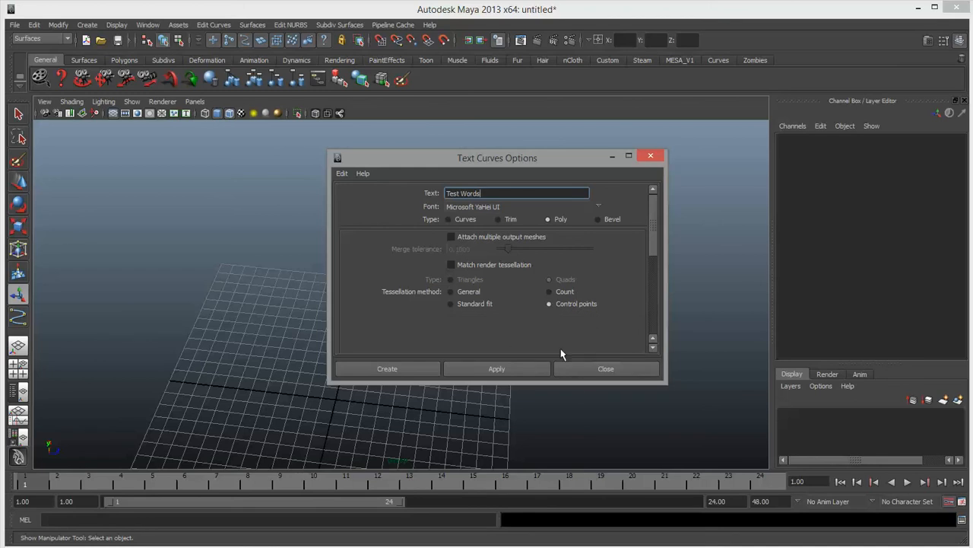
click(549, 292)
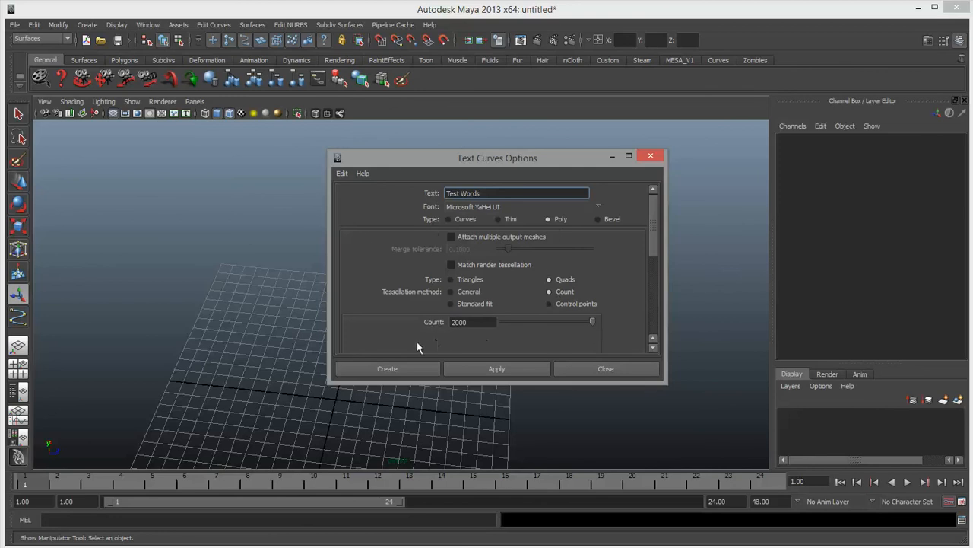
click(487, 370)
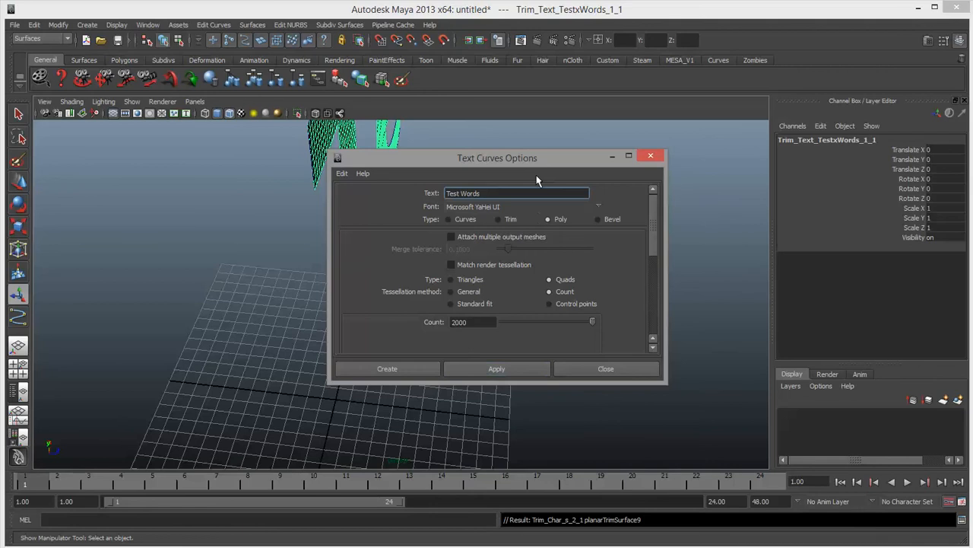
Move the text options out of the way and examine the polygon text's quad mesh, from the whole words down to individual letters
drag(536, 161, 886, 229)
alt+drag(601, 264, 494, 242)
alt+middle_drag(494, 241, 577, 239)
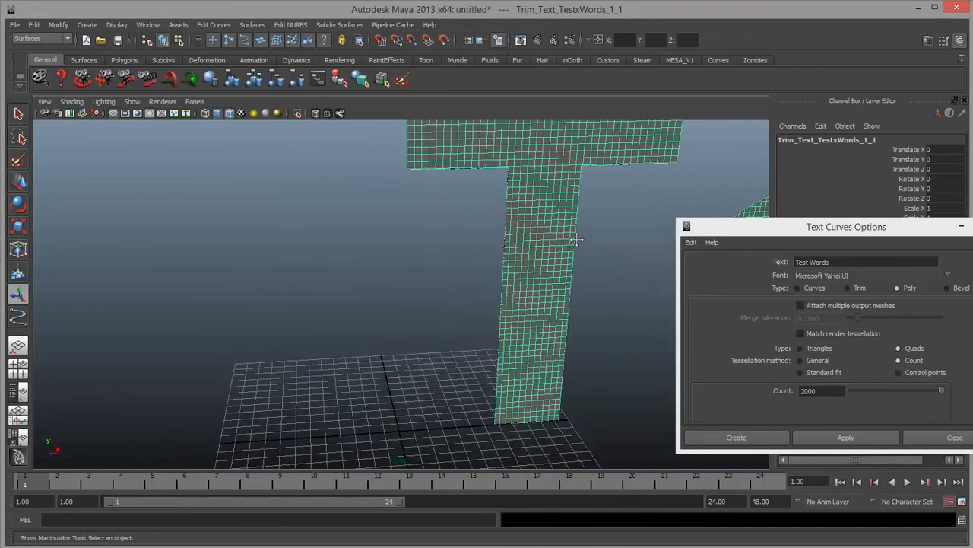
alt+right_drag(577, 240, 417, 311)
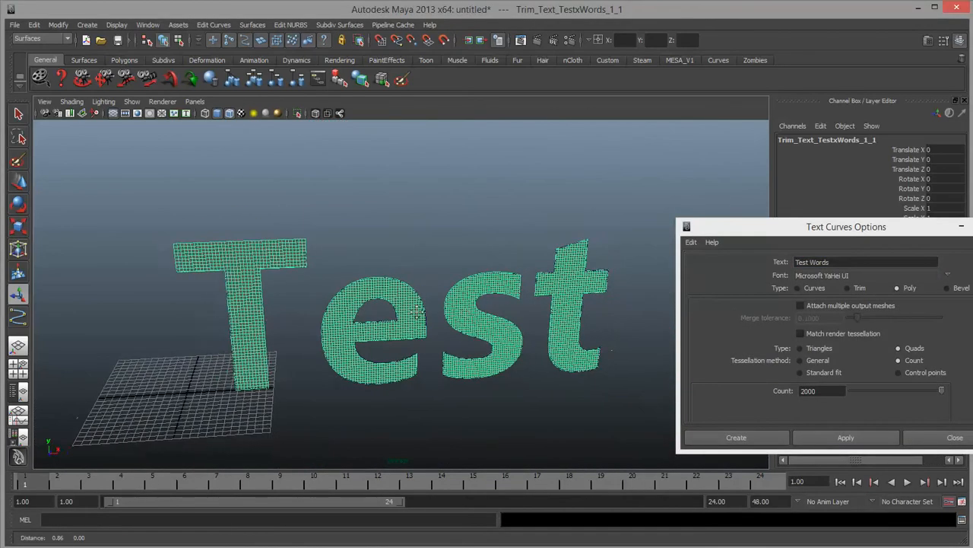
alt+middle_drag(417, 312, 327, 313)
alt+drag(495, 332, 658, 319)
alt+right_drag(658, 319, 543, 320)
alt+middle_drag(543, 320, 213, 258)
alt+middle_drag(487, 289, 601, 330)
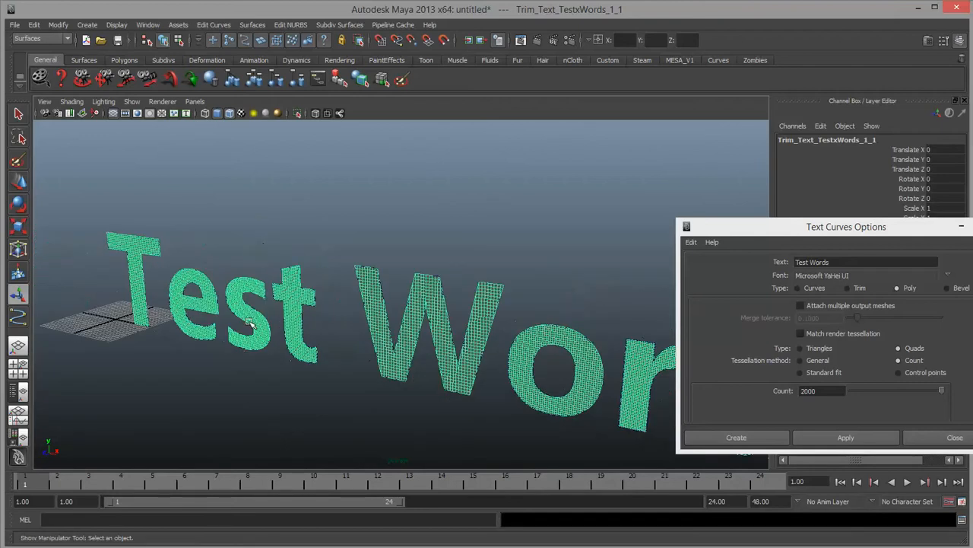
alt+right_drag(249, 323, 605, 359)
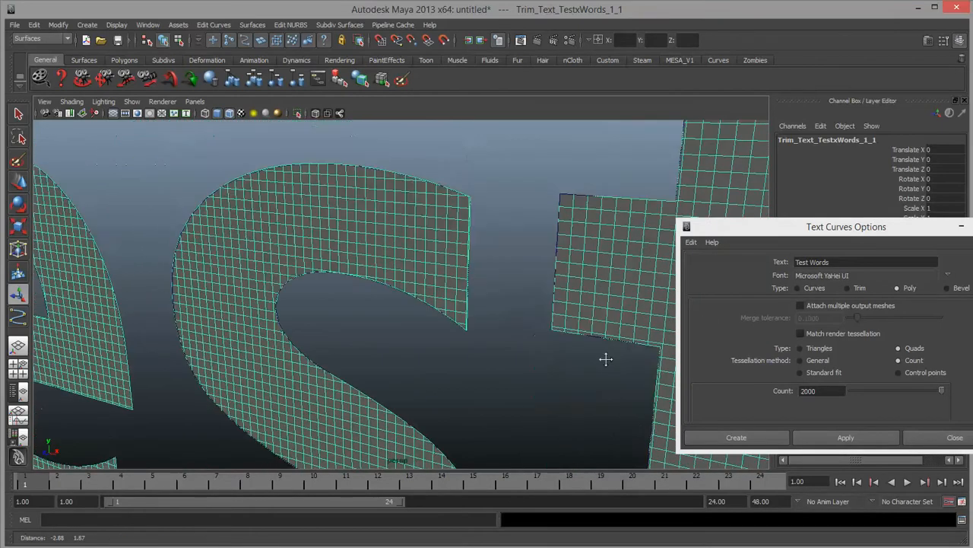
alt+middle_drag(605, 359, 612, 362)
alt+right_drag(457, 295, 559, 292)
alt+middle_drag(400, 267, 525, 287)
alt+right_drag(525, 286, 578, 282)
alt+middle_drag(365, 239, 497, 222)
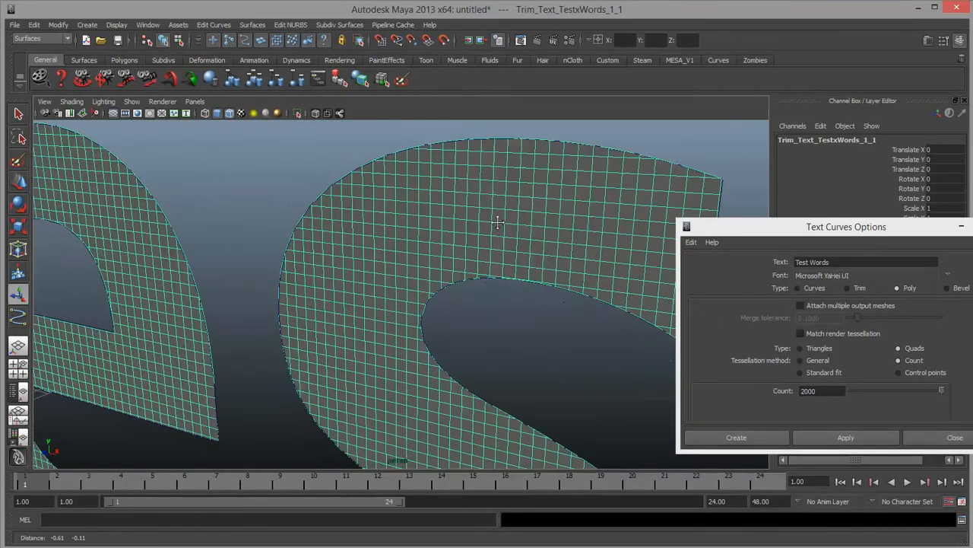
Examine the quad tessellation of the letters s, e and T up close and across the complete text
alt+drag(497, 222, 369, 278)
alt+right_drag(369, 278, 639, 280)
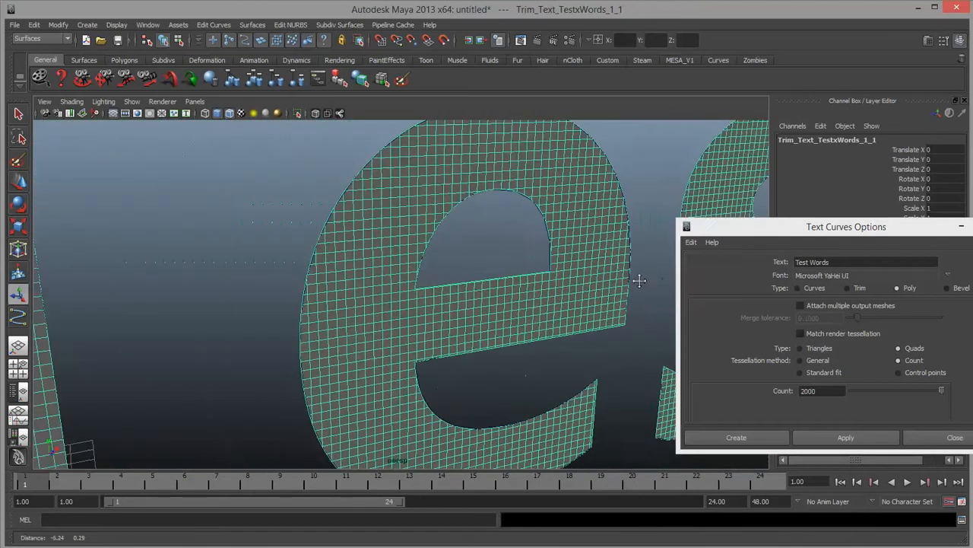
alt+middle_drag(640, 281, 670, 283)
alt+drag(533, 310, 449, 281)
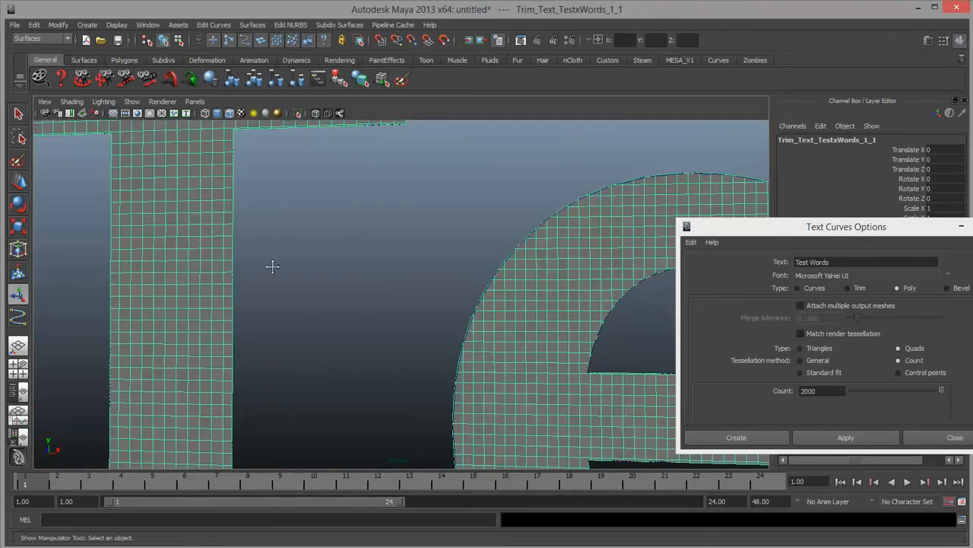
alt+middle_drag(271, 265, 460, 394)
alt+right_drag(517, 329, 722, 313)
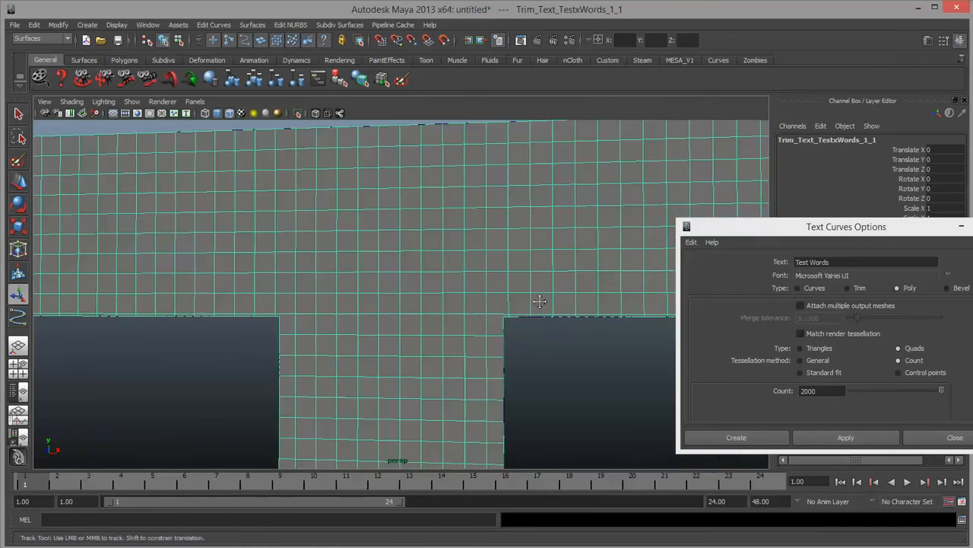
alt+middle_drag(539, 299, 483, 324)
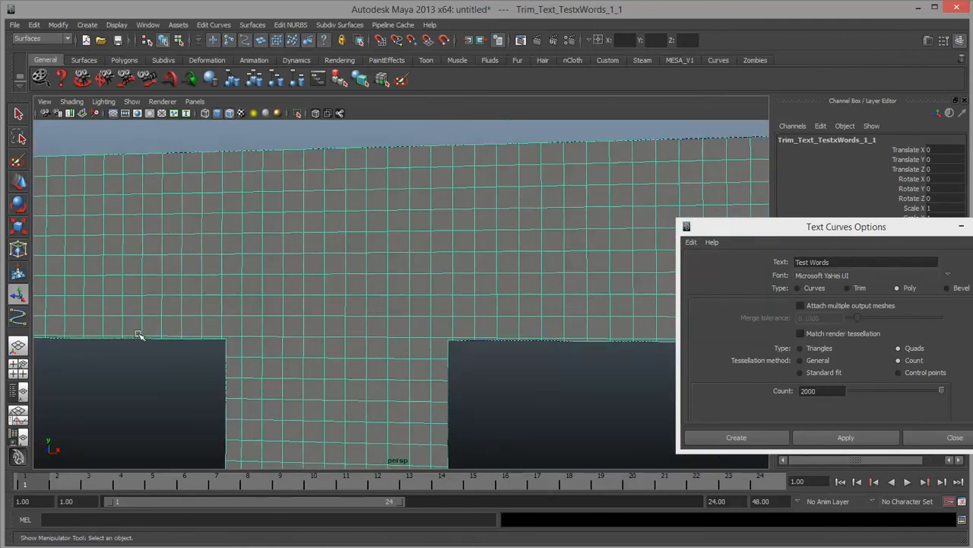
scroll(314, 337, down, 5)
alt+drag(336, 341, 415, 302)
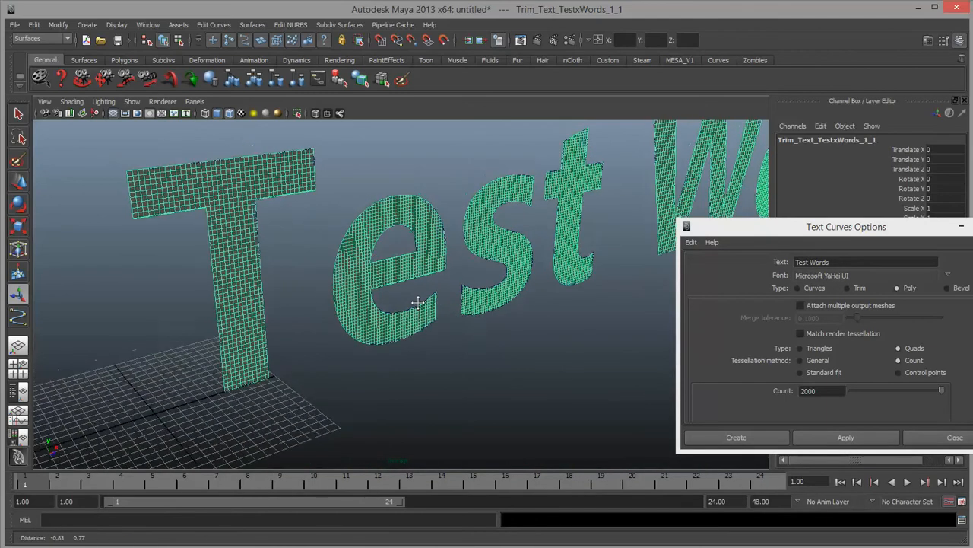
alt+middle_drag(415, 302, 489, 353)
alt+drag(627, 349, 578, 342)
alt+middle_drag(578, 341, 326, 318)
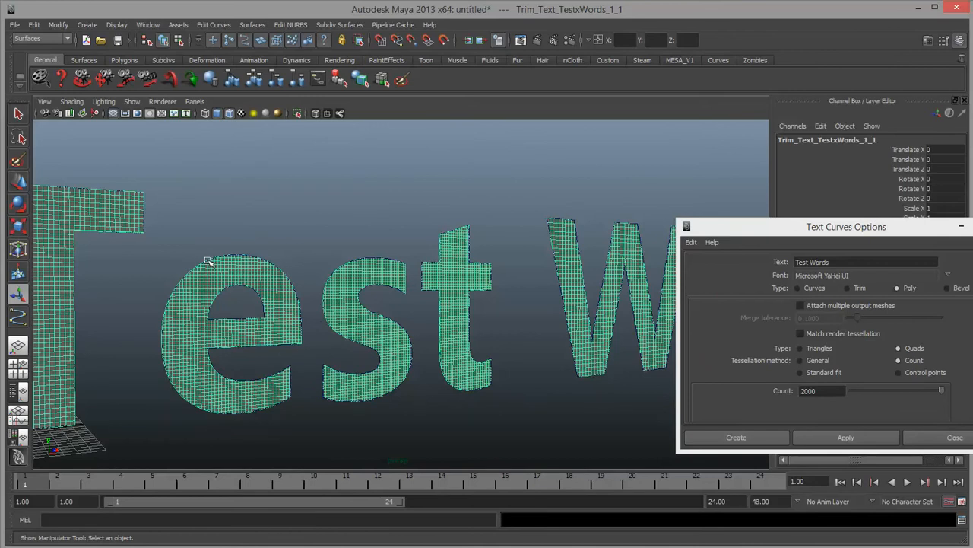
alt+drag(207, 261, 416, 314)
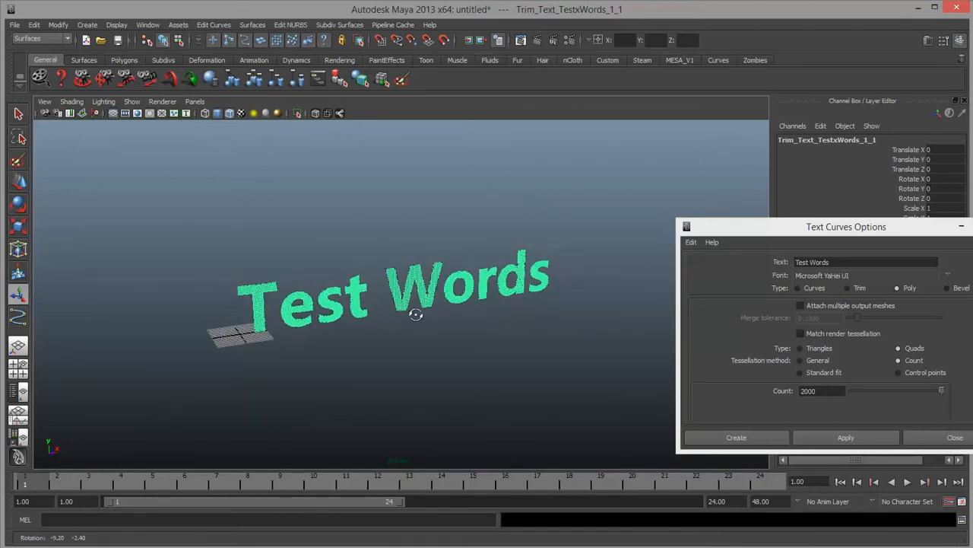
Select the letter e mesh and try moving it by about -13.7, 15.5 and -16 in X, Y and Z
click(343, 352)
alt+drag(343, 352, 283, 292)
click(282, 292)
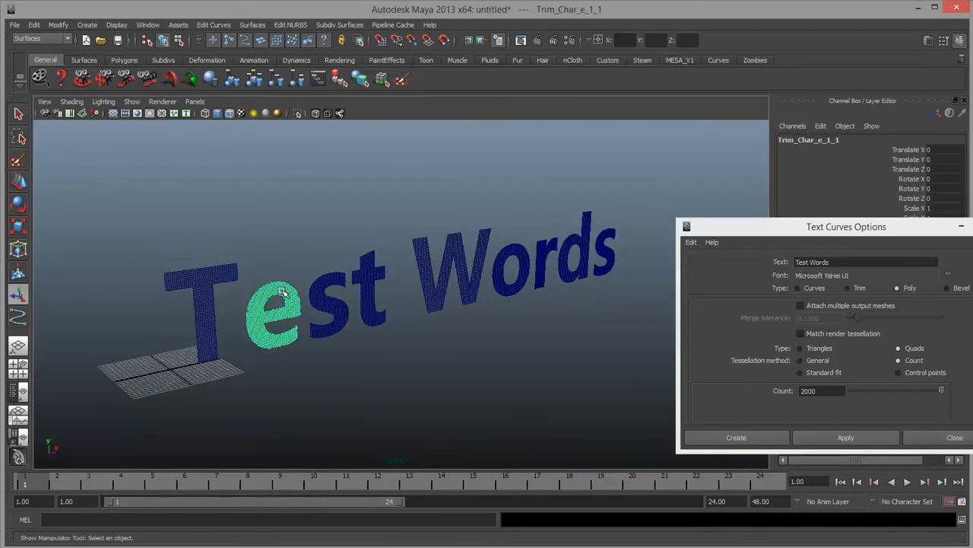
key(w)
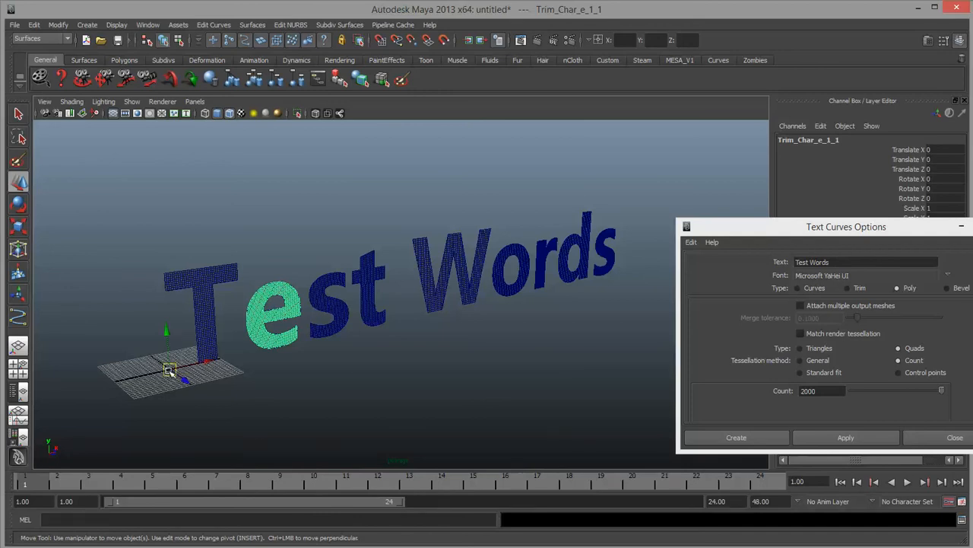
drag(169, 370, 181, 277)
key(ctrl+z)
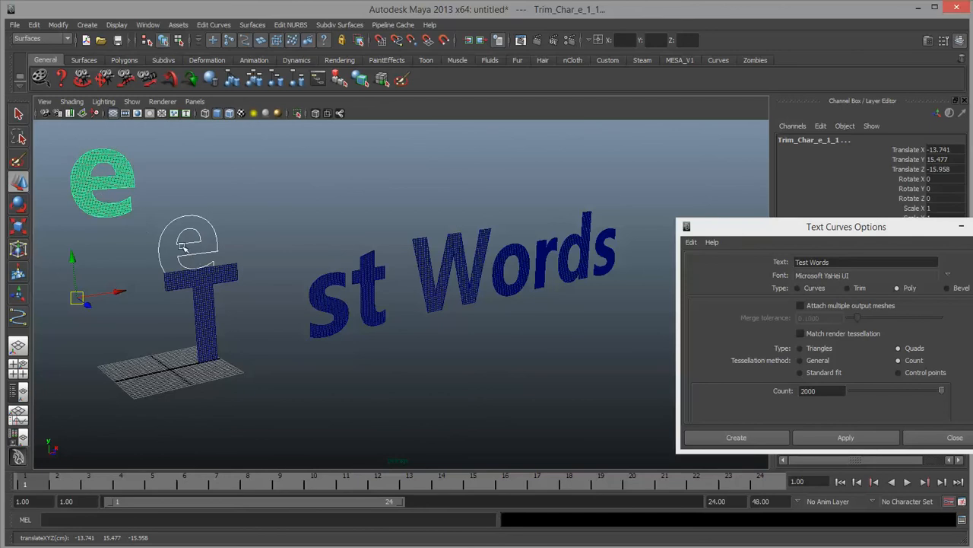
Try moving the letter e's outer outline curve on its own, and undo that move
click(190, 227)
drag(158, 284, 182, 278)
key(ctrl+z)
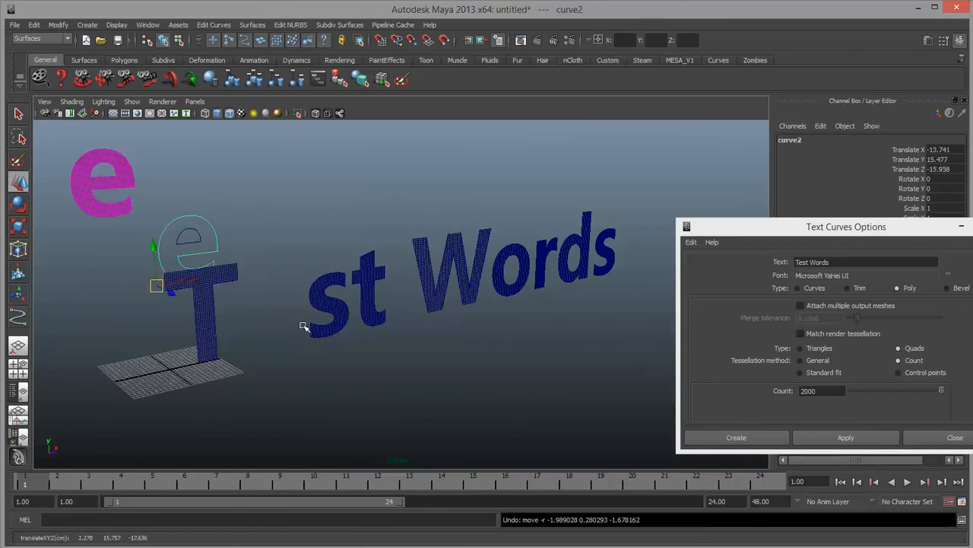
Select up the hierarchy from the e outline to the text's curve group, try moving the group, and undo the move
key(Up)
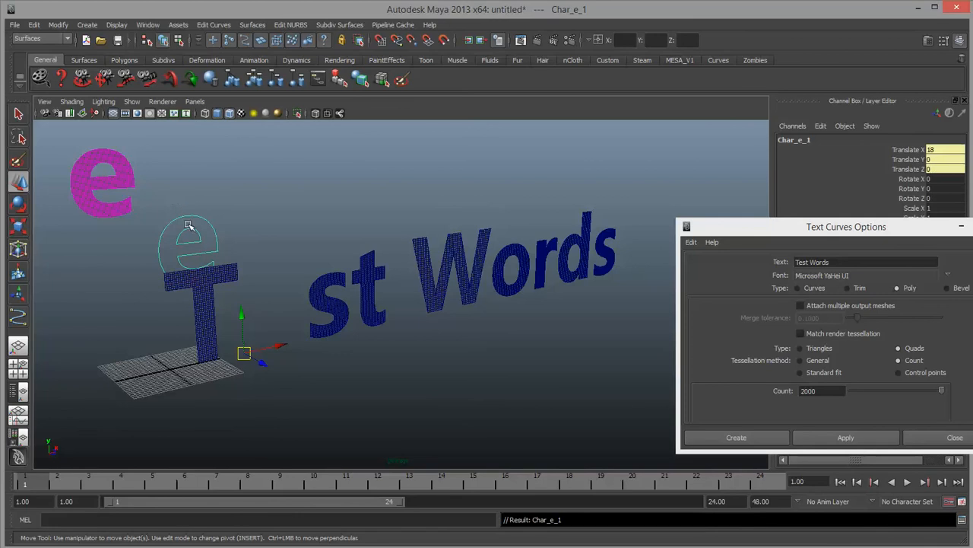
click(210, 237)
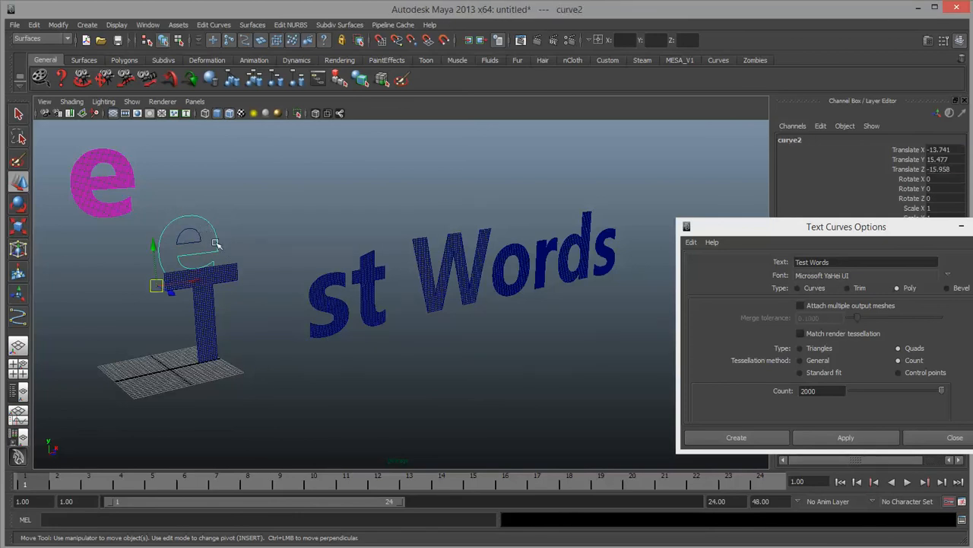
key(Up)
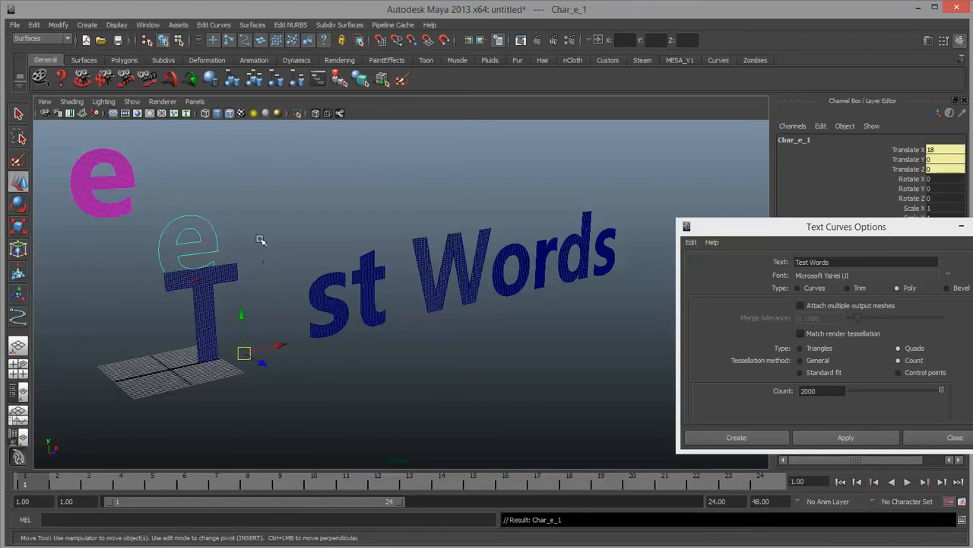
click(244, 351)
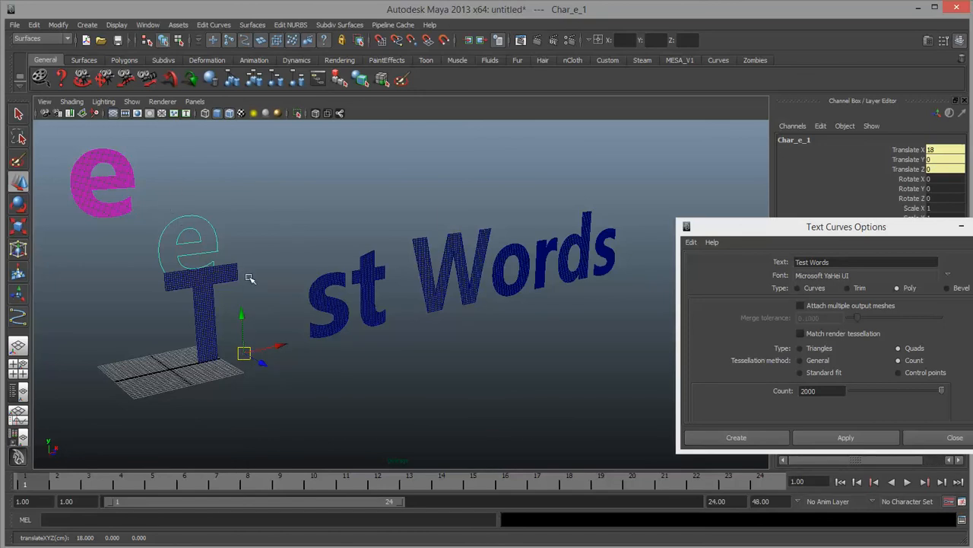
key(Up)
drag(169, 370, 235, 387)
key(ctrl+z)
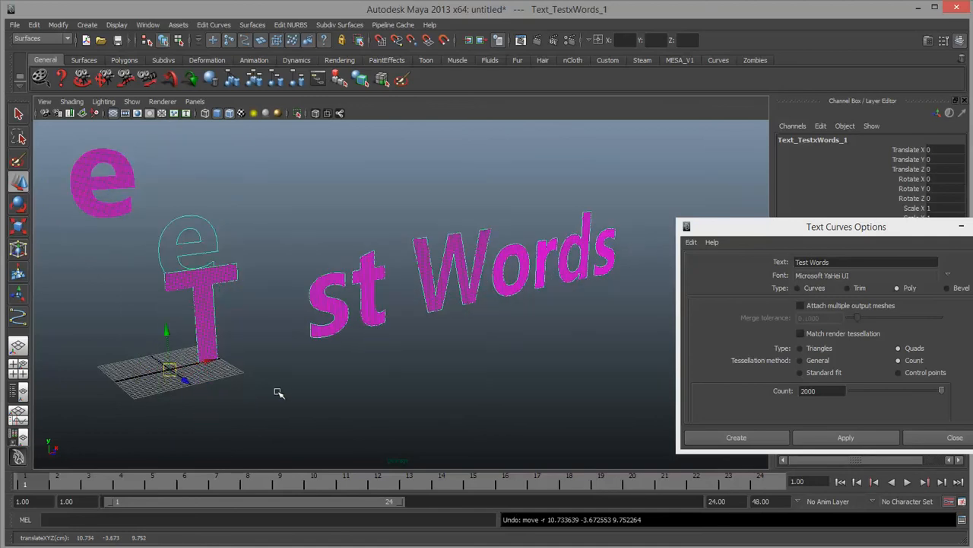
Undo the preceding selections and the letter e mesh's move
key(ctrl+z)
key(ctrl+z)
key(ctrl+z)
key(ctrl+z)
key(ctrl+z)
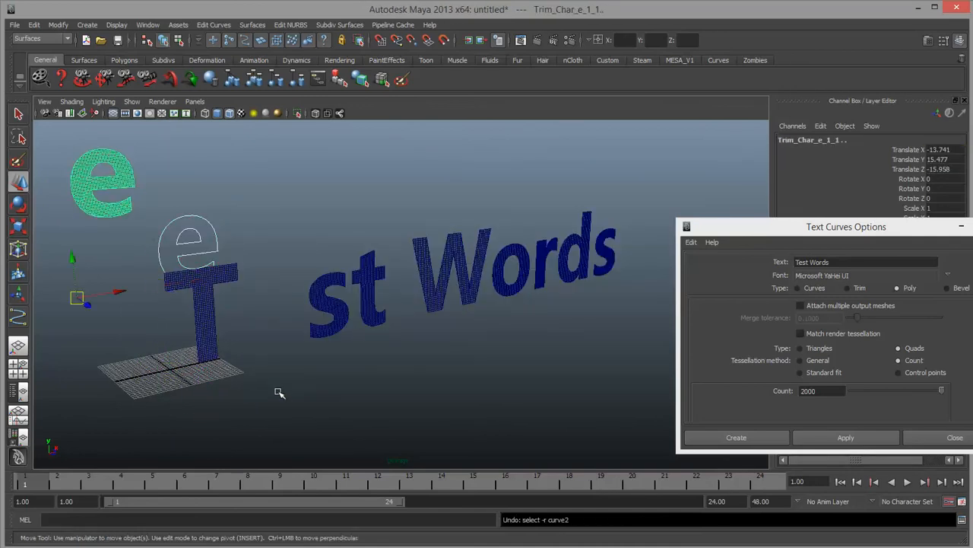
key(ctrl+z)
key(ctrl+z)
key(ctrl+z)
key(ctrl+z)
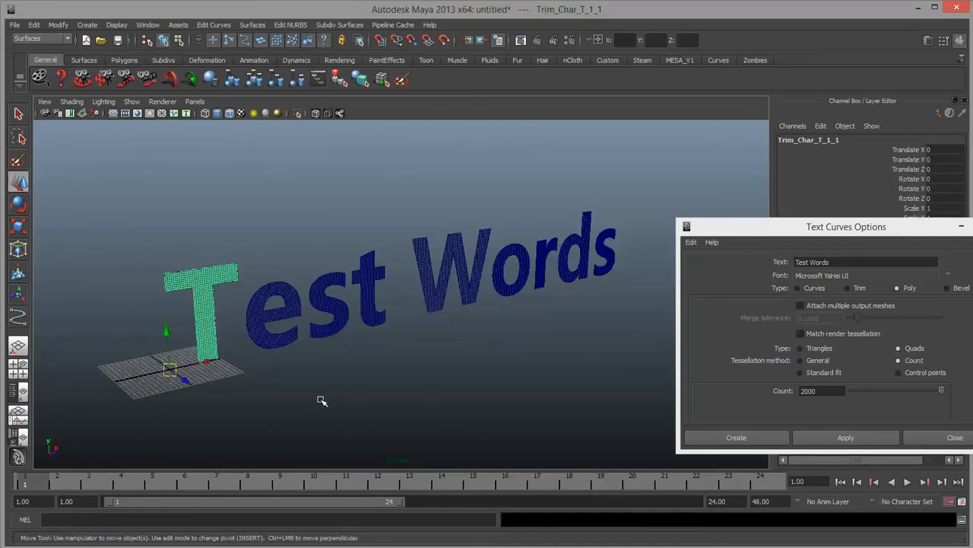
Select the text mesh's parent group, try moving it away from the outline curves, and undo the move
key(Up)
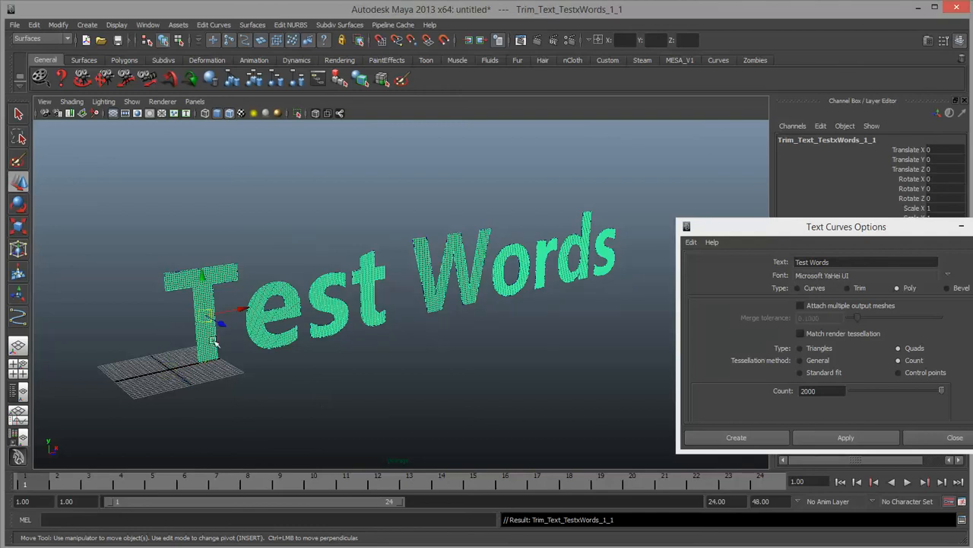
drag(208, 320, 200, 384)
key(ctrl+z)
key(ctrl+z)
key(ctrl+z)
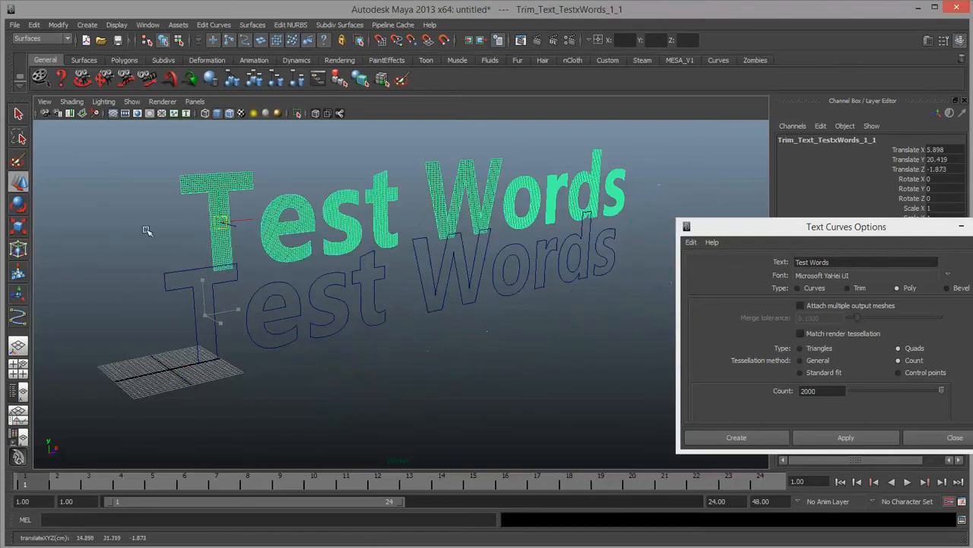
Select the curve group and the mesh group together, try moving both, and undo the move
click(250, 373)
click(219, 338)
key(Up)
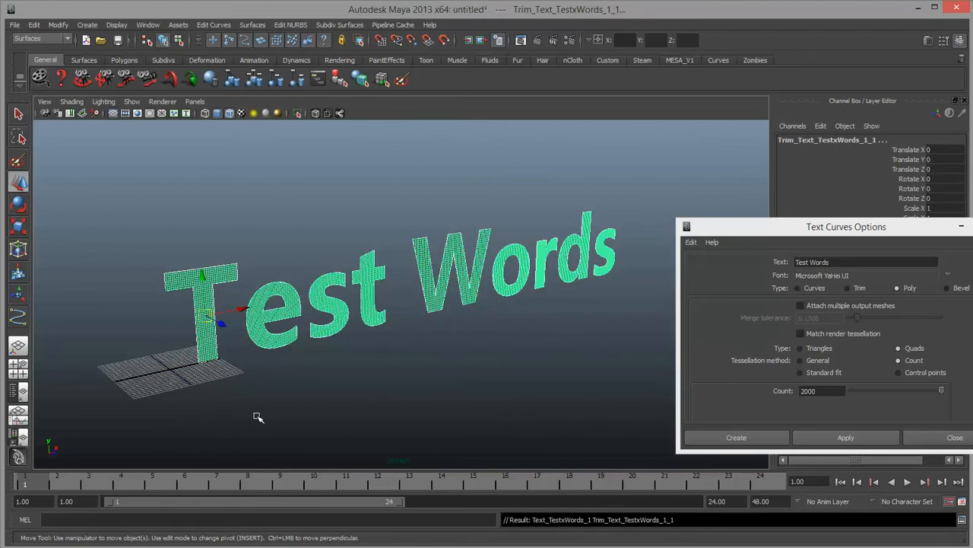
drag(206, 315, 279, 264)
key(ctrl+z)
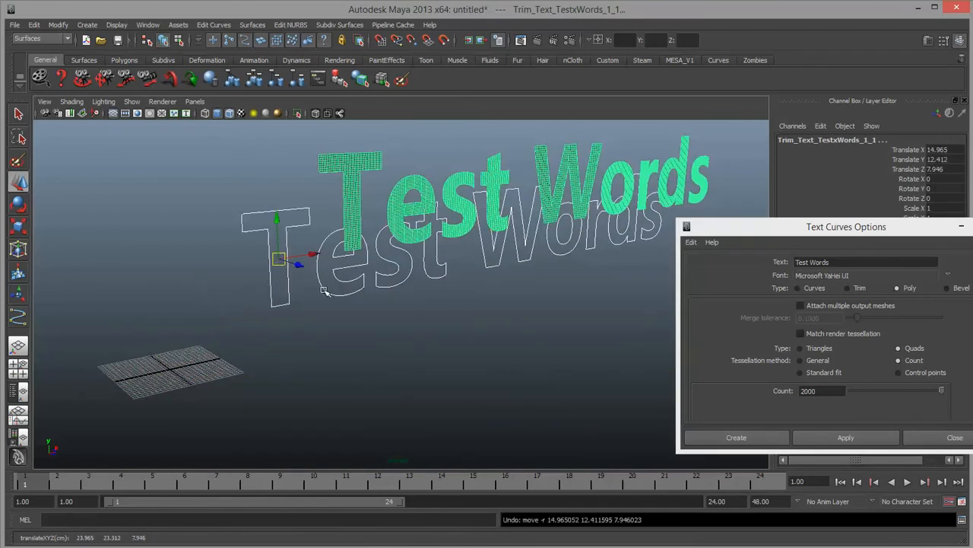
key(ctrl+z)
Select the parent group of the text mesh and delete its construction history
click(306, 401)
click(208, 305)
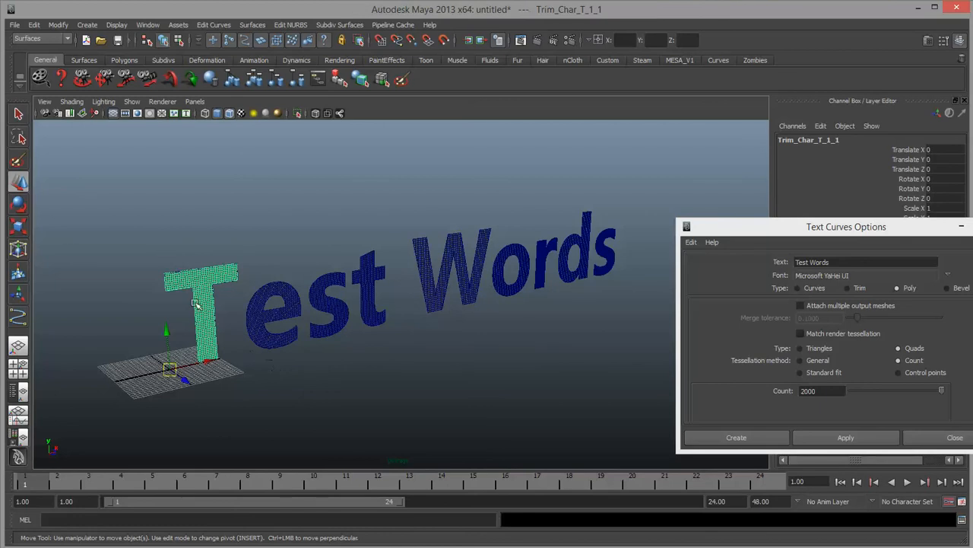
key(Up)
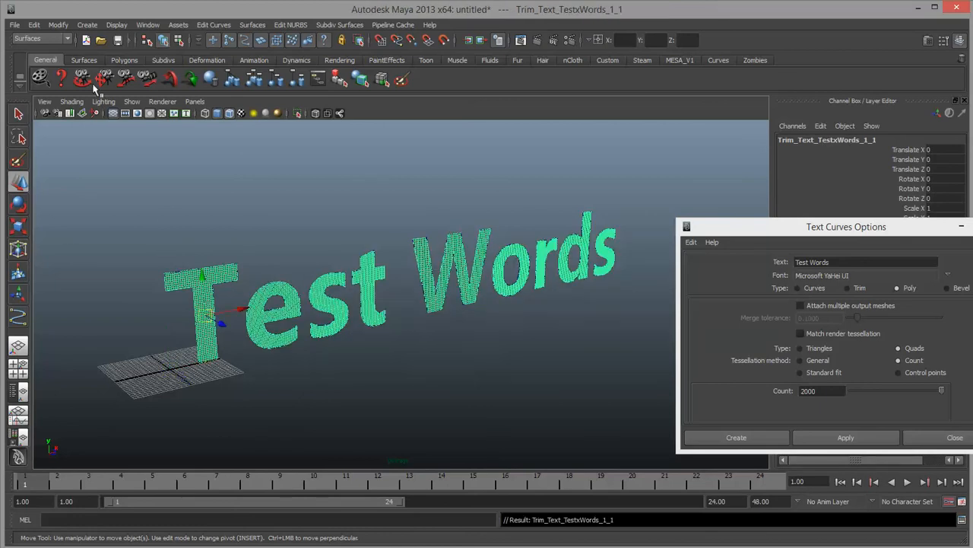
click(34, 25)
mouse_move(98, 150)
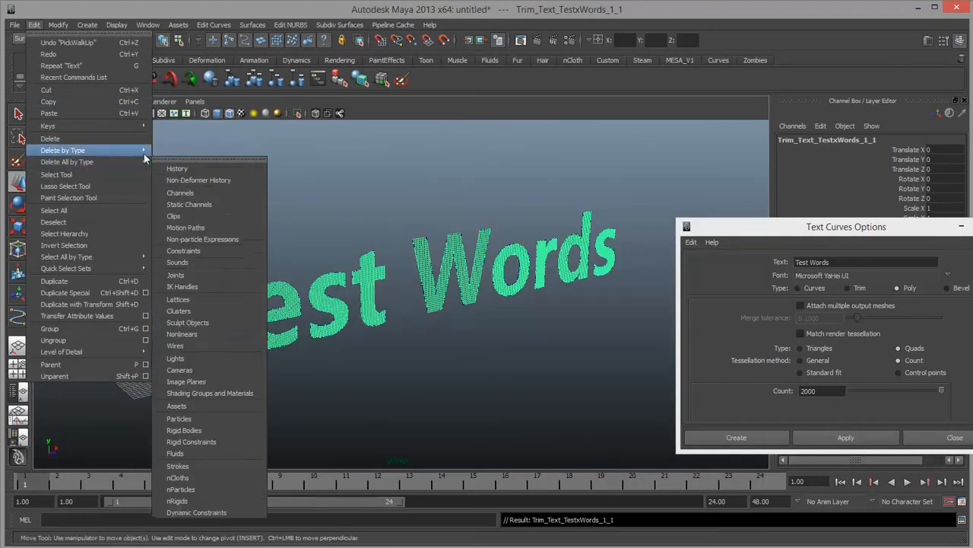
click(169, 157)
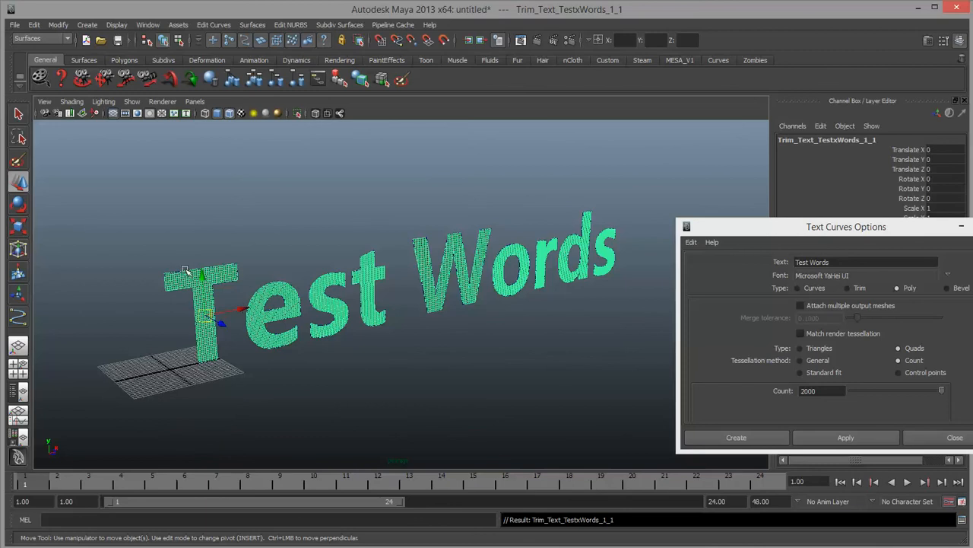
Move the text mesh down about 27.8 units in Y and delete the leftover outline curves
mouse_move(204, 278)
mouse_down()
mouse_move(217, 401)
mouse_move(197, 289)
mouse_up()
click(248, 311)
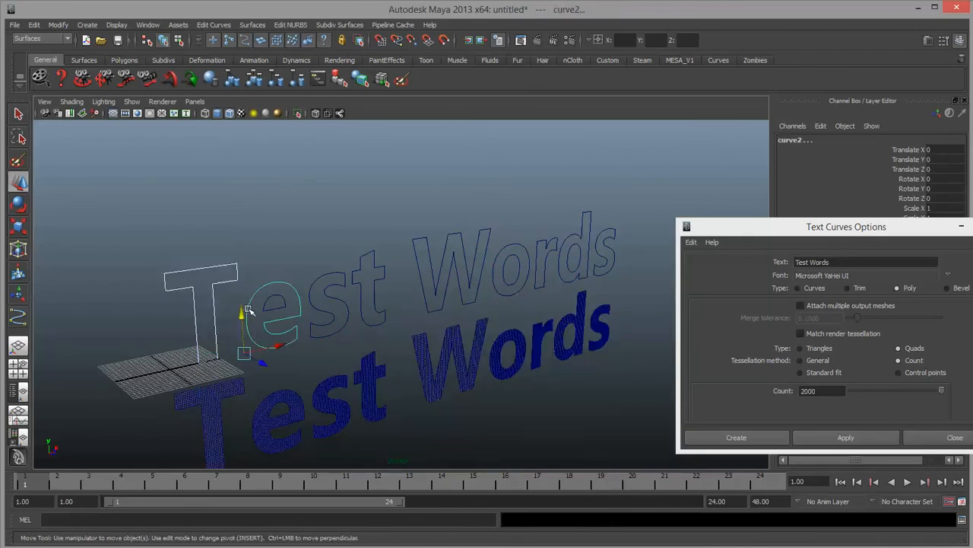
key(Delete)
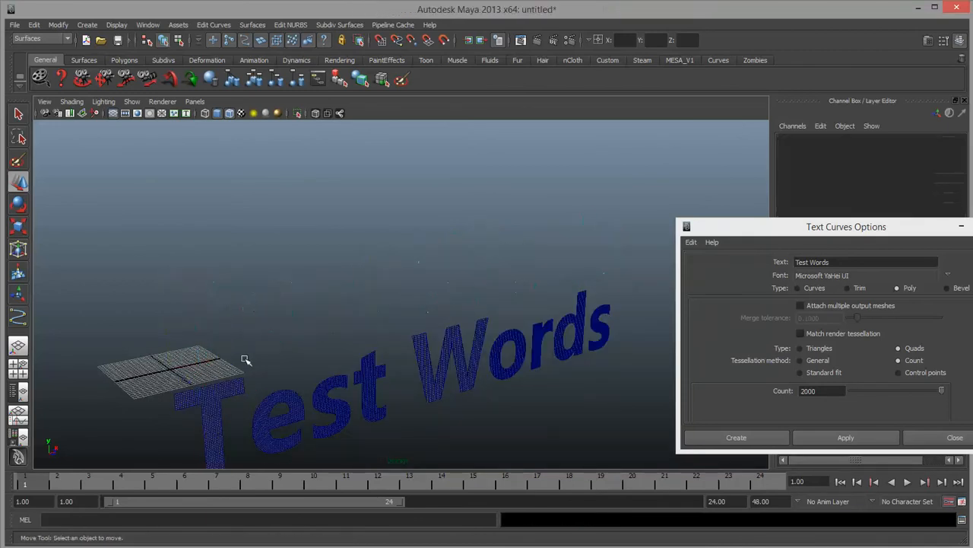
Select the text mesh's parent group and raise it to about 1.6 in Translate Y
click(215, 393)
key(Up)
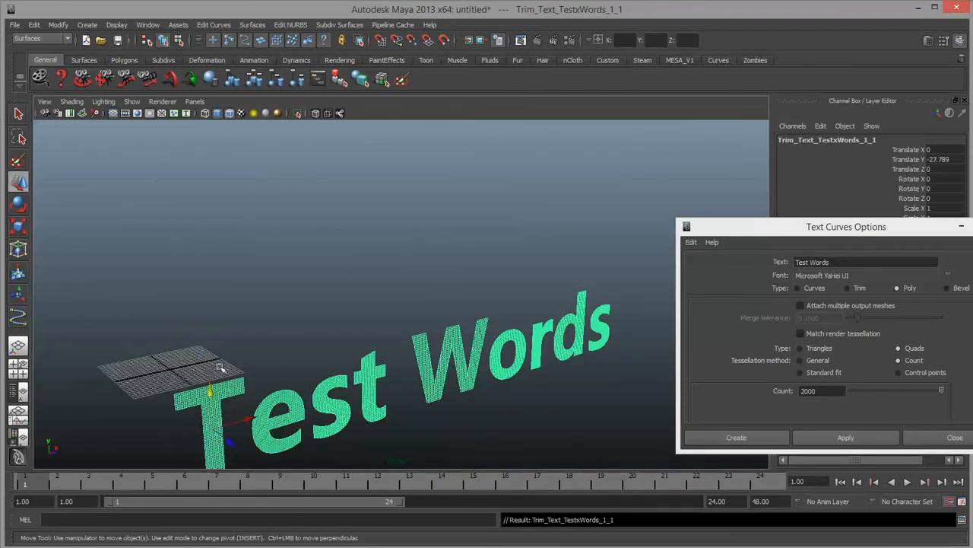
drag(209, 392, 203, 274)
Look over the separated text mesh from several angles and delete it from the scene
alt+right_drag(203, 273, 435, 285)
alt+drag(385, 277, 511, 282)
alt+middle_drag(511, 283, 261, 279)
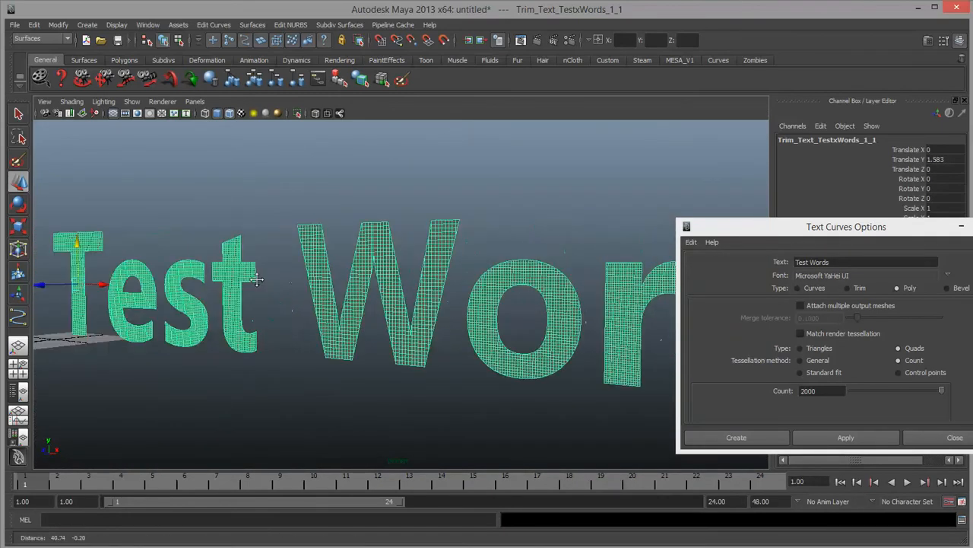
alt+drag(261, 279, 370, 304)
alt+right_drag(370, 303, 188, 304)
alt+drag(188, 304, 232, 323)
key(Delete)
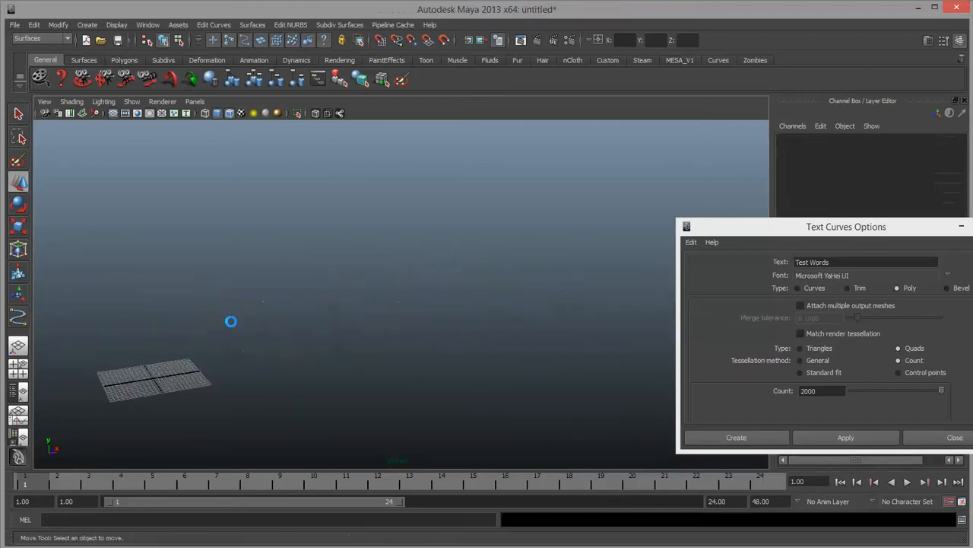
Move the text options back into full view, set the text type to Bevel and review its settings
drag(880, 221, 581, 208)
click(658, 263)
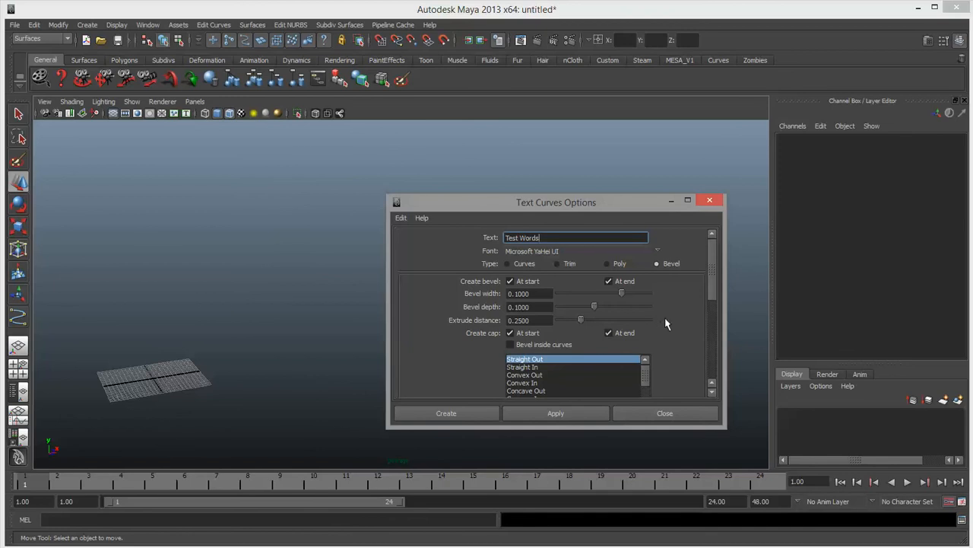
scroll(664, 323, down, 3)
scroll(667, 324, up, 3)
Browse the outer bevel styles and choose Concave Out
drag(713, 301, 620, 327)
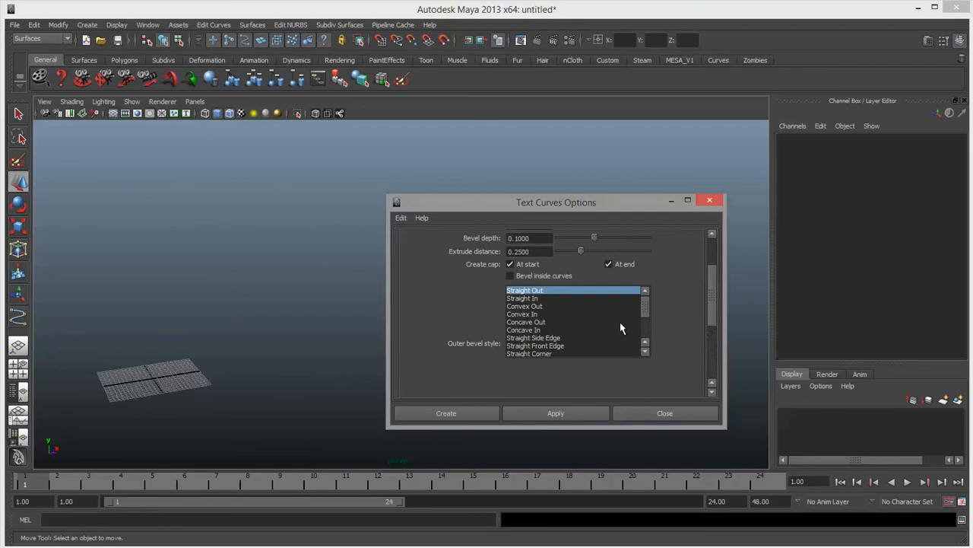
click(646, 353)
click(646, 352)
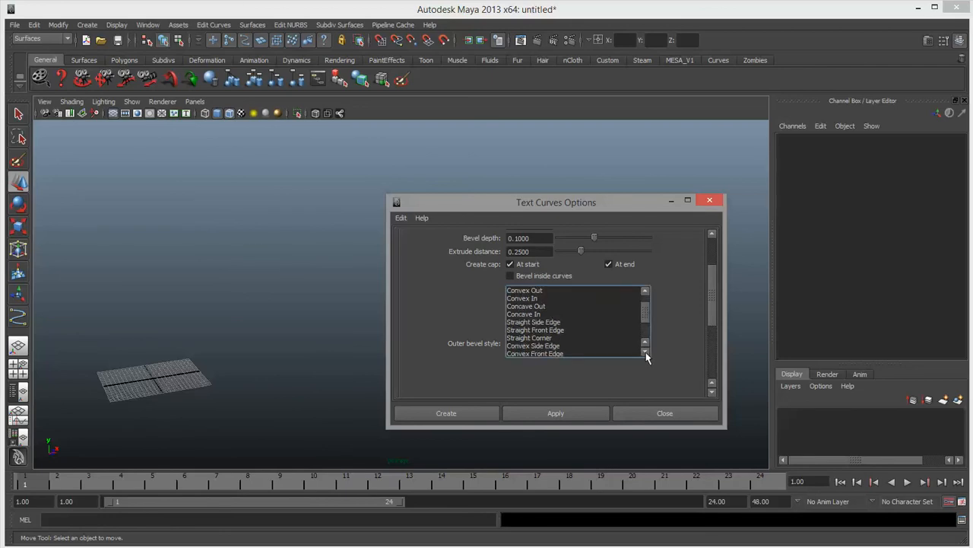
click(549, 306)
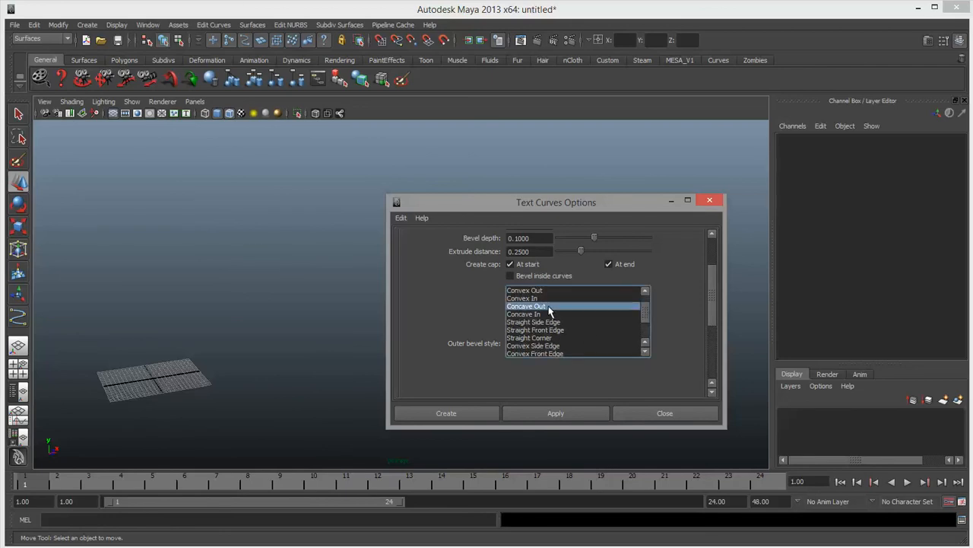
Create the beveled "Test Words" text with the Concave Out style and inspect the bevel profile on the letter T
click(573, 412)
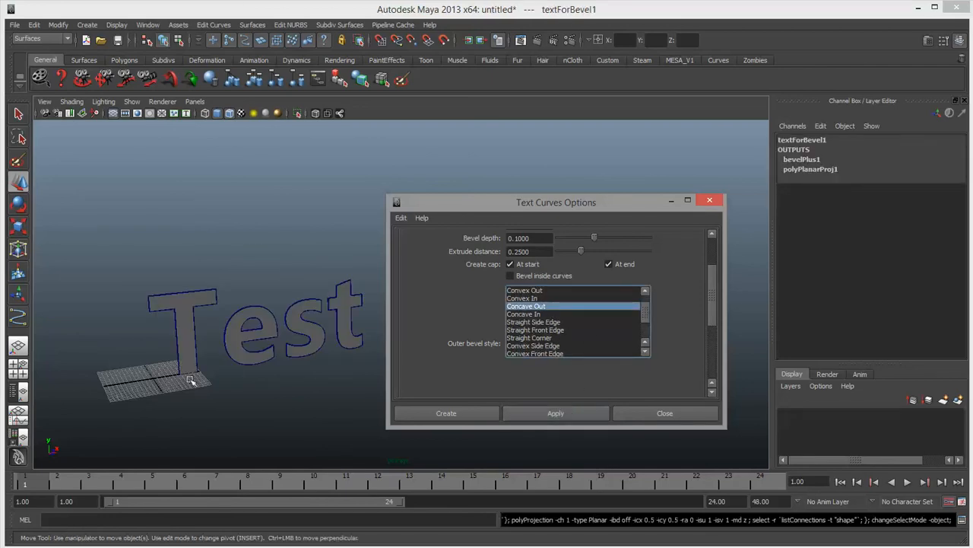
alt+drag(191, 380, 238, 375)
alt+right_drag(239, 375, 434, 384)
alt+middle_drag(243, 363, 370, 245)
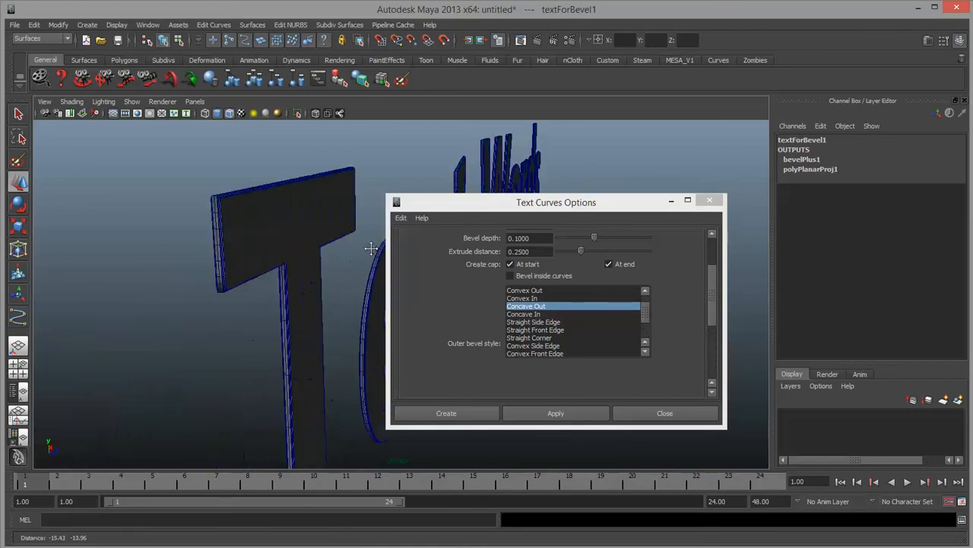
alt+right_drag(369, 246, 387, 280)
alt+middle_drag(245, 272, 295, 316)
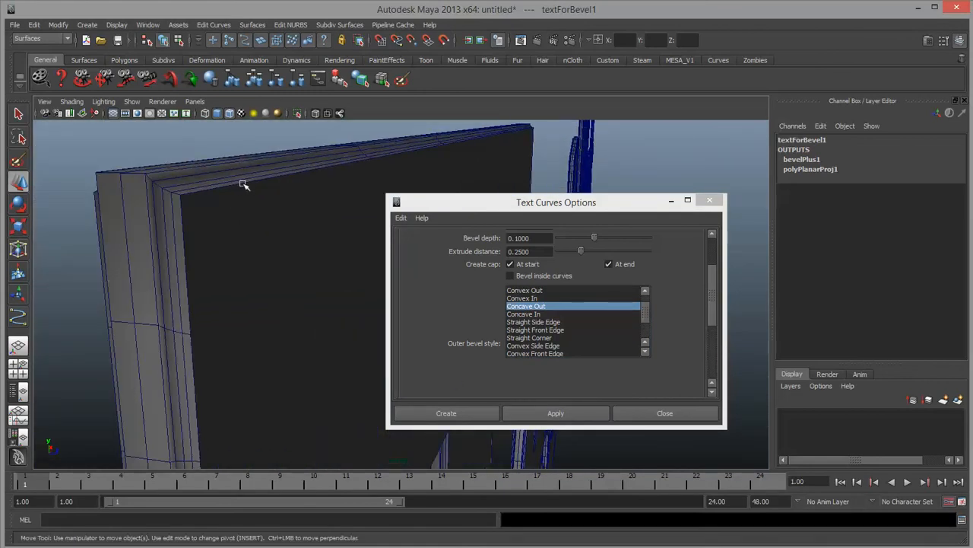
alt+drag(255, 218, 398, 204)
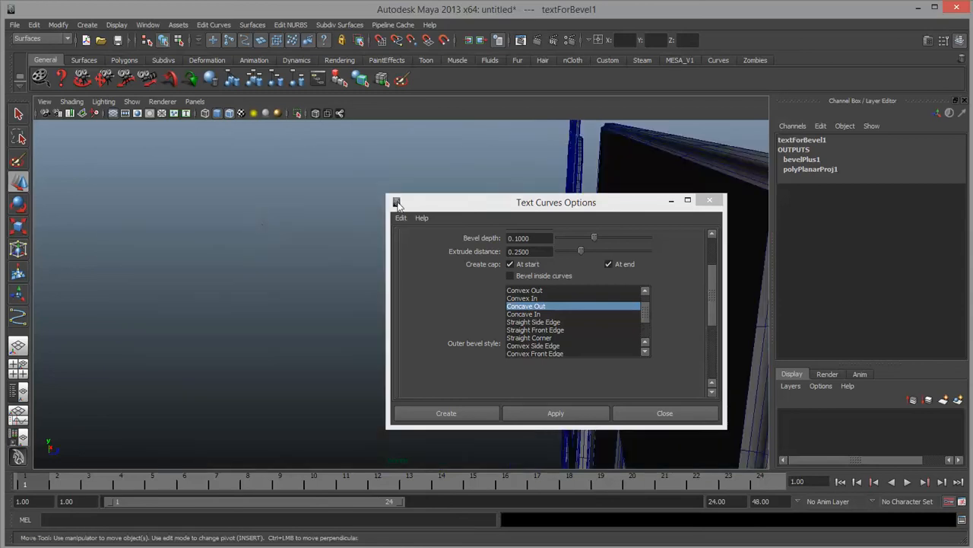
alt+middle_drag(473, 168, 309, 179)
alt+right_drag(310, 180, 260, 217)
alt+drag(342, 218, 222, 220)
alt+middle_drag(236, 221, 456, 221)
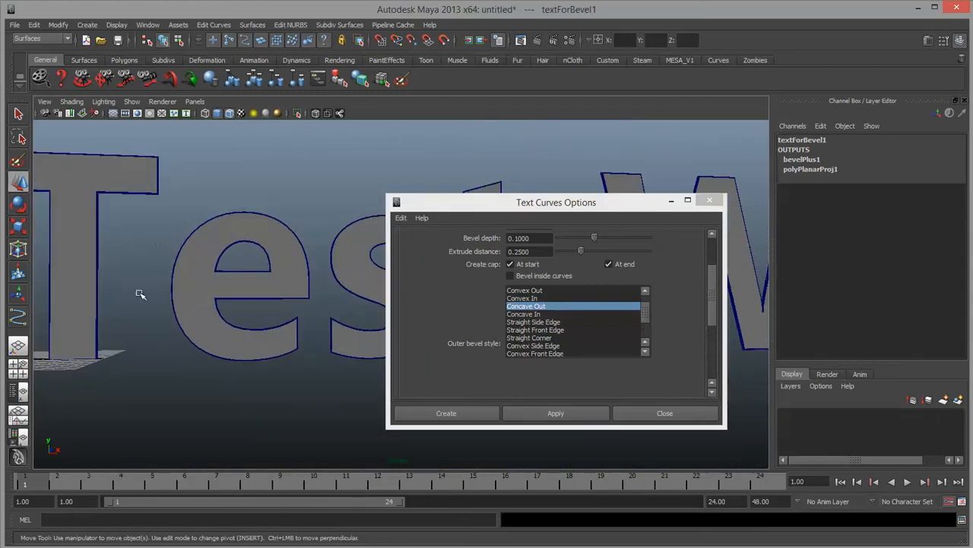
Examine the outer bevel along the edges of the letter T from the front and from above
alt+middle_drag(207, 200, 245, 237)
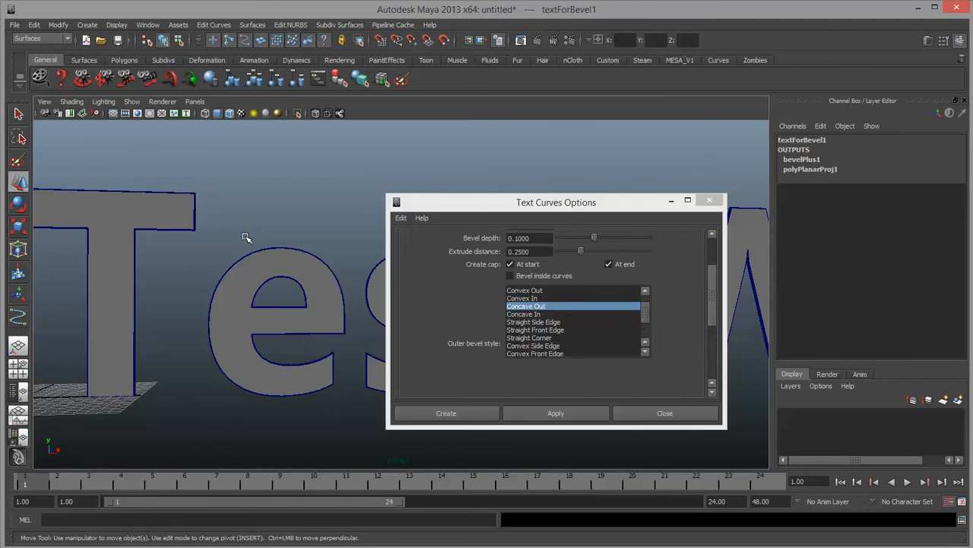
alt+right_drag(245, 237, 373, 241)
alt+middle_drag(178, 226, 417, 279)
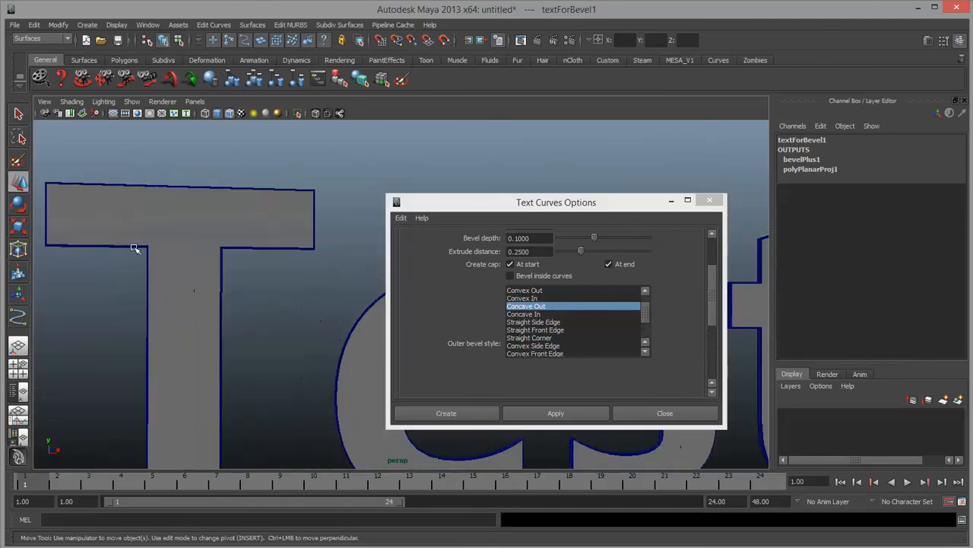
alt+right_drag(134, 247, 335, 257)
alt+middle_drag(105, 157, 378, 297)
alt+drag(273, 264, 221, 297)
alt+right_drag(216, 332, 271, 334)
alt+middle_drag(272, 335, 426, 228)
alt+right_drag(298, 263, 206, 278)
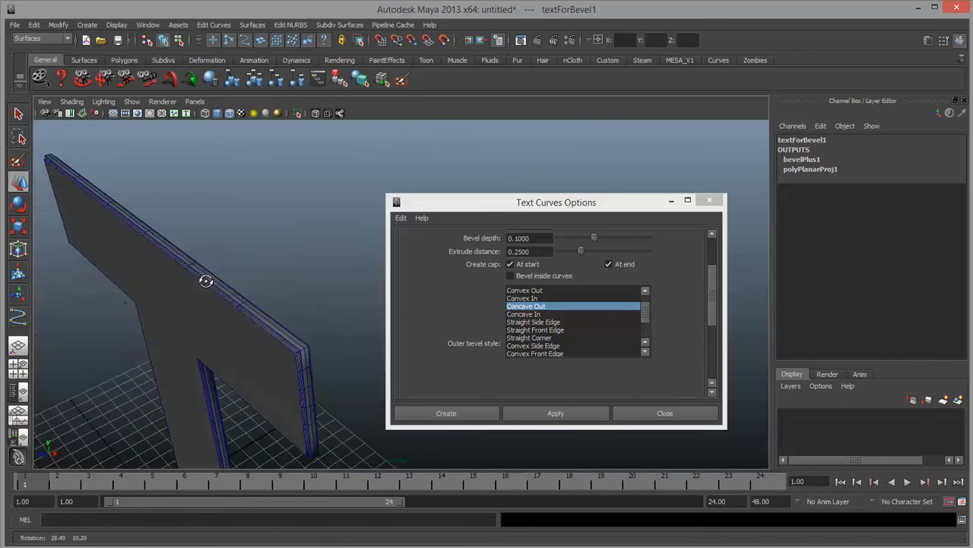
click(242, 306)
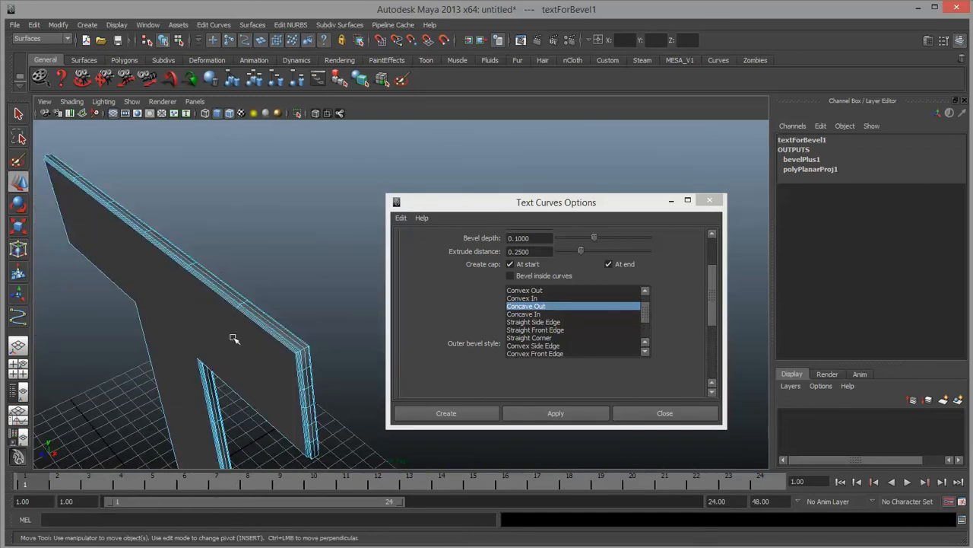
scroll(242, 308, up, 3)
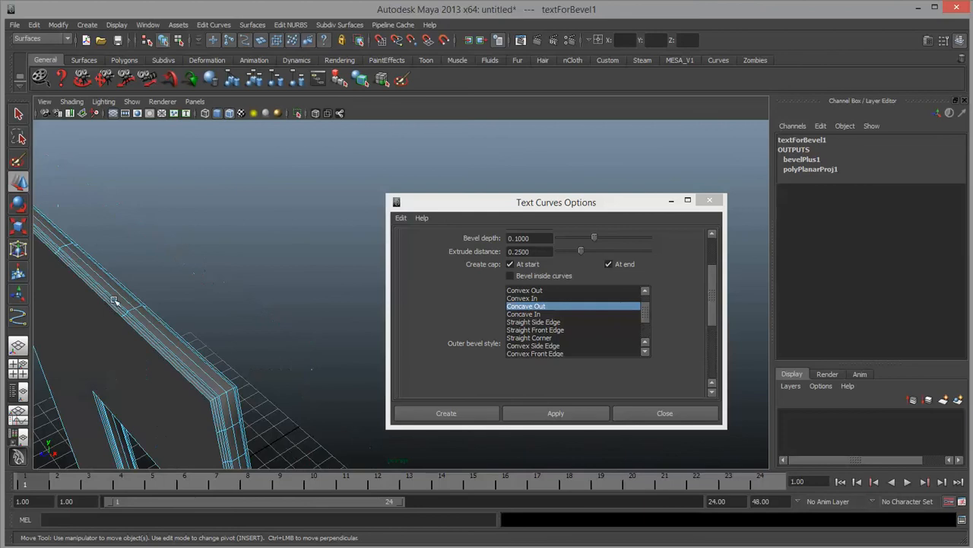
alt+drag(91, 394, 66, 317)
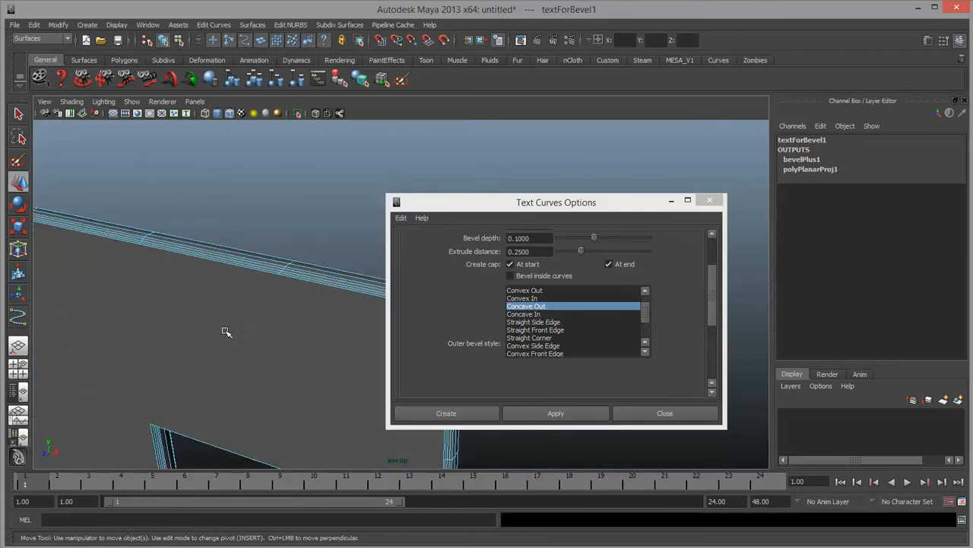
scroll(226, 332, down, 1)
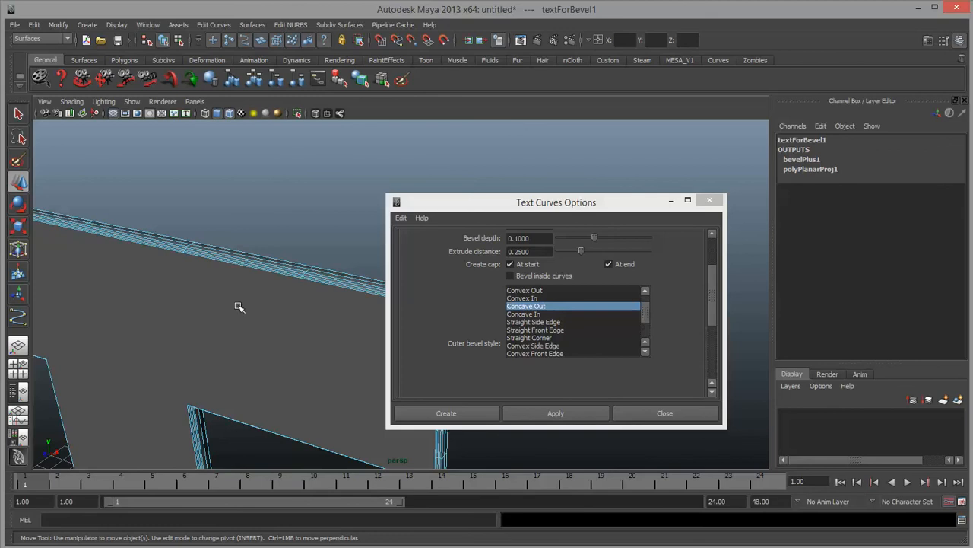
Return the beveled text to object mode, select the whole mesh and check its edges
click(267, 227)
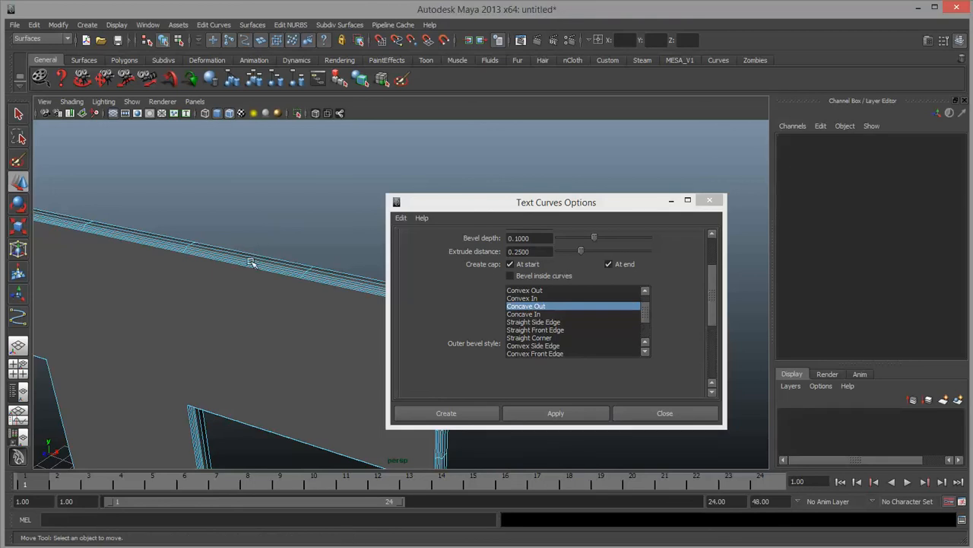
right_drag(251, 262, 288, 237)
click(288, 216)
key(f)
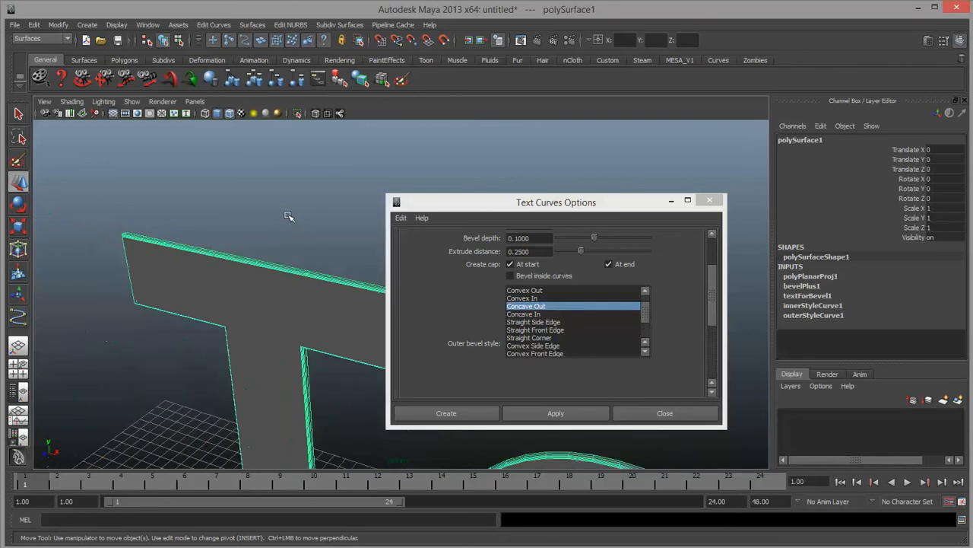
alt+middle_drag(327, 233, 117, 226)
alt+drag(186, 244, 263, 276)
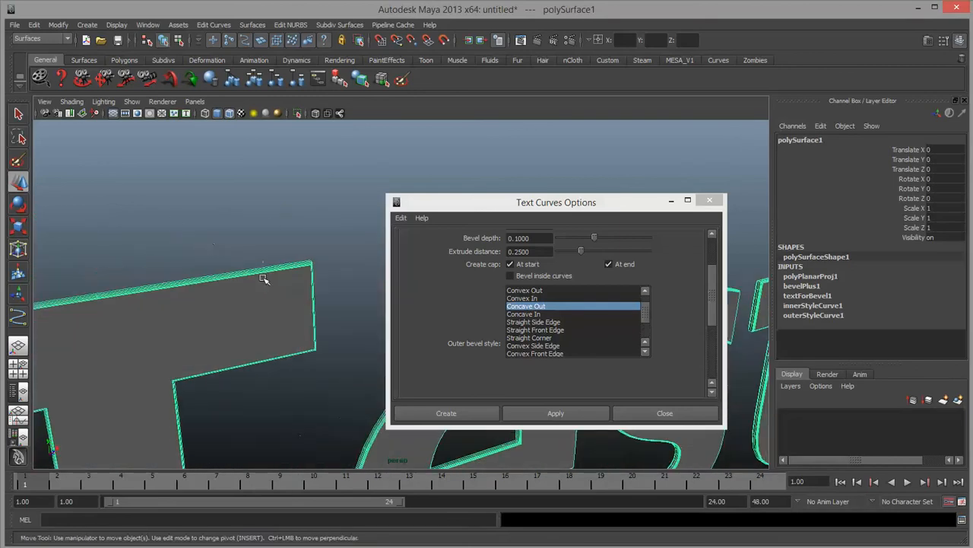
alt+middle_drag(280, 300, 266, 278)
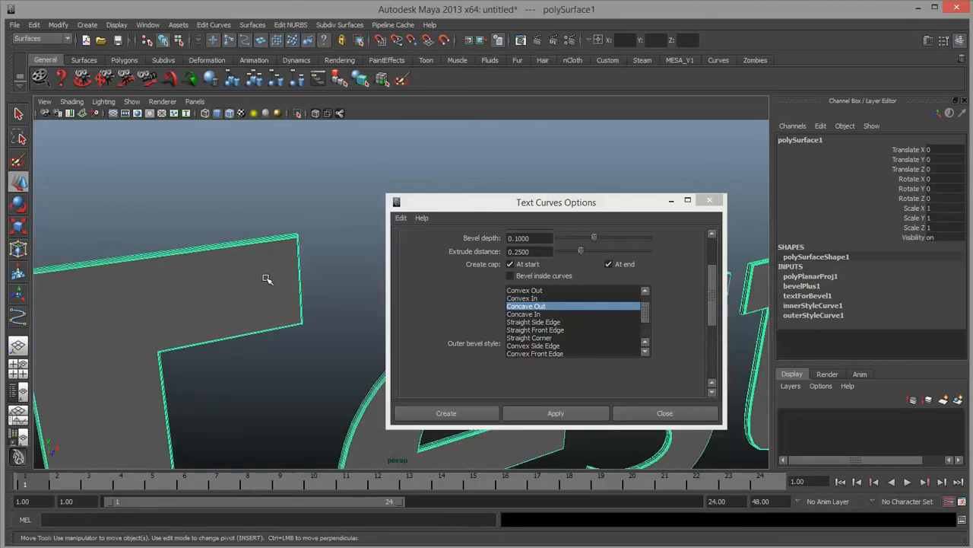
Close the text curve options and bring the complete "Test Words" text into view
click(712, 200)
scroll(589, 230, down, 5)
alt+middle_drag(582, 307, 510, 241)
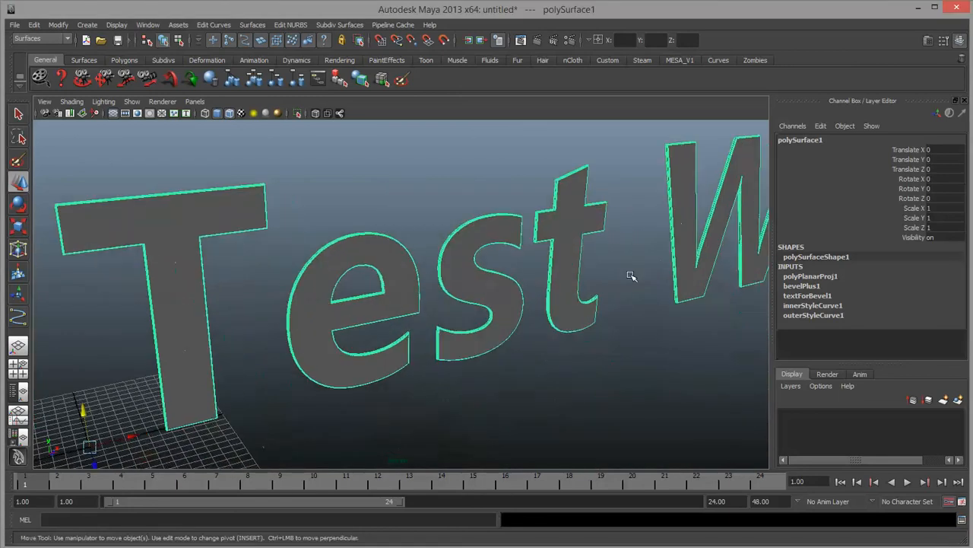
alt+right_drag(631, 276, 512, 300)
alt+middle_drag(513, 300, 388, 338)
alt+right_drag(669, 303, 554, 307)
alt+drag(536, 292, 506, 314)
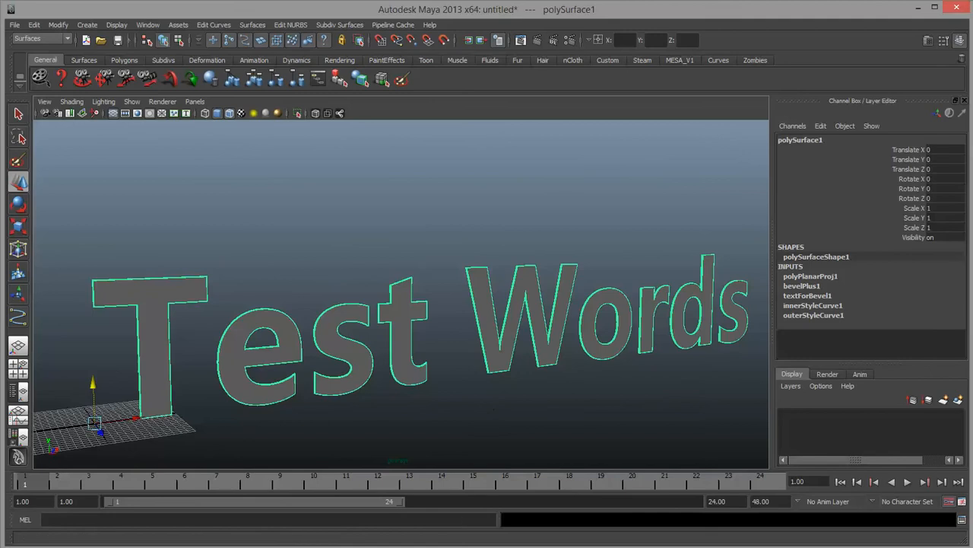
Select the whole beveled text and delete it from the scene, leaving the empty grid in view
click(467, 408)
alt+drag(467, 409, 228, 263)
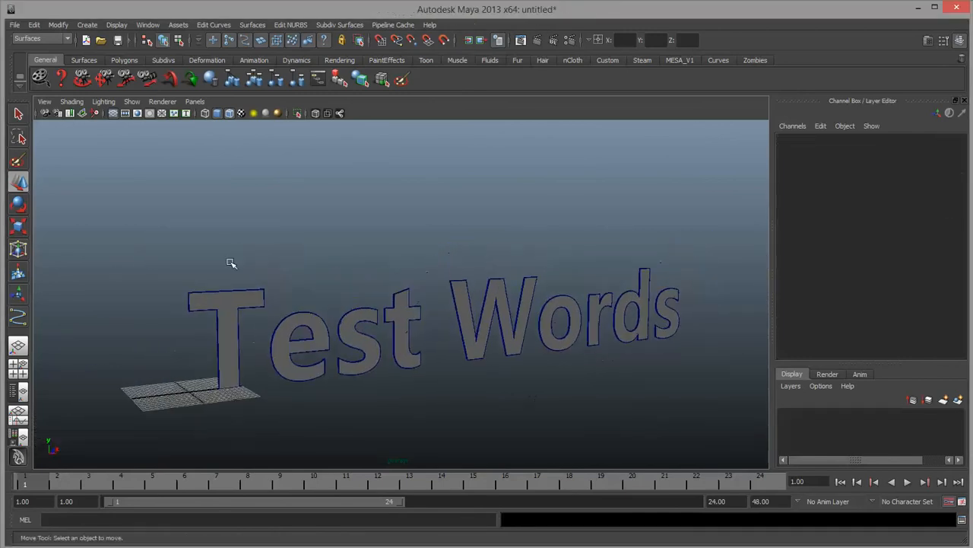
drag(137, 244, 722, 445)
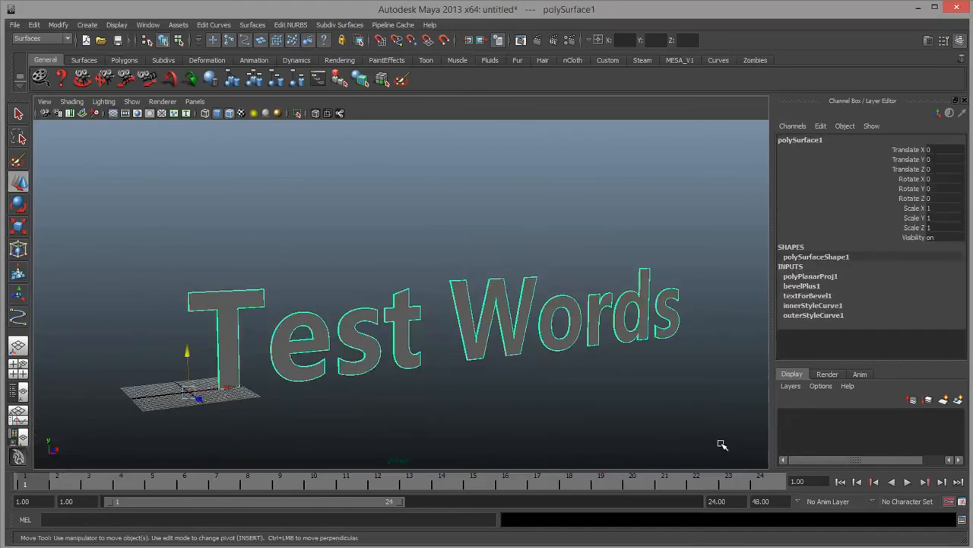
key(Delete)
alt+drag(444, 372, 400, 377)
alt+right_drag(411, 376, 578, 367)
alt+middle_drag(429, 333, 711, 216)
alt+middle_drag(416, 326, 514, 332)
alt+right_drag(411, 366, 553, 358)
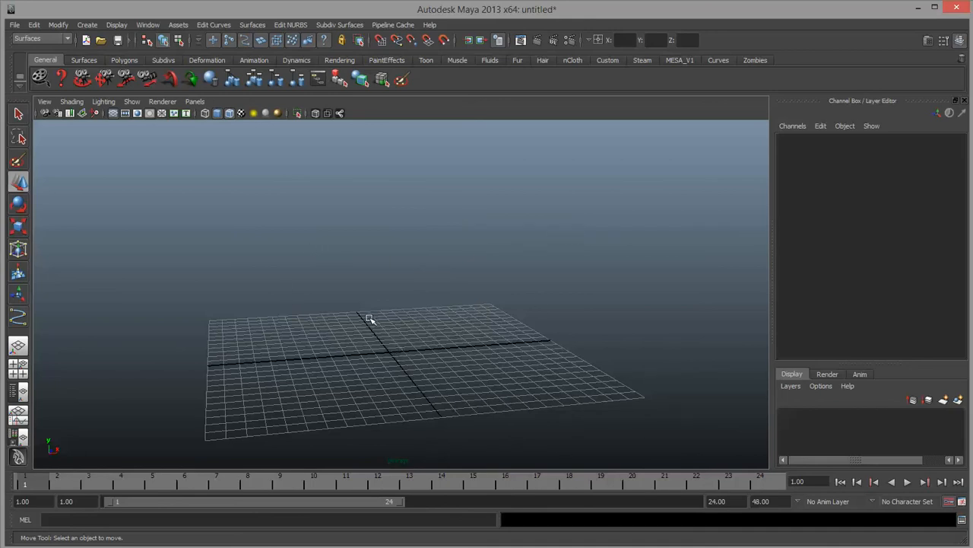
Start the CV Curve Tool and switch to the front orthographic view with the grid origin in sight
click(92, 24)
mouse_move(60, 25)
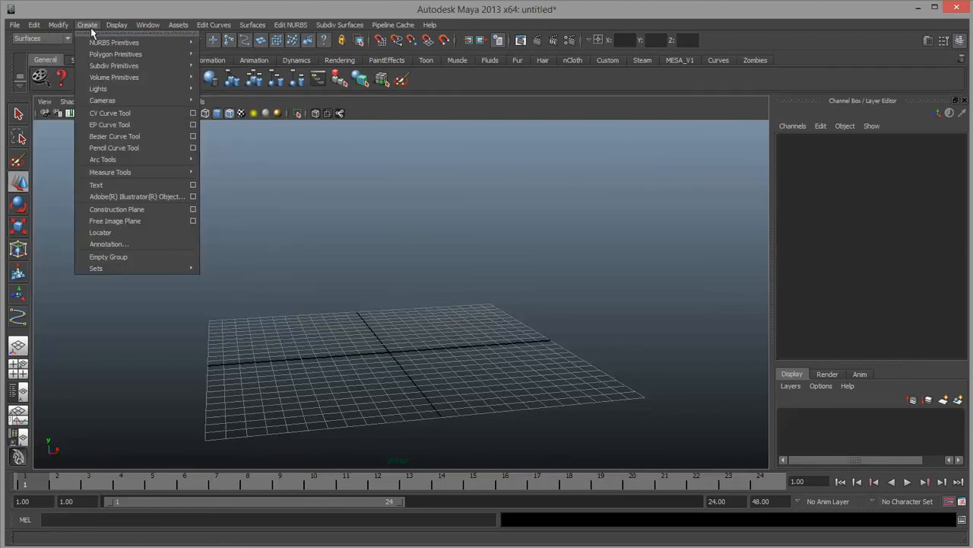
click(118, 114)
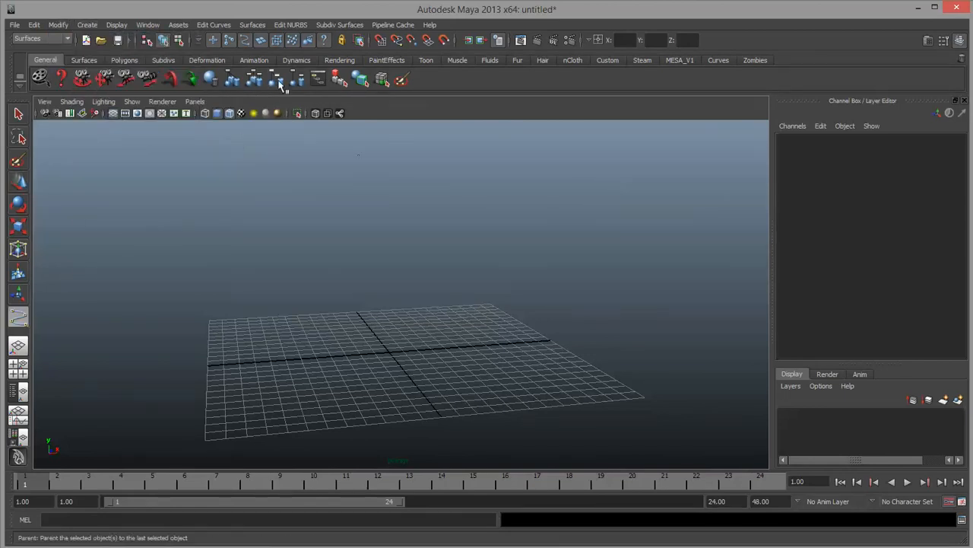
click(194, 102)
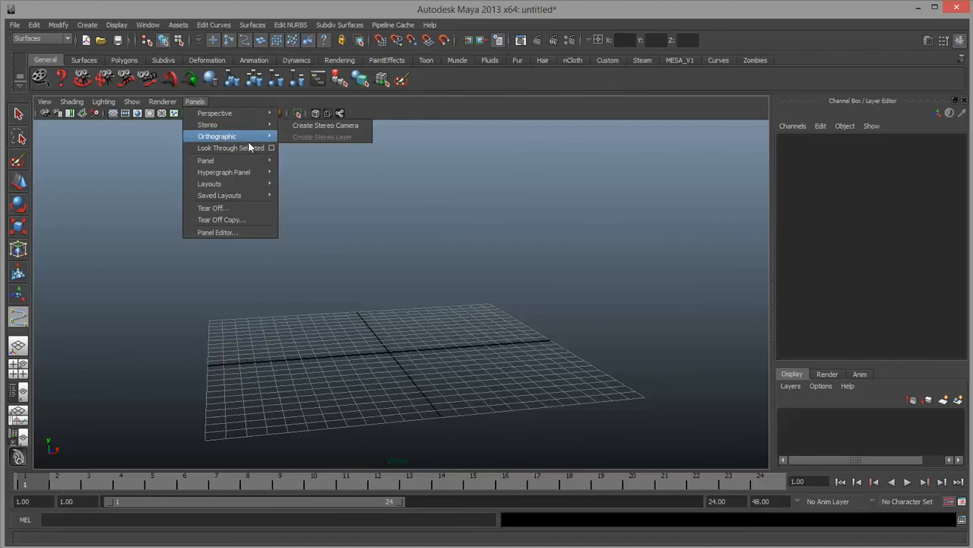
mouse_move(254, 138)
click(301, 137)
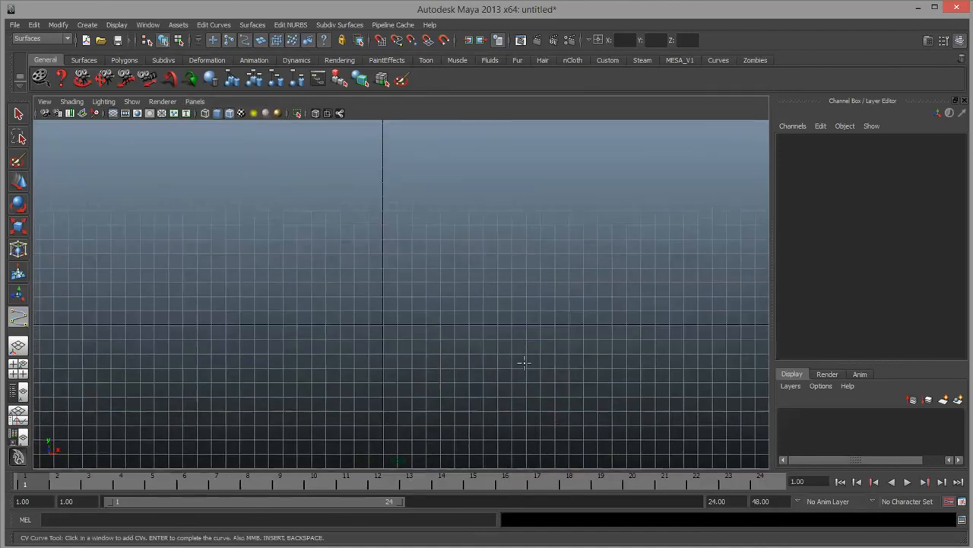
alt+middle_drag(522, 233, 460, 211)
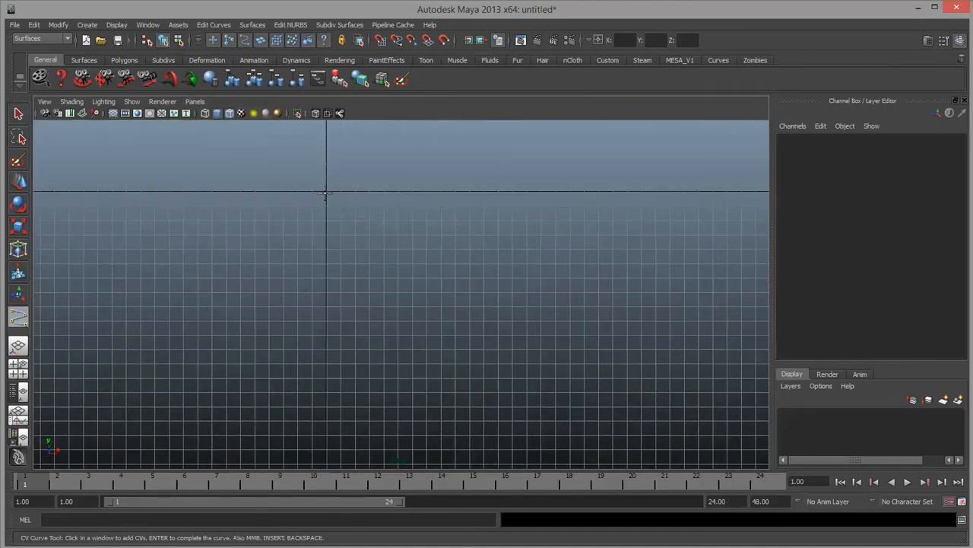
alt+middle_drag(418, 146, 448, 385)
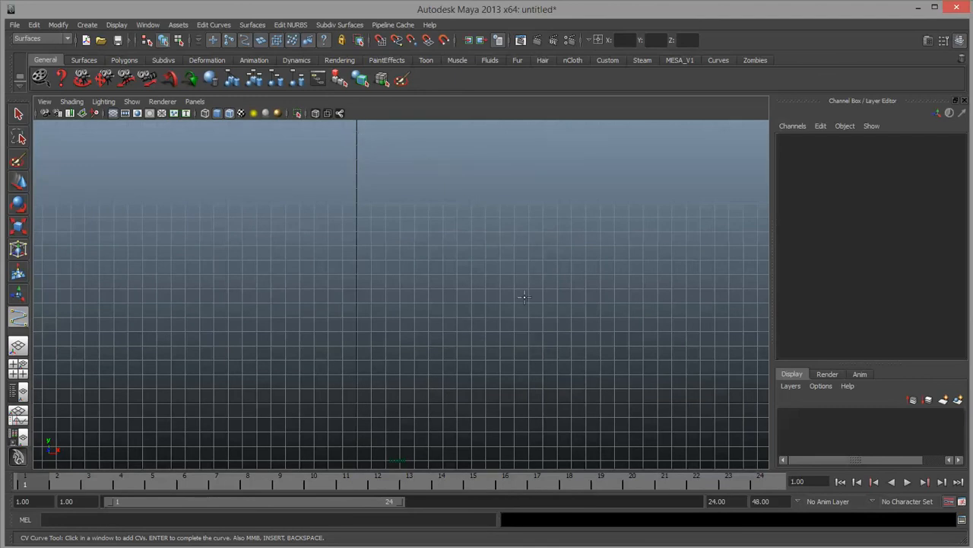
alt+middle_drag(524, 296, 497, 211)
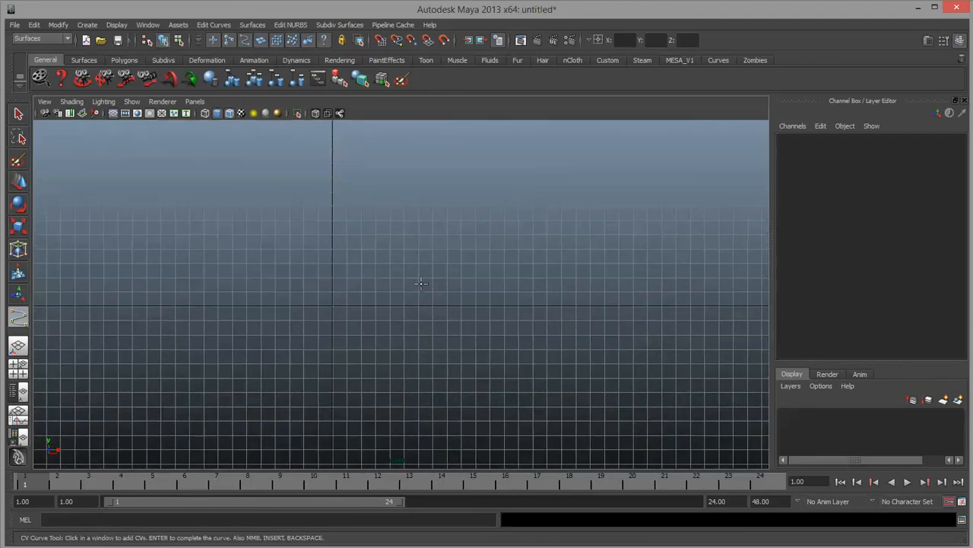
Begin a profile curve with grid-snapped points at the origin and X 5, continuing freehand up a rounded body into a narrow neck
key(x)
click(332, 303)
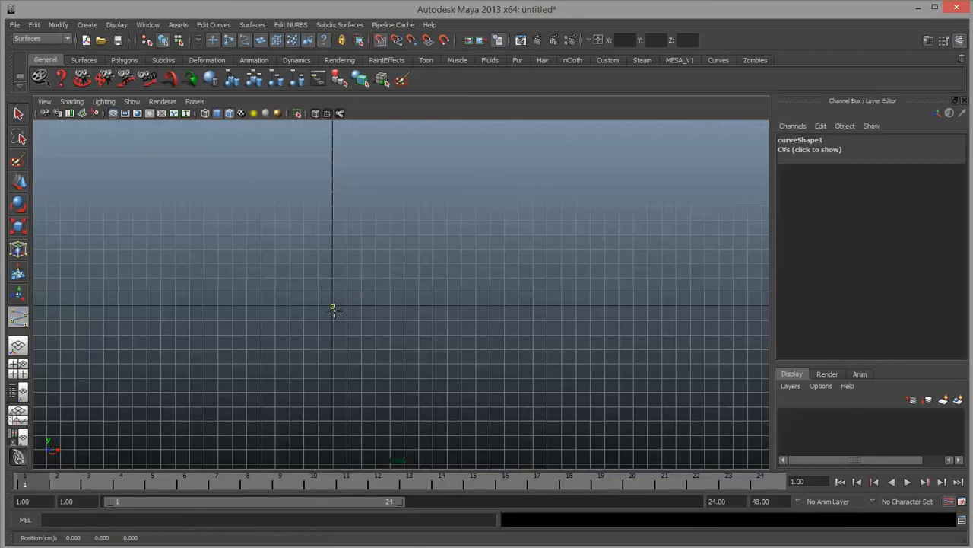
key(x)
click(404, 306)
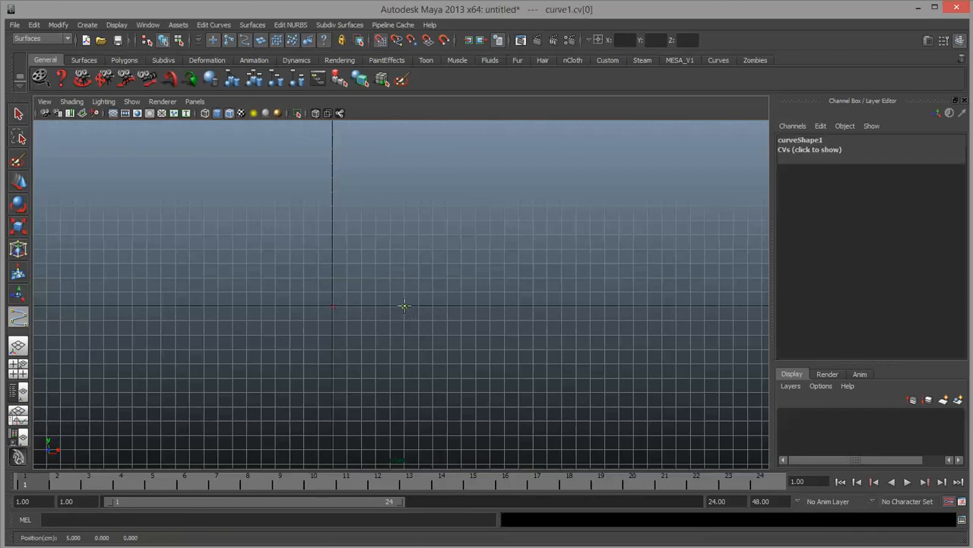
click(442, 294)
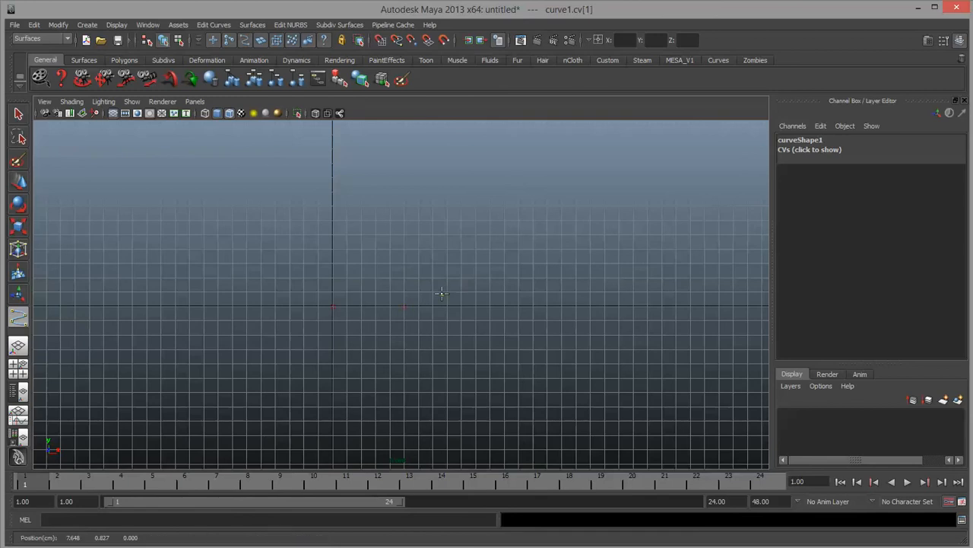
click(430, 251)
click(396, 201)
click(354, 197)
click(348, 178)
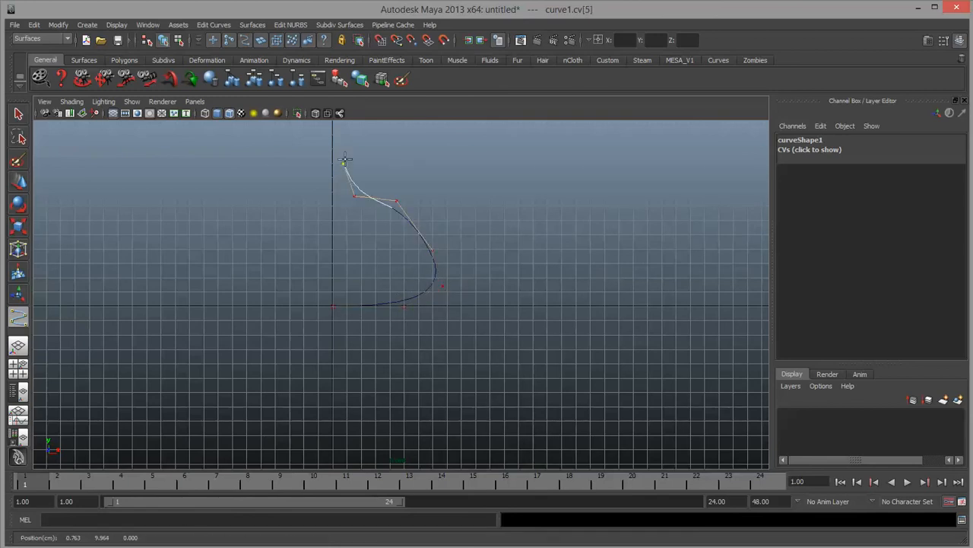
Continue the profile curve up the neck, flaring outward at the top and curling back in a small rounded lip
alt+drag(357, 158, 378, 245)
click(372, 222)
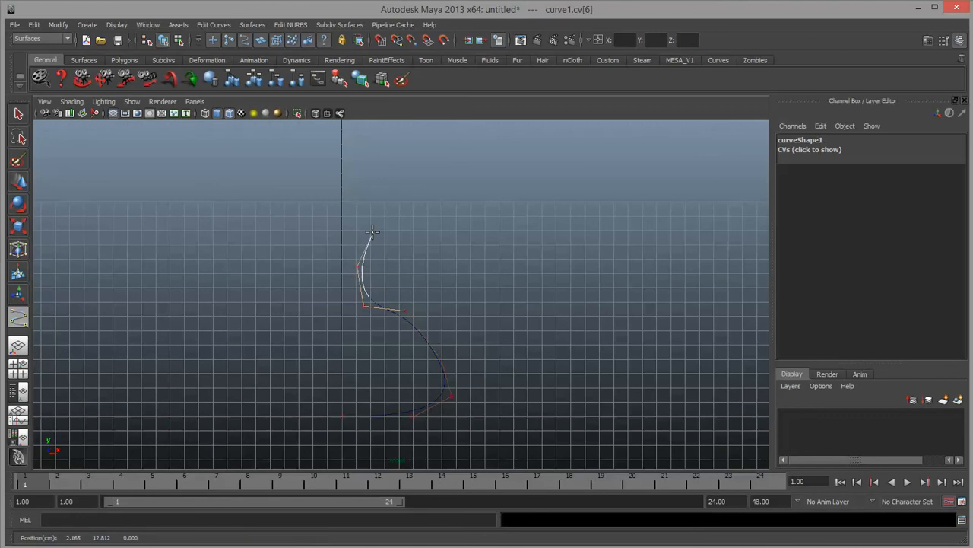
click(397, 213)
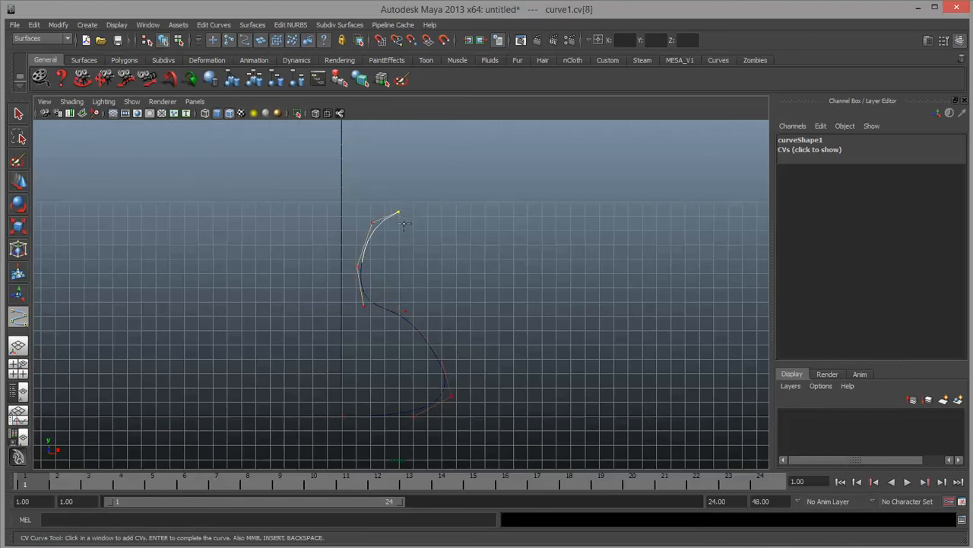
click(403, 222)
click(420, 217)
click(416, 203)
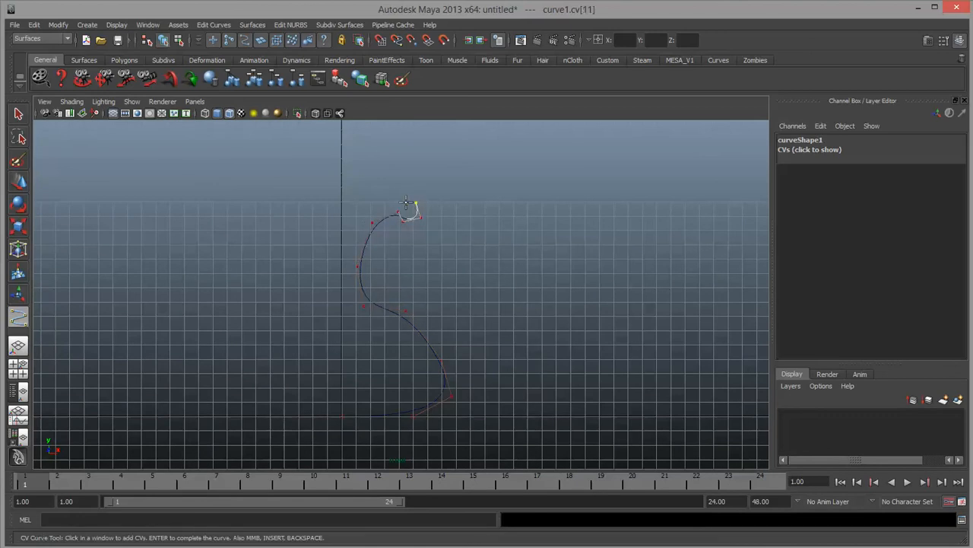
click(400, 203)
Close off the top with a grid-snapped point on the vertical axis at X 0, Y 15 and finish the curve
alt+middle_drag(376, 369, 411, 315)
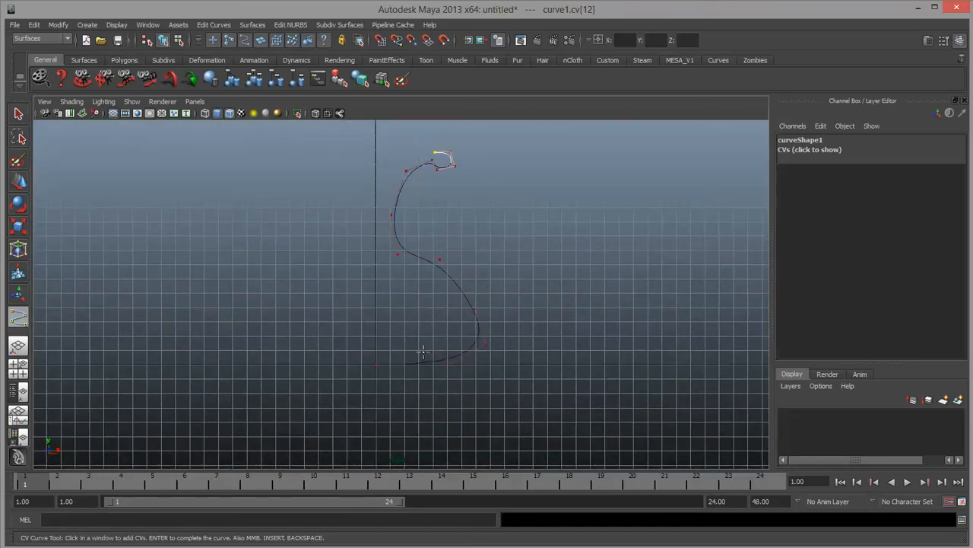
alt+middle_drag(432, 189, 428, 234)
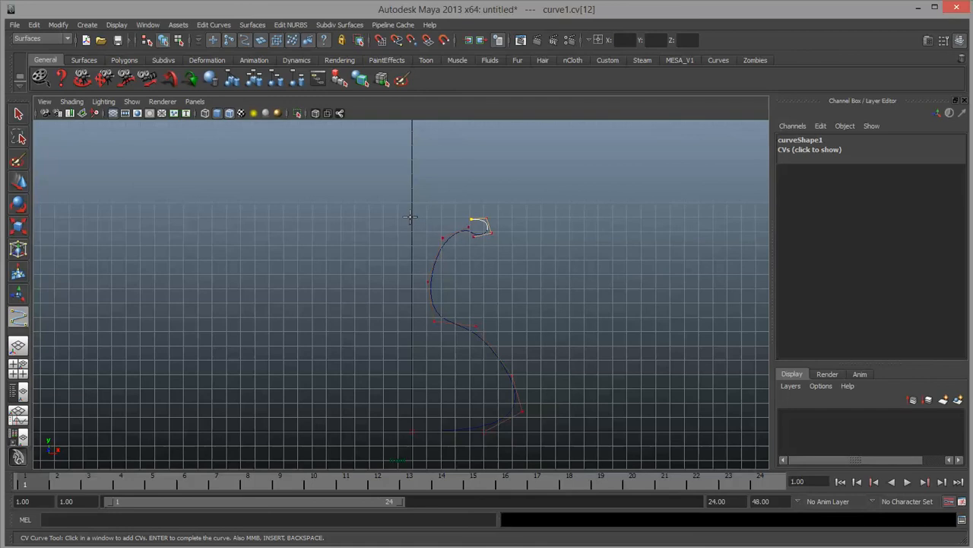
click(413, 216)
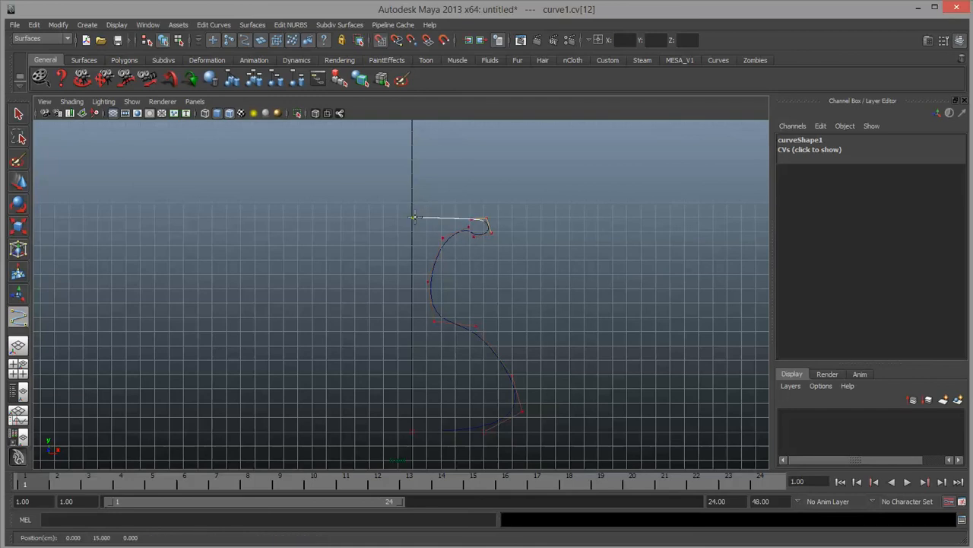
key(Return)
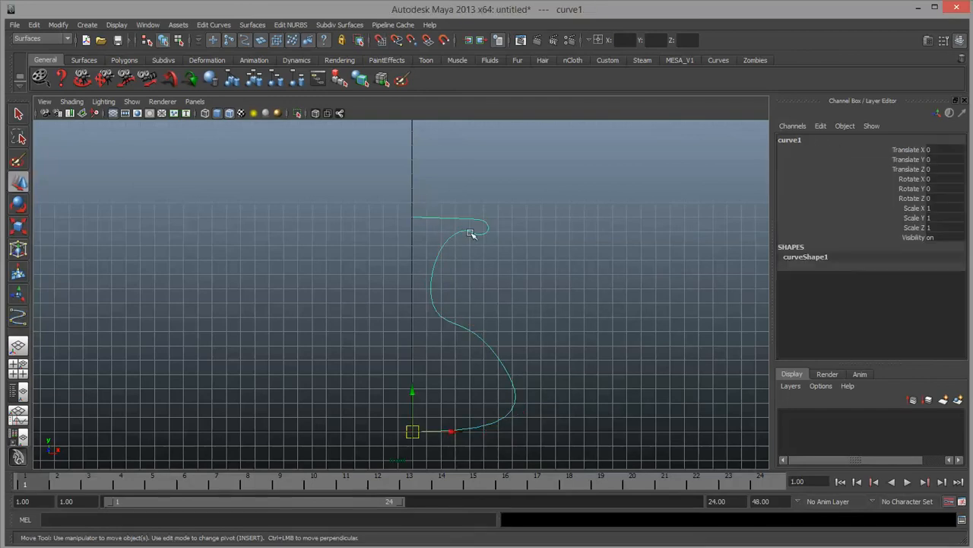
Show the curve's control vertices and move the two neck vertices slightly outward to about X 1.9
alt+middle_drag(479, 271, 452, 224)
alt+right_drag(452, 223, 561, 242)
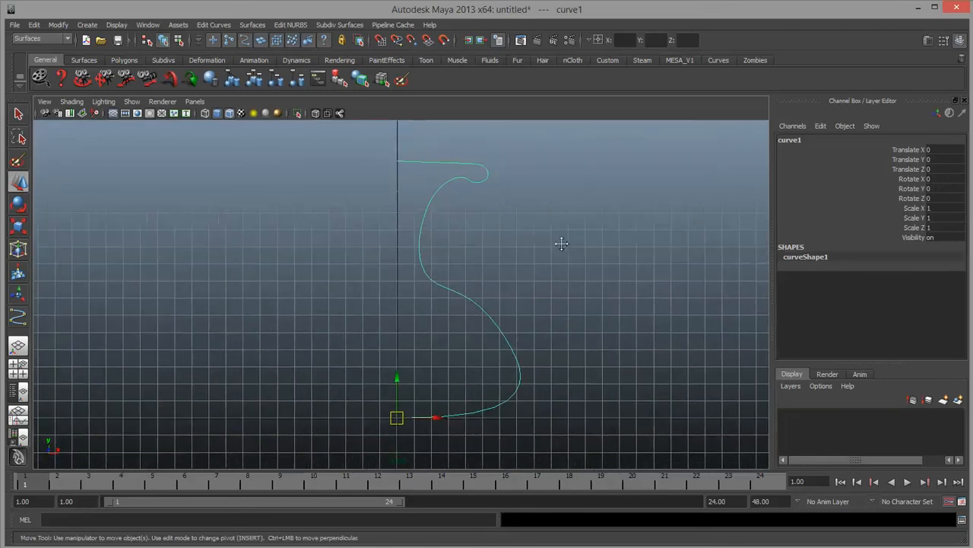
alt+middle_drag(561, 241, 554, 254)
alt+middle_drag(532, 308, 496, 276)
right_drag(437, 286, 368, 283)
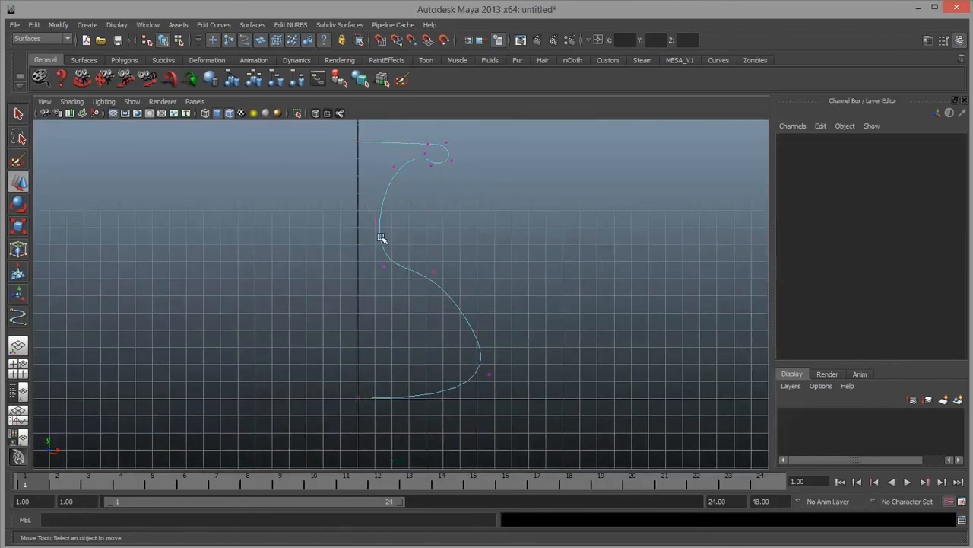
drag(381, 237, 415, 284)
drag(414, 242, 421, 236)
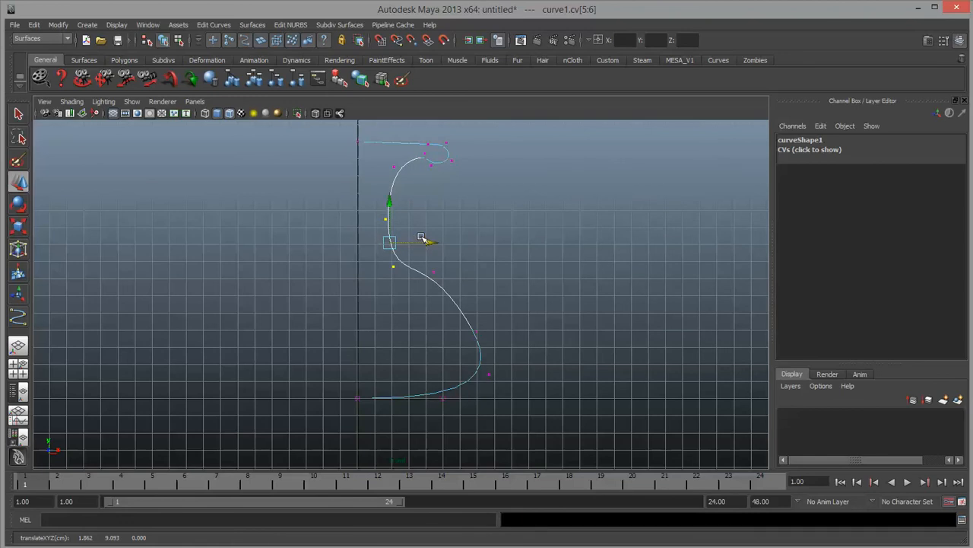
Refine the underside of the lip by nudging its lower control vertex slightly toward the axis and adjusting its height
alt+middle_drag(415, 209, 413, 247)
click(437, 215)
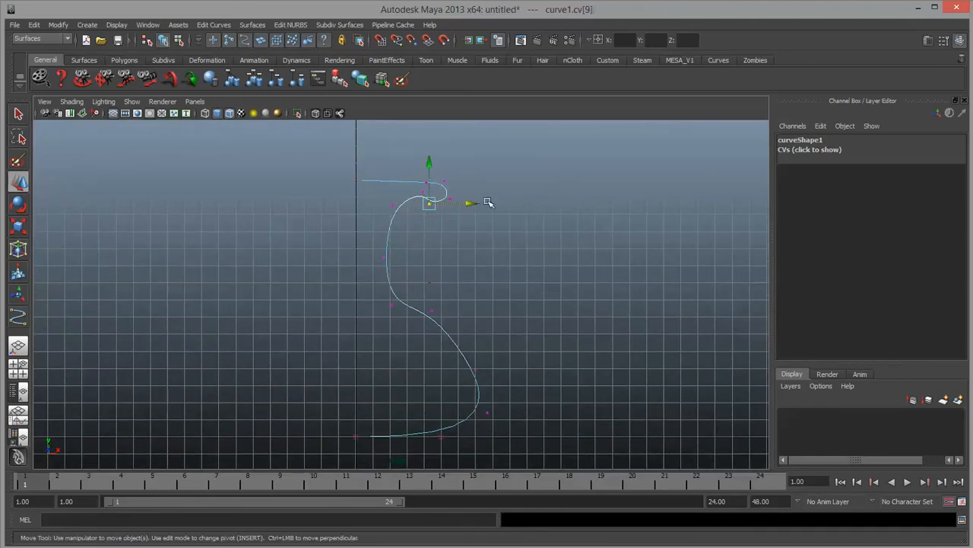
drag(471, 204, 465, 204)
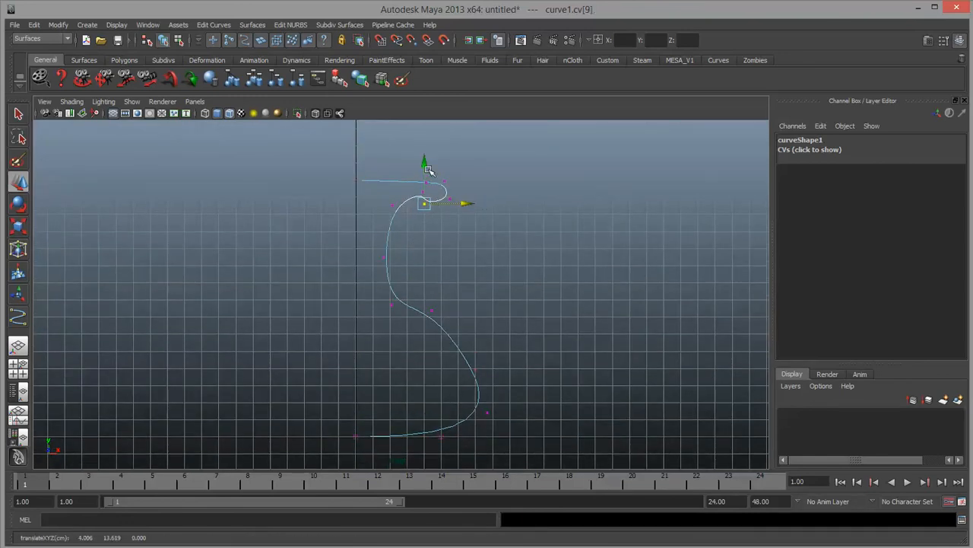
drag(428, 163, 426, 166)
Lower the curve's end point slightly to level the top, and raise all the rim control vertices to lengthen the neck
click(357, 176)
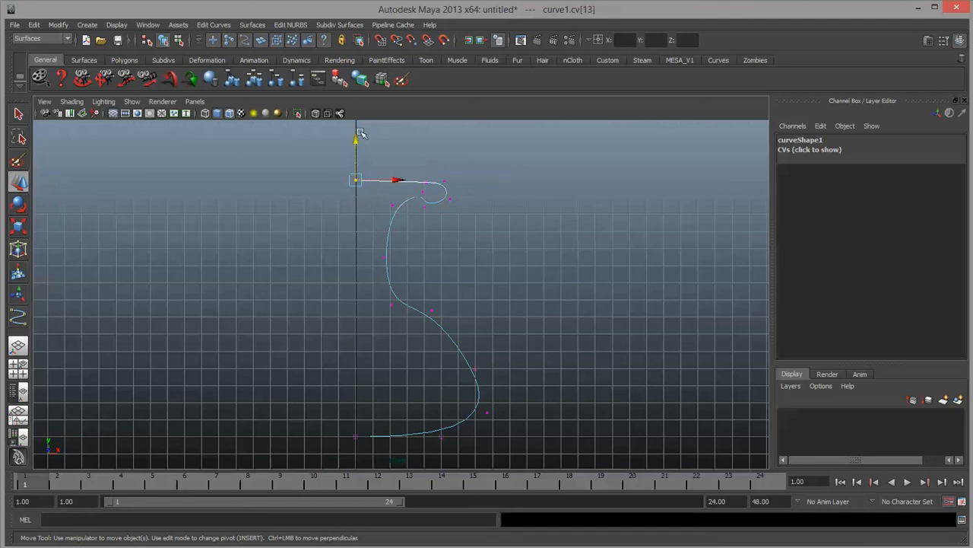
drag(357, 135, 496, 216)
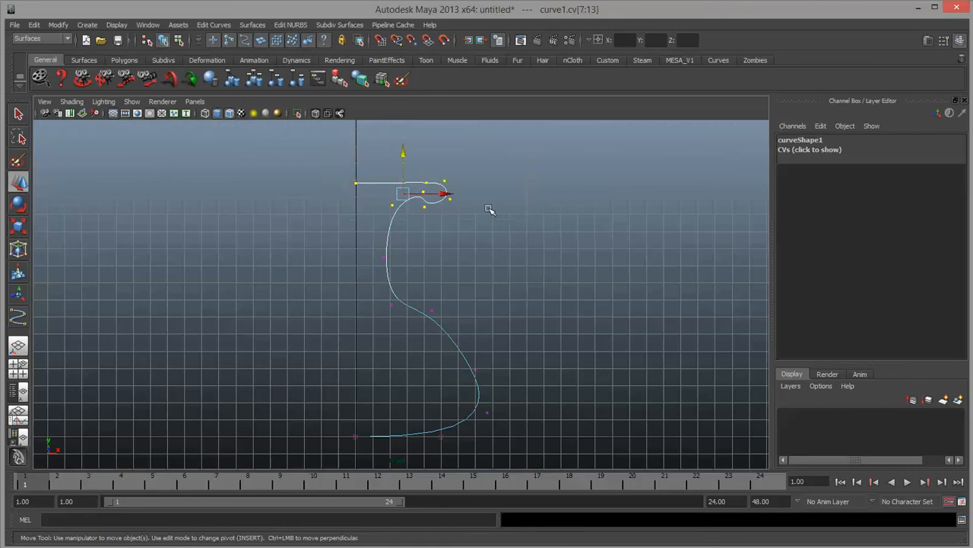
scroll(437, 175, down, 1)
drag(402, 172, 401, 142)
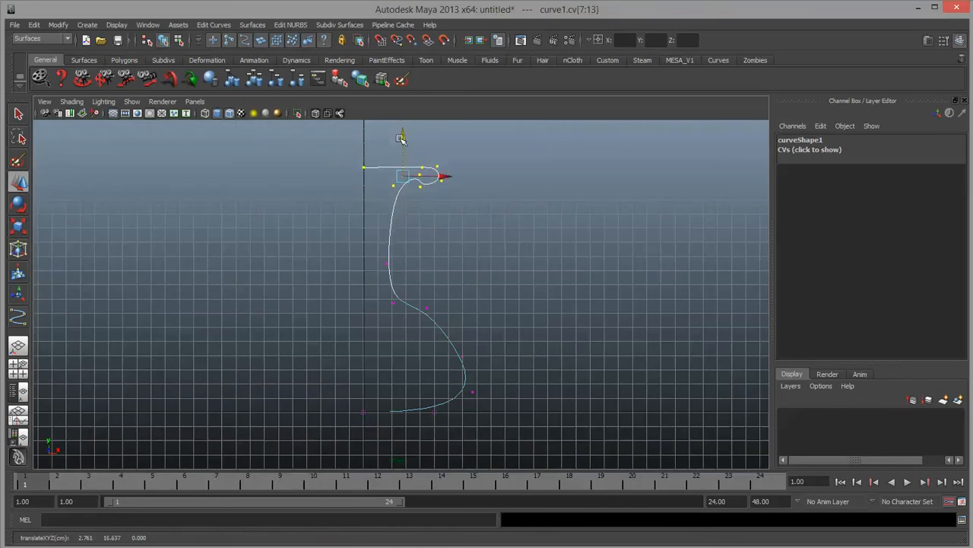
Raise the shoulder control vertices, placing the upper one at about X 5.1, Y 8, and move the neck-base vertex to about X 2.9, Y 8.8
click(489, 297)
drag(469, 357, 484, 373)
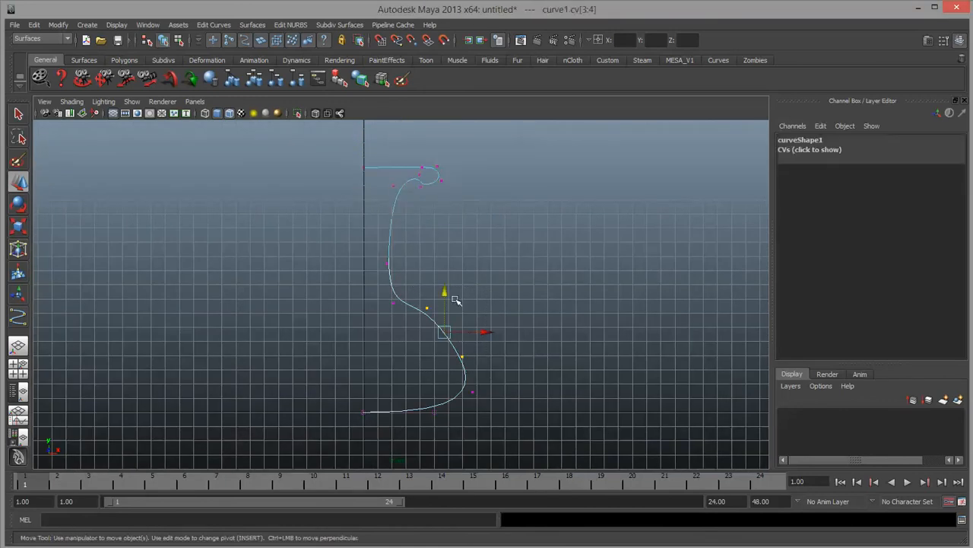
drag(444, 293, 482, 298)
click(427, 299)
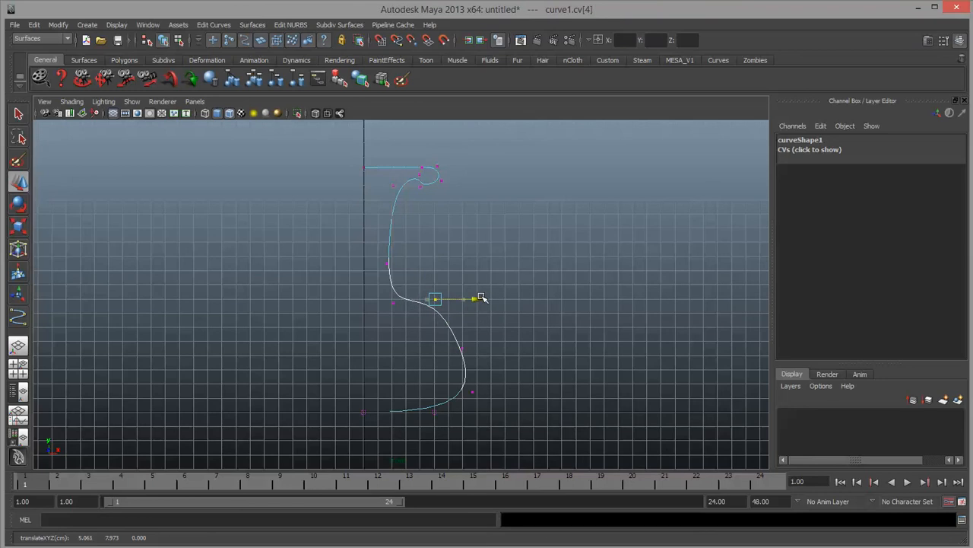
click(393, 302)
drag(392, 279, 442, 286)
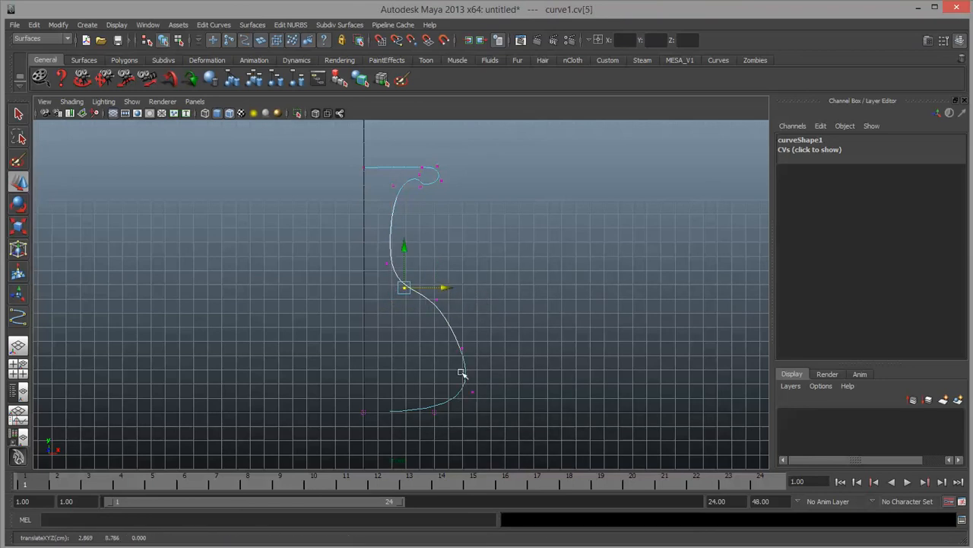
Return to object mode and select the whole profile curve
right_drag(454, 332, 493, 317)
click(492, 316)
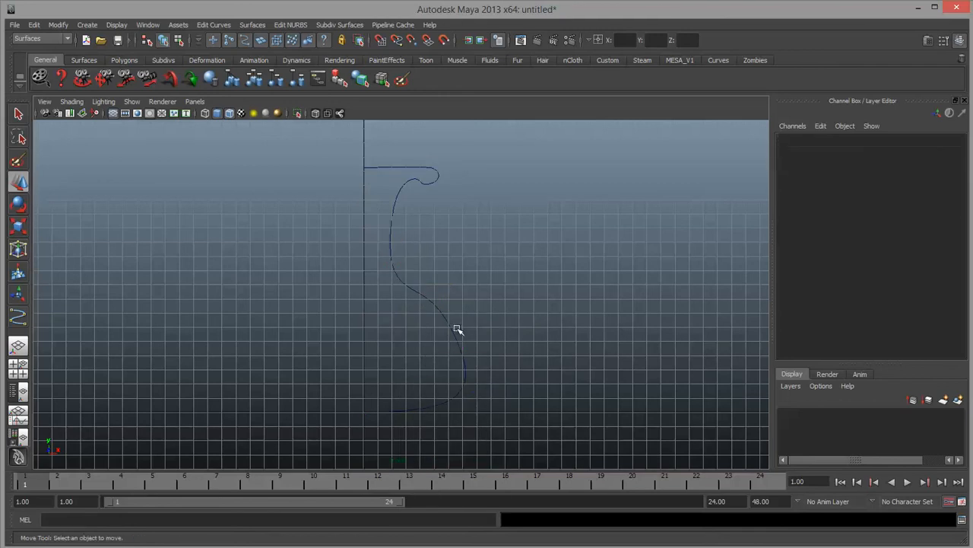
click(455, 330)
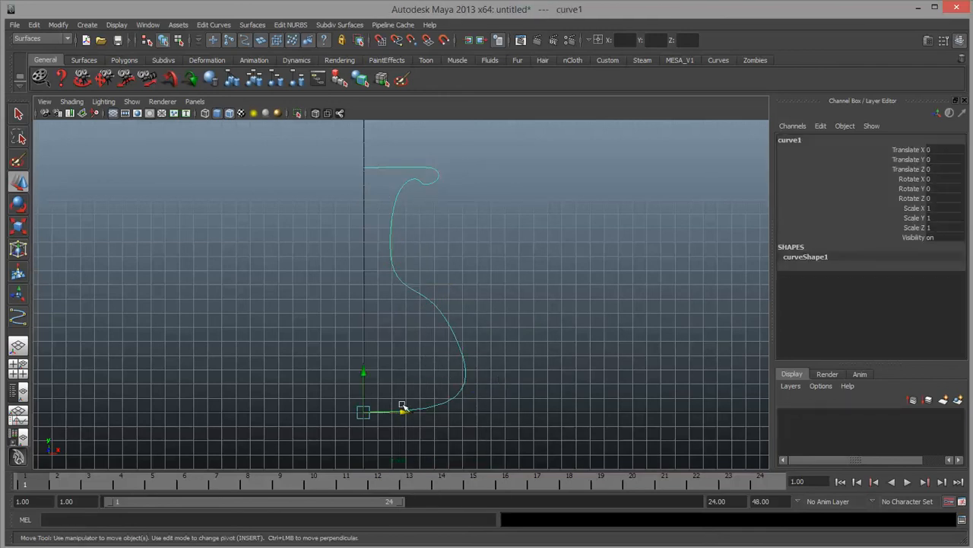
Try rotating the profile curve about its vertical Y axis to illustrate the sweep, and undo the rotation
scroll(361, 429, up, 1)
key(r)
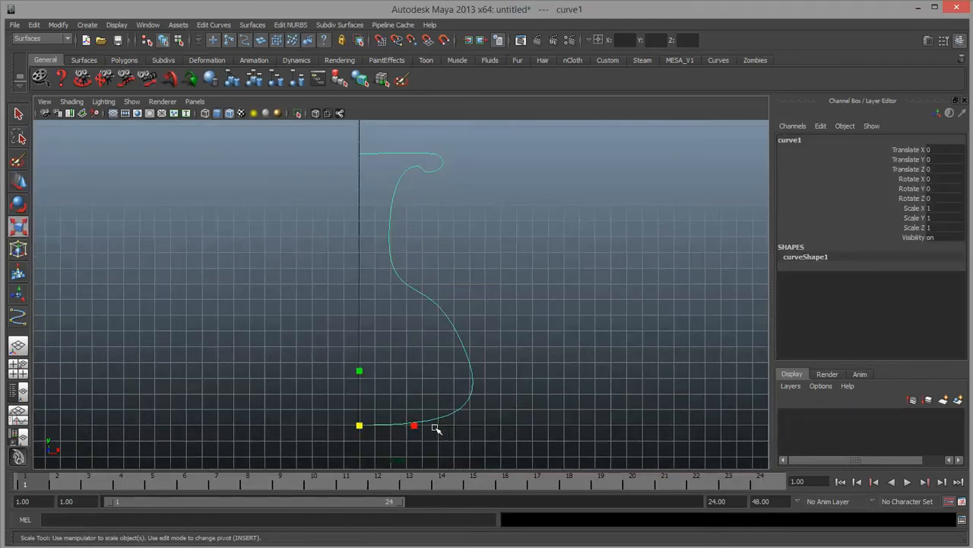
key(e)
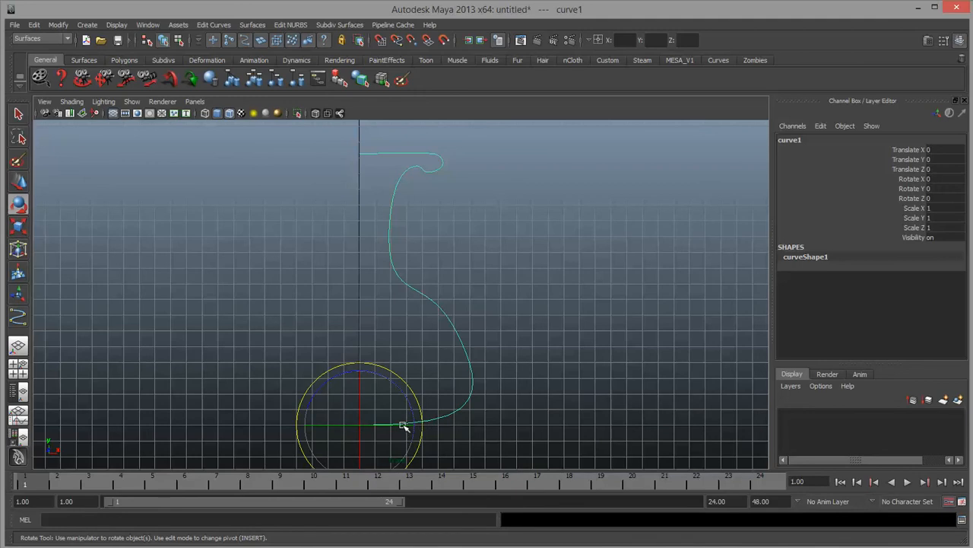
drag(403, 425, 304, 427)
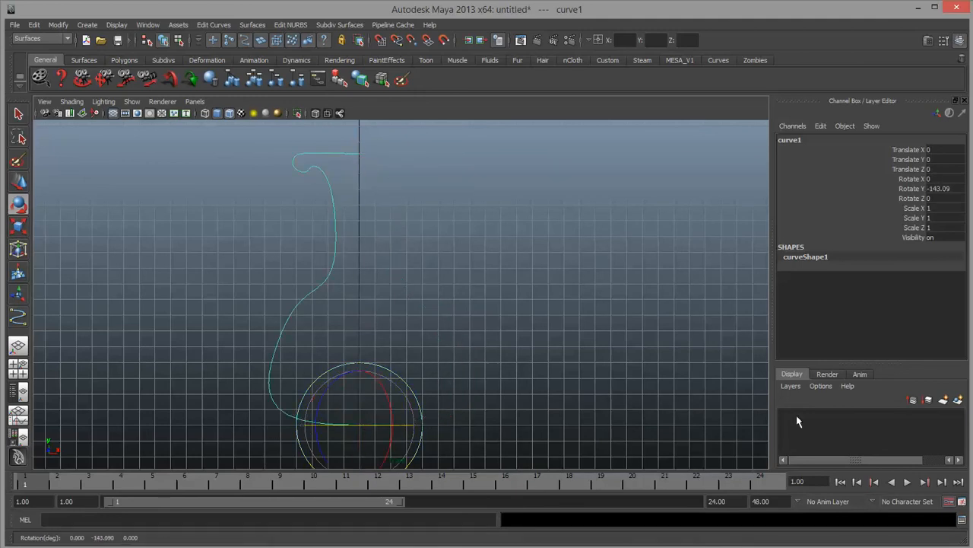
key(ctrl+z)
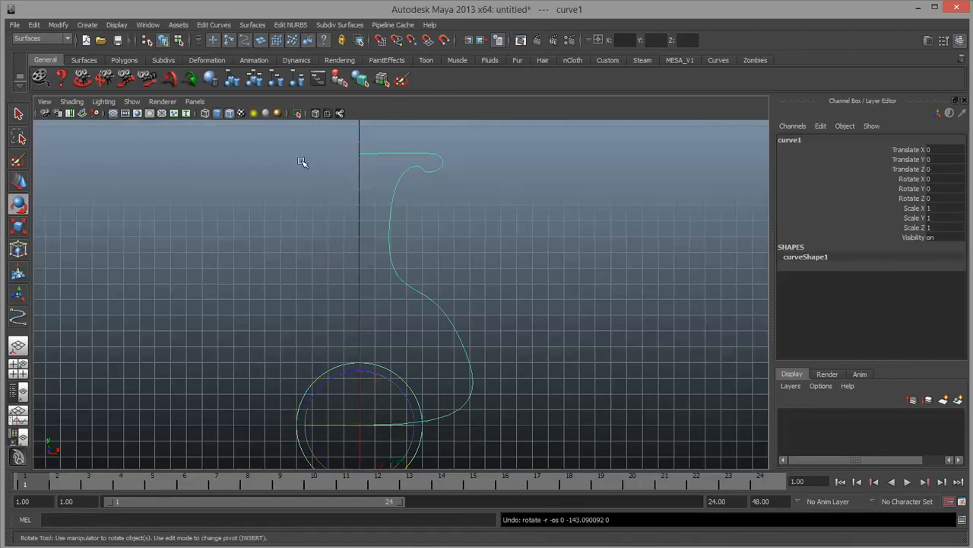
Revolve the profile curve 360 degrees around the Y axis as a cubic NURBS surface with 8 segments, and deselect the result
click(253, 25)
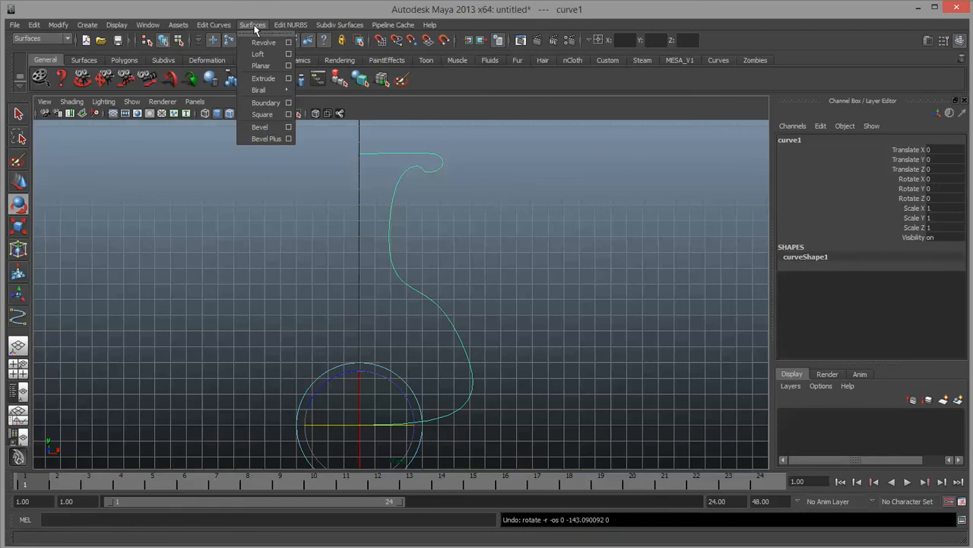
click(289, 43)
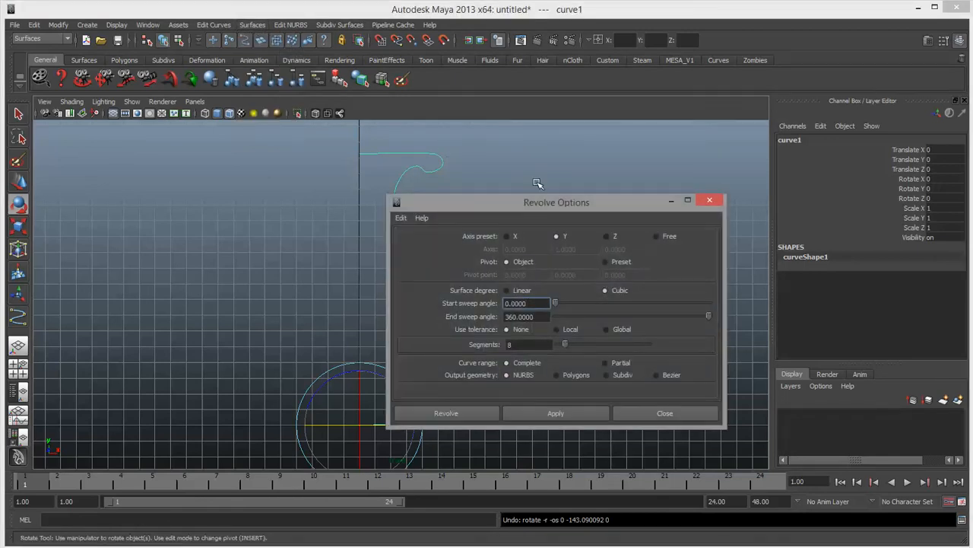
drag(595, 203, 689, 157)
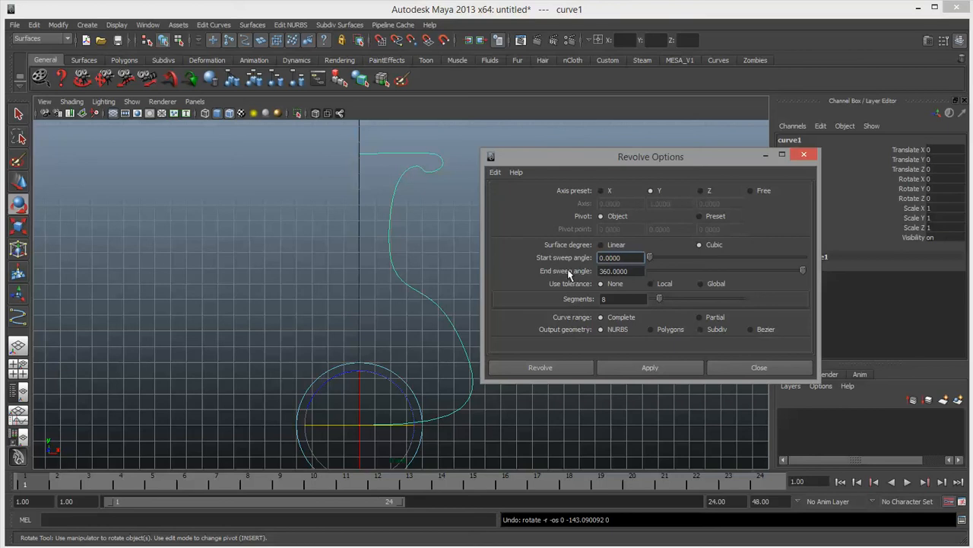
click(686, 369)
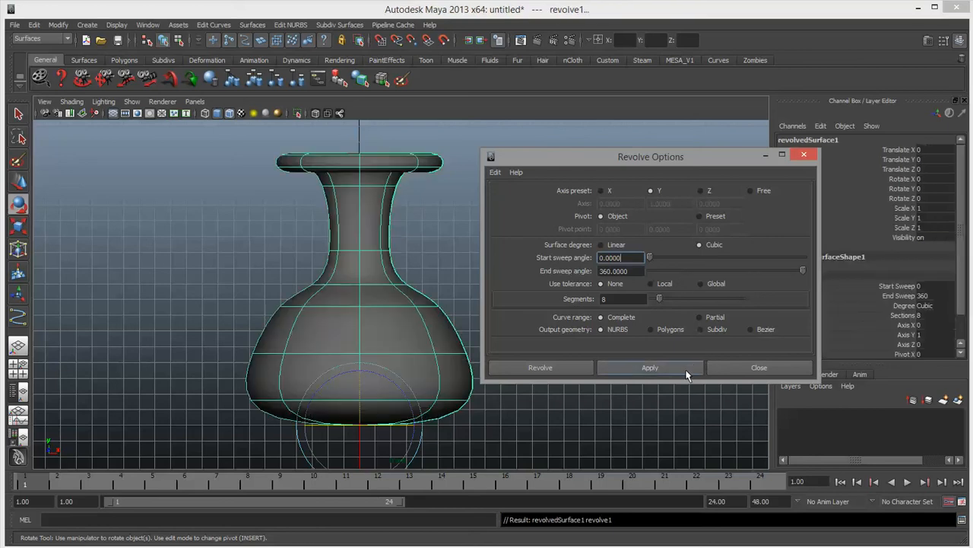
click(804, 154)
click(578, 190)
Switch to the perspective view and examine the revolved vase from several angles and distances
click(196, 101)
mouse_move(221, 113)
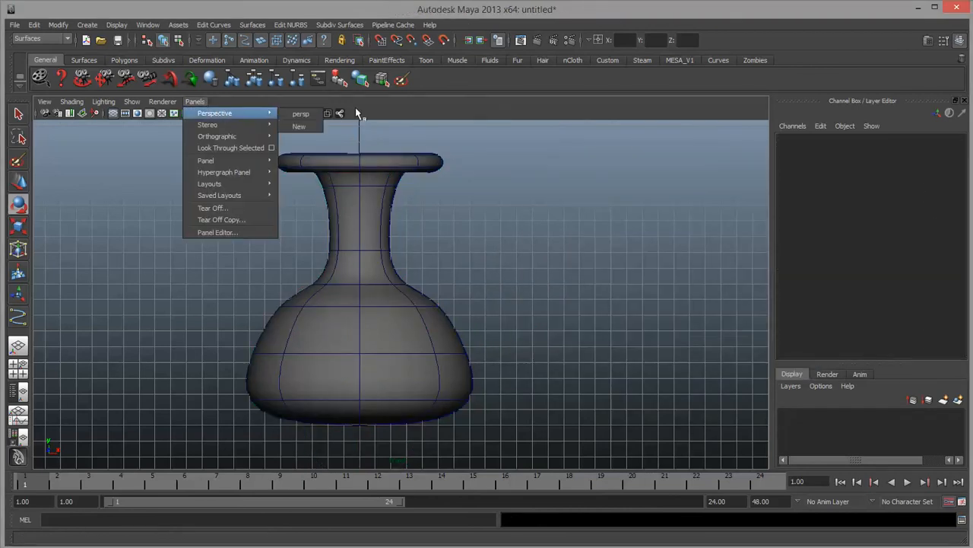
click(298, 116)
alt+drag(556, 266, 587, 289)
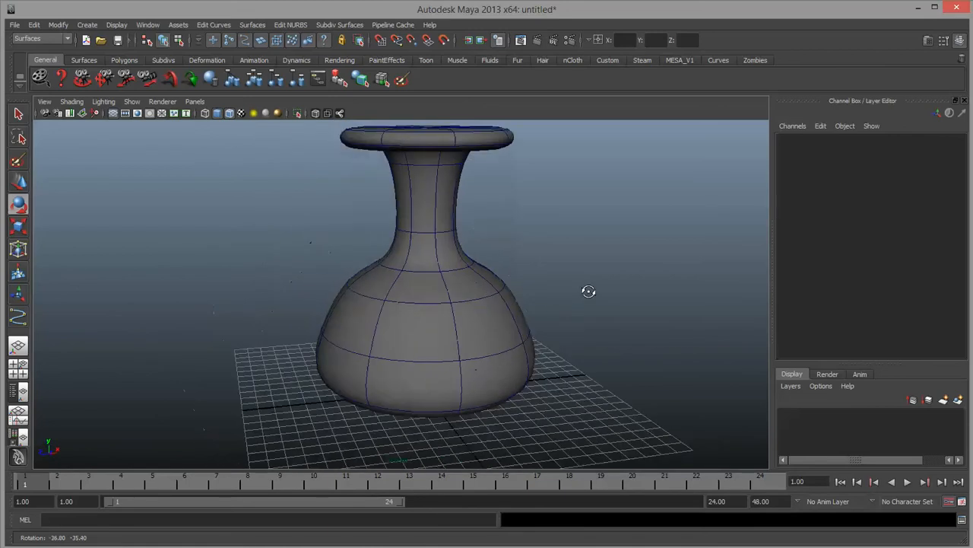
alt+right_drag(586, 289, 432, 281)
alt+drag(432, 280, 461, 284)
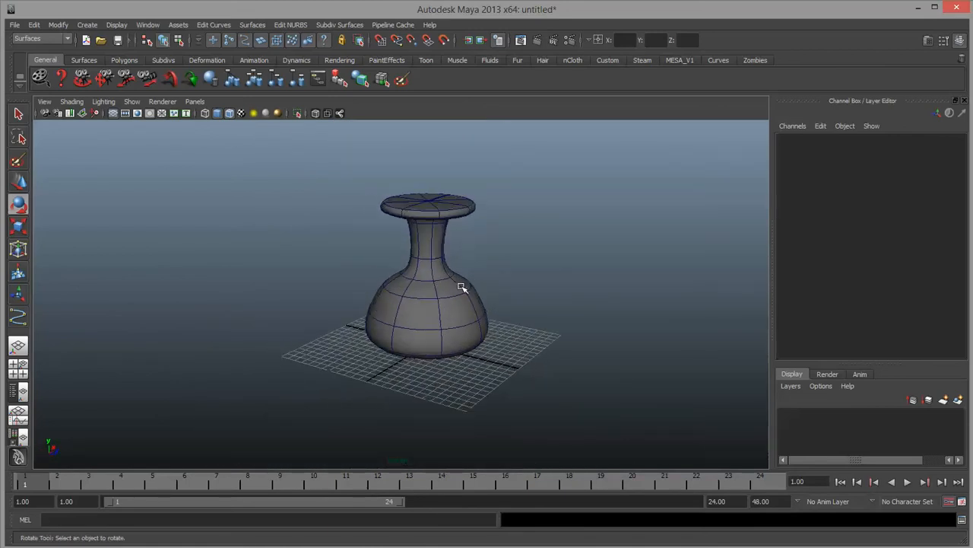
alt+right_drag(461, 284, 566, 310)
alt+middle_drag(566, 311, 463, 313)
alt+drag(463, 313, 532, 300)
Select the revolved vase surface and inspect its body, base, neck and rim up close
click(415, 315)
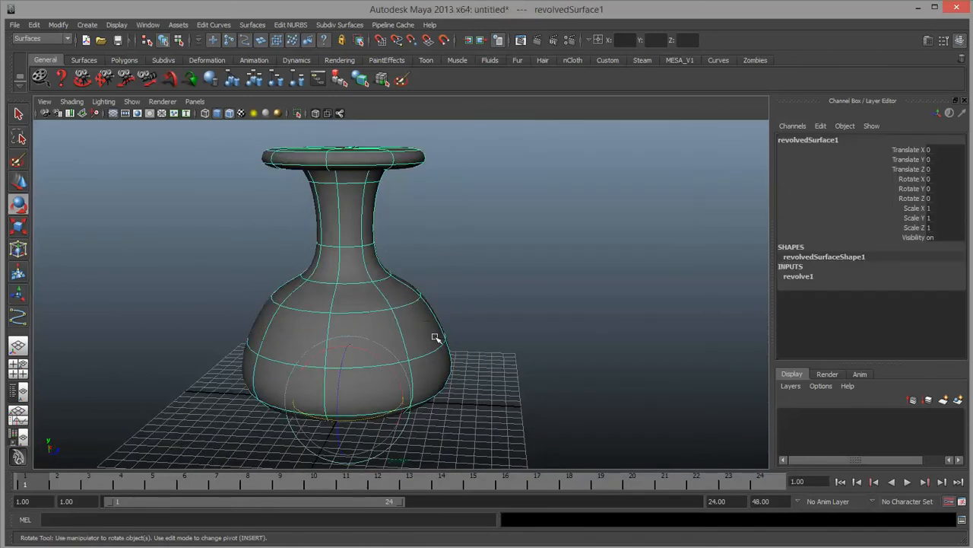
scroll(441, 335, up, 5)
alt+middle_drag(445, 334, 499, 279)
mouse_move(496, 293)
alt+mouse_down()
mouse_move(506, 267)
mouse_move(506, 283)
alt+mouse_up()
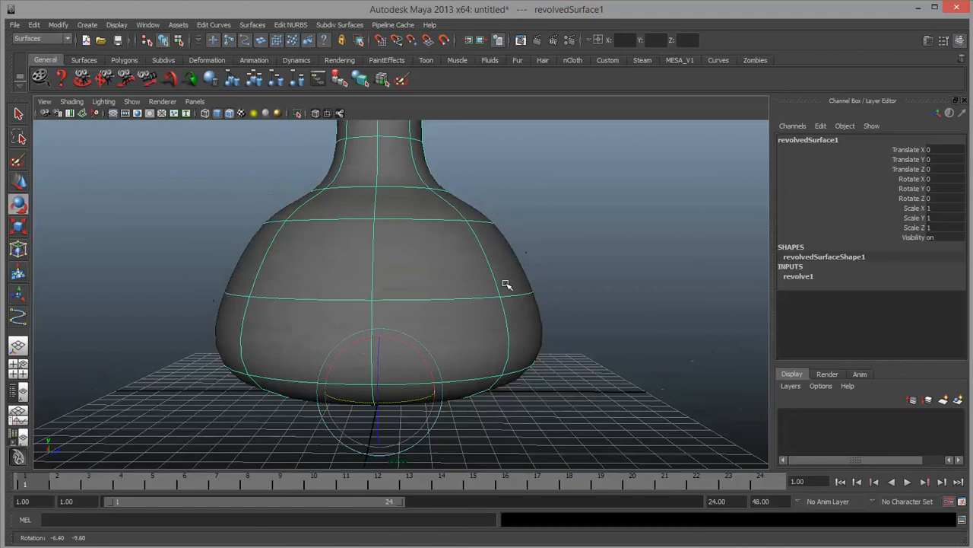
alt+right_drag(506, 283, 462, 279)
alt+middle_drag(462, 279, 503, 300)
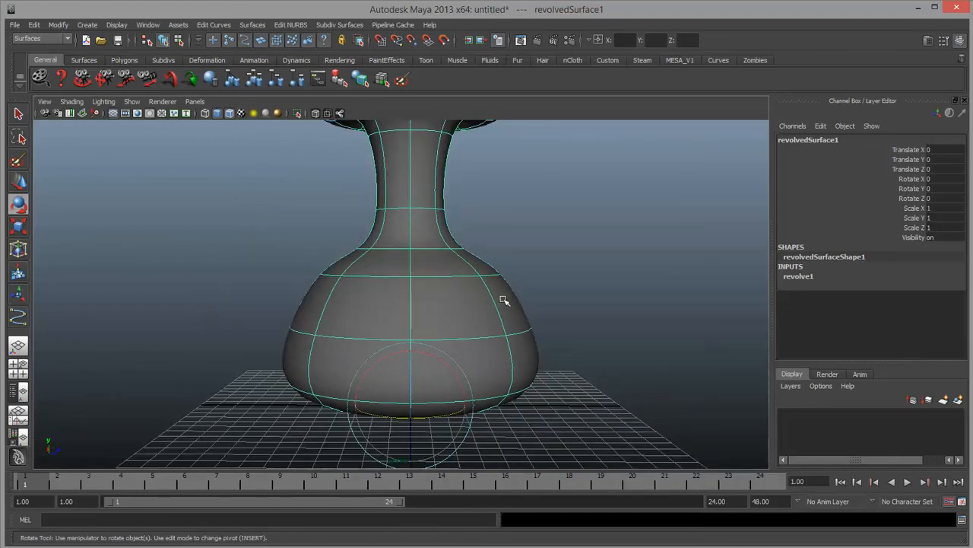
alt+drag(546, 270, 515, 211)
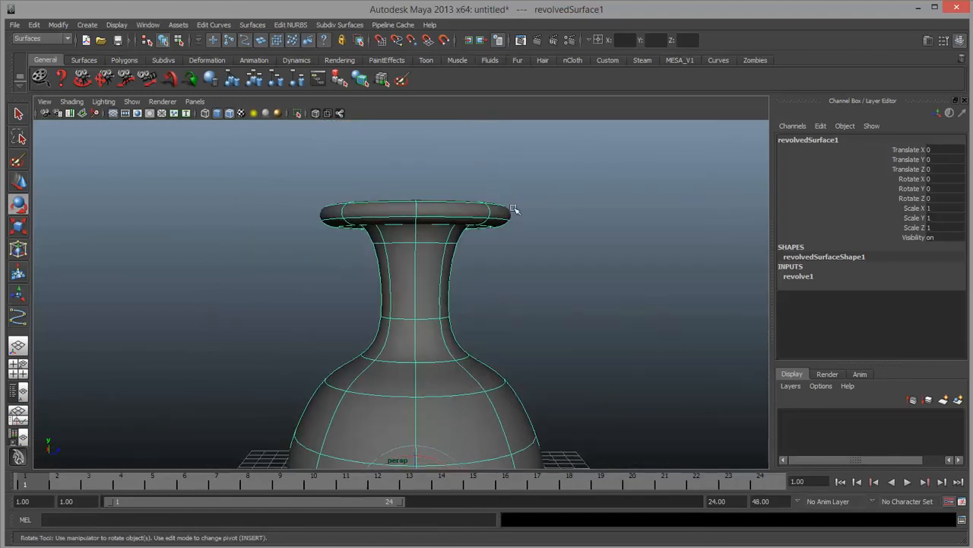
Convert the revolved vase surface from NURBS to polygons
alt+right_drag(515, 210, 532, 276)
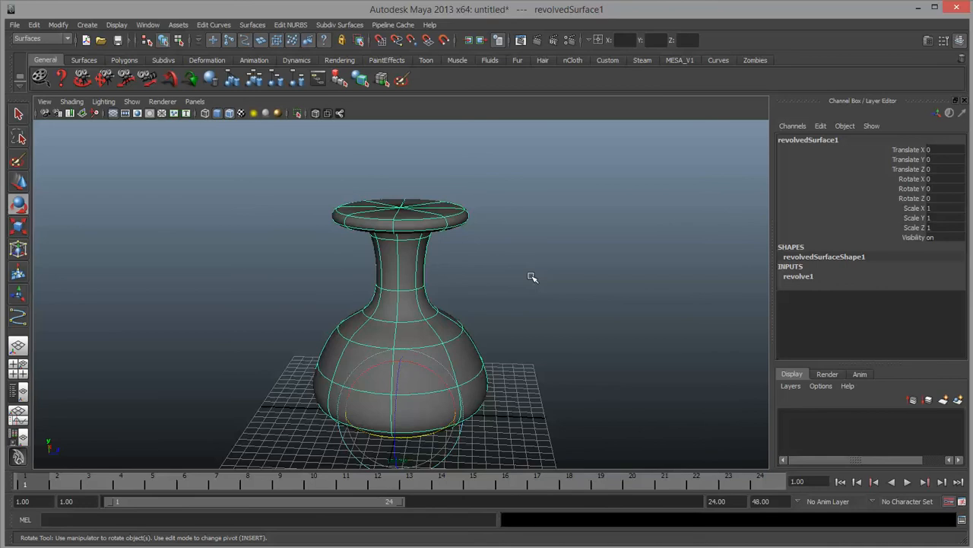
alt+drag(533, 296, 479, 279)
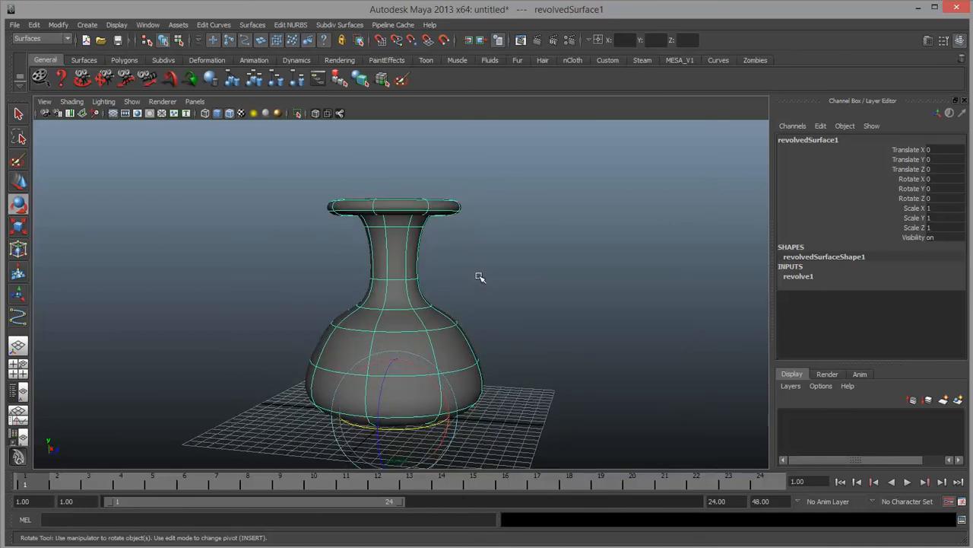
click(88, 24)
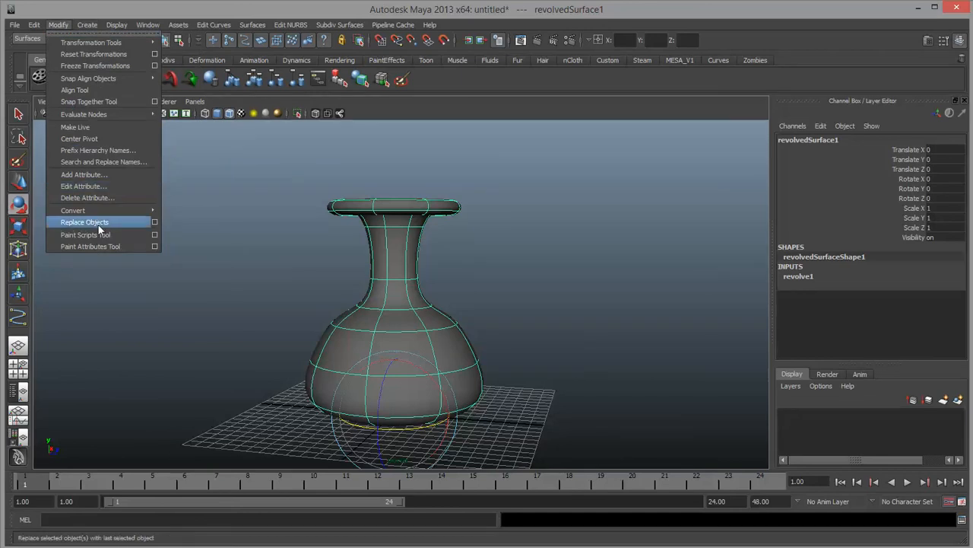
mouse_move(106, 209)
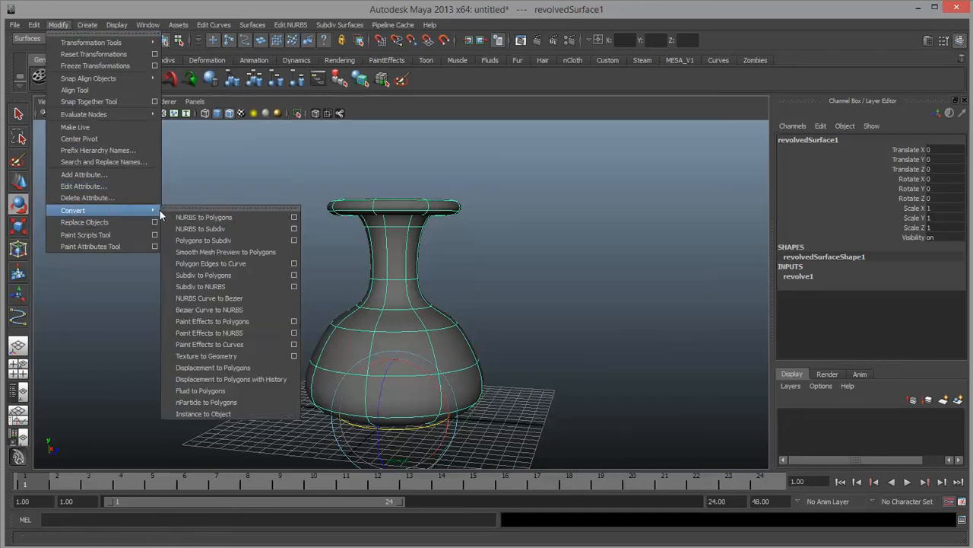
click(230, 216)
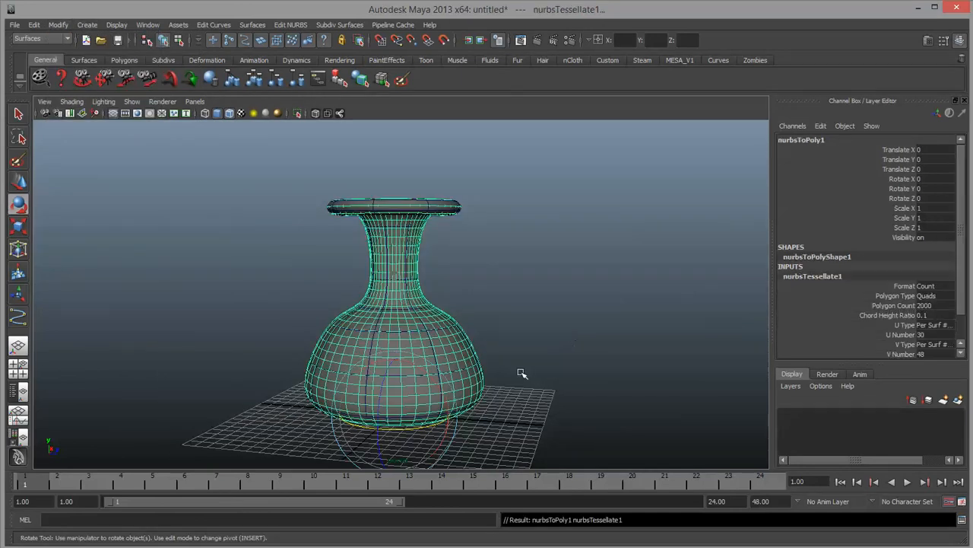
Move the polygon vase about 15.39 units along Z, beside the NURBS original, and deselect it to compare the two
key(w)
drag(434, 421, 639, 311)
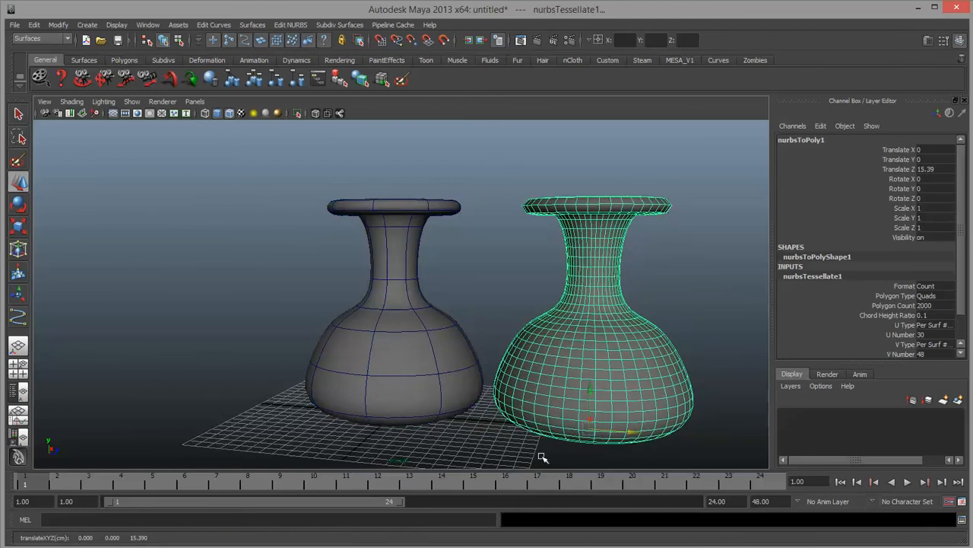
click(475, 304)
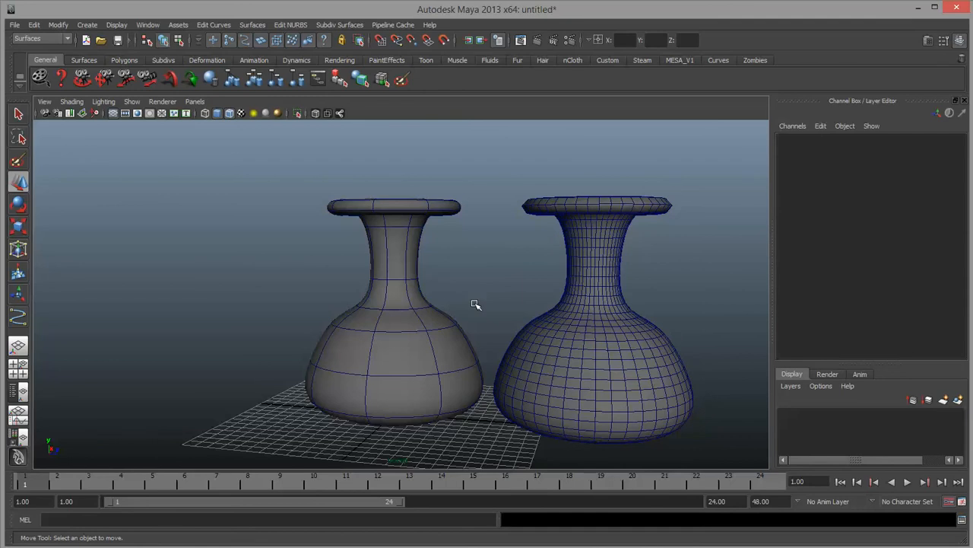
scroll(476, 304, down, 2)
alt+middle_drag(475, 304, 416, 295)
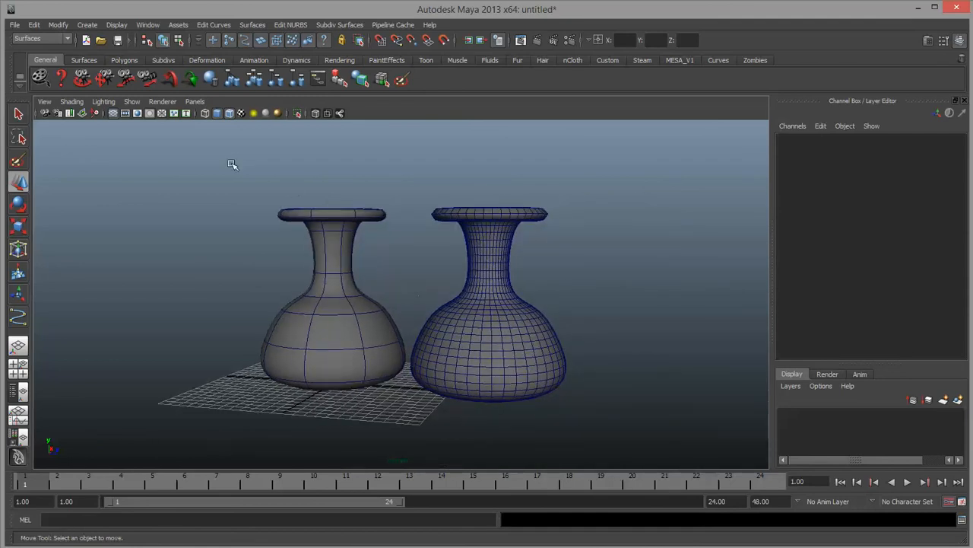
Delete both the NURBS and the polygon vase, leaving the perspective scene empty
drag(196, 159, 642, 449)
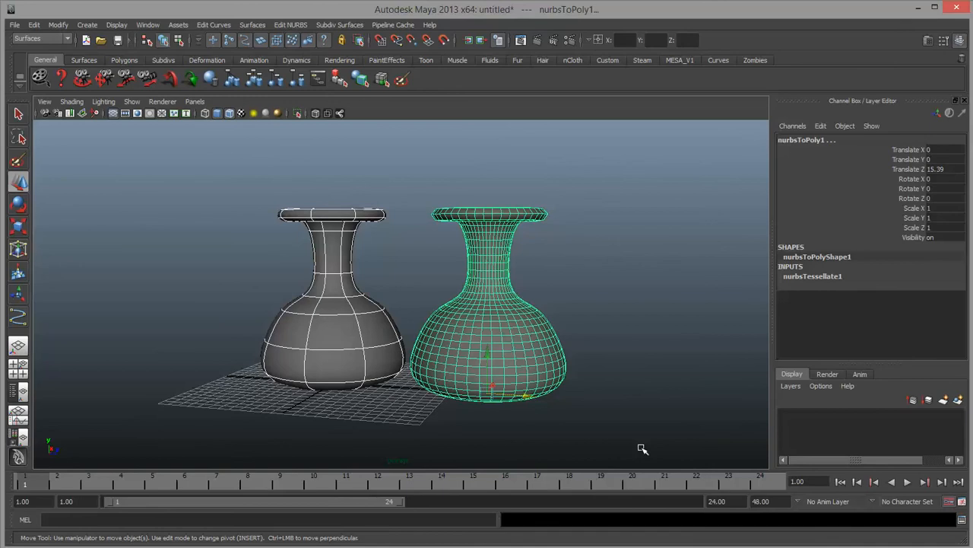
key(Delete)
alt+drag(457, 267, 444, 289)
alt+right_drag(444, 289, 602, 263)
alt+middle_drag(602, 263, 557, 220)
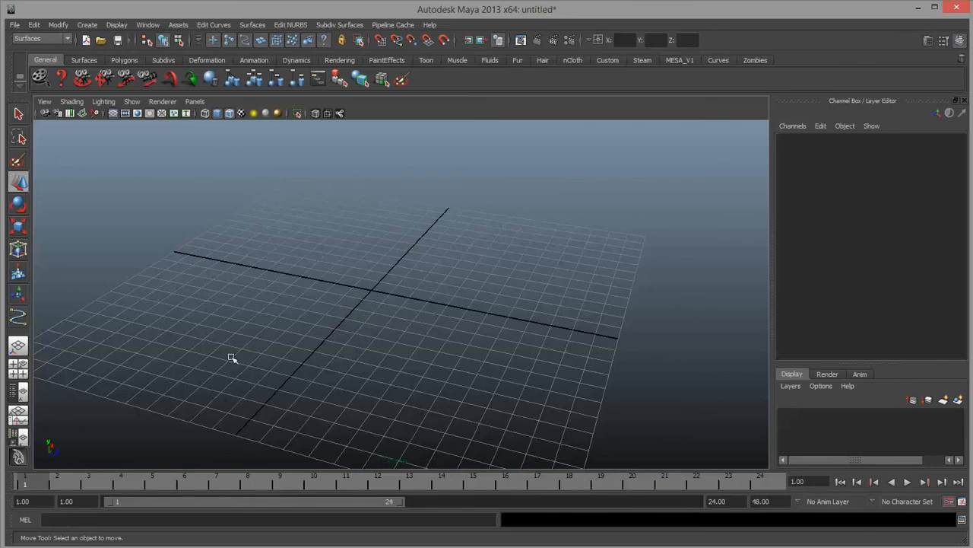
Draw a wavy eight-point curve with the CV Curve Tool along the negative Z edge of the grid
click(87, 24)
click(116, 113)
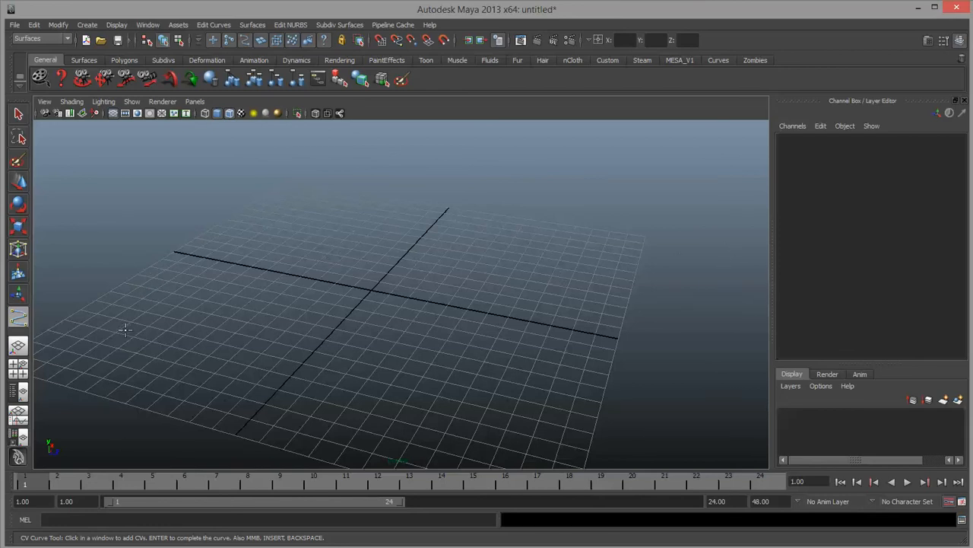
alt+drag(125, 328, 270, 276)
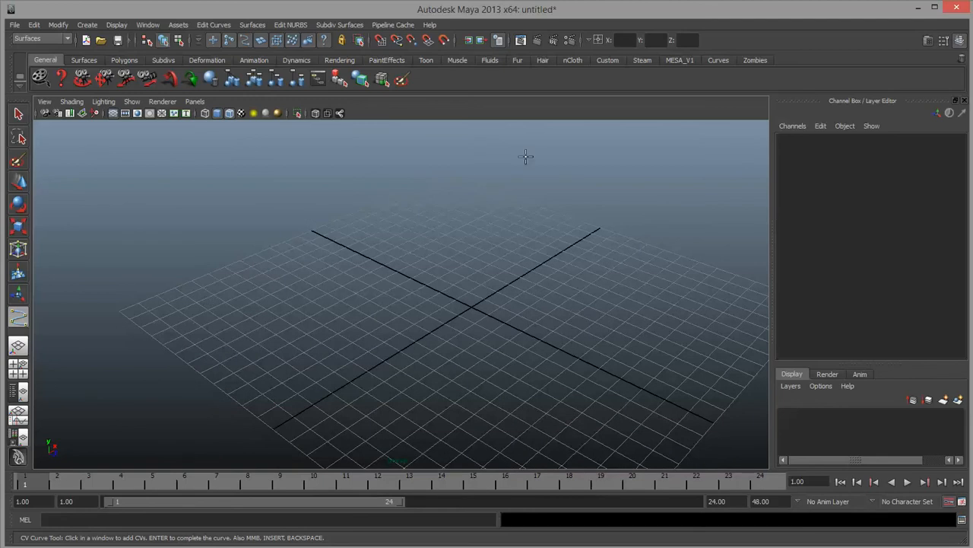
click(166, 319)
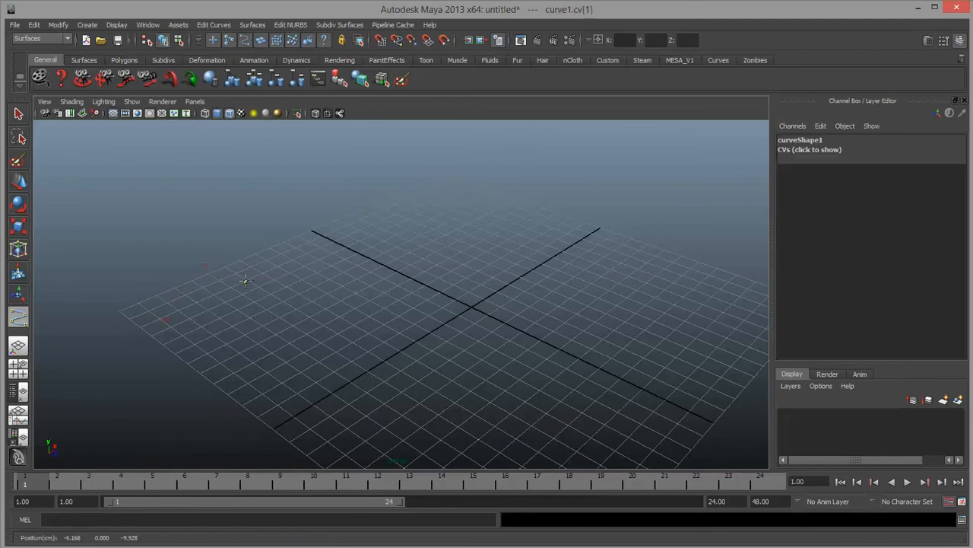
click(204, 265)
click(245, 282)
click(322, 260)
click(332, 213)
click(394, 218)
click(427, 184)
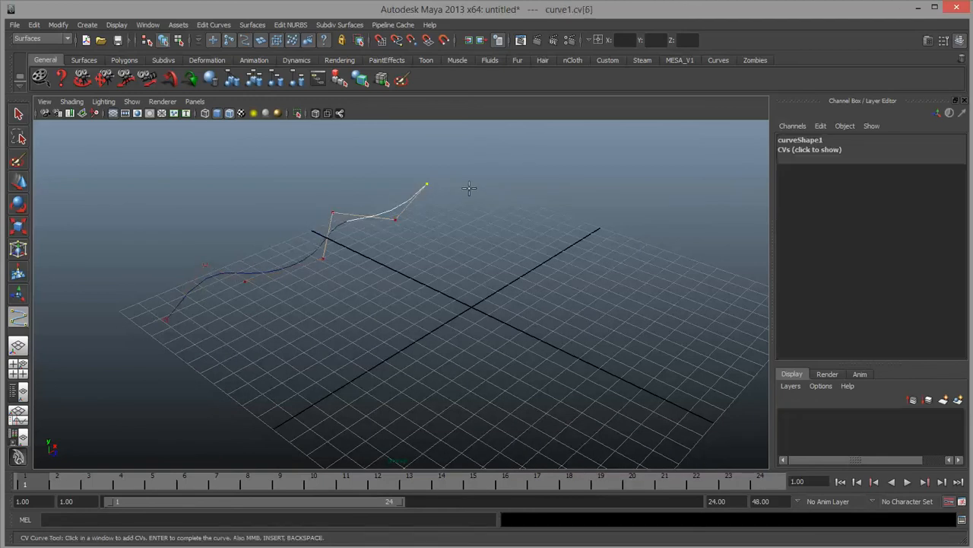
click(468, 188)
key(Return)
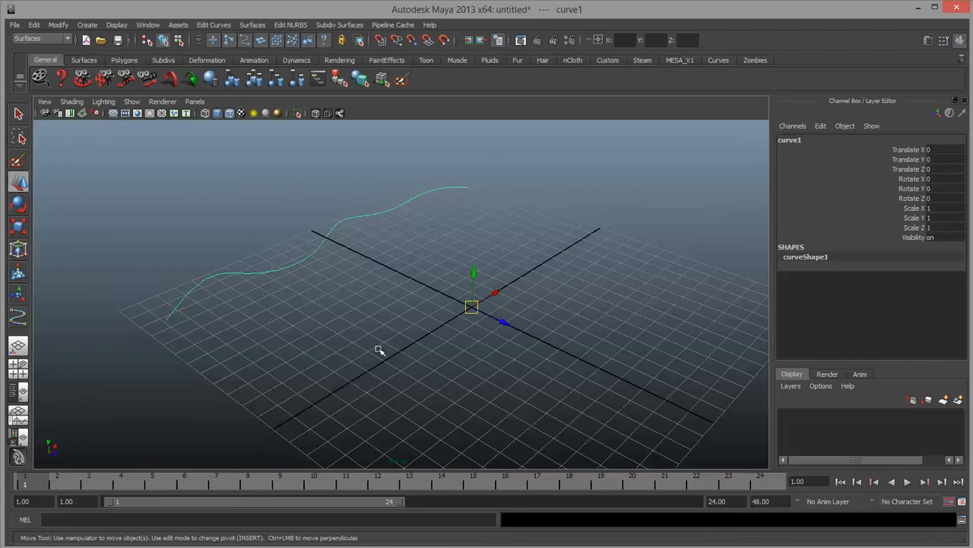
Draw a second wavy eight-point CV curve along the grid's X axis, through the middle of the grid
click(87, 25)
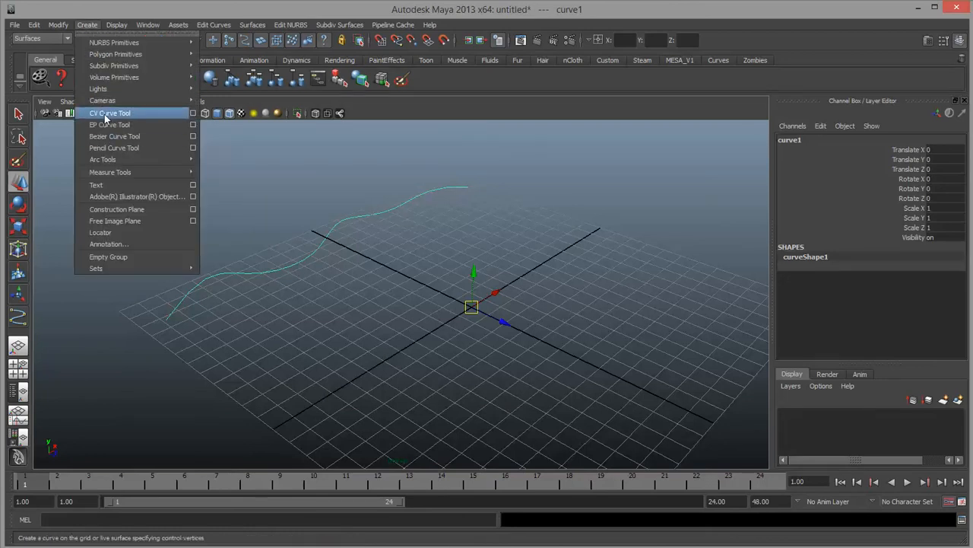
click(105, 116)
click(291, 397)
click(372, 408)
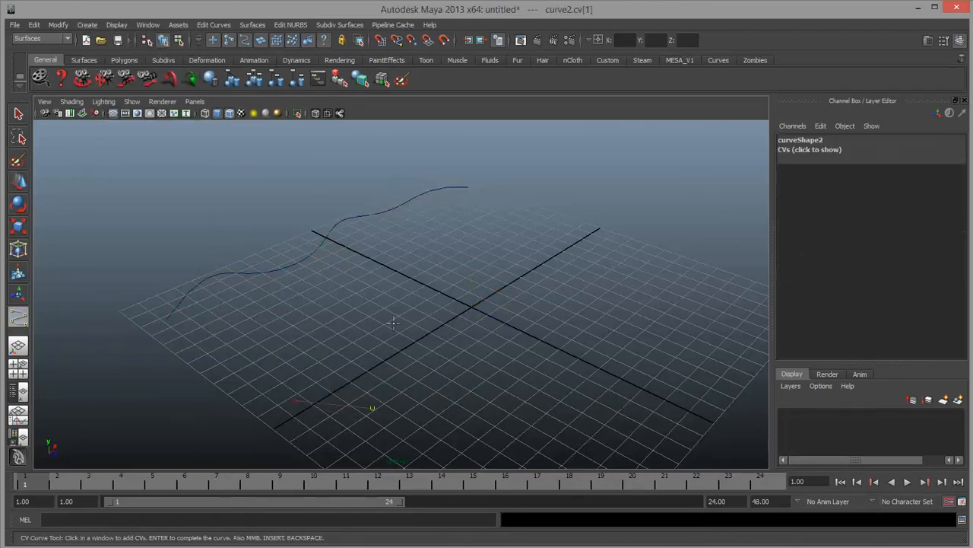
click(393, 319)
click(487, 332)
click(471, 263)
click(552, 275)
click(552, 234)
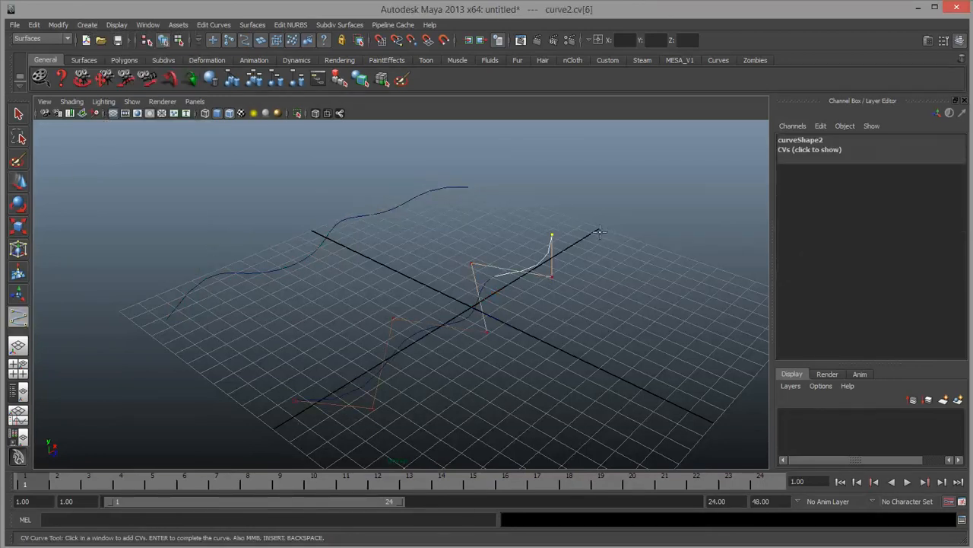
click(598, 232)
key(w)
Draw a third wavy eight-point CV curve along the positive Z side of the grid
alt+middle_drag(606, 355, 534, 281)
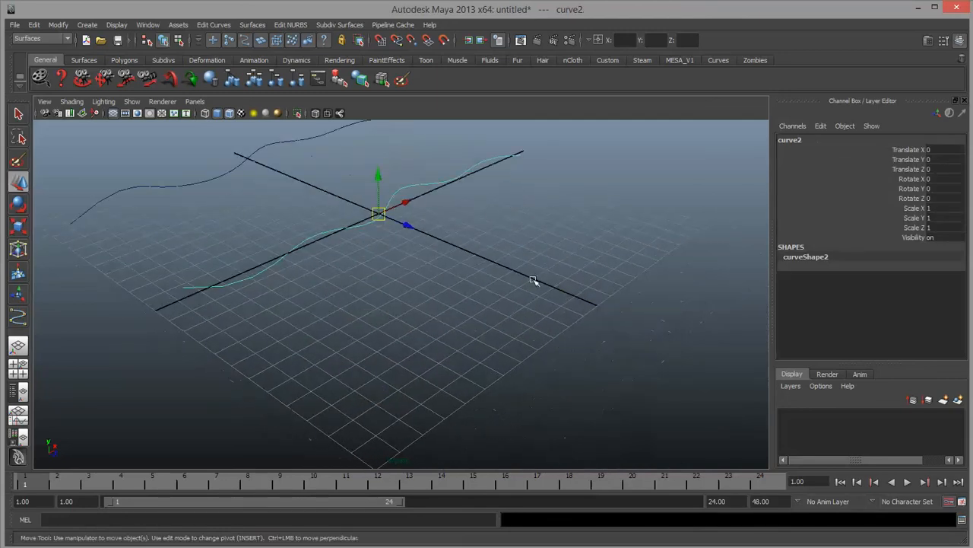
key(y)
click(324, 407)
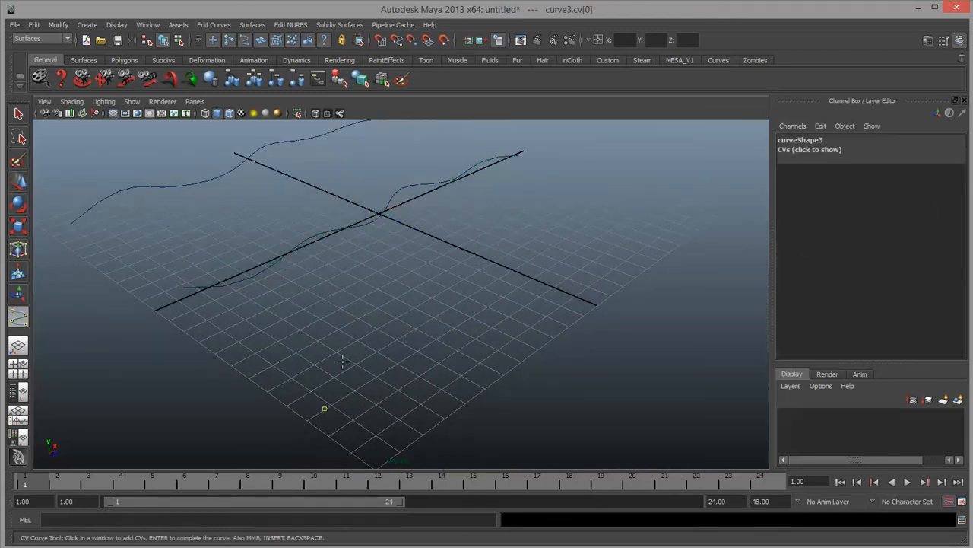
click(346, 365)
click(417, 379)
click(446, 306)
click(520, 302)
click(539, 246)
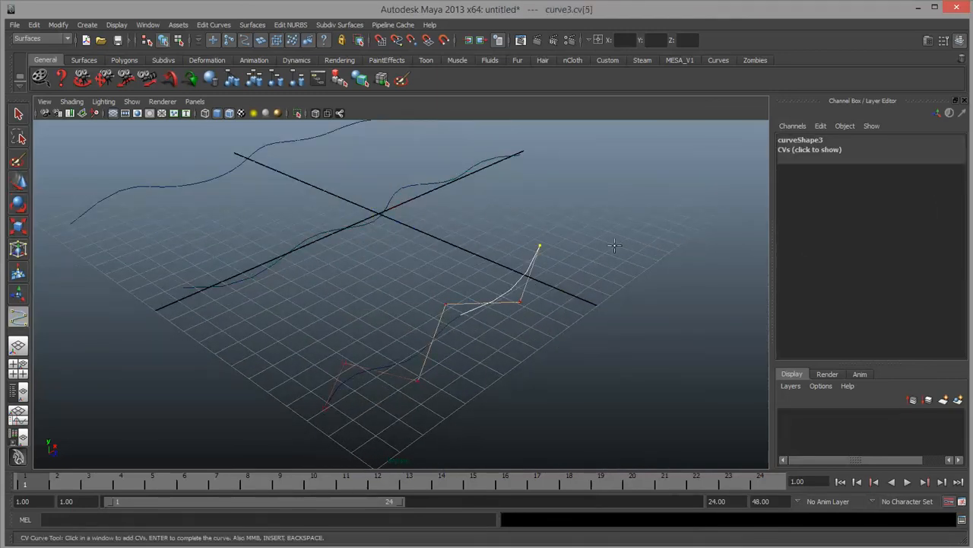
click(623, 241)
click(648, 205)
key(Return)
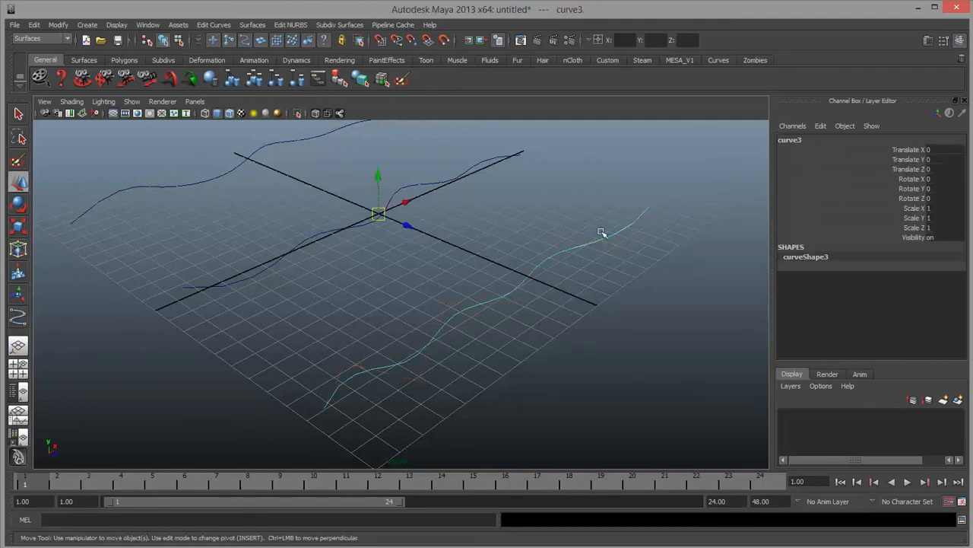
Select all three wavy curves and center their pivots
alt+drag(395, 304, 442, 295)
alt+middle_drag(442, 295, 531, 301)
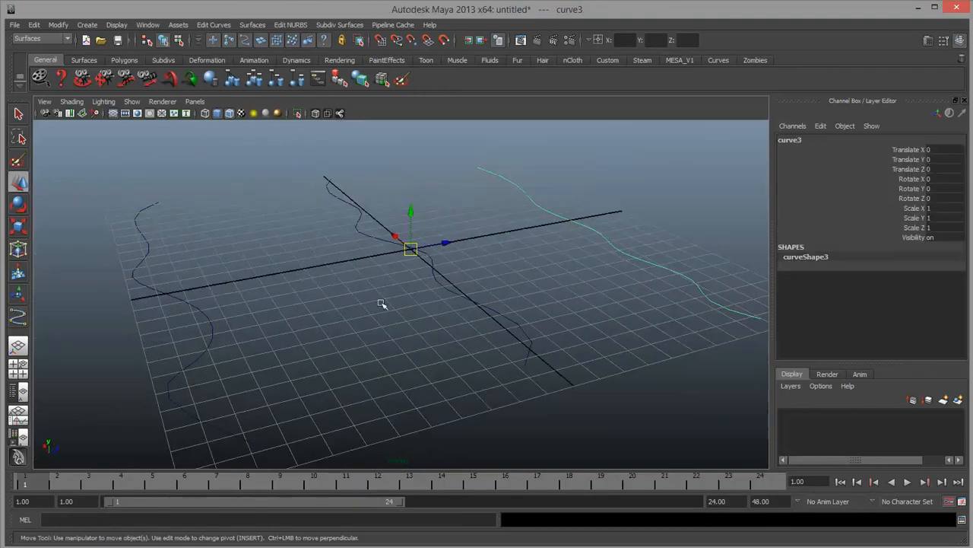
click(191, 307)
key(e)
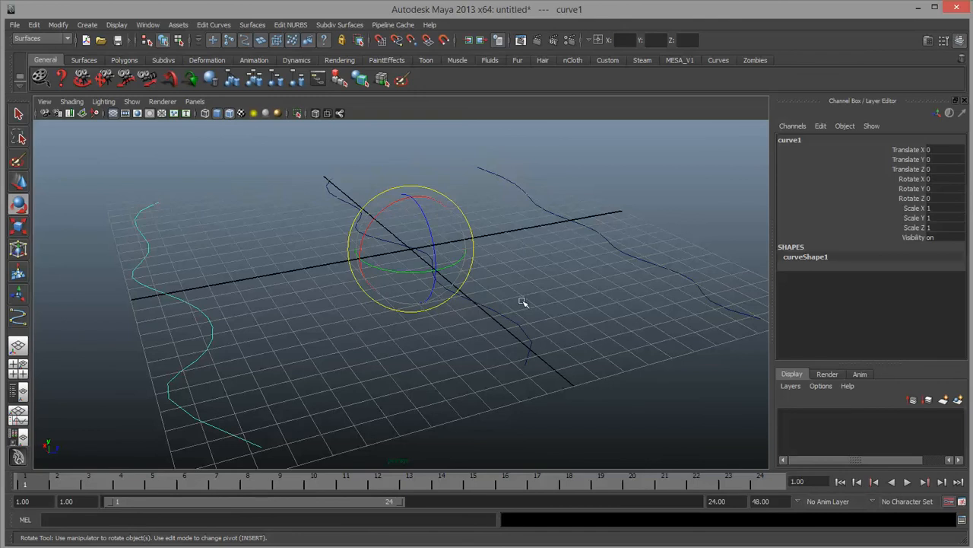
click(521, 335)
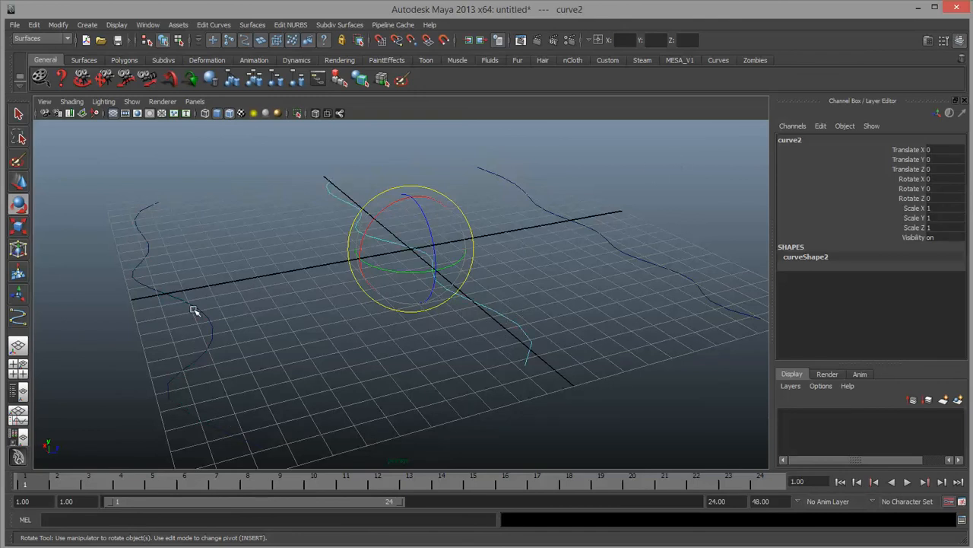
drag(193, 309, 174, 333)
shift+drag(336, 175, 314, 204)
shift+drag(640, 214, 587, 304)
click(58, 24)
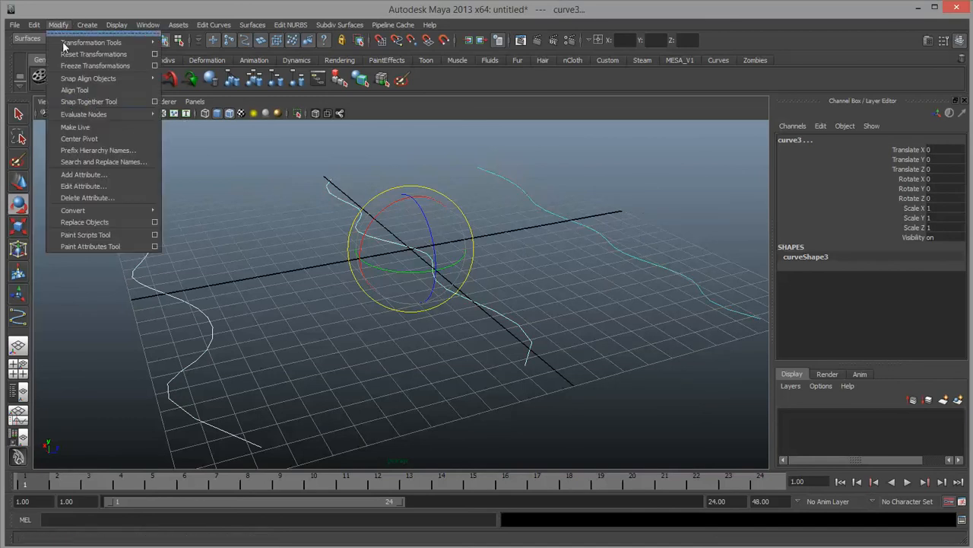
click(80, 139)
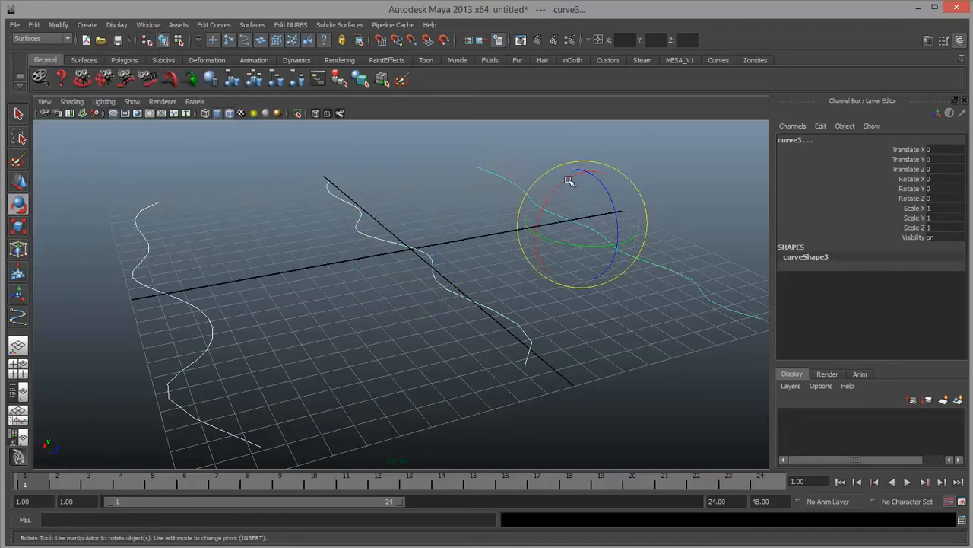
Rotate the three curves upright by setting Rotate X to 90, and deselect them
drag(569, 181, 543, 252)
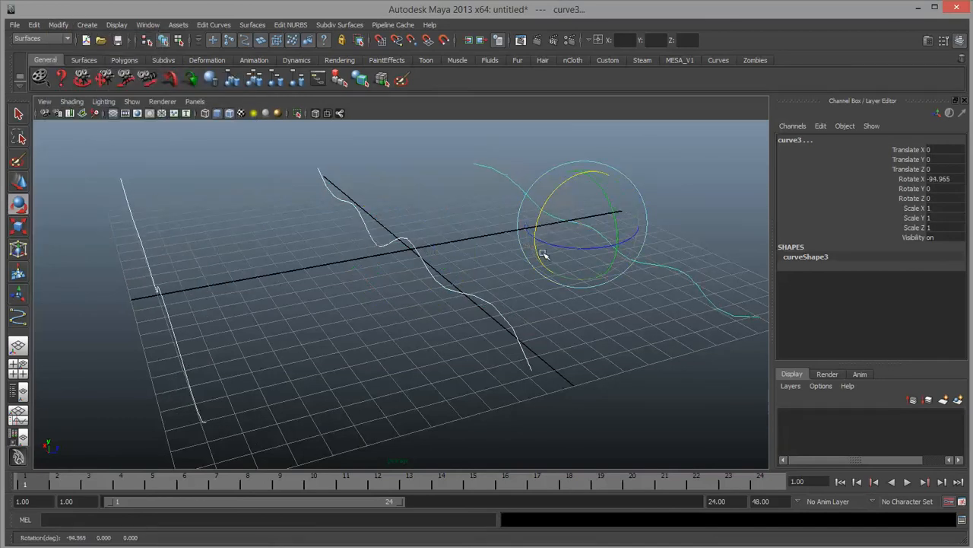
double_click(947, 179)
text(90)
key(Return)
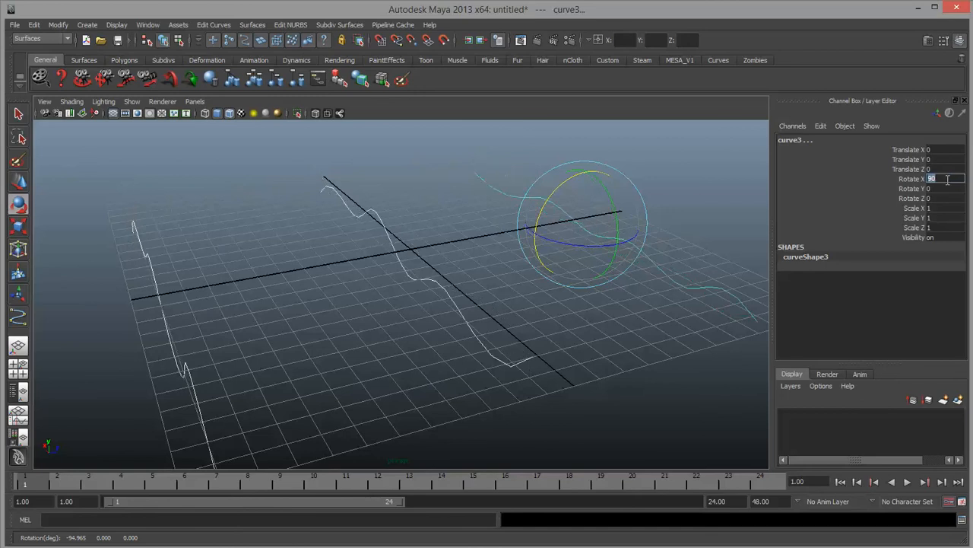
alt+drag(319, 301, 274, 298)
click(292, 289)
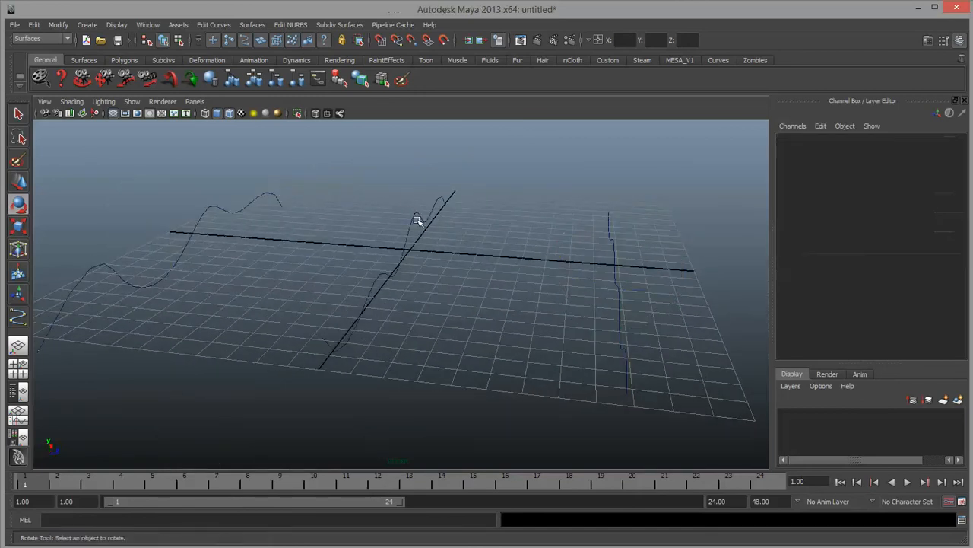
Raise the middle curve about 6.3 units along Y above the grid and deselect it
drag(359, 212, 393, 103)
scroll(429, 248, down, 2)
key(w)
scroll(413, 207, down, 1)
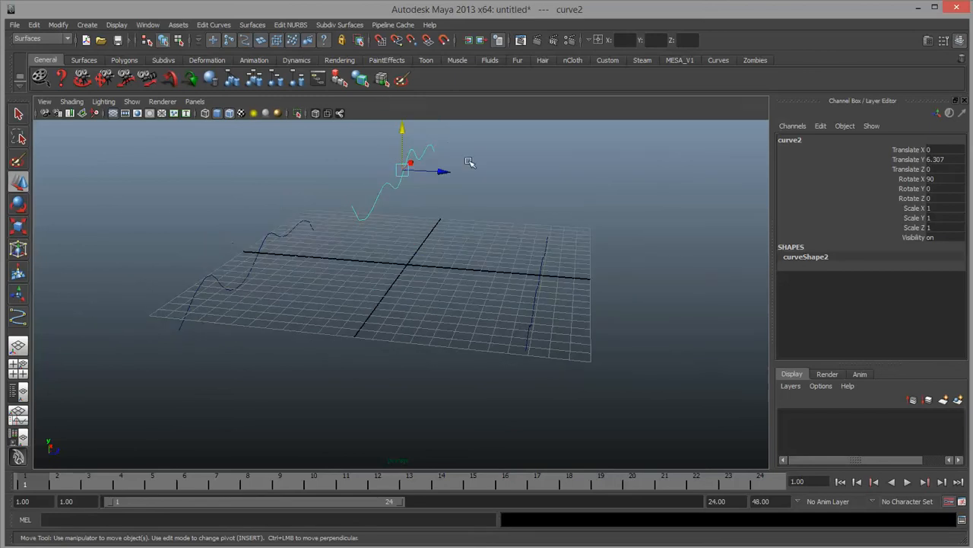
alt+drag(372, 254, 482, 373)
click(439, 316)
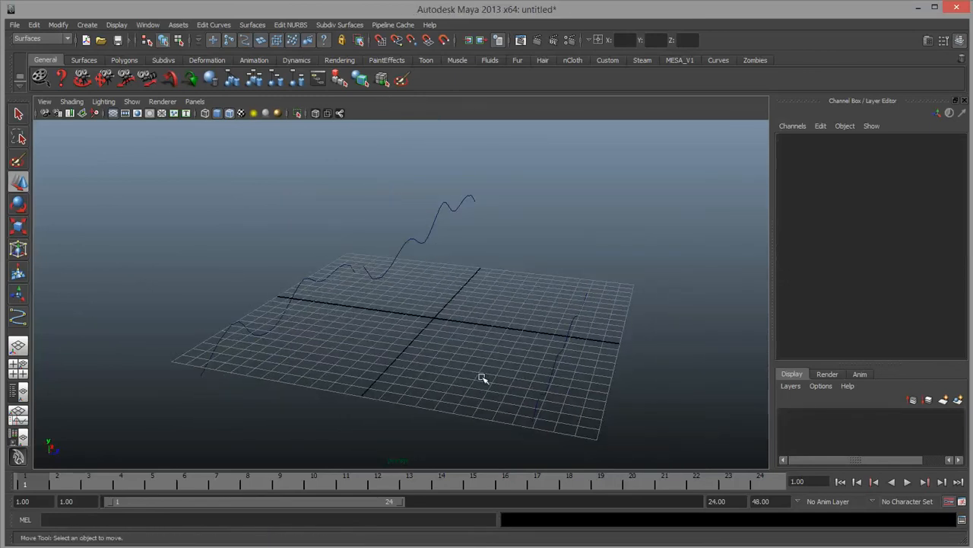
Select the three wavy curves in order across the grid, loft them into a surface, and deselect it
mouse_move(437, 305)
alt+mouse_down()
mouse_move(458, 304)
mouse_move(446, 302)
alt+mouse_up()
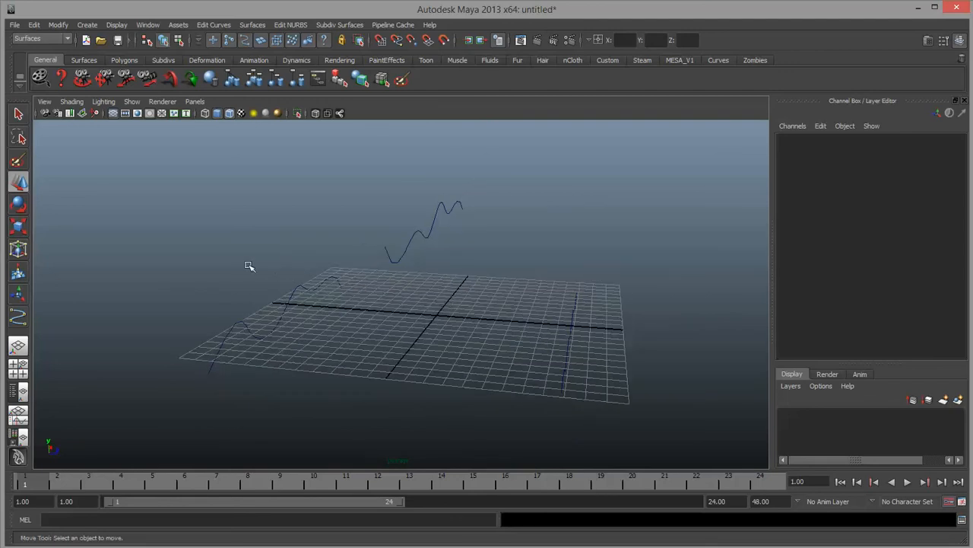
drag(248, 266, 290, 367)
drag(393, 165, 461, 290)
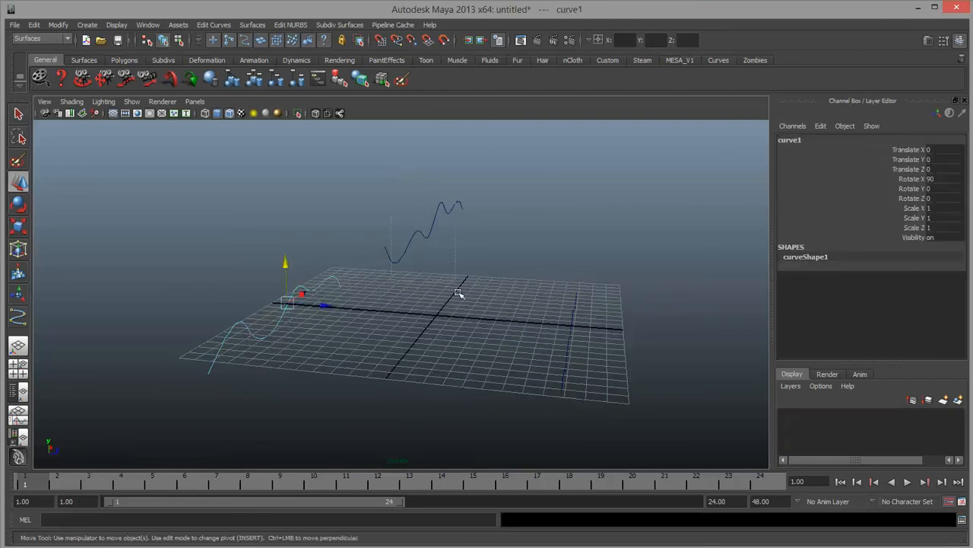
drag(636, 399, 373, 163)
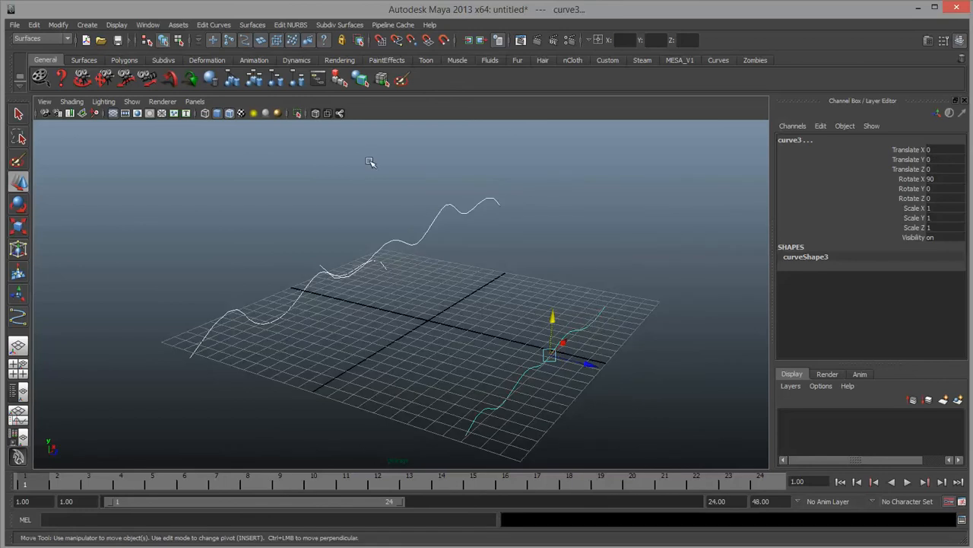
click(259, 26)
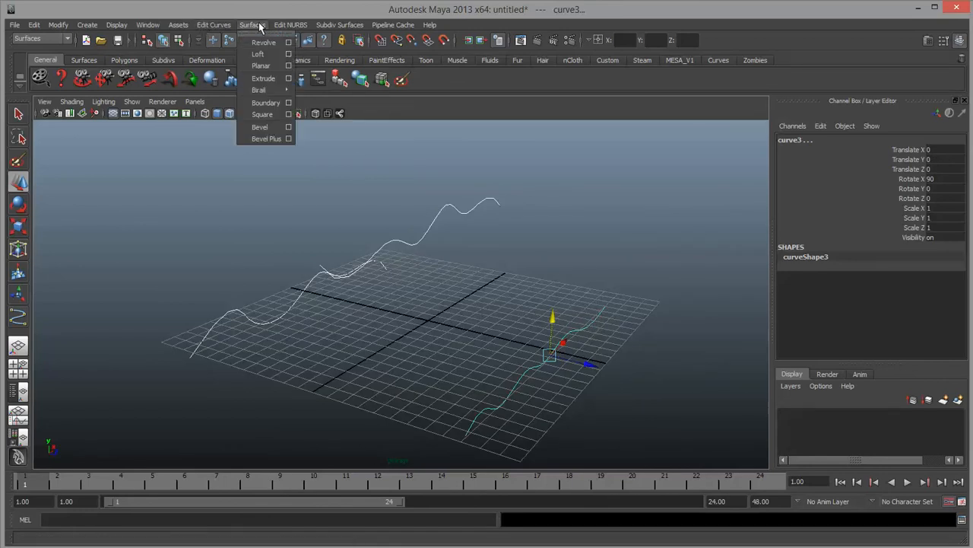
click(262, 54)
alt+drag(258, 247, 343, 256)
alt+right_drag(343, 256, 262, 257)
alt+drag(262, 258, 354, 248)
click(354, 248)
scroll(506, 274, down, 3)
Move the lofted surface down about 9.4 units along Y, away from its source curves
click(551, 373)
click(464, 317)
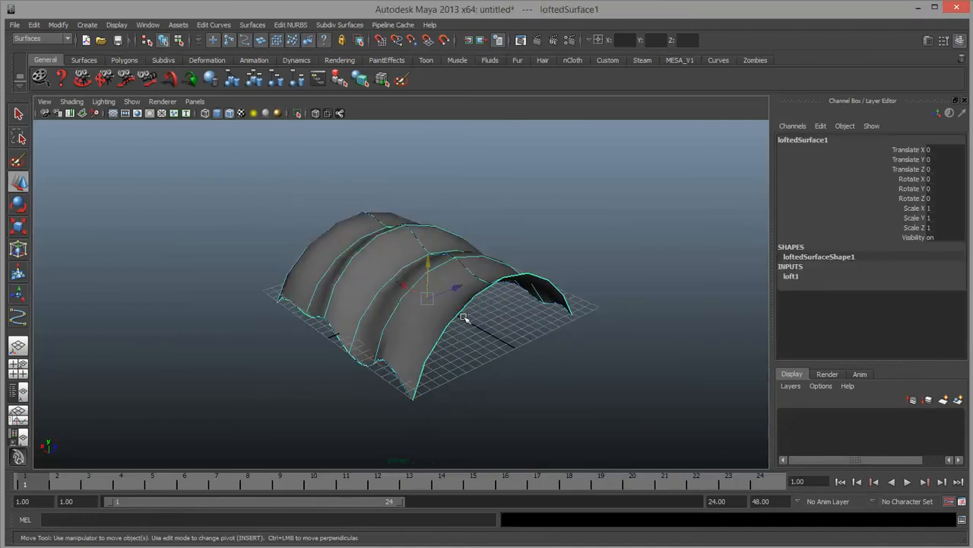
drag(428, 263, 437, 348)
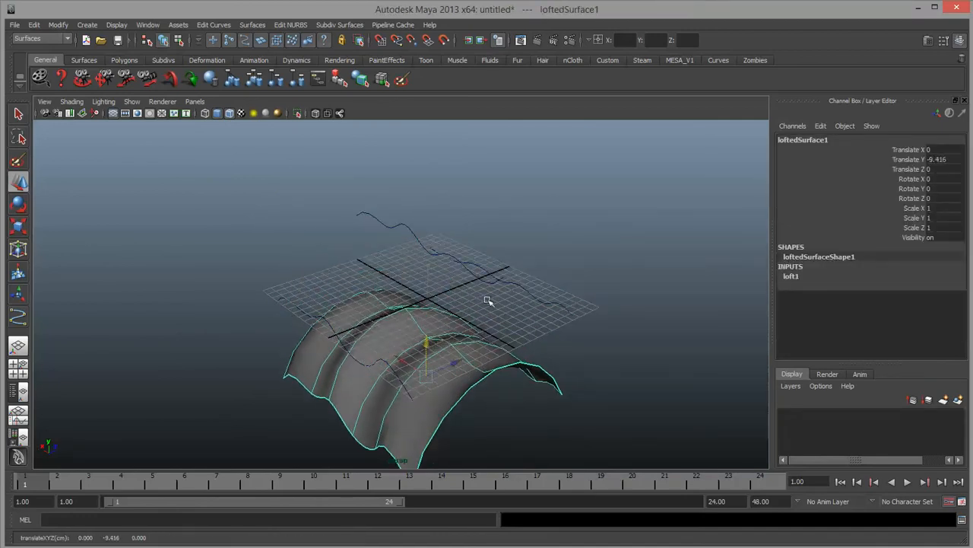
mouse_move(488, 300)
alt+mouse_down()
mouse_move(438, 274)
mouse_move(491, 283)
alt+mouse_up()
Display the control vertices of the raised middle curve and select one near its center
click(434, 250)
right_drag(433, 251, 373, 254)
click(401, 211)
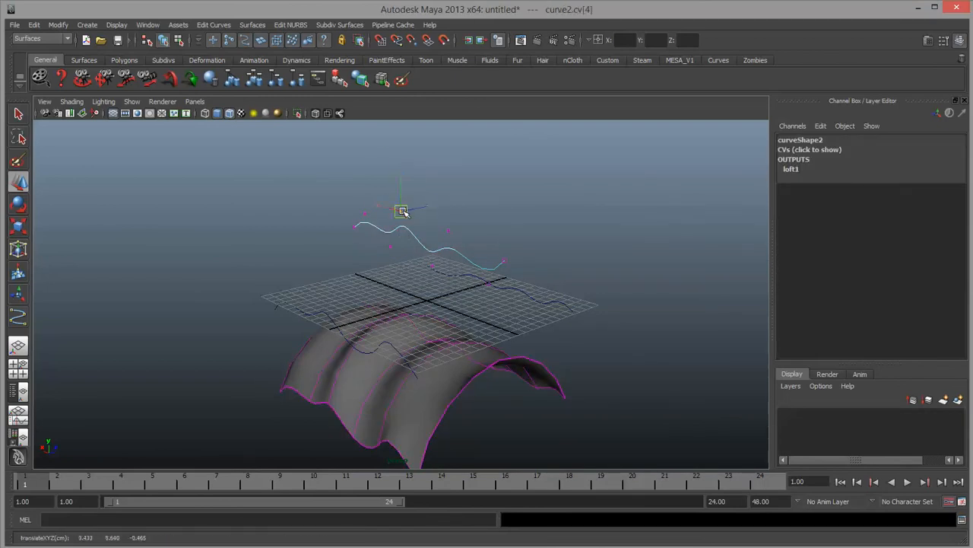
alt+drag(416, 205, 419, 245)
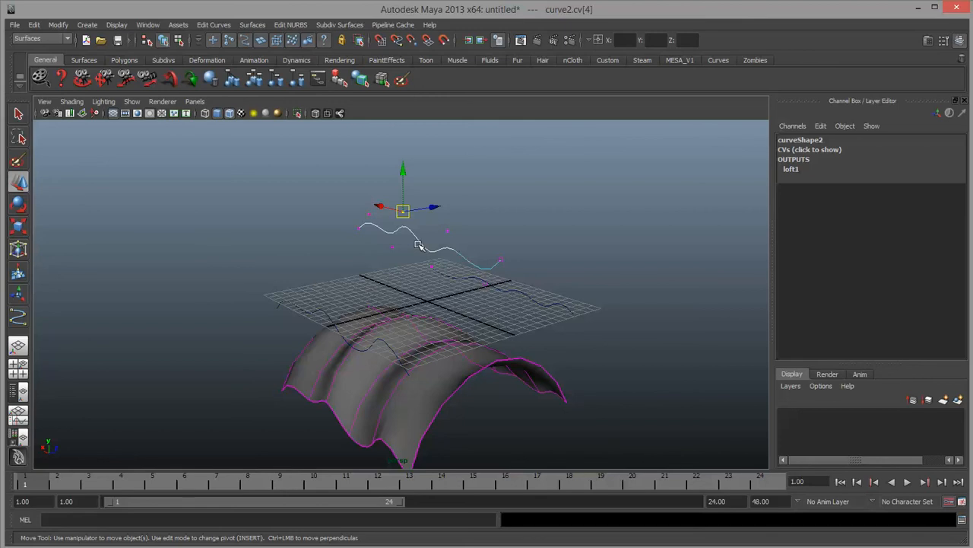
mouse_move(429, 247)
alt+mouse_down()
mouse_move(483, 282)
mouse_move(363, 284)
mouse_move(370, 228)
mouse_move(404, 269)
mouse_move(469, 235)
mouse_move(377, 241)
mouse_move(474, 241)
mouse_move(451, 244)
mouse_move(447, 213)
mouse_move(360, 218)
mouse_move(351, 232)
mouse_move(556, 263)
mouse_move(418, 261)
alt+mouse_up()
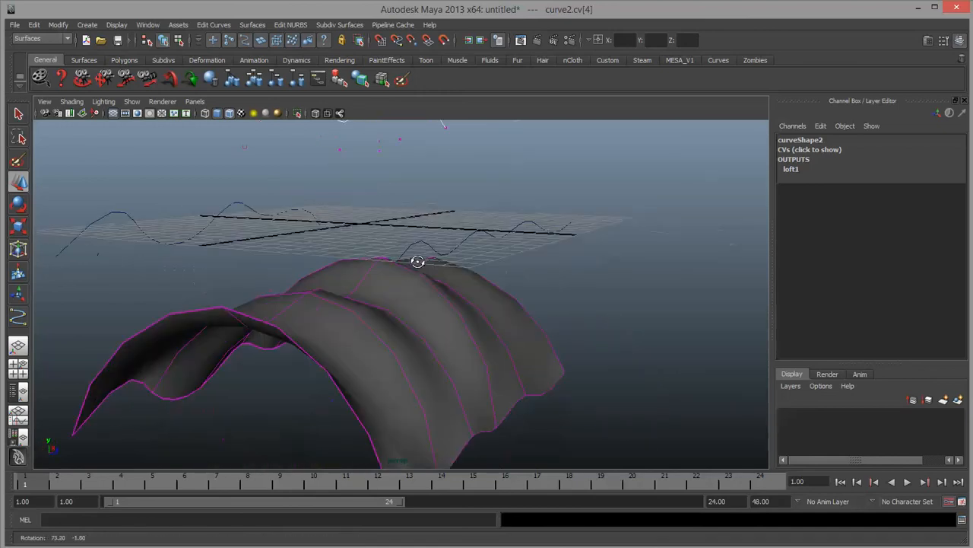
Return the raised middle curve to object mode and clear the selection
click(253, 25)
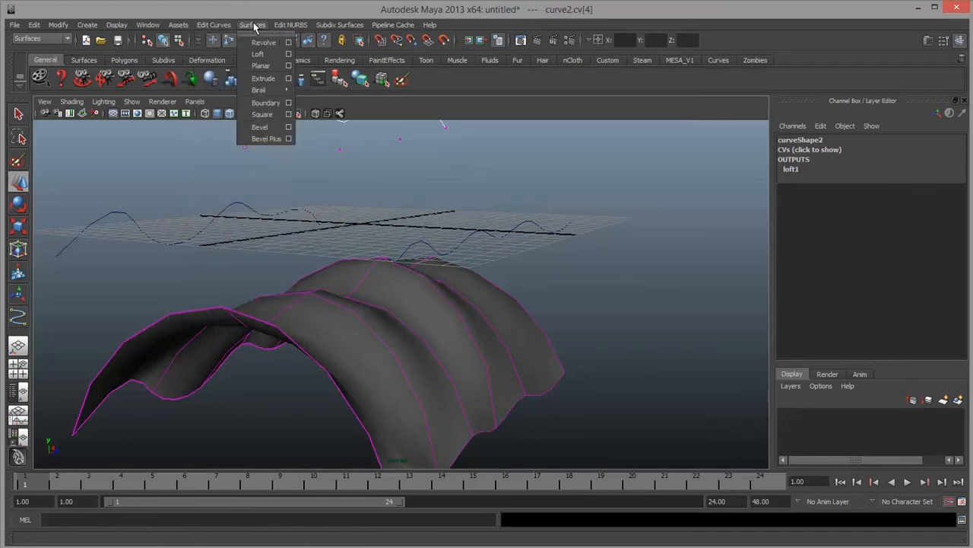
click(274, 103)
mouse_move(481, 318)
right_down()
mouse_move(513, 293)
mouse_move(473, 322)
mouse_move(492, 321)
right_up()
click(489, 320)
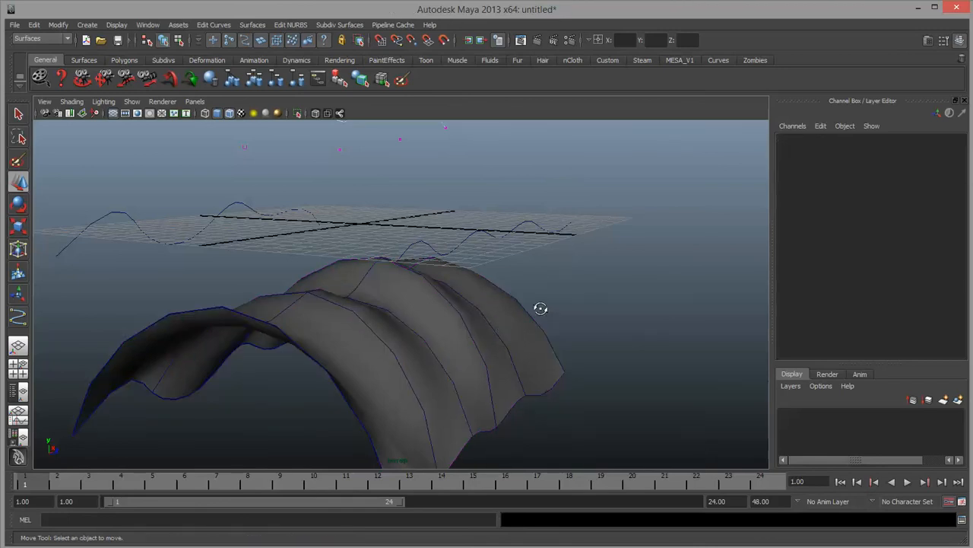
alt+drag(541, 308, 470, 320)
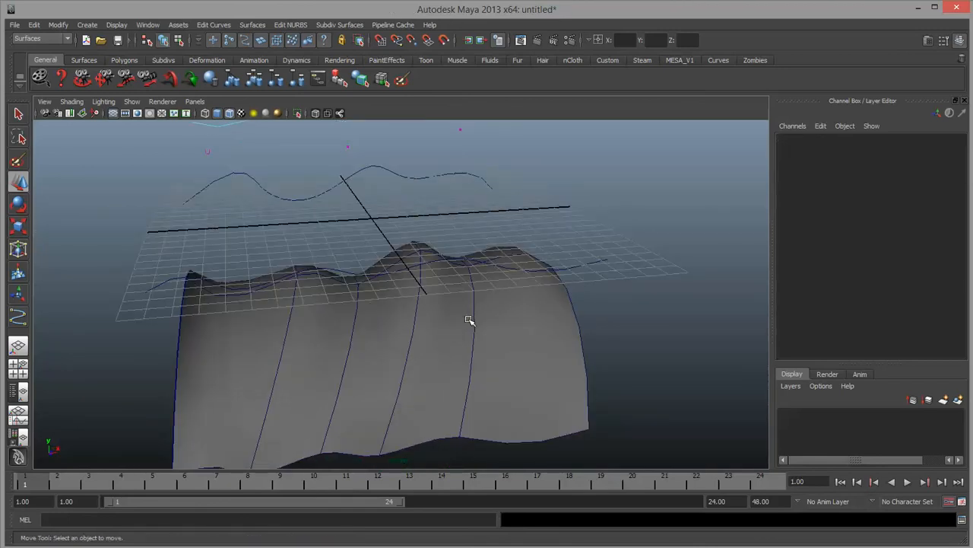
alt+drag(469, 320, 442, 204)
right_drag(433, 163, 464, 141)
click(431, 165)
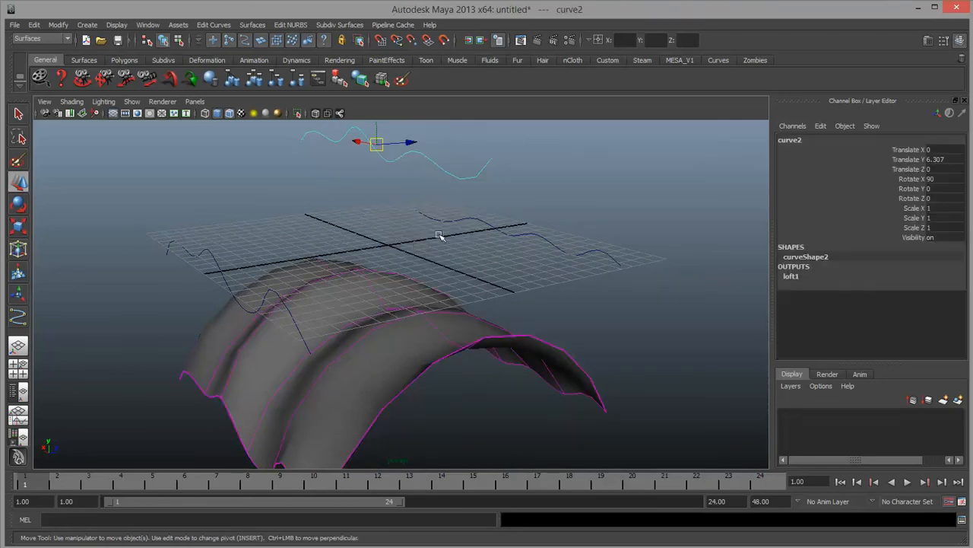
click(487, 281)
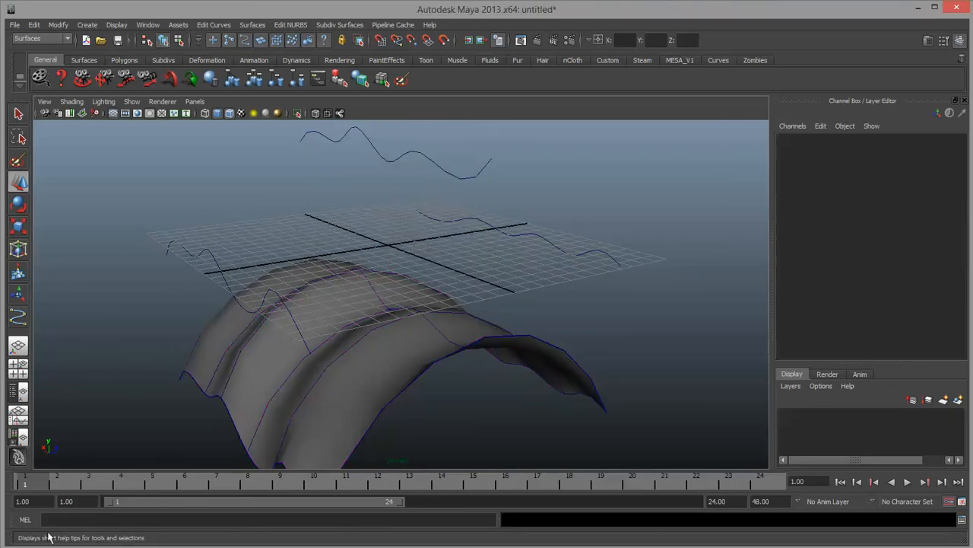
Select the lofted surface and examine from several angles how its shape follows the three source curves
alt+drag(499, 304, 441, 301)
alt+drag(489, 322, 423, 336)
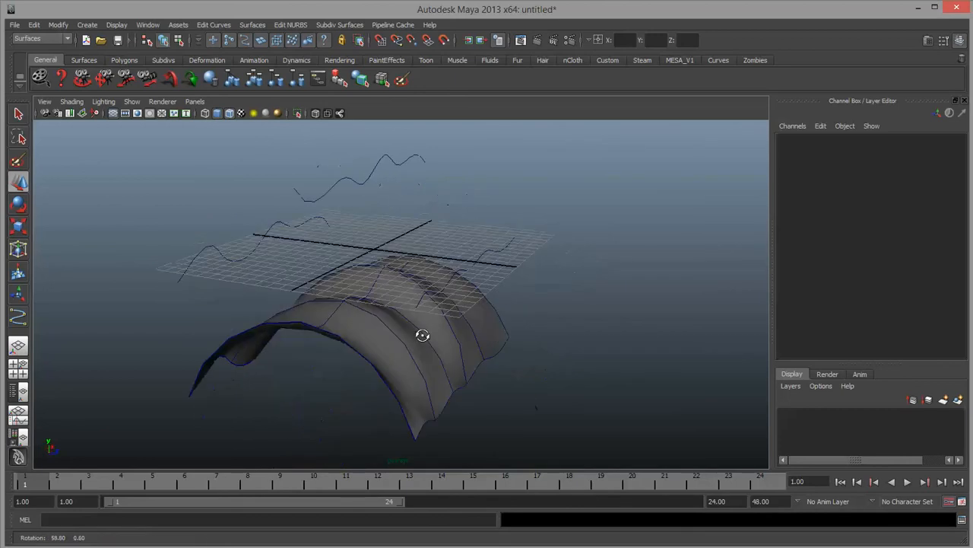
alt+drag(569, 334, 461, 317)
click(506, 354)
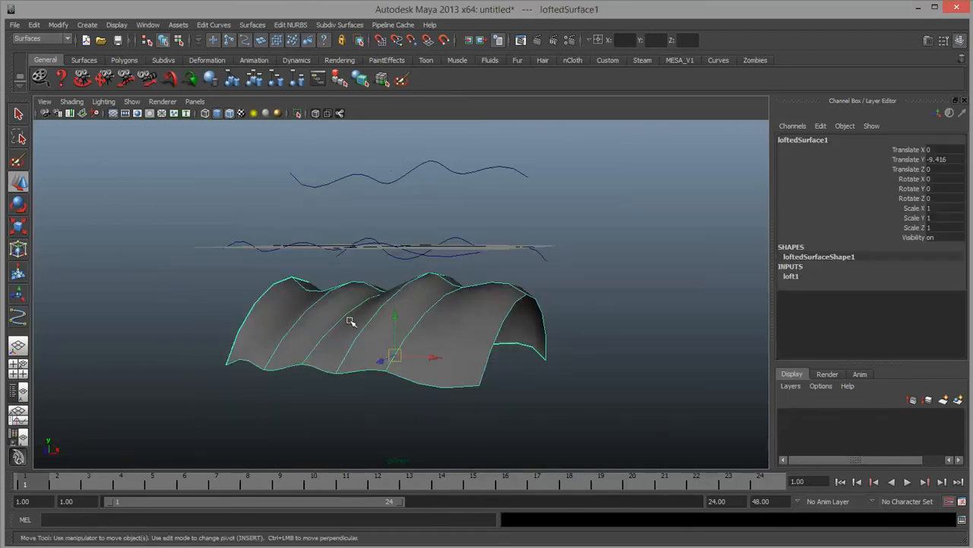
alt+drag(349, 321, 461, 330)
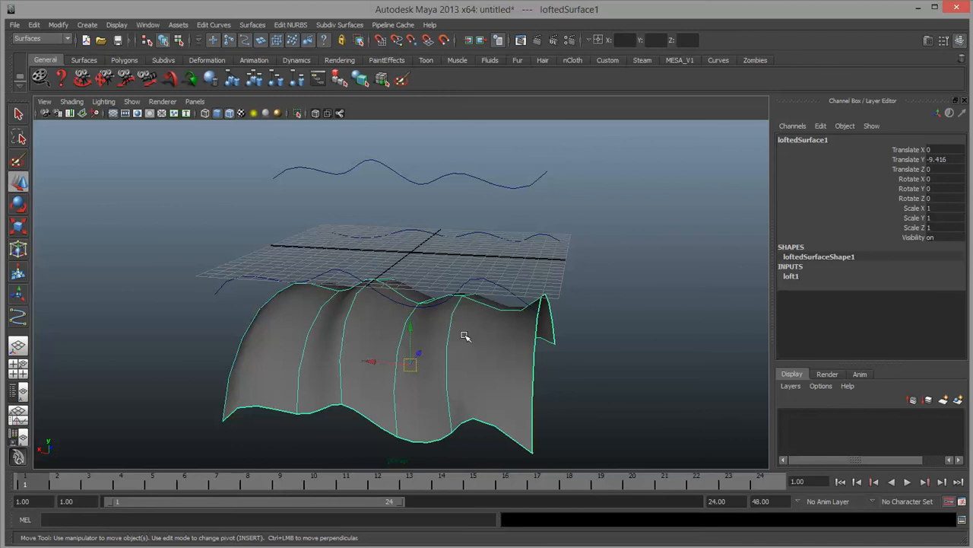
alt+drag(497, 300, 474, 297)
alt+middle_drag(474, 298, 486, 341)
alt+right_drag(541, 350, 482, 339)
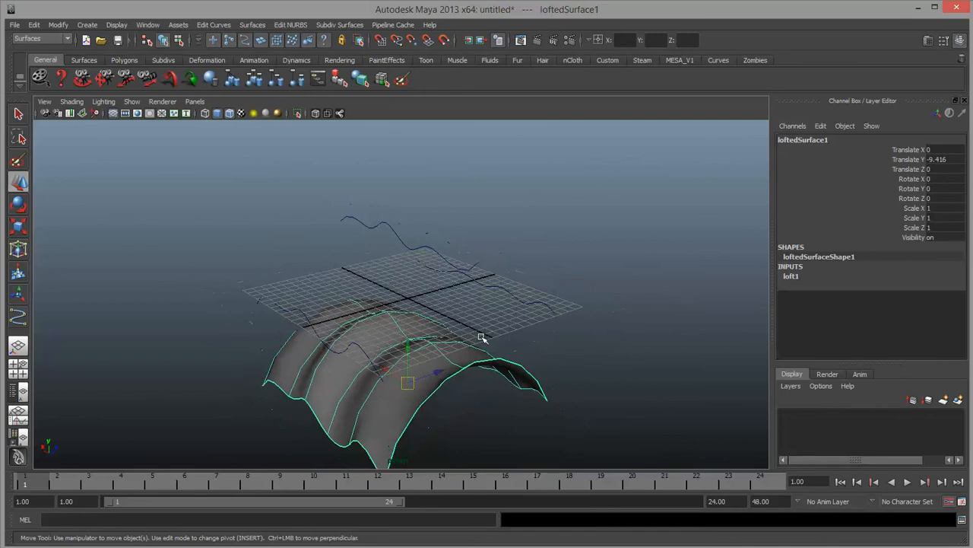
alt+middle_drag(482, 340, 470, 311)
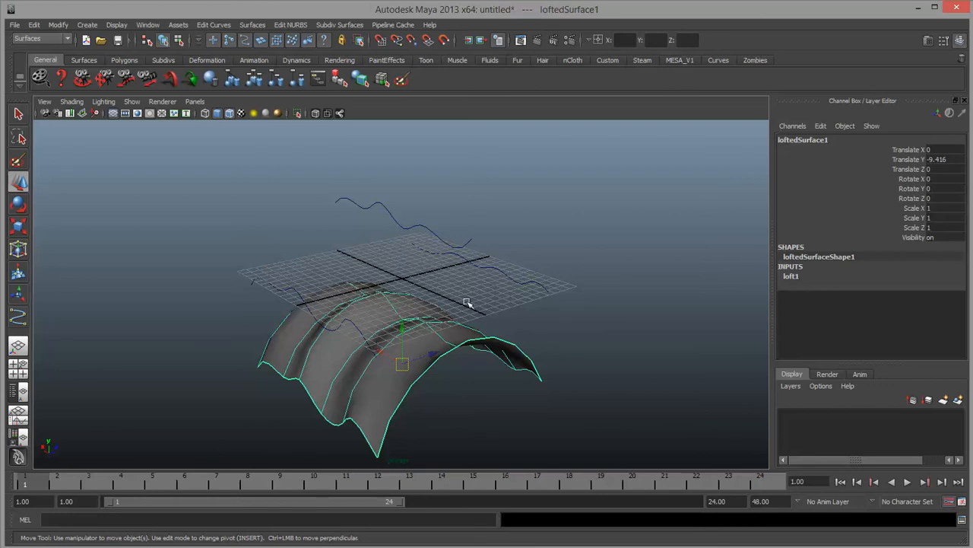
alt+drag(463, 302, 380, 289)
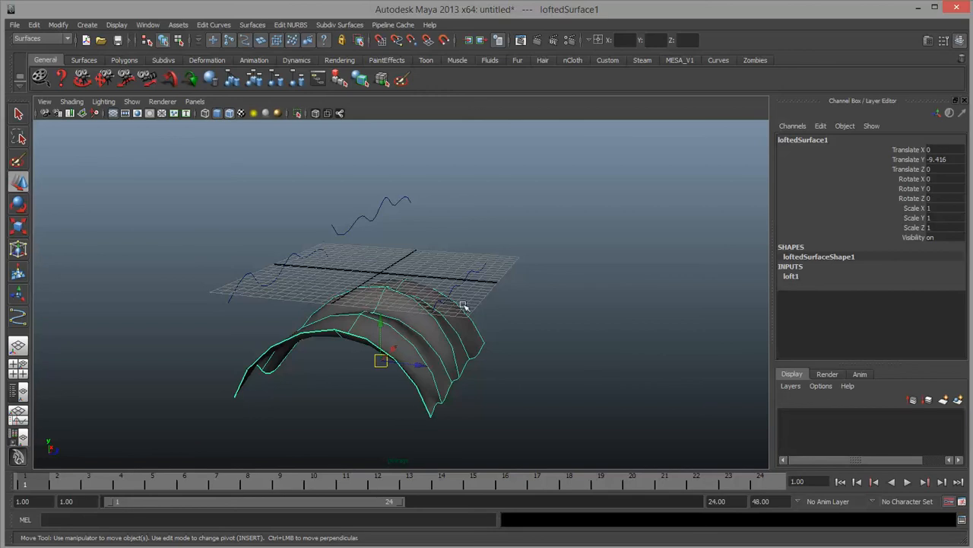
alt+drag(497, 323, 413, 316)
alt+right_drag(497, 333, 634, 333)
alt+drag(634, 333, 405, 281)
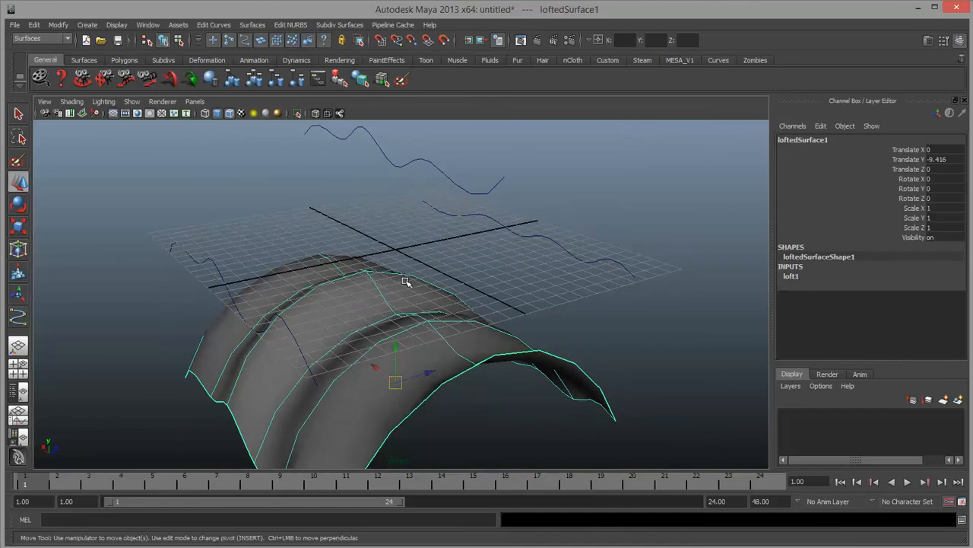
alt+drag(448, 300, 416, 301)
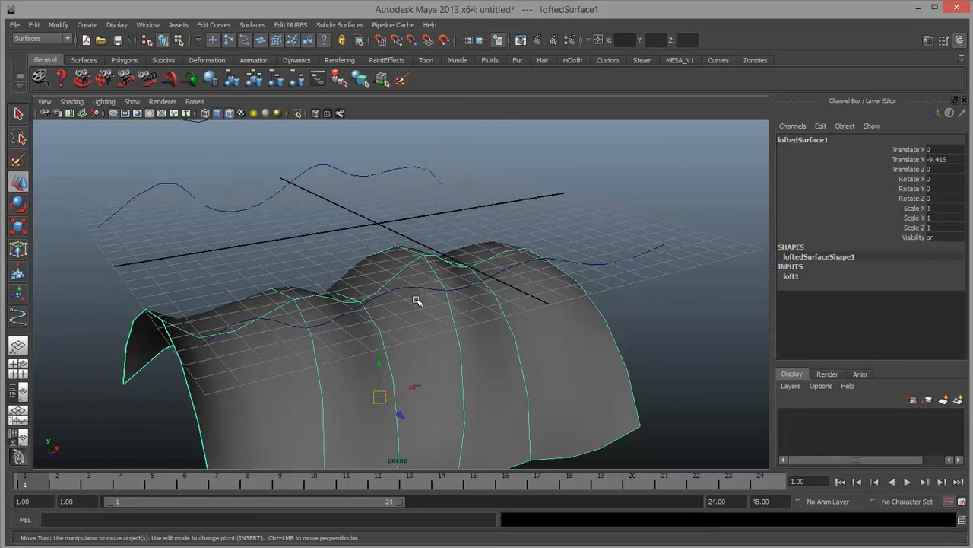
mouse_move(411, 315)
alt+mouse_down()
mouse_move(434, 272)
mouse_move(568, 260)
mouse_move(462, 252)
mouse_move(532, 276)
mouse_move(318, 280)
mouse_move(423, 265)
mouse_move(424, 293)
mouse_move(387, 296)
mouse_move(396, 317)
alt+mouse_up()
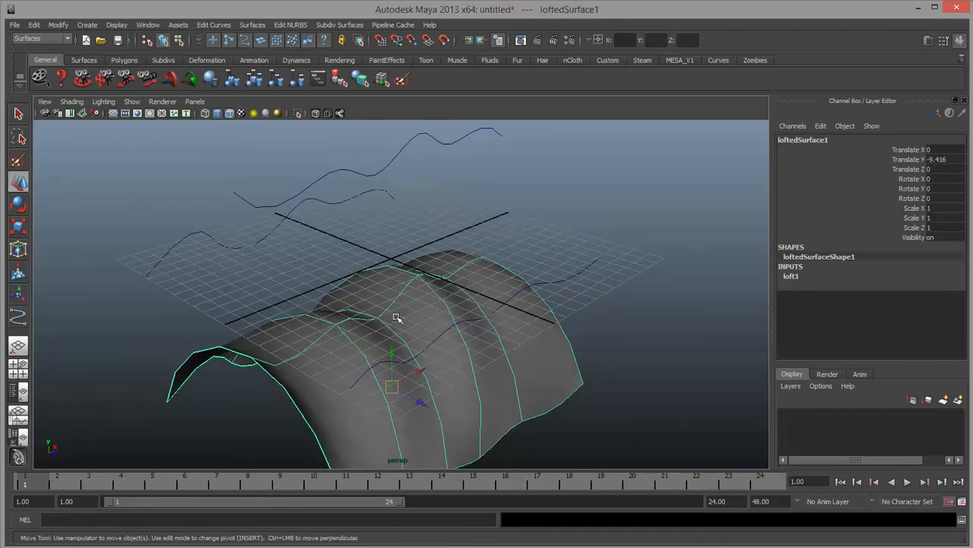
mouse_move(413, 298)
alt+mouse_down()
mouse_move(426, 283)
mouse_move(495, 297)
mouse_move(421, 273)
mouse_move(361, 274)
mouse_move(427, 283)
alt+mouse_up()
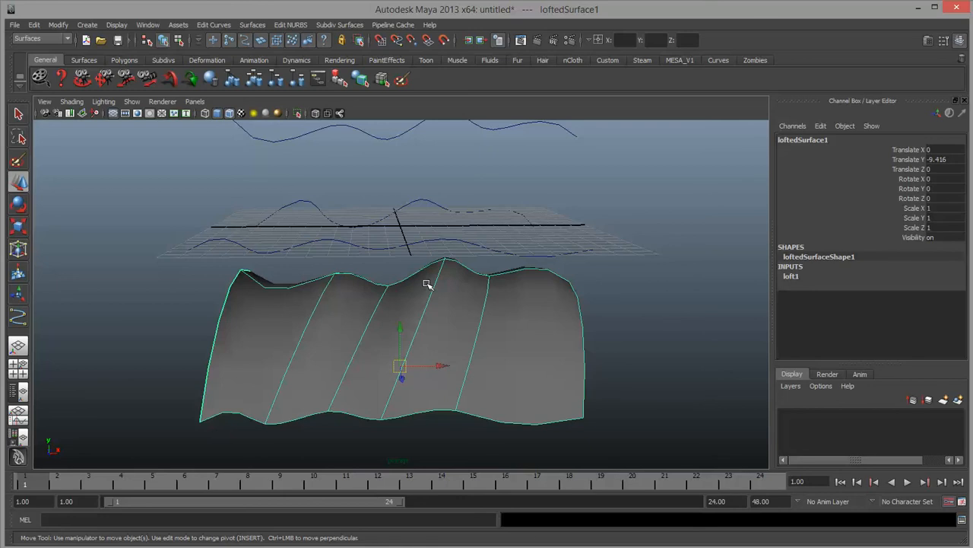
mouse_move(426, 284)
alt+mouse_down()
mouse_move(404, 279)
mouse_move(429, 278)
alt+mouse_up()
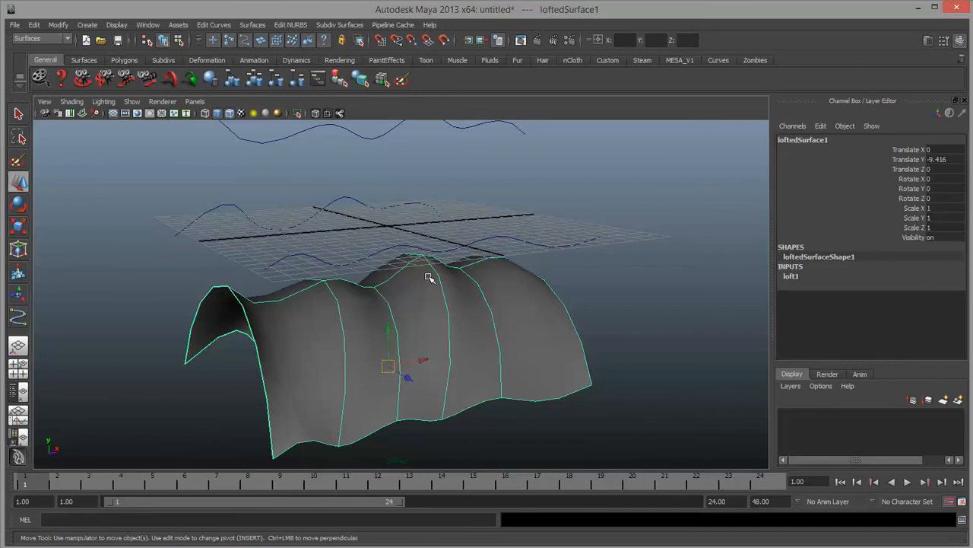
alt+drag(489, 279, 348, 280)
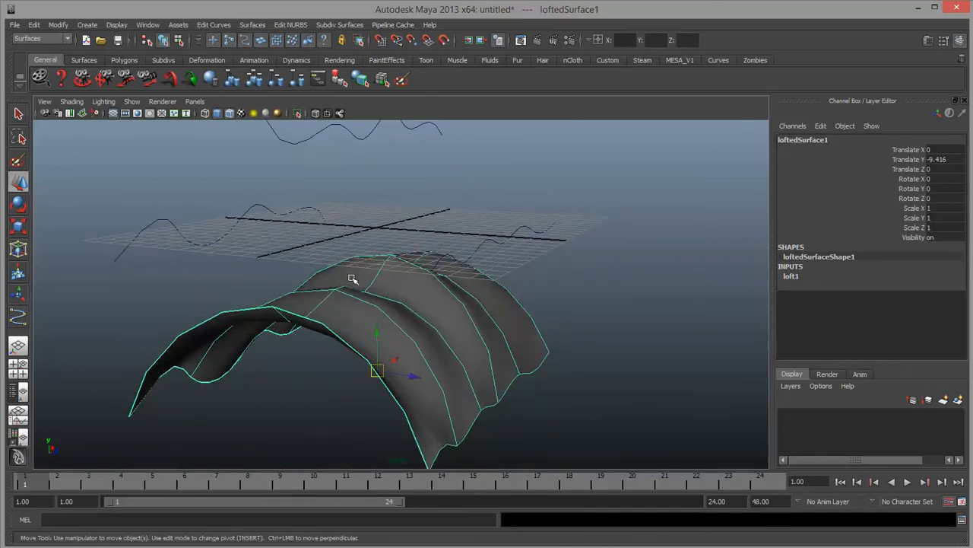
alt+drag(569, 284, 505, 293)
alt+right_drag(382, 278, 452, 298)
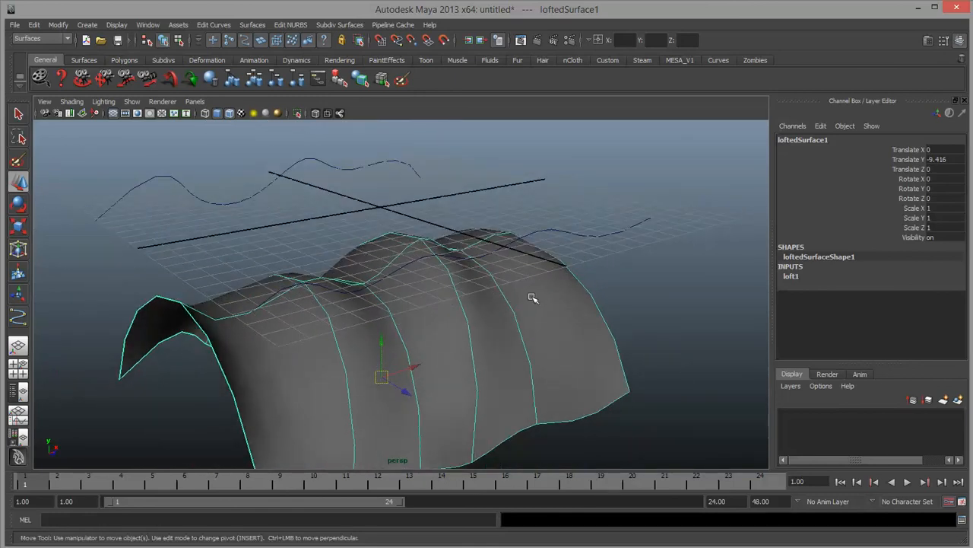
mouse_move(589, 282)
alt+mouse_down()
mouse_move(483, 282)
mouse_move(482, 269)
mouse_move(444, 265)
mouse_move(586, 278)
alt+mouse_up()
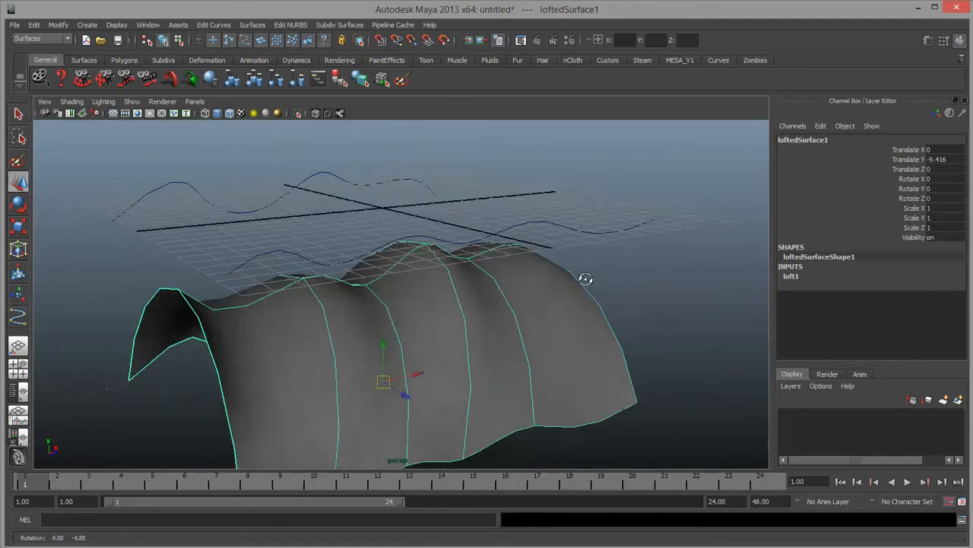
alt+middle_drag(439, 279, 497, 276)
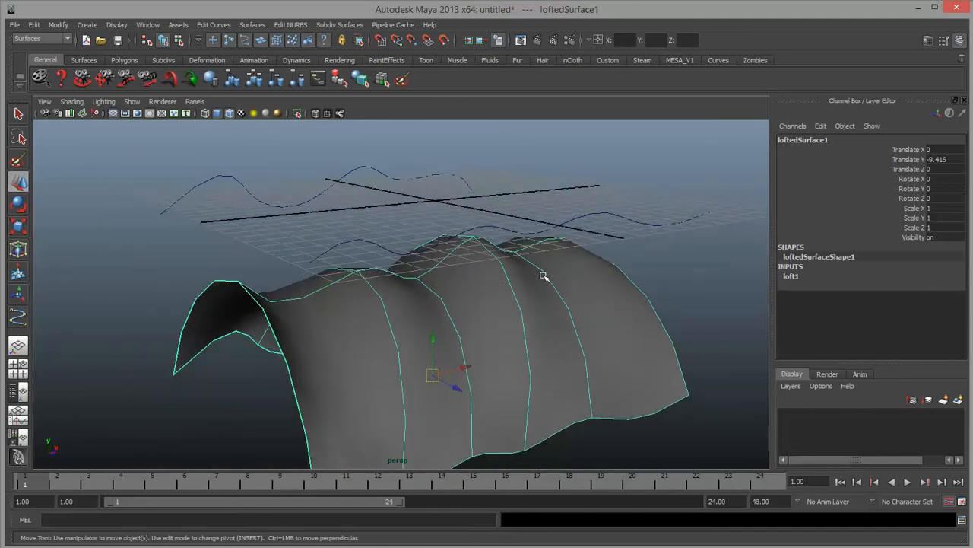
alt+drag(543, 275, 513, 304)
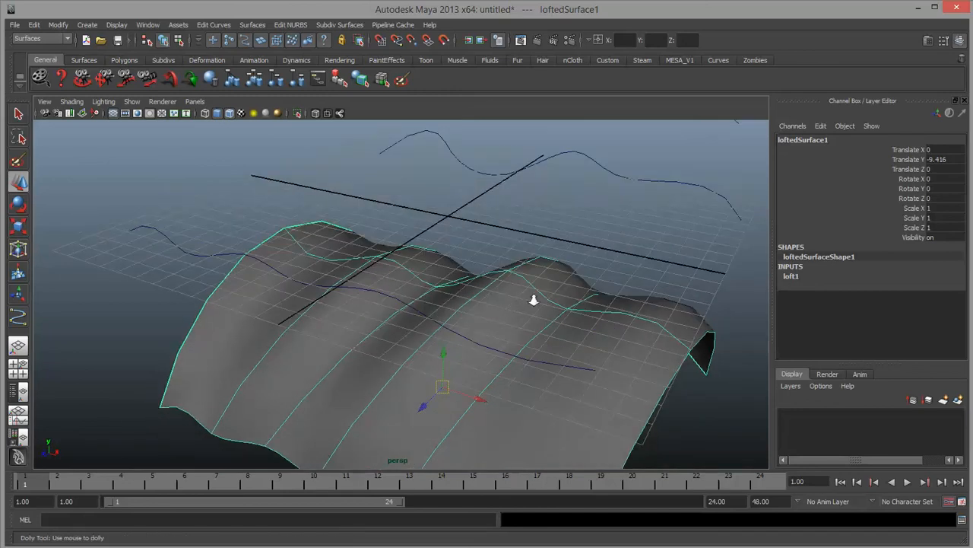
scroll(533, 300, down, 2)
alt+middle_drag(533, 300, 493, 287)
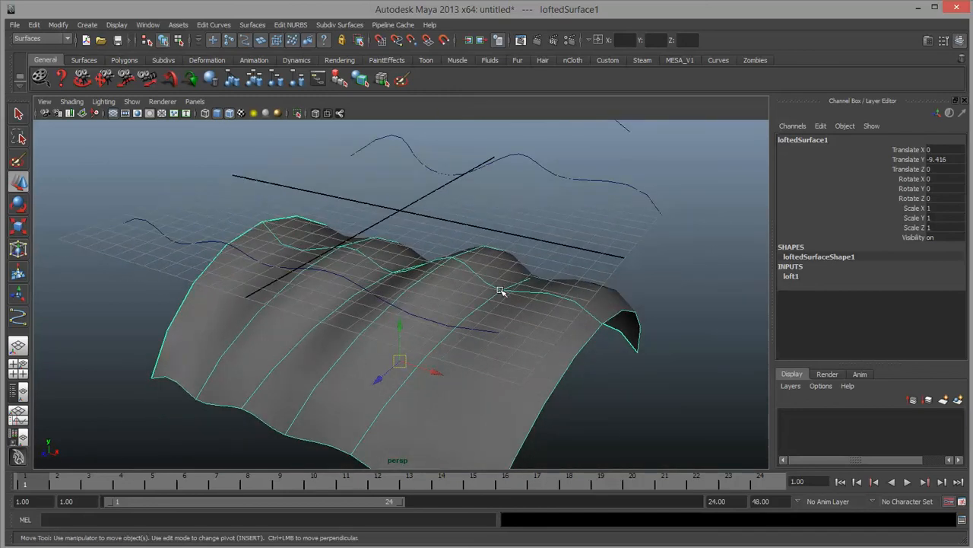
alt+drag(500, 291, 456, 286)
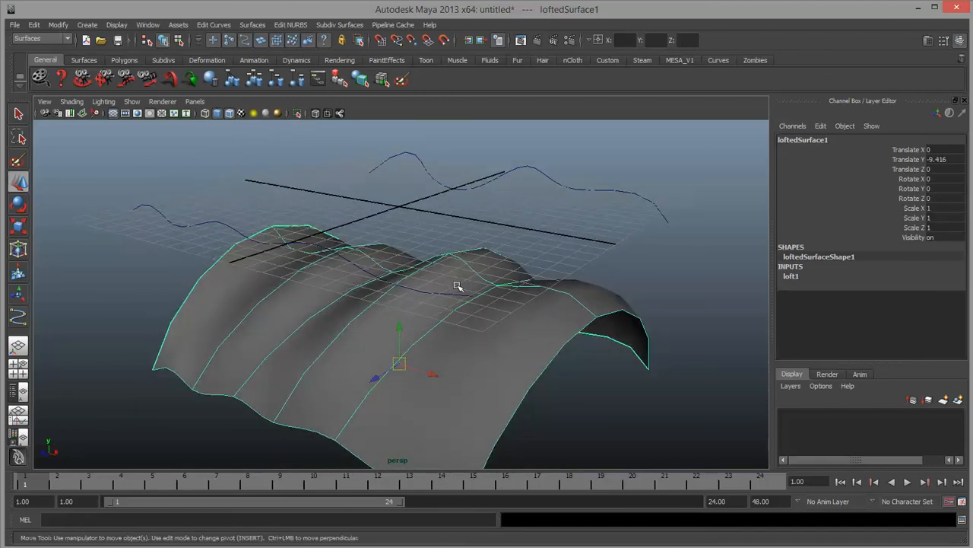
alt+drag(396, 276, 482, 292)
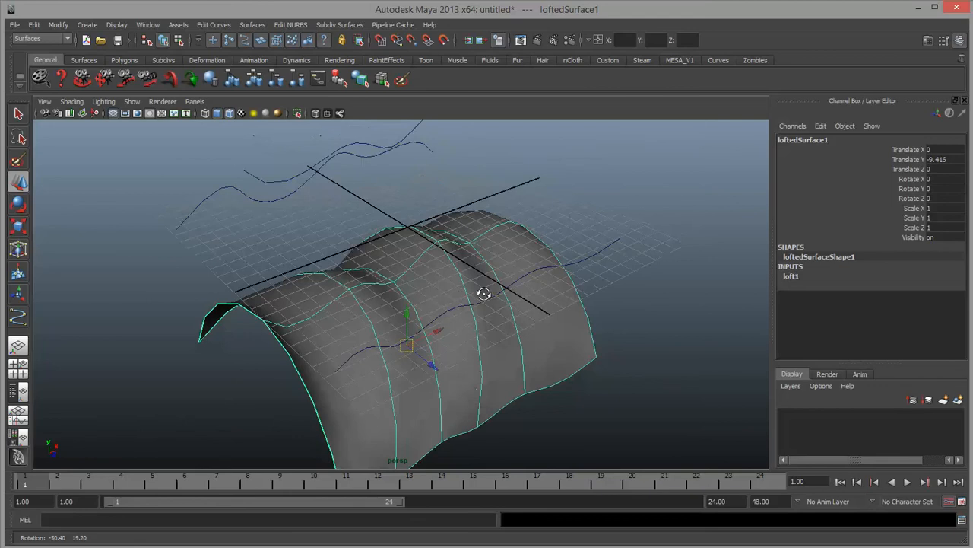
alt+drag(557, 324, 524, 306)
alt+right_drag(524, 307, 597, 320)
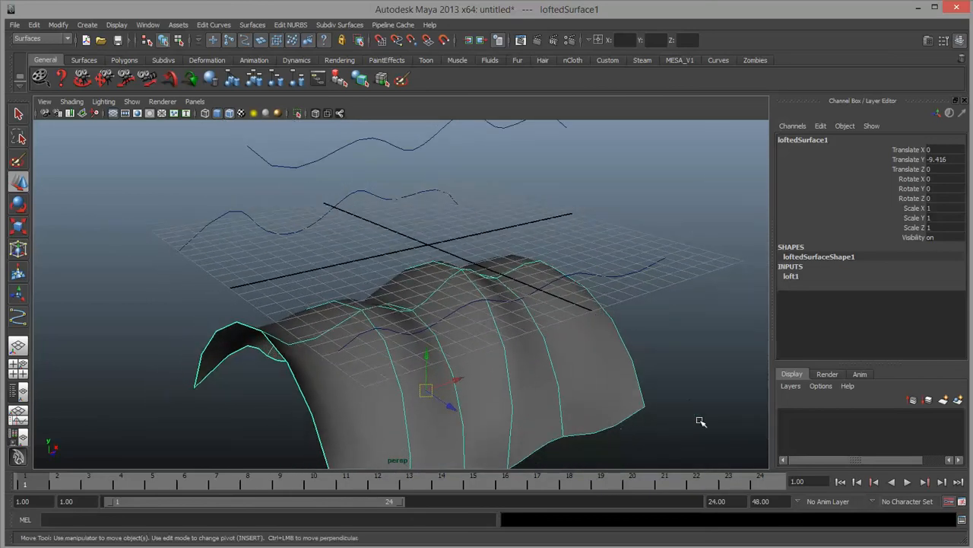